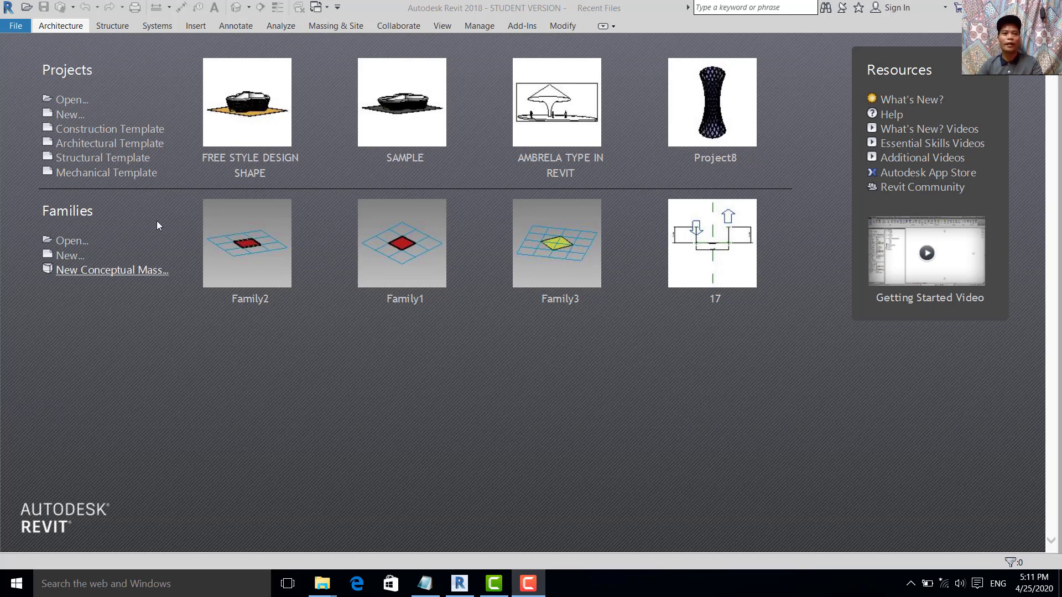
# - Create a new project from the Architectural Template (default.rte) and centre the Level 1 floor plan
pyautogui.click(437, 407)
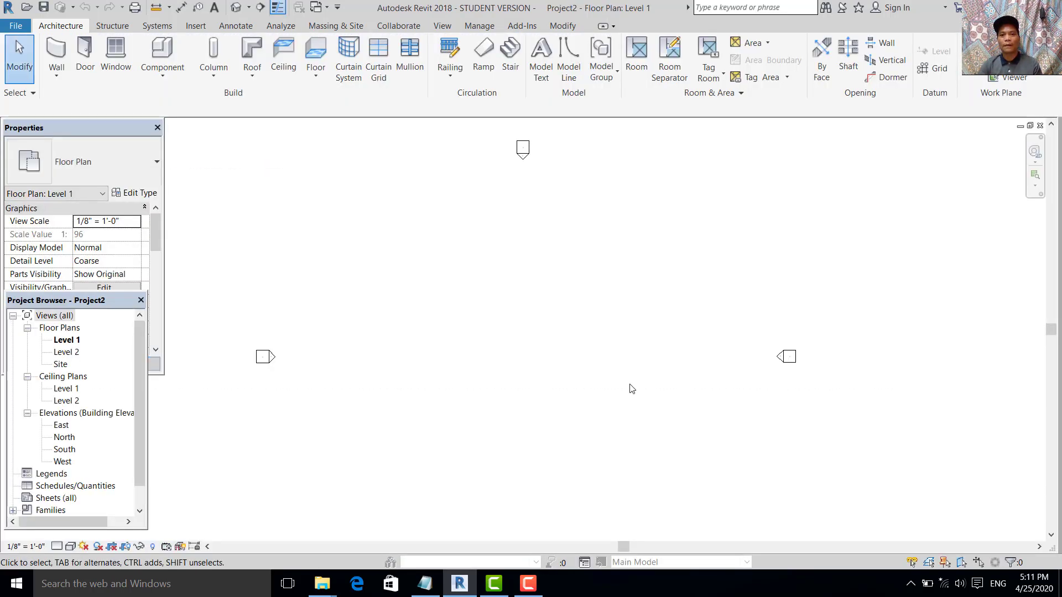
pyautogui.scroll(-2, 631, 389)
pyautogui.moveTo(603, 365)
pyautogui.mouseDown(button='middle')
pyautogui.moveTo(595, 332)
pyautogui.moveTo(571, 342)
pyautogui.moveTo(619, 340)
pyautogui.mouseUp(button='middle')
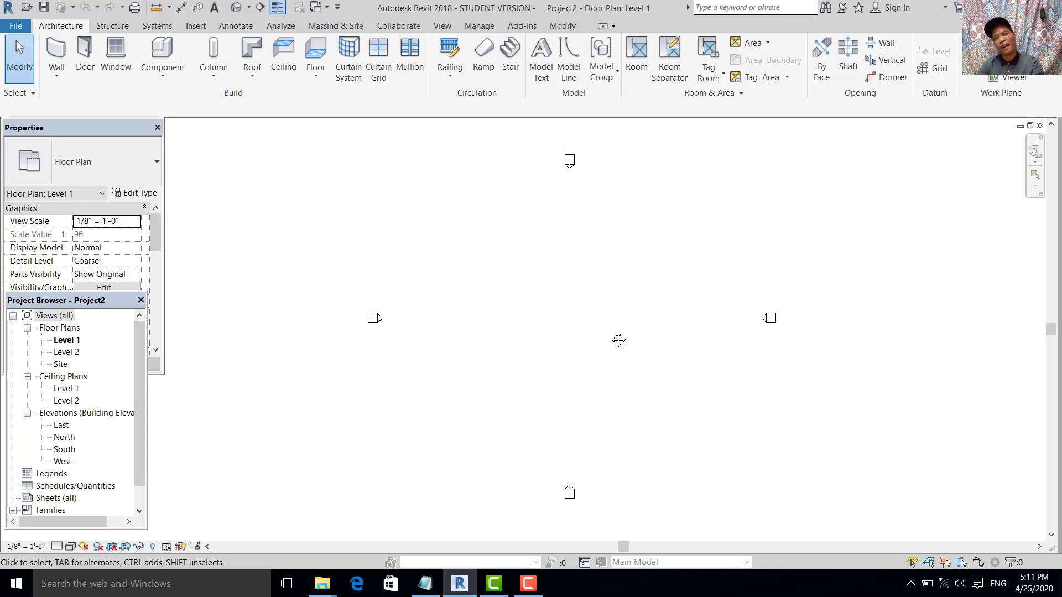
pyautogui.moveTo(618, 339); pyautogui.dragTo(570, 335, button='middle')
pyautogui.moveTo(520, 282); pyautogui.dragTo(553, 297, button='middle')
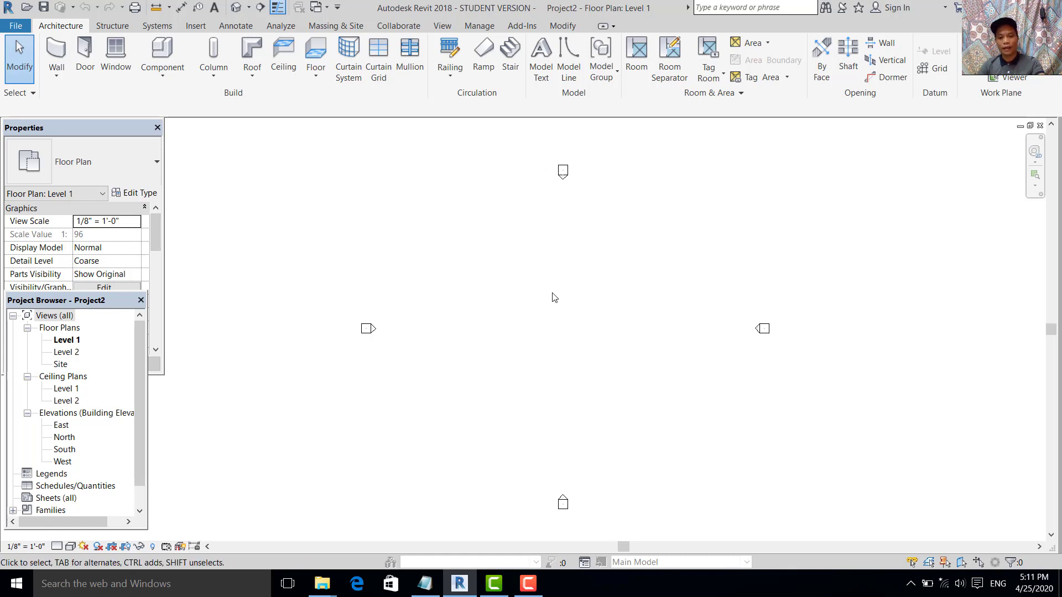
# - Set the project's length units to meters
pyautogui.press('u')
pyautogui.press('n')
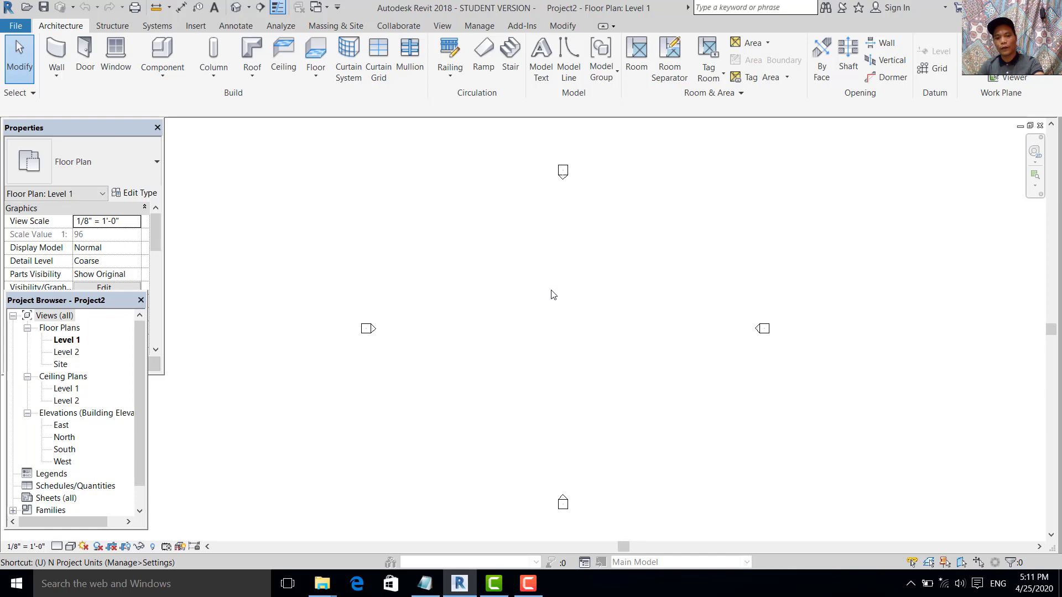
pyautogui.click(437, 239)
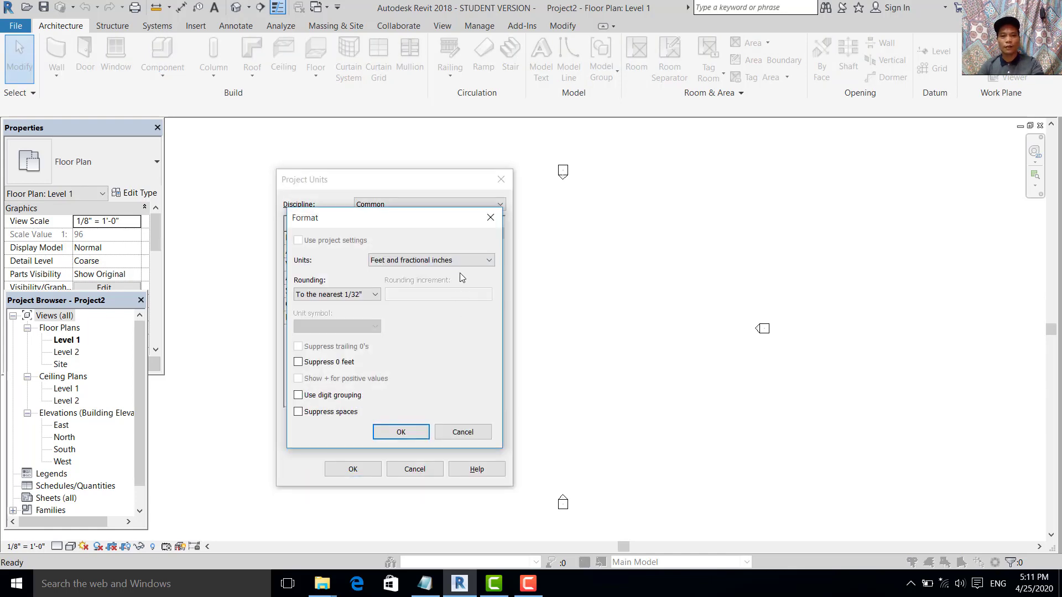
pyautogui.click(459, 261)
pyautogui.click(447, 307)
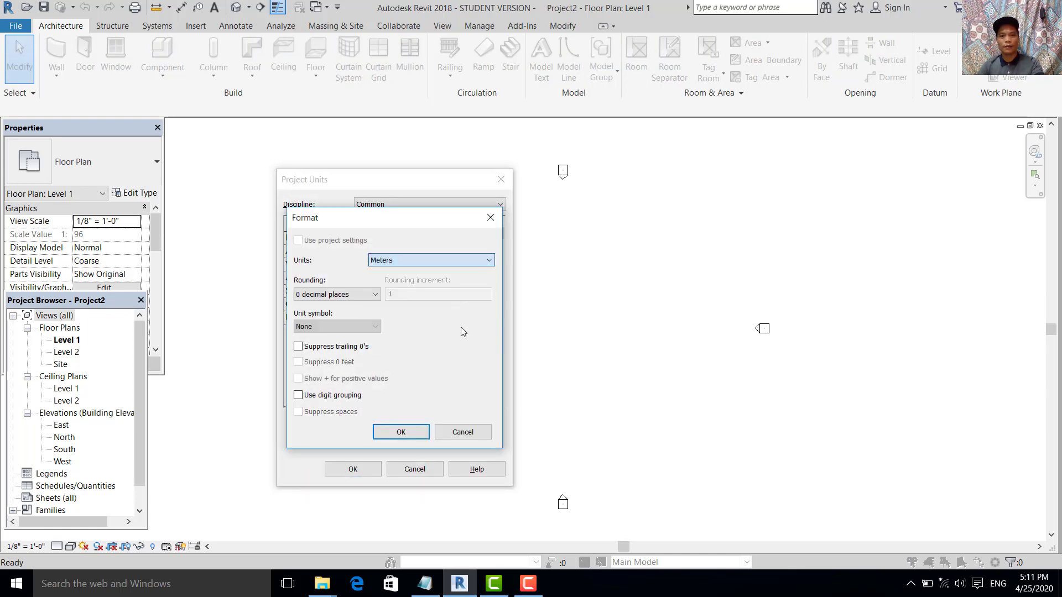
pyautogui.click(403, 433)
pyautogui.click(353, 469)
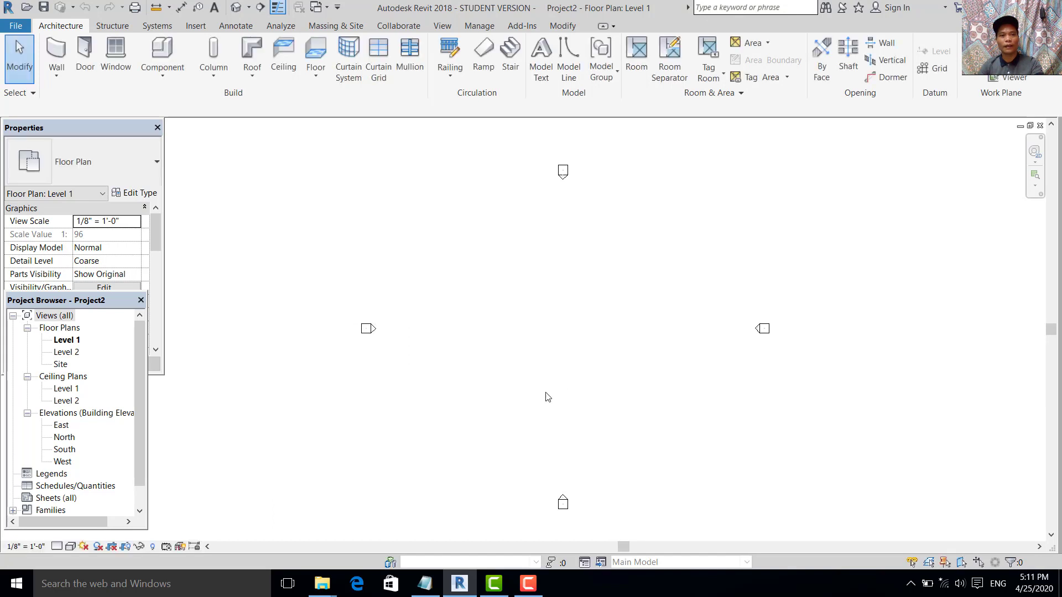
# - In the South elevation, edit the height of Level 2 above Level 1
pyautogui.moveTo(571, 381); pyautogui.dragTo(551, 399, button='middle')
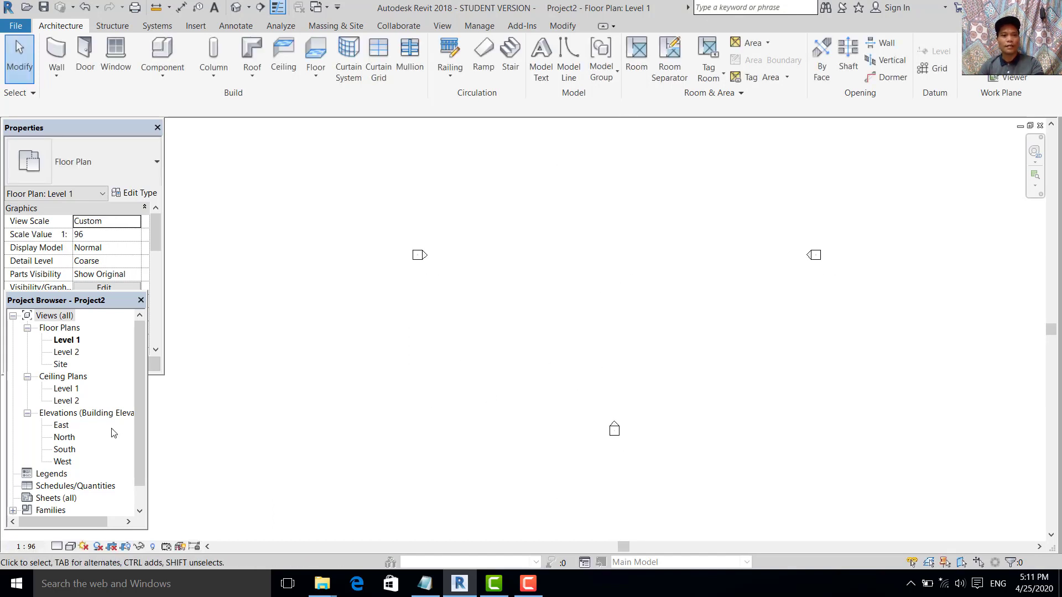
pyautogui.doubleClick(64, 449)
pyautogui.scroll(-2, 605, 372)
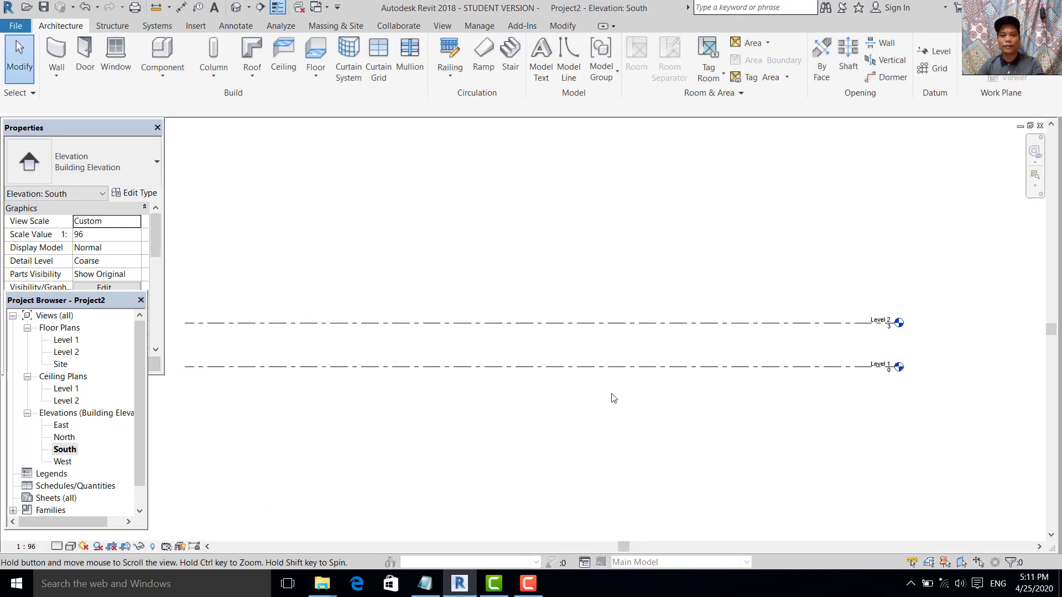
pyautogui.click(601, 335)
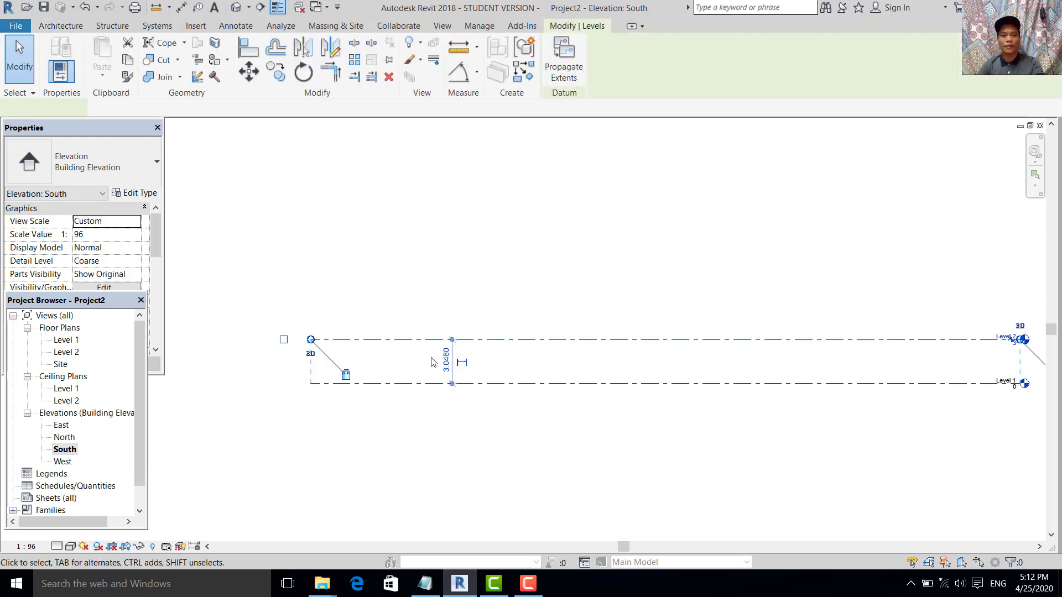
pyautogui.click(446, 361)
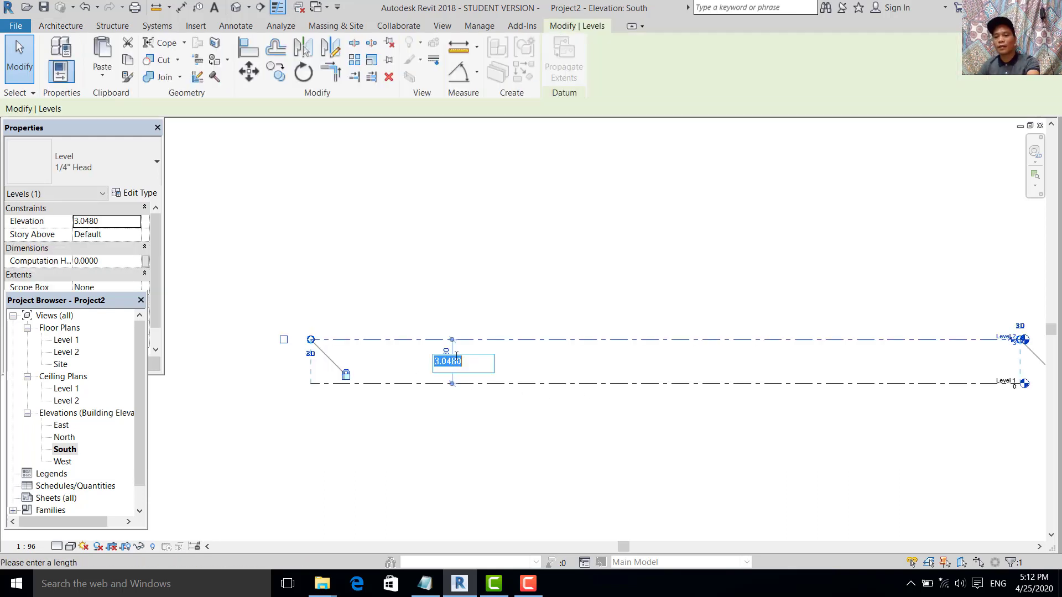
pyautogui.press('Return')
pyautogui.click(581, 432)
pyautogui.scroll(-2, 572, 398)
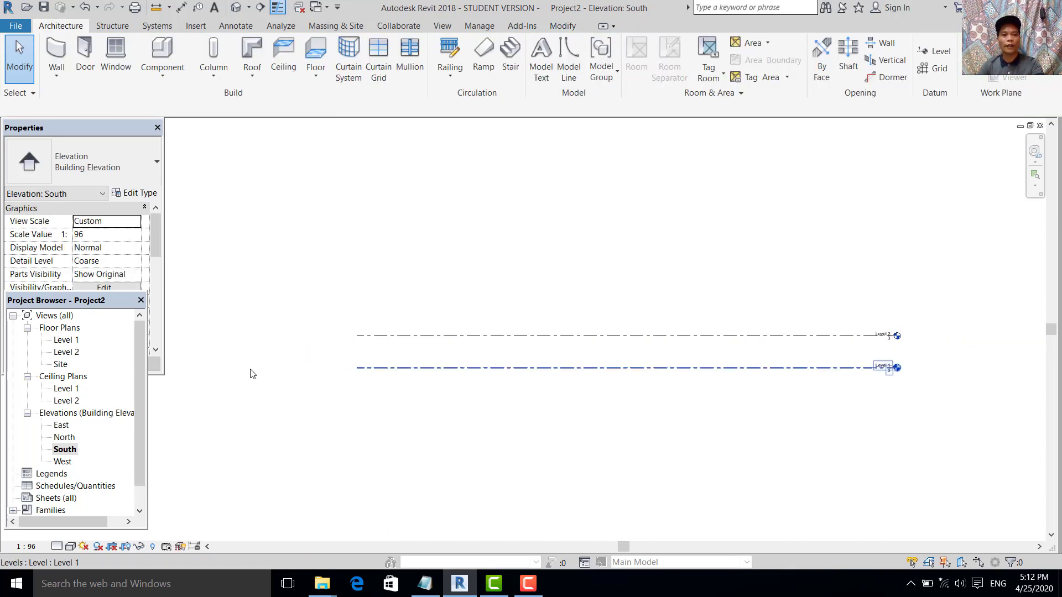
# - In the Level 1 floor plan, draw a horizontal reference plane through the left and right elevation markers and name it RP
pyautogui.click(65, 340)
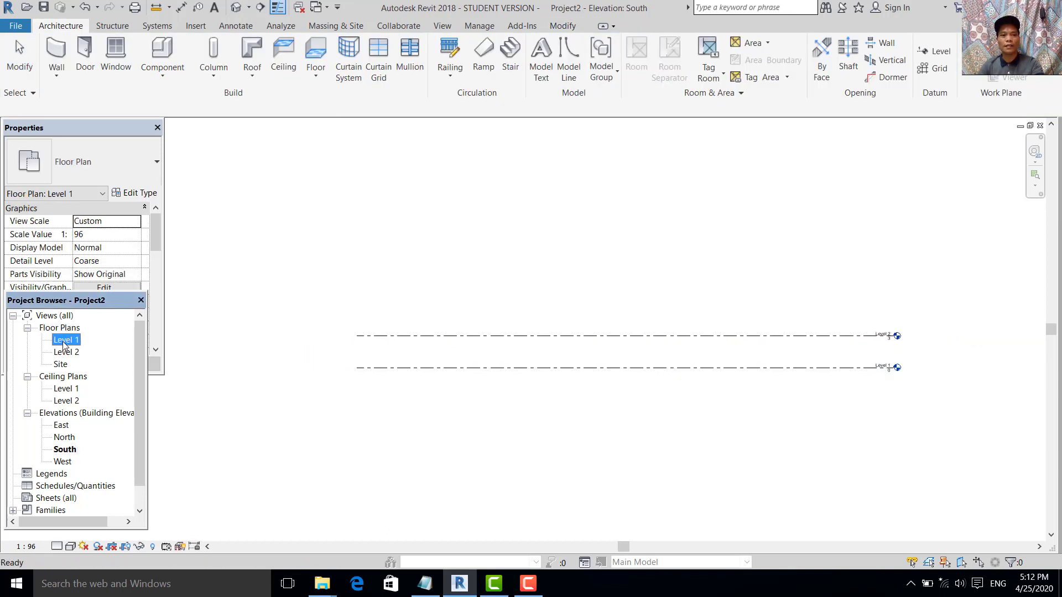
pyautogui.doubleClick(65, 340)
pyautogui.press('r')
pyautogui.press('p')
pyautogui.click(318, 347)
pyautogui.click(736, 347)
pyautogui.click(712, 353)
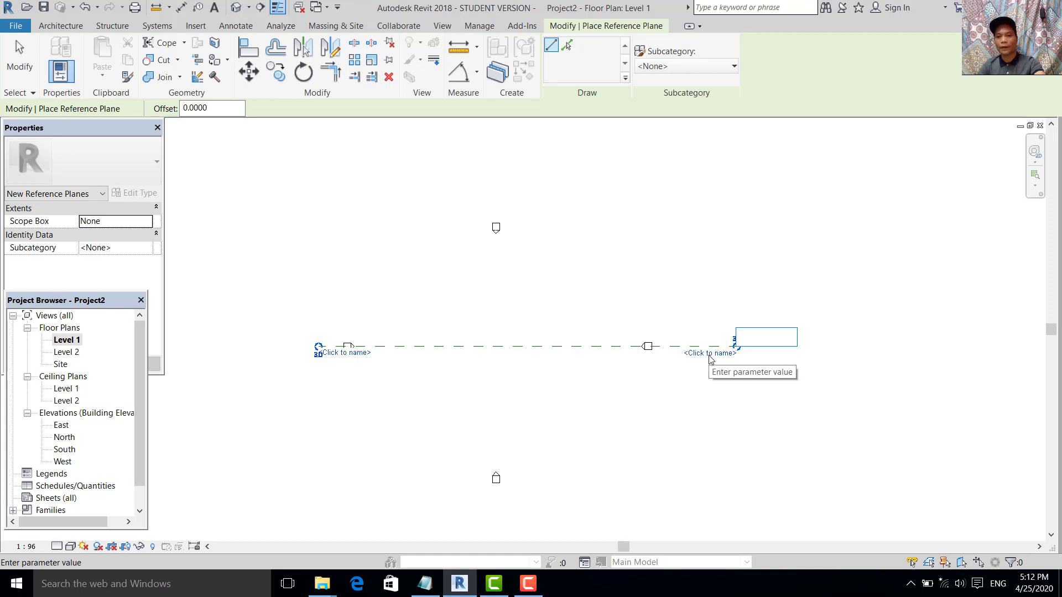
pyautogui.write('RP')
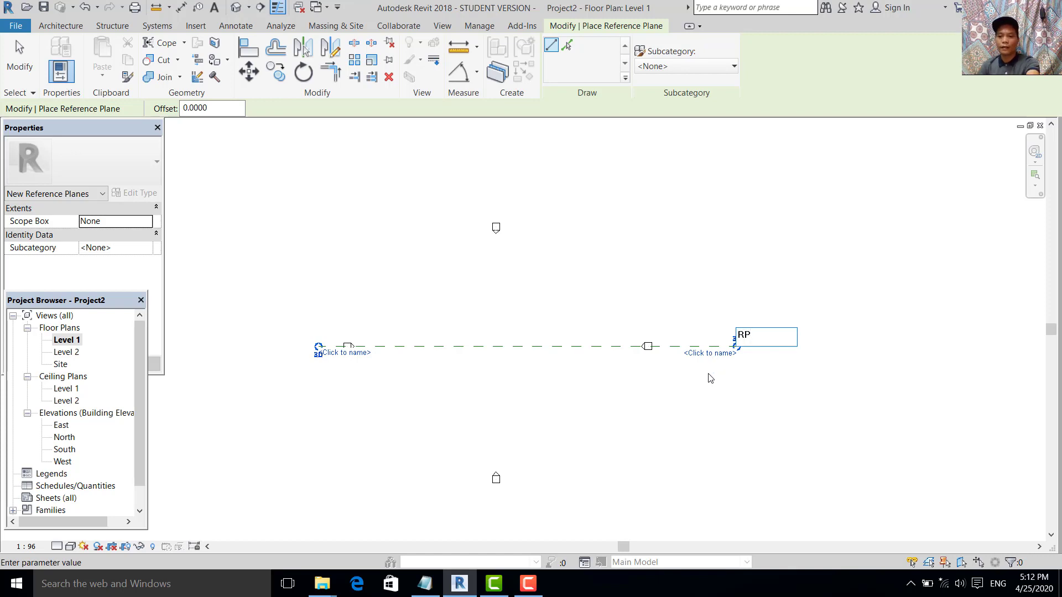
pyautogui.press('Return')
# - Draw a vertical reference plane crossing the horizontal one between the upper and lower elevation markers, and name it 2
pyautogui.moveTo(719, 315); pyautogui.dragTo(832, 188, button='middle')
pyautogui.click(613, 373)
pyautogui.moveTo(629, 250); pyautogui.dragTo(628, 485, button='middle')
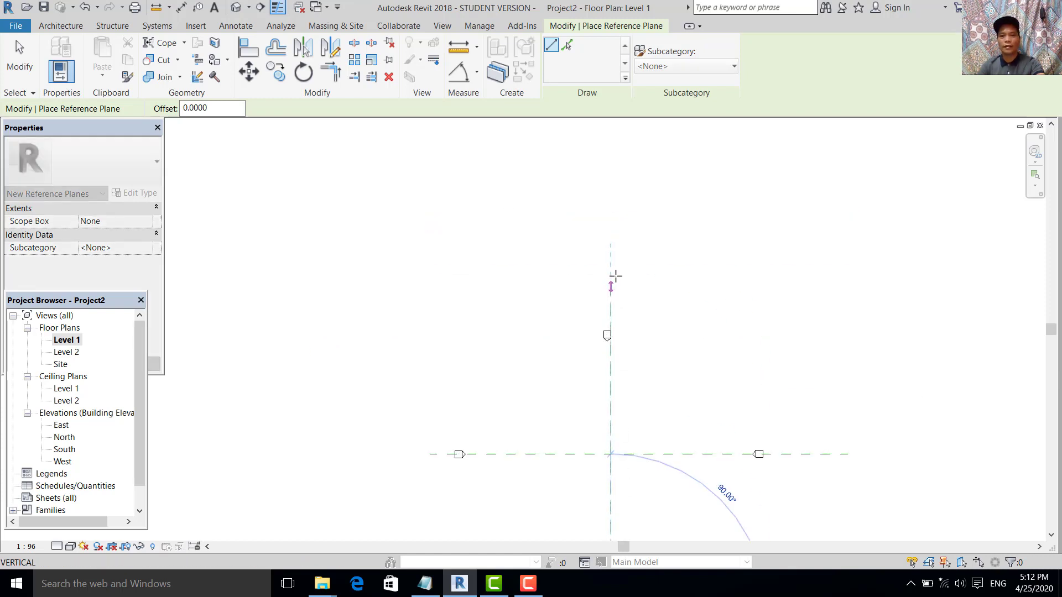
pyautogui.click(611, 274)
pyautogui.scroll(1, 615, 285)
pyautogui.click(622, 307)
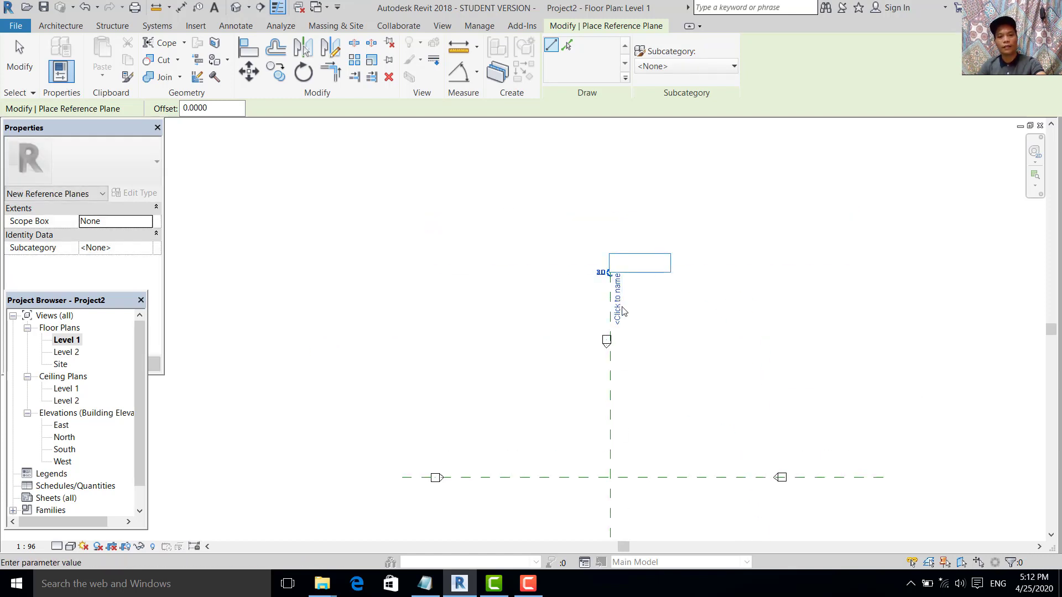
pyautogui.write('2')
pyautogui.press('Return')
pyautogui.scroll(-1, 642, 237)
pyautogui.moveTo(680, 390); pyautogui.dragTo(639, 263, button='middle')
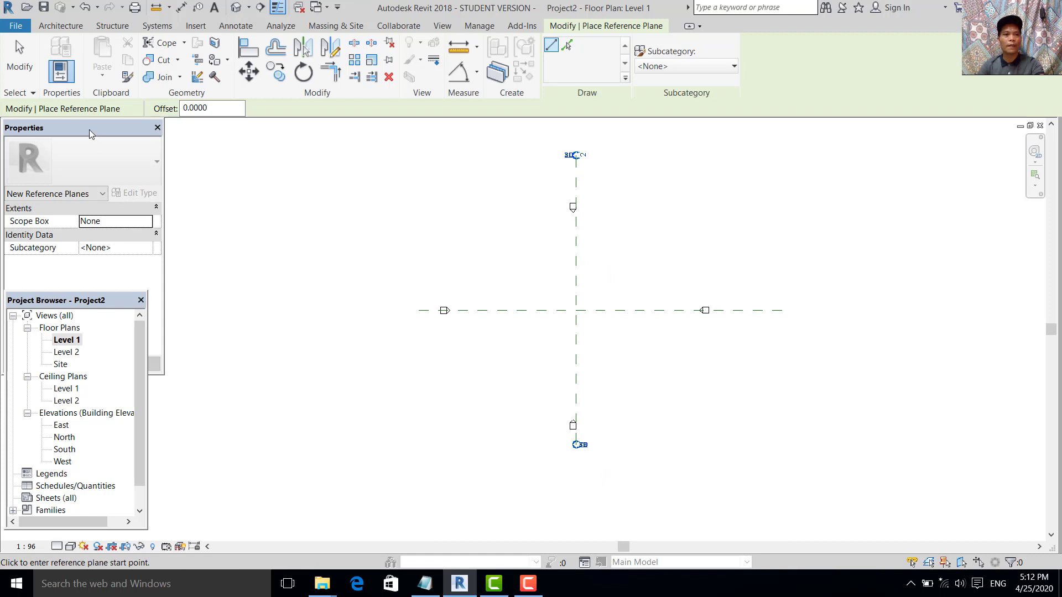
pyautogui.click(20, 58)
# - Draw a rectangle of Generic - 8" walls about 18 m by 11 m around the intersection of the reference planes
pyautogui.moveTo(578, 298); pyautogui.dragTo(544, 322, button='middle')
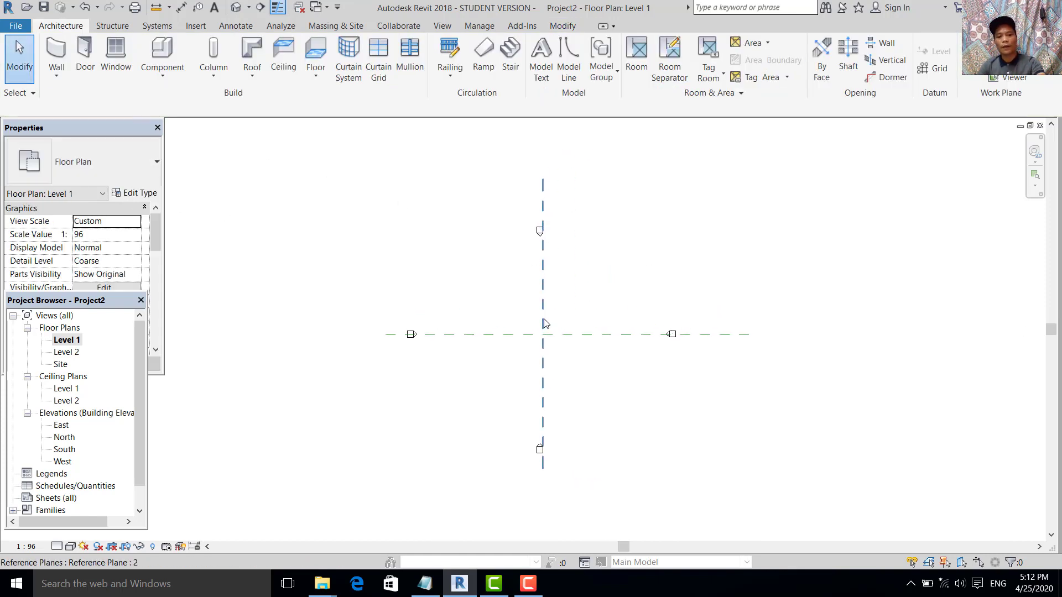
pyautogui.press('w')
pyautogui.press('a')
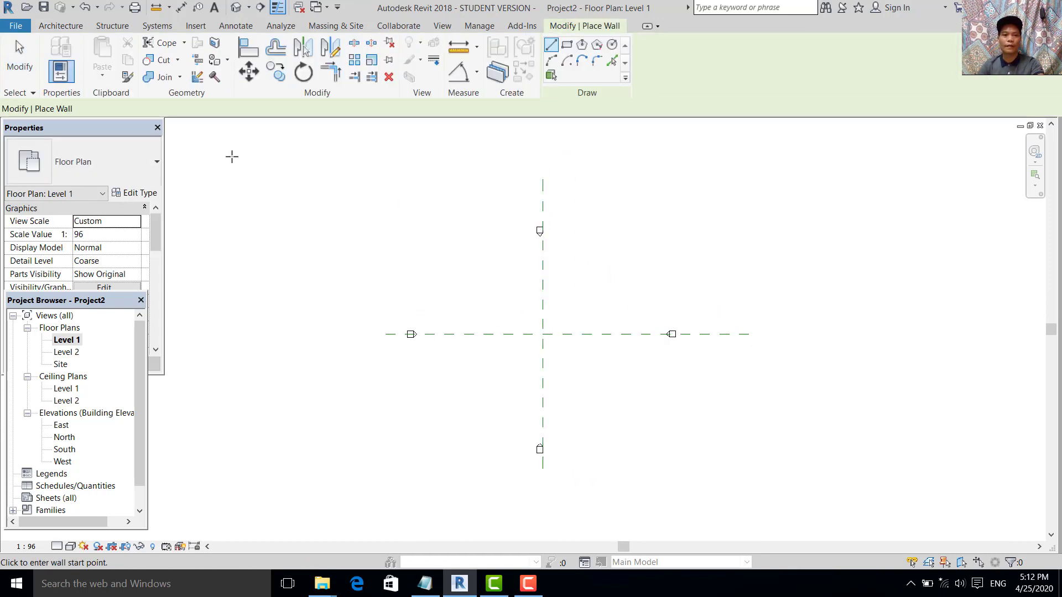
pyautogui.click(567, 45)
pyautogui.moveTo(555, 347); pyautogui.dragTo(556, 315, button='middle')
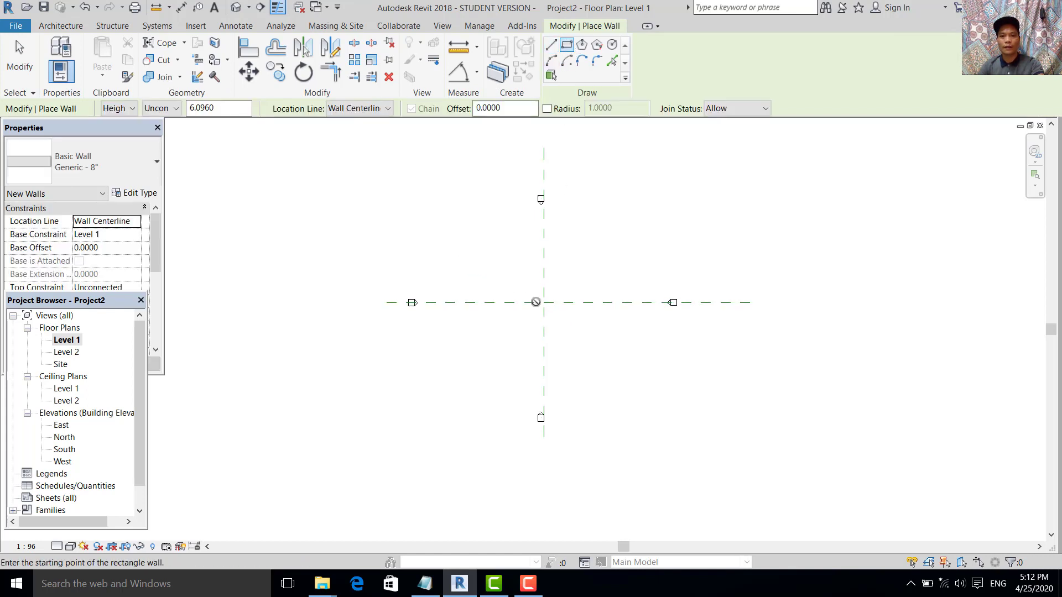
pyautogui.click(499, 276)
pyautogui.scroll(1, 553, 315)
pyautogui.click(596, 334)
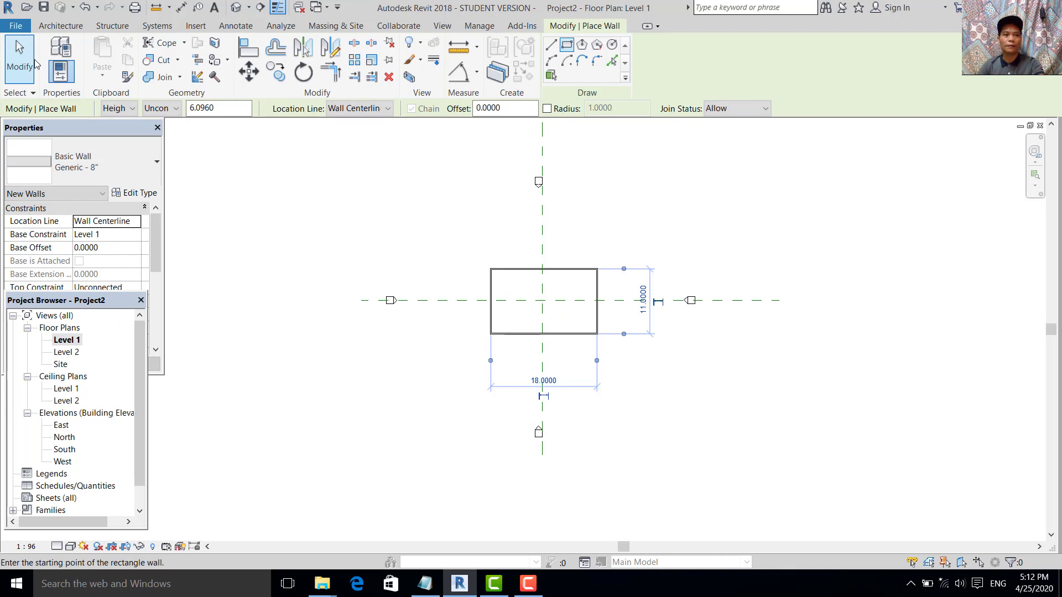
pyautogui.click(22, 61)
pyautogui.scroll(4, 540, 280)
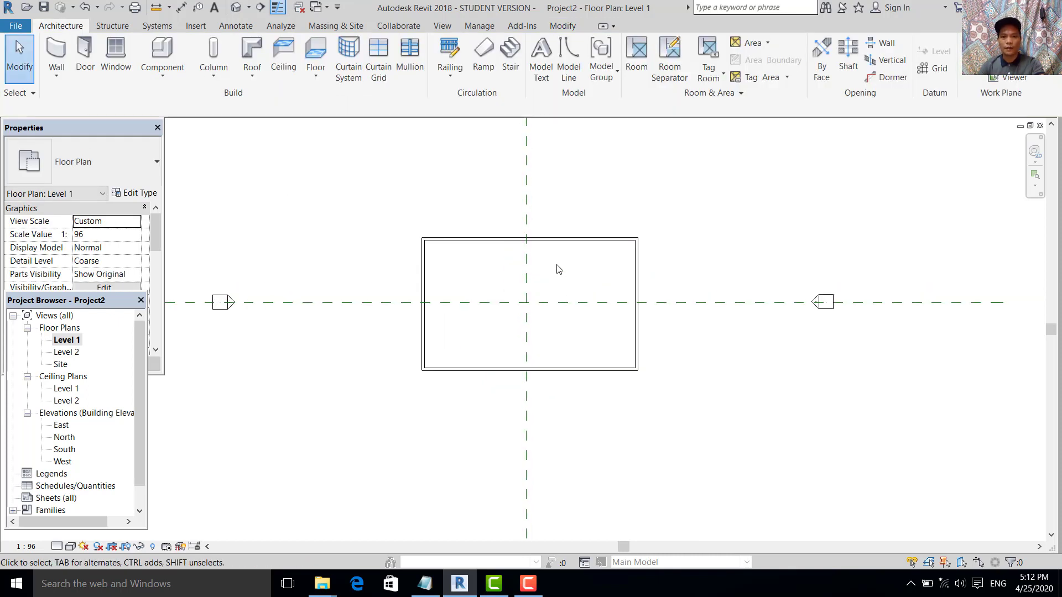
# - Set the distance between the upper and lower walls to 7 m by moving the upper wall
pyautogui.click(562, 239)
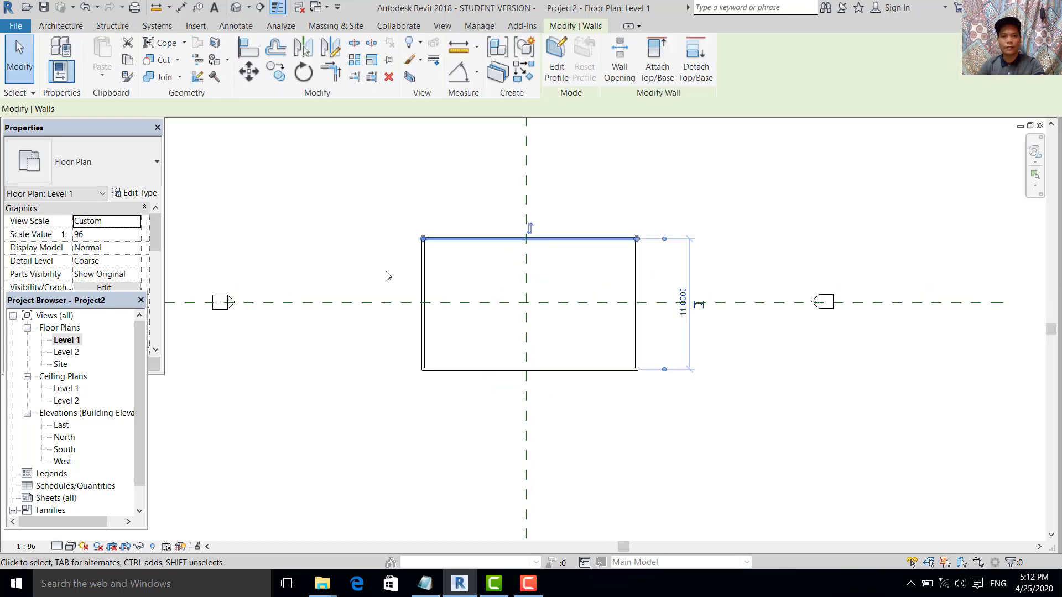
pyautogui.click(682, 301)
pyautogui.write('7')
pyautogui.press('Return')
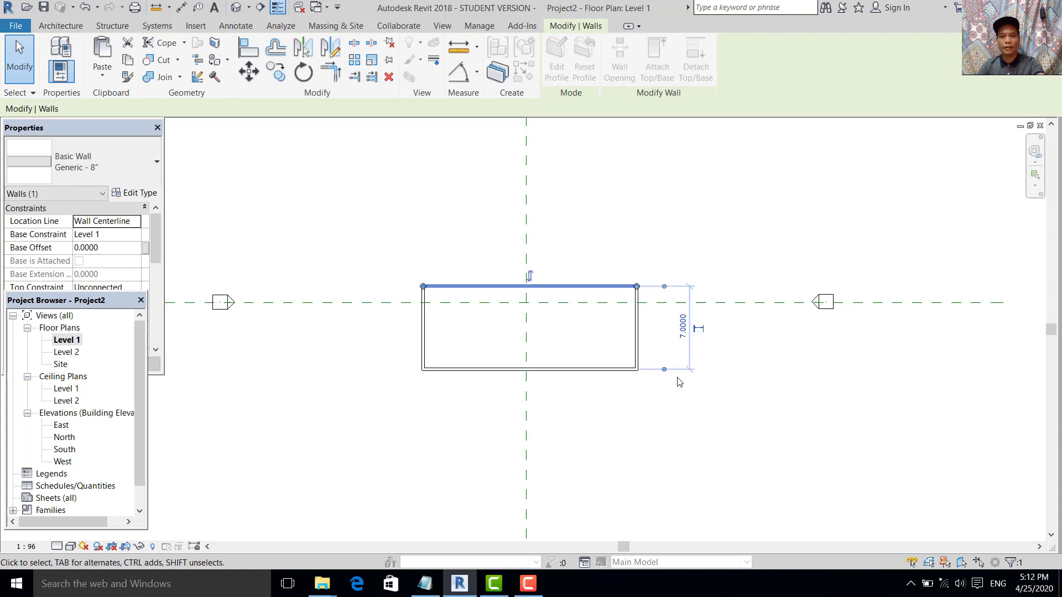
pyautogui.press('Escape')
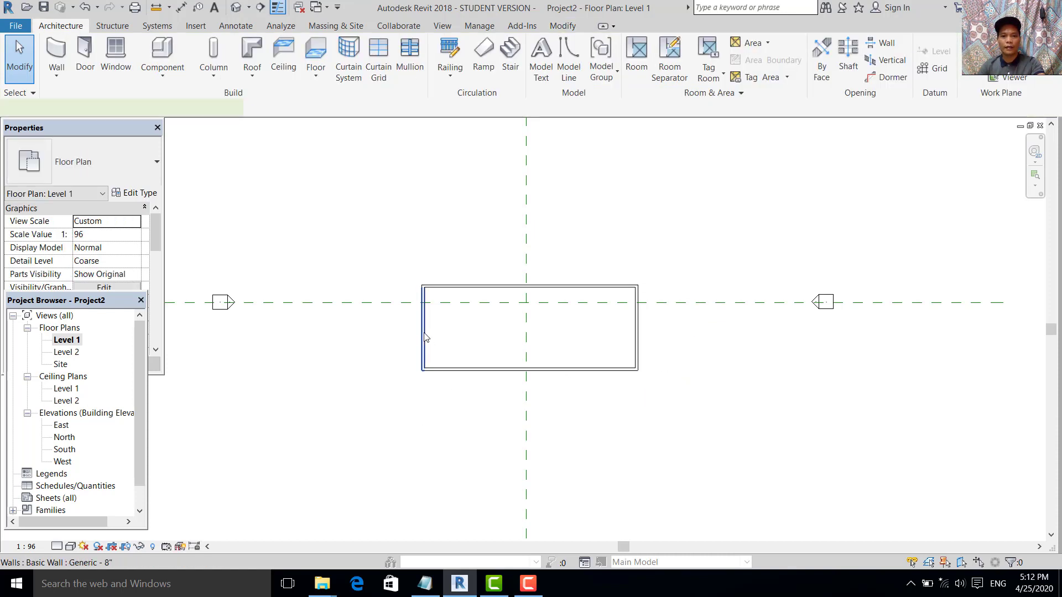
# - Set the distance between the left and right walls to 11 m by moving the left wall
pyautogui.click(424, 336)
pyautogui.click(524, 228)
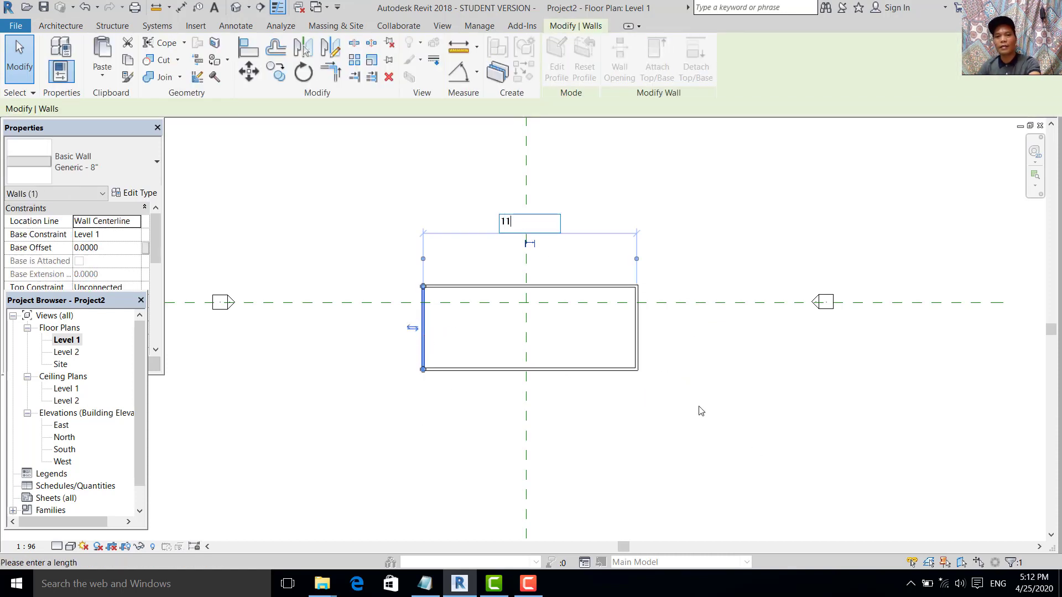
pyautogui.write('11')
pyautogui.click(763, 455)
pyautogui.moveTo(620, 379); pyautogui.dragTo(622, 324, button='middle')
pyautogui.scroll(1, 658, 390)
pyautogui.click(665, 386)
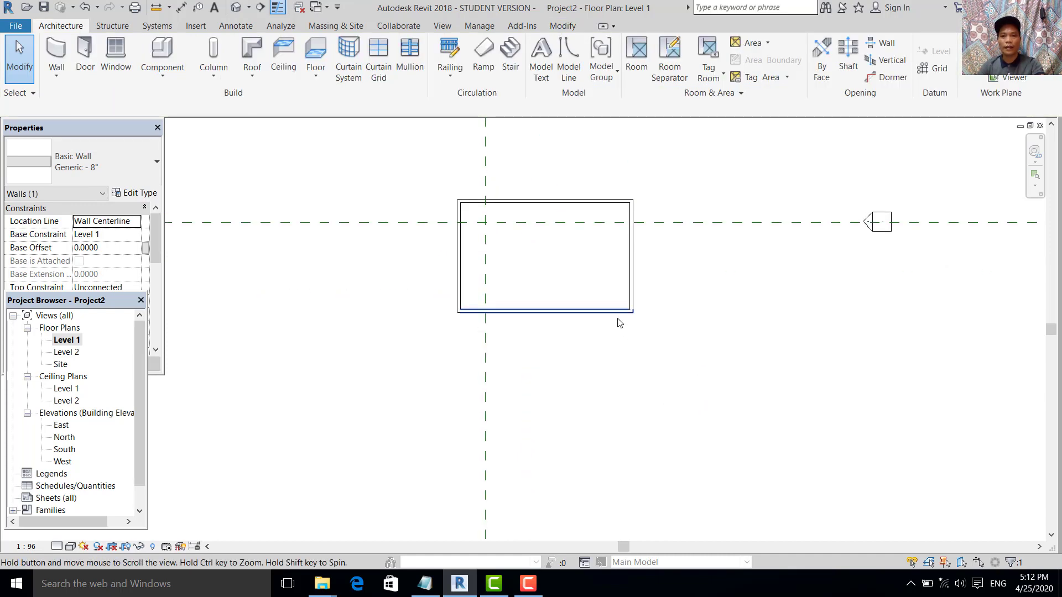
# - Create a wall similar to the upper exterior wall, running vertically from the upper to the lower wall slightly right of the middle
pyautogui.scroll(1, 625, 329)
pyautogui.click(559, 249)
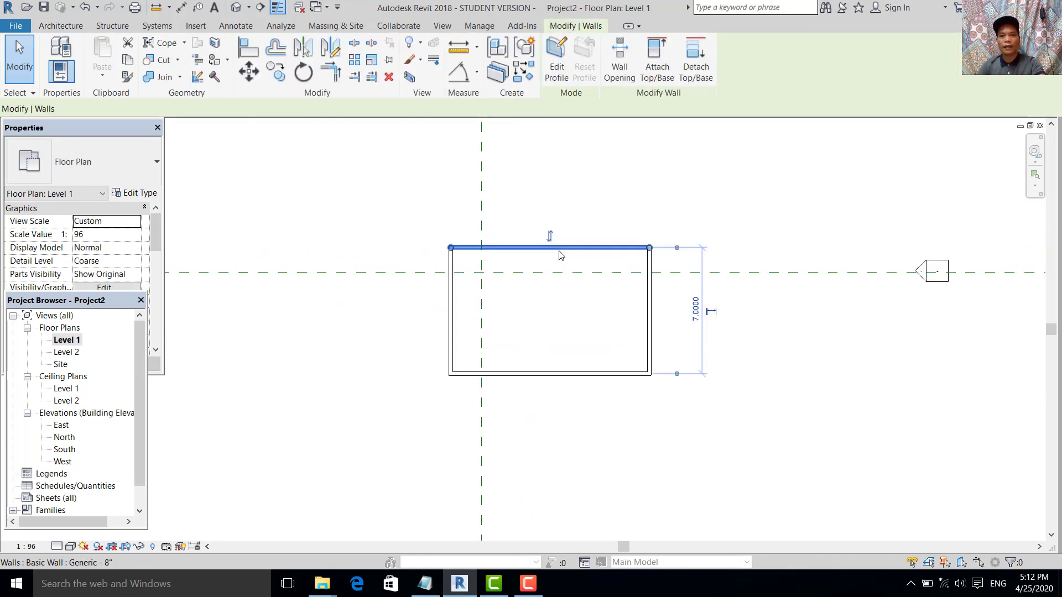
pyautogui.rightClick(559, 252)
pyautogui.click(640, 376)
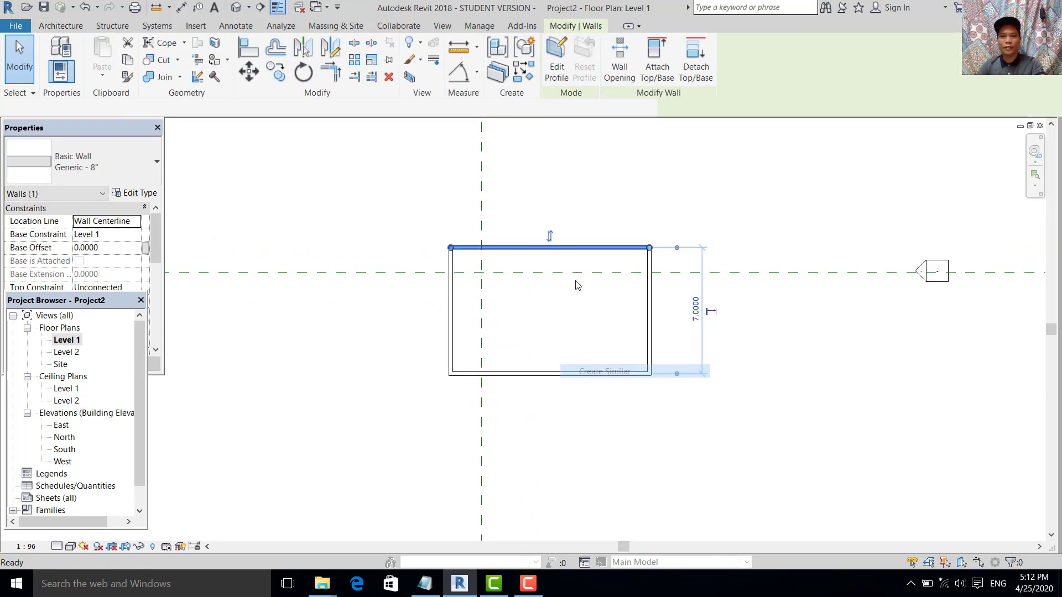
pyautogui.click(571, 250)
pyautogui.click(571, 374)
pyautogui.press('Escape')
pyautogui.press('Escape')
pyautogui.scroll(1, 562, 318)
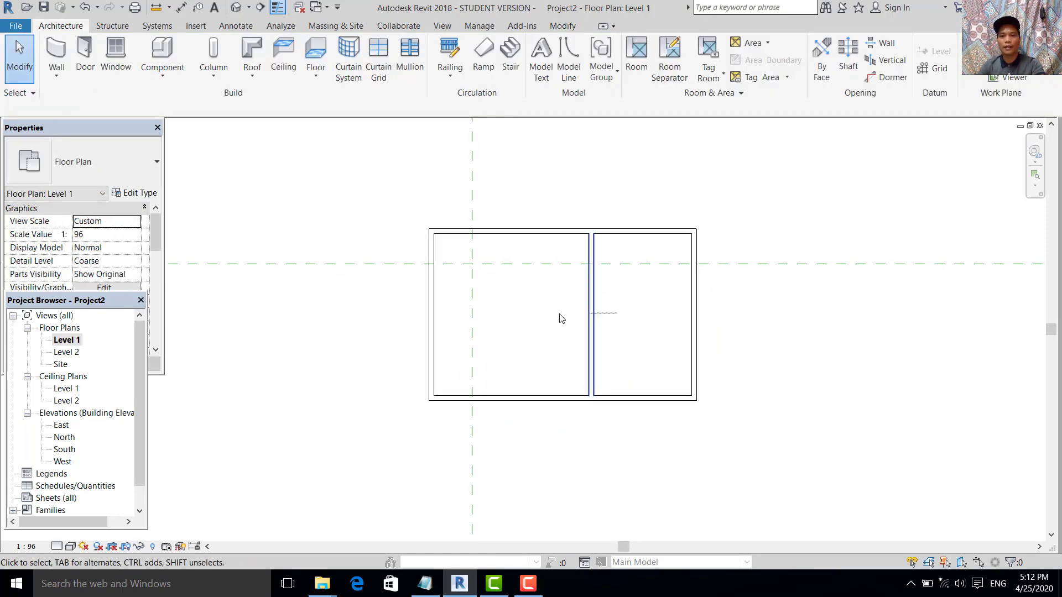
pyautogui.moveTo(574, 326); pyautogui.dragTo(561, 321, button='middle')
# - Move the interior partition to the right and set its distance from the right exterior wall to 3 m
pyautogui.click(585, 331)
pyautogui.press('Right')
pyautogui.press('Right')
pyautogui.press('Right')
pyautogui.press('Right')
pyautogui.press('Right')
pyautogui.press('Right')
pyautogui.press('Right')
pyautogui.press('Right')
pyautogui.press('Right')
pyautogui.press('Right')
pyautogui.press('Right')
pyautogui.press('Right')
pyautogui.press('Right')
pyautogui.press('Right')
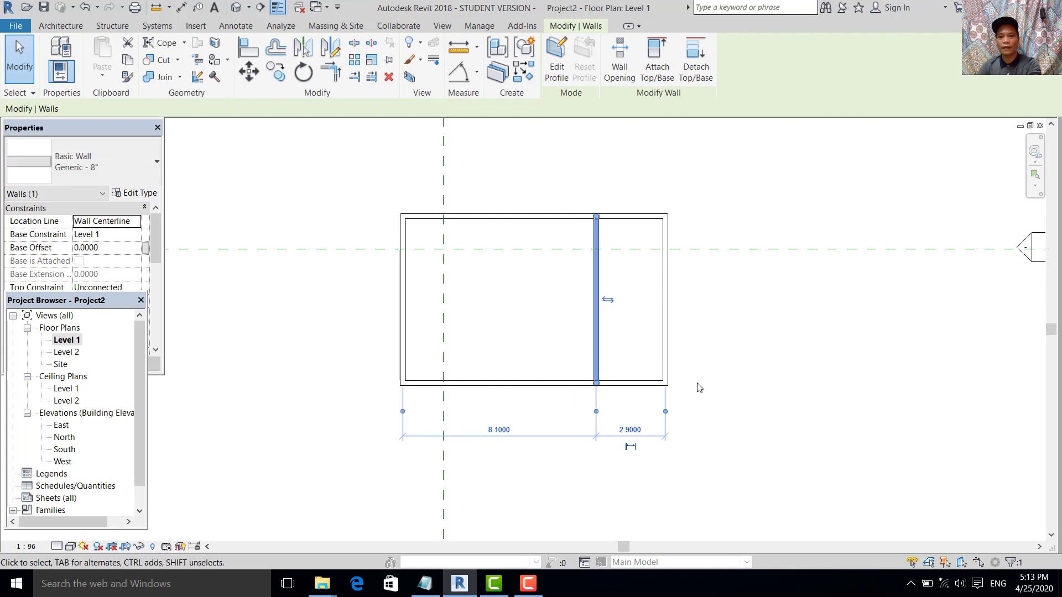
pyautogui.click(630, 430)
pyautogui.write('3')
pyautogui.press('Return')
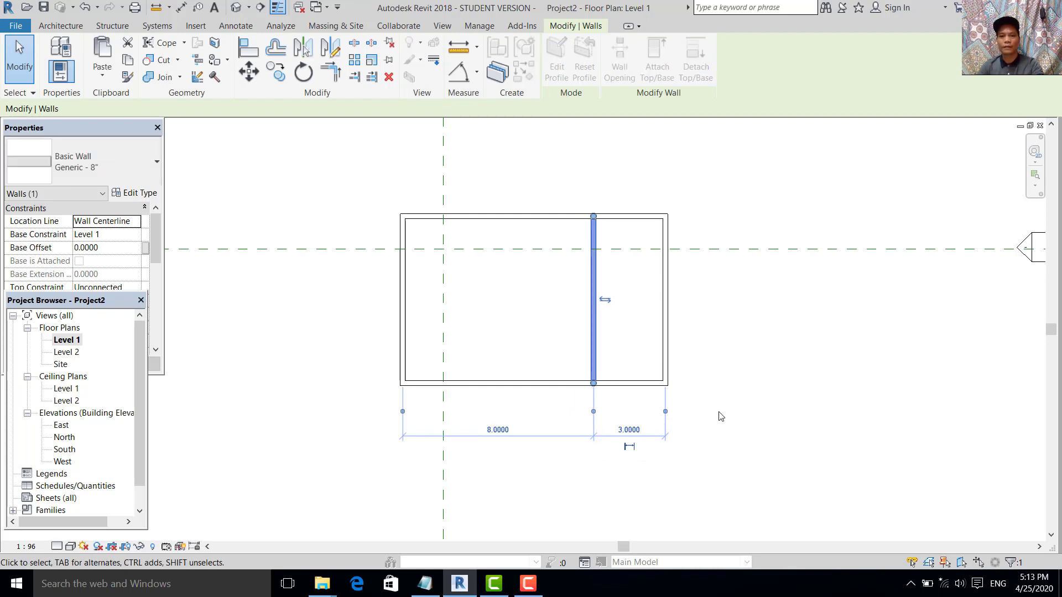
pyautogui.click(737, 365)
# - Create a wall similar to the vertical partition, running horizontally from it to the right exterior wall across the upper part
pyautogui.scroll(1, 630, 289)
pyautogui.scroll(1, 614, 307)
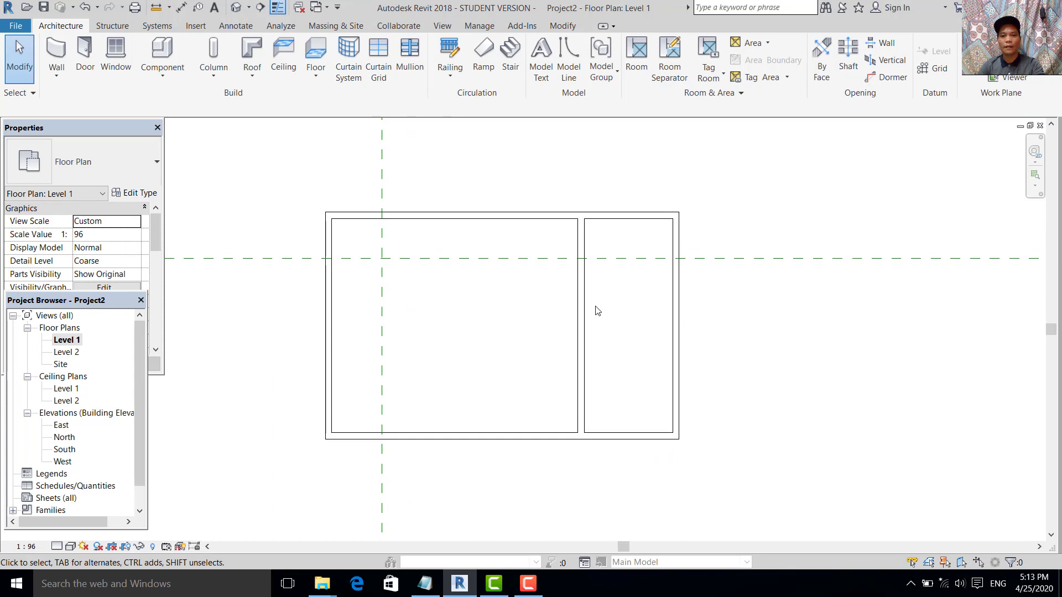
pyautogui.rightClick(584, 270)
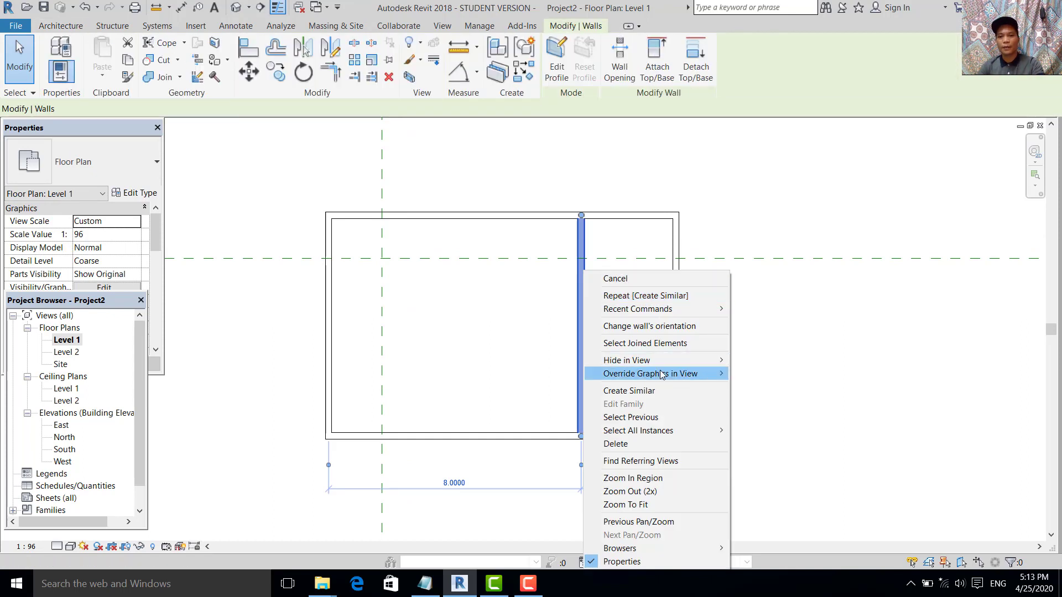
pyautogui.click(625, 388)
pyautogui.click(580, 275)
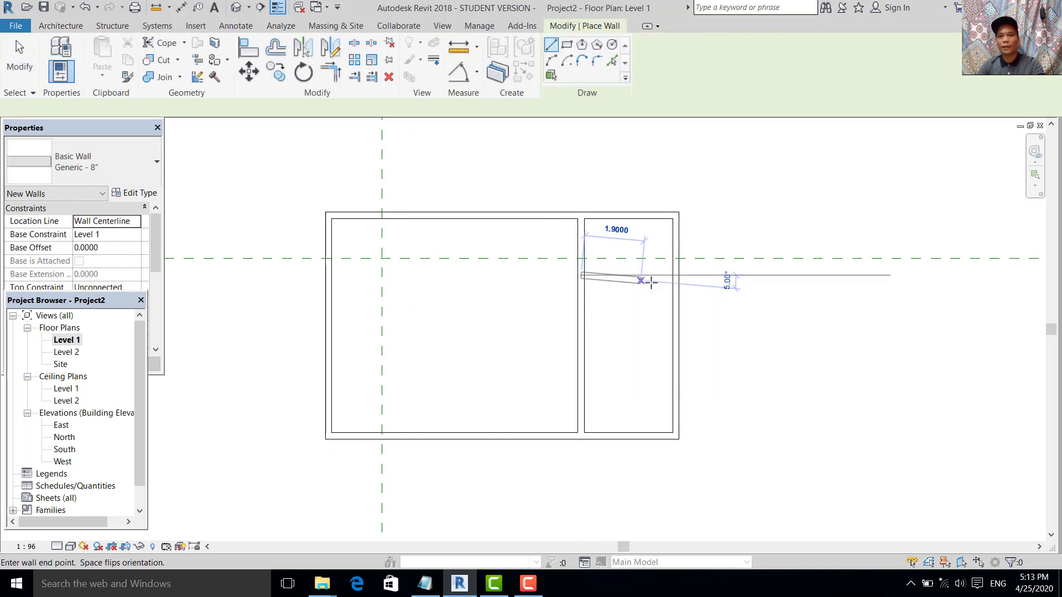
pyautogui.click(676, 275)
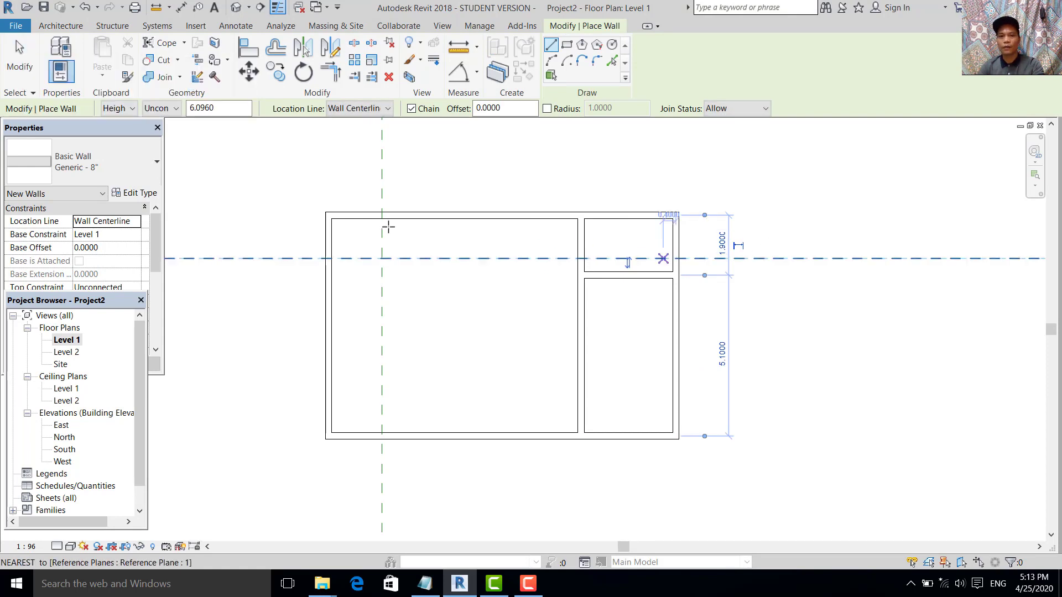
# - Set the distance between the horizontal partition and the upper exterior wall to 2 m and finish placing walls
pyautogui.click(722, 243)
pyautogui.write('2')
pyautogui.press('Return')
pyautogui.press('Escape')
pyautogui.press('Escape')
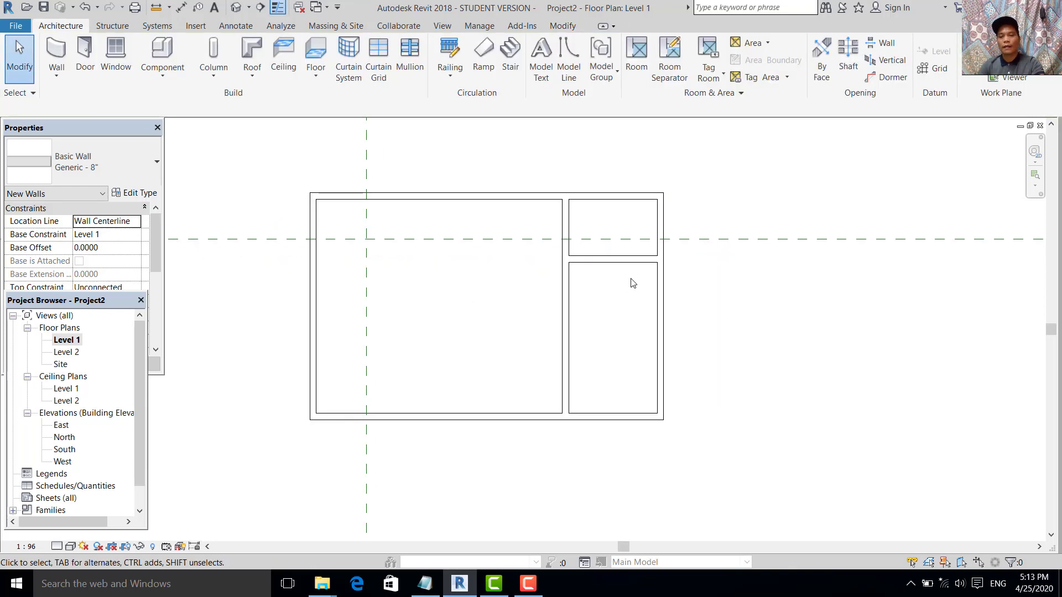
# - Change both interior partitions to the wall type Generic - 5"
pyautogui.scroll(3, 609, 279)
pyautogui.moveTo(617, 348); pyautogui.dragTo(479, 261)
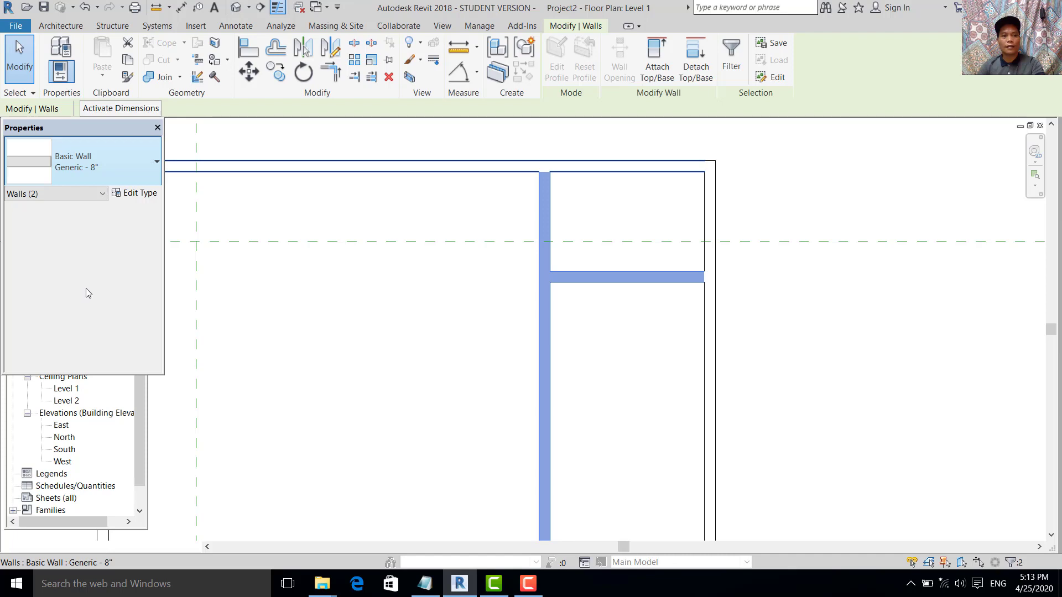
pyautogui.click(100, 166)
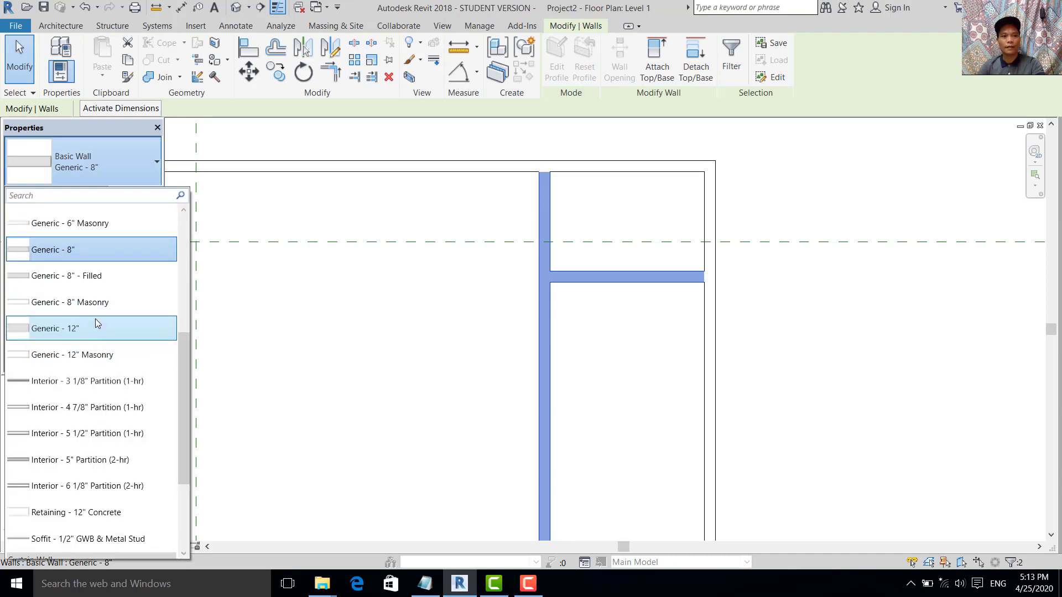
pyautogui.scroll(1, 97, 304)
pyautogui.click(94, 238)
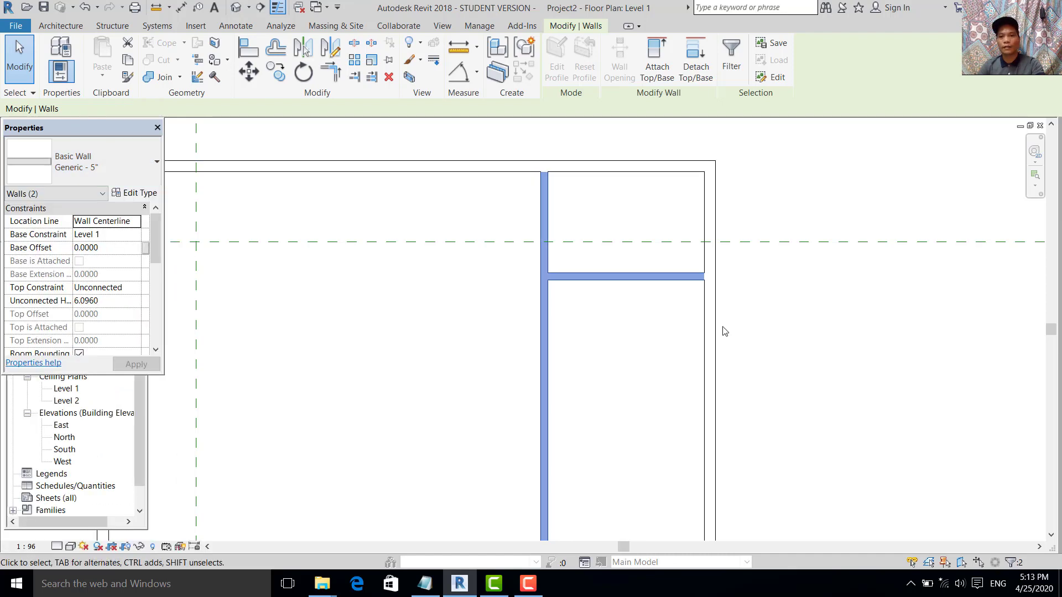
pyautogui.click(722, 328)
# - Split the upper and lower exterior walls just left of the vertical partition
pyautogui.scroll(-4, 633, 254)
pyautogui.scroll(3, 636, 269)
pyautogui.moveTo(625, 254); pyautogui.dragTo(642, 309, button='middle')
pyautogui.scroll(-1, 634, 273)
pyautogui.press('s')
pyautogui.press('l')
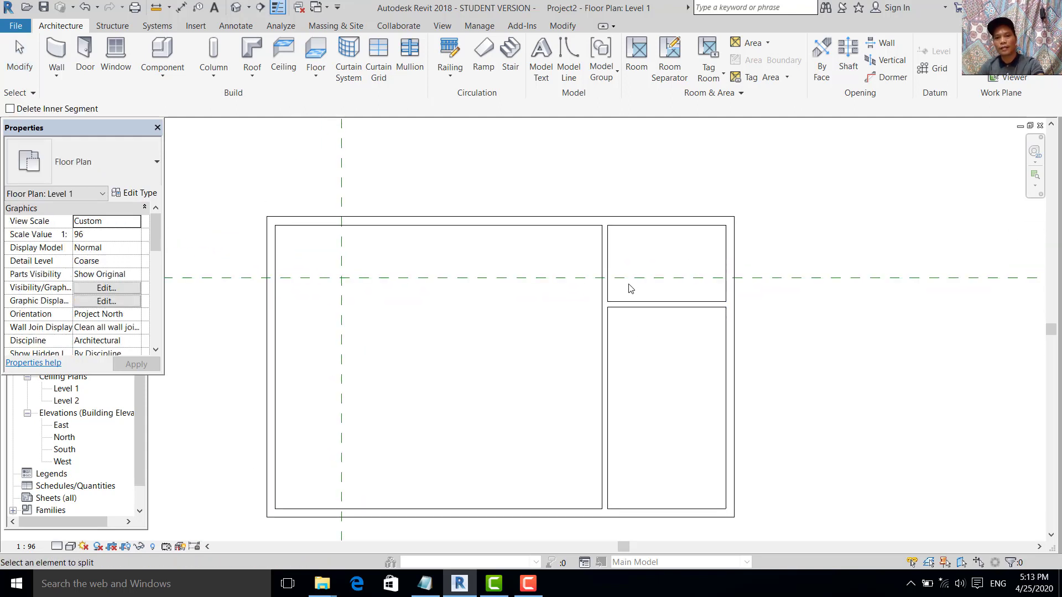
pyautogui.click(576, 222)
pyautogui.click(583, 514)
pyautogui.click(20, 66)
# - Trim the right-hand segments of the upper and lower exterior walls into corners with the vertical partition
pyautogui.moveTo(722, 256); pyautogui.dragTo(719, 226, button='middle')
pyautogui.scroll(1, 633, 235)
pyautogui.moveTo(637, 246); pyautogui.dragTo(636, 305, button='middle')
pyautogui.press('d')
pyautogui.press('l')
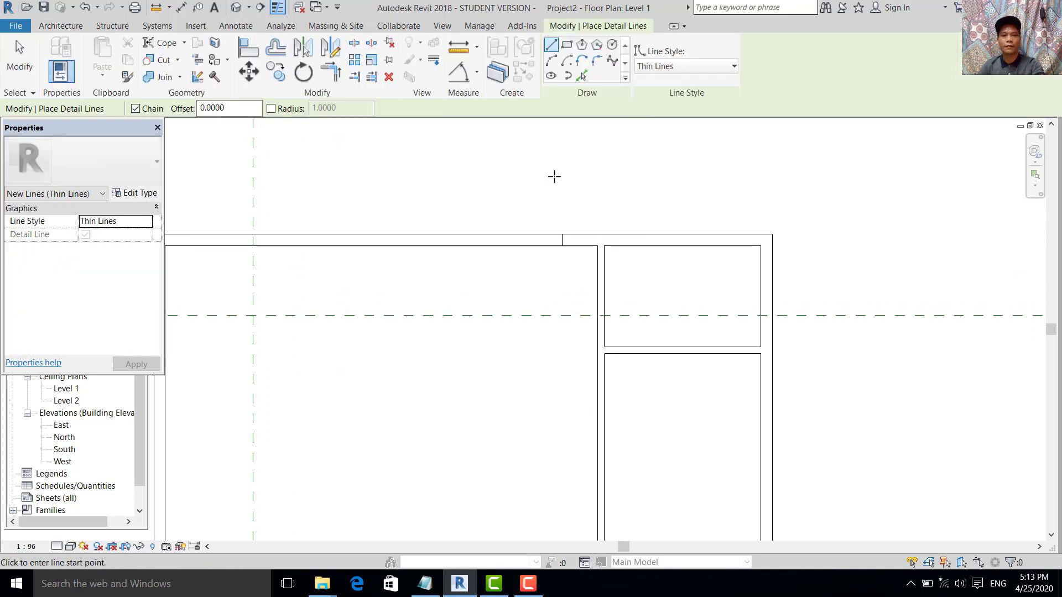
pyautogui.press('Escape')
pyautogui.scroll(1, 621, 285)
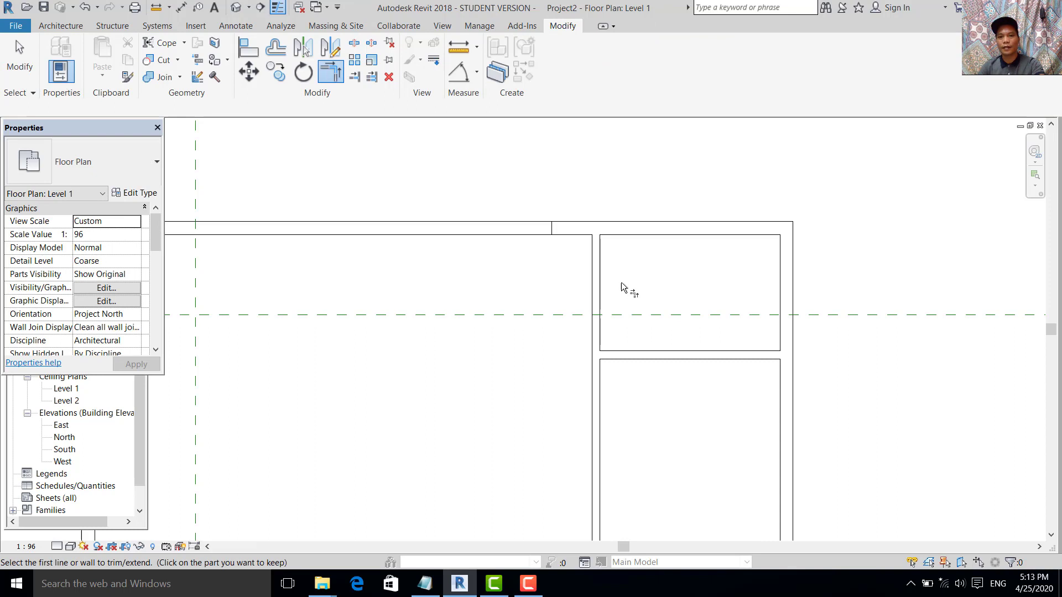
pyautogui.scroll(-4, 653, 398)
pyautogui.scroll(1, 653, 459)
pyautogui.click(625, 432)
pyautogui.scroll(-2, 619, 409)
pyautogui.press('Escape')
pyautogui.press('Escape')
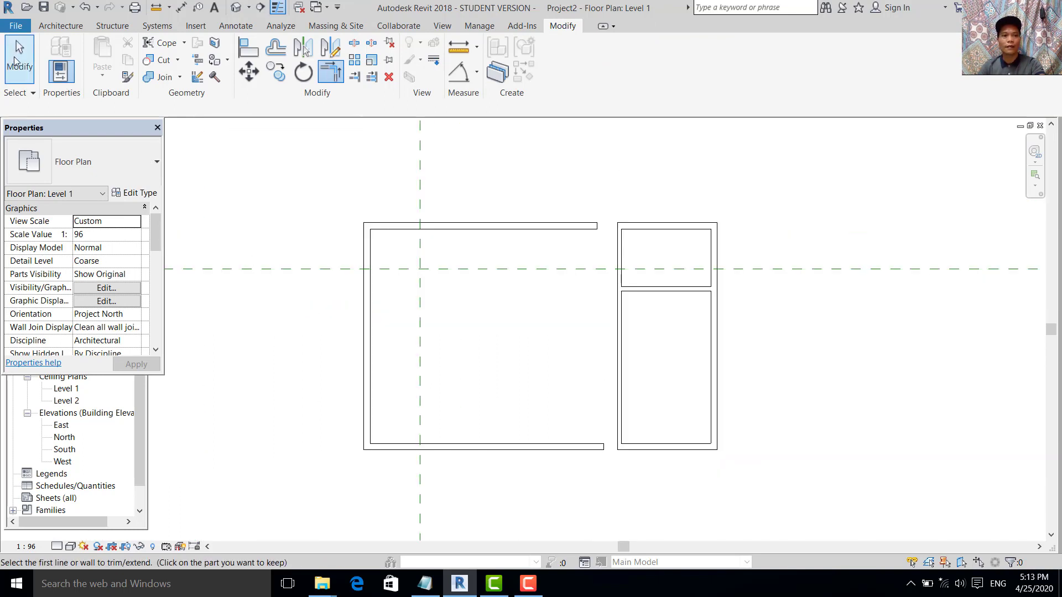
# - Set the unconnected height of all eight walls so their tops reach Level 2
pyautogui.moveTo(559, 391); pyautogui.dragTo(594, 372, button='middle')
pyautogui.scroll(-2, 620, 365)
pyautogui.scroll(3, 597, 356)
pyautogui.moveTo(510, 507); pyautogui.dragTo(559, 382)
pyautogui.moveTo(407, 400); pyautogui.dragTo(363, 467)
pyautogui.moveTo(331, 168); pyautogui.dragTo(873, 506)
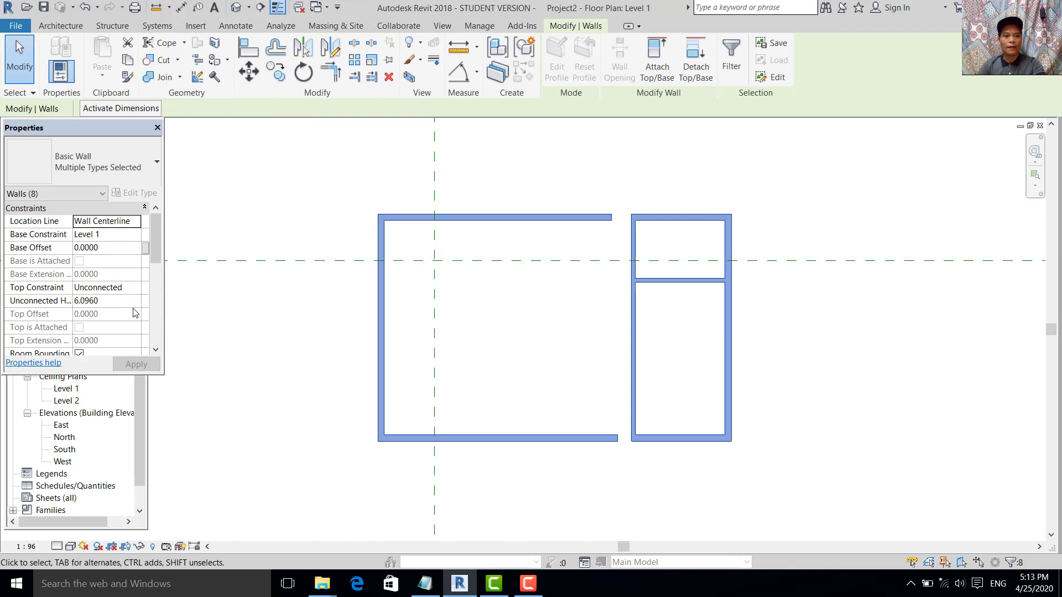
pyautogui.click(111, 302)
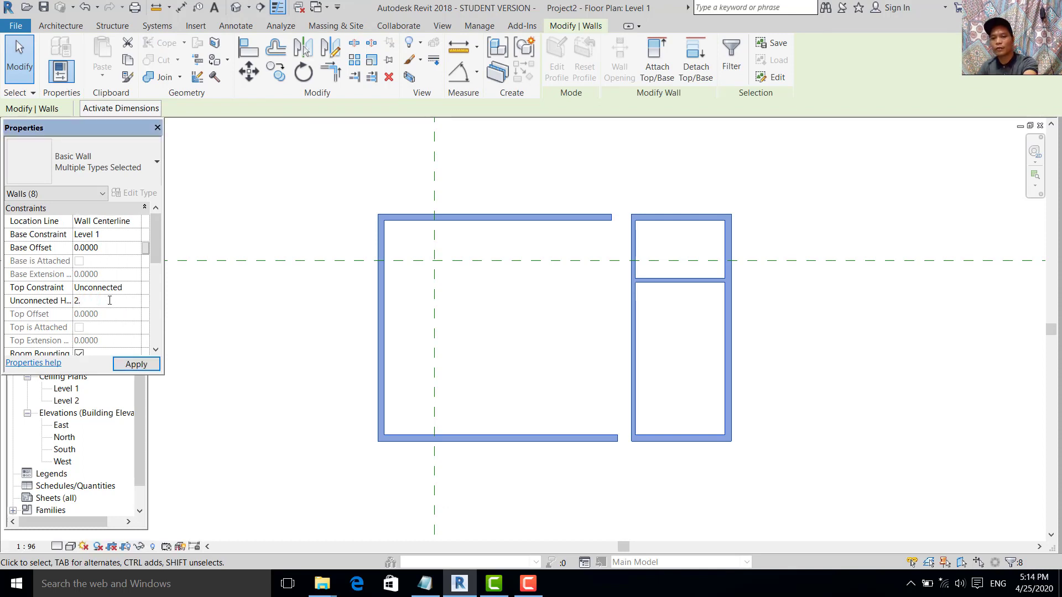
pyautogui.click(782, 389)
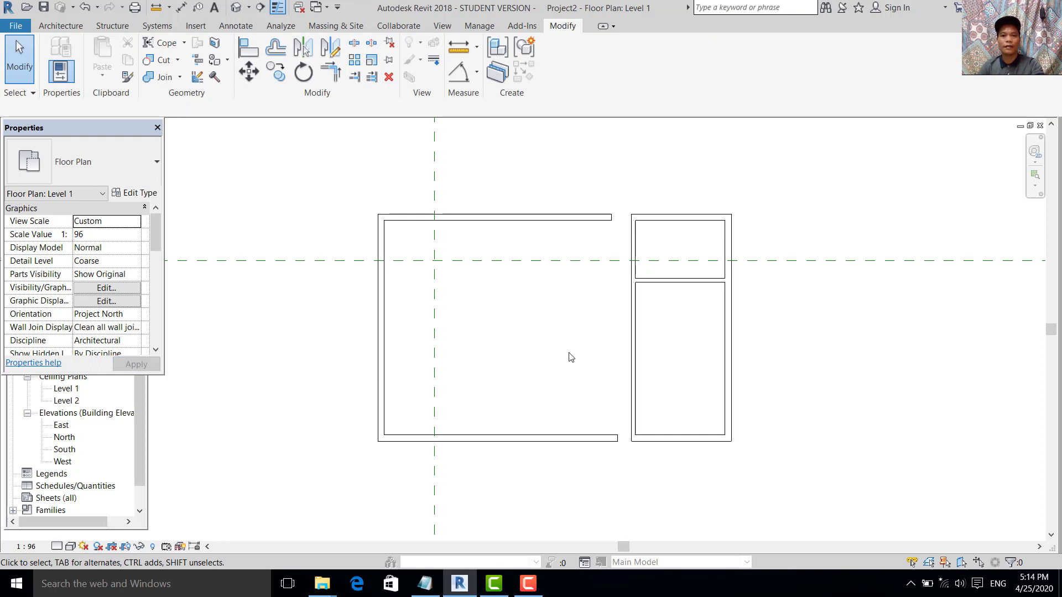
pyautogui.moveTo(422, 442); pyautogui.dragTo(505, 431, button='middle')
pyautogui.scroll(-1, 505, 431)
pyautogui.moveTo(355, 179); pyautogui.dragTo(930, 516)
pyautogui.moveTo(625, 428); pyautogui.dragTo(557, 385)
pyautogui.click(861, 498)
pyautogui.moveTo(549, 359); pyautogui.dragTo(511, 316, button='middle')
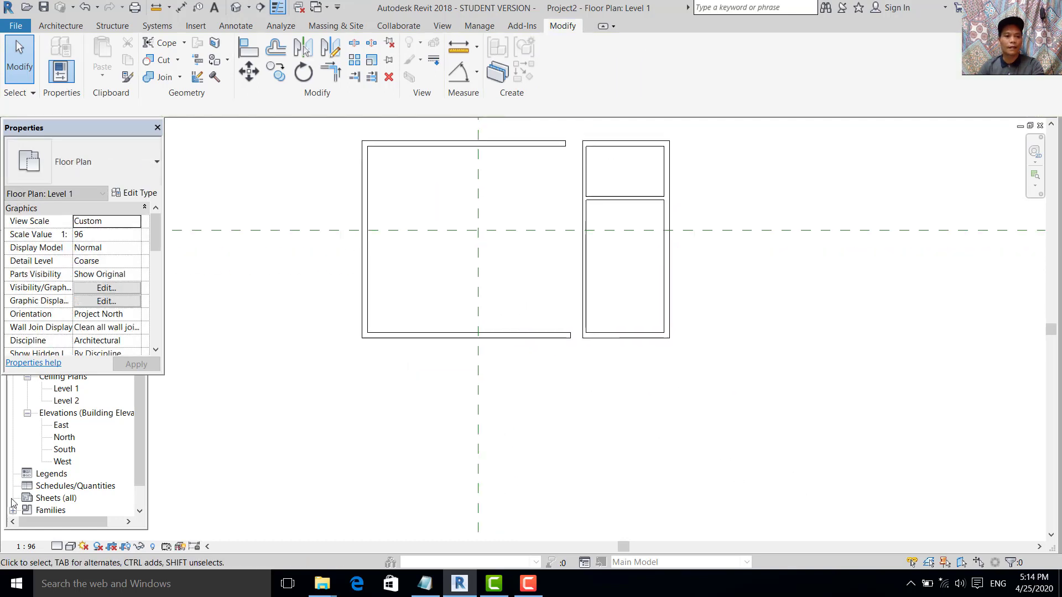
pyautogui.moveTo(363, 477); pyautogui.dragTo(368, 470, button='middle')
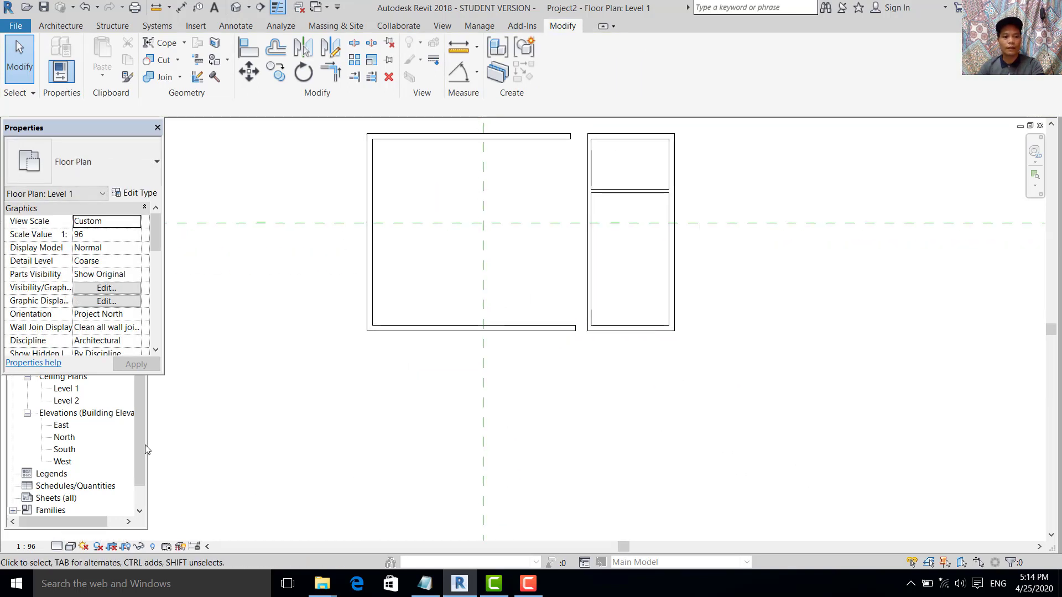
# - Check the wall heights against Level 2 in the South elevation and return to the Level 1 floor plan
pyautogui.doubleClick(64, 450)
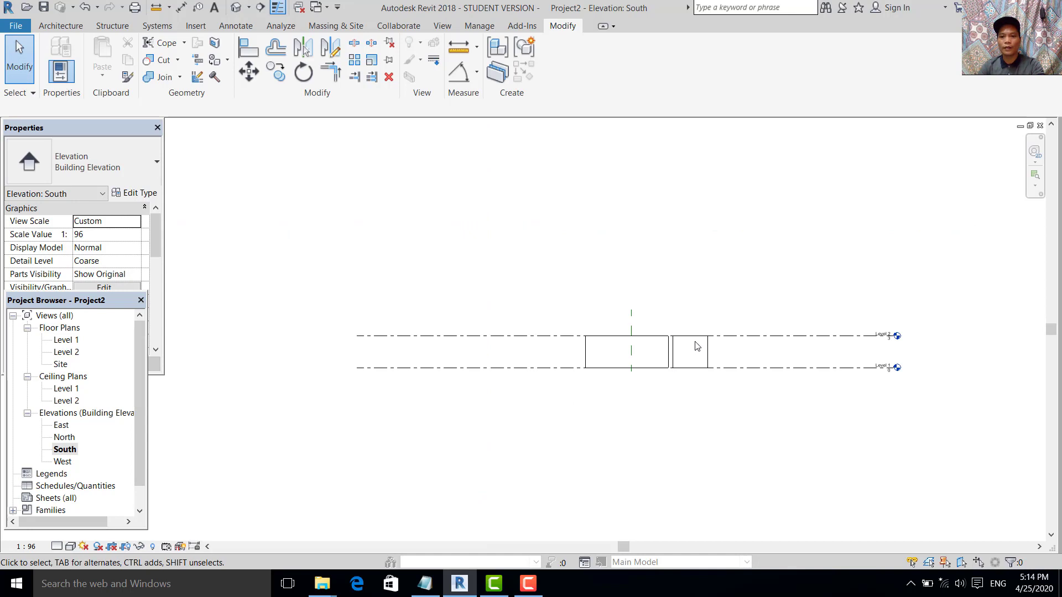
pyautogui.scroll(3, 689, 352)
pyautogui.scroll(1, 689, 352)
pyautogui.moveTo(621, 358); pyautogui.dragTo(580, 370, button='middle')
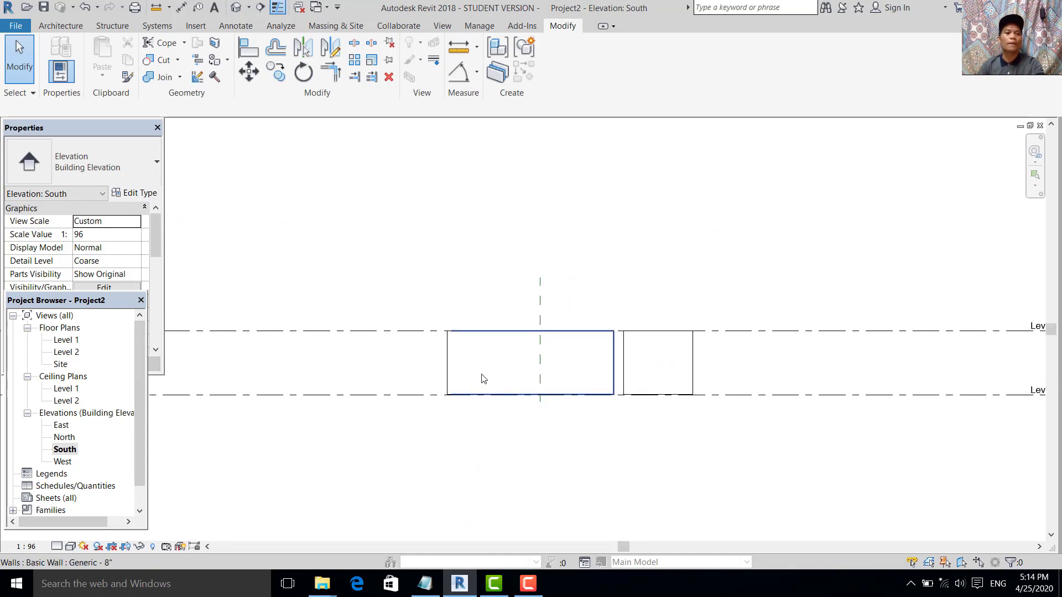
pyautogui.doubleClick(65, 339)
pyautogui.scroll(-1, 636, 348)
pyautogui.scroll(1, 642, 359)
pyautogui.scroll(1, 633, 354)
pyautogui.scroll(-2, 589, 313)
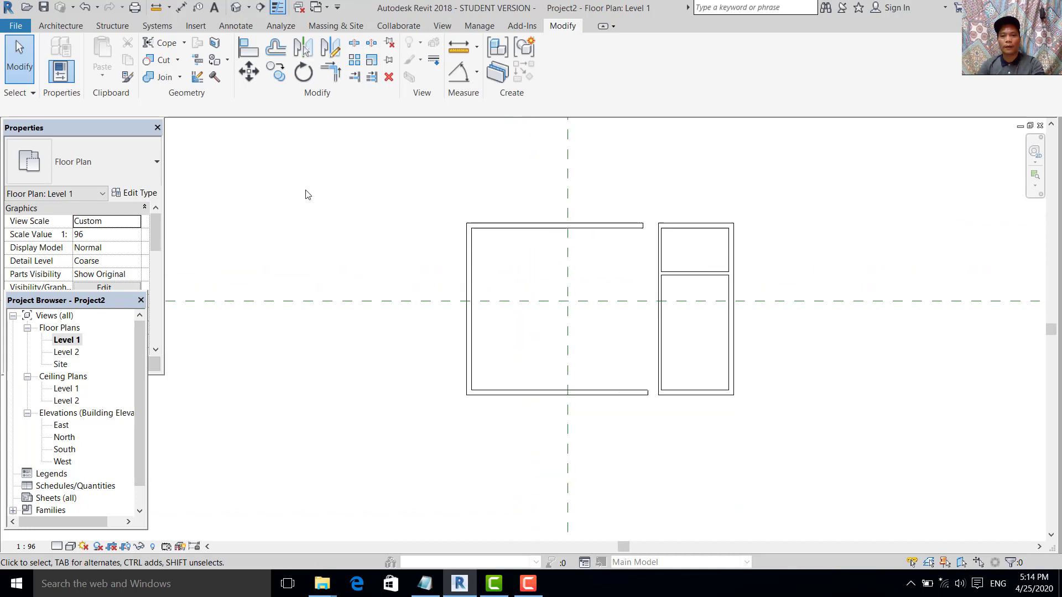
# - Place a Single-Flush 36" x 84" door in the vertical partition, about 0.6 m below the horizontal partition, swinging into the lower right room
pyautogui.scroll(2, 304, 193)
pyautogui.moveTo(616, 301); pyautogui.dragTo(572, 314, button='middle')
pyautogui.scroll(-1, 525, 301)
pyautogui.scroll(1, 500, 286)
pyautogui.scroll(2, 690, 277)
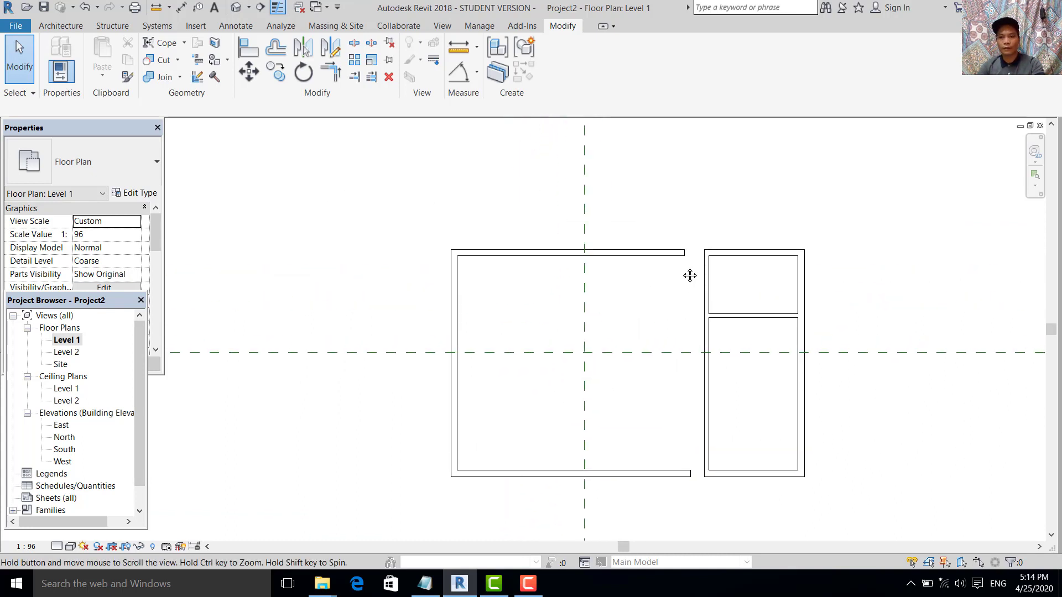
pyautogui.moveTo(713, 289)
pyautogui.mouseDown(button='middle')
pyautogui.moveTo(708, 275)
pyautogui.moveTo(708, 304)
pyautogui.mouseUp(button='middle')
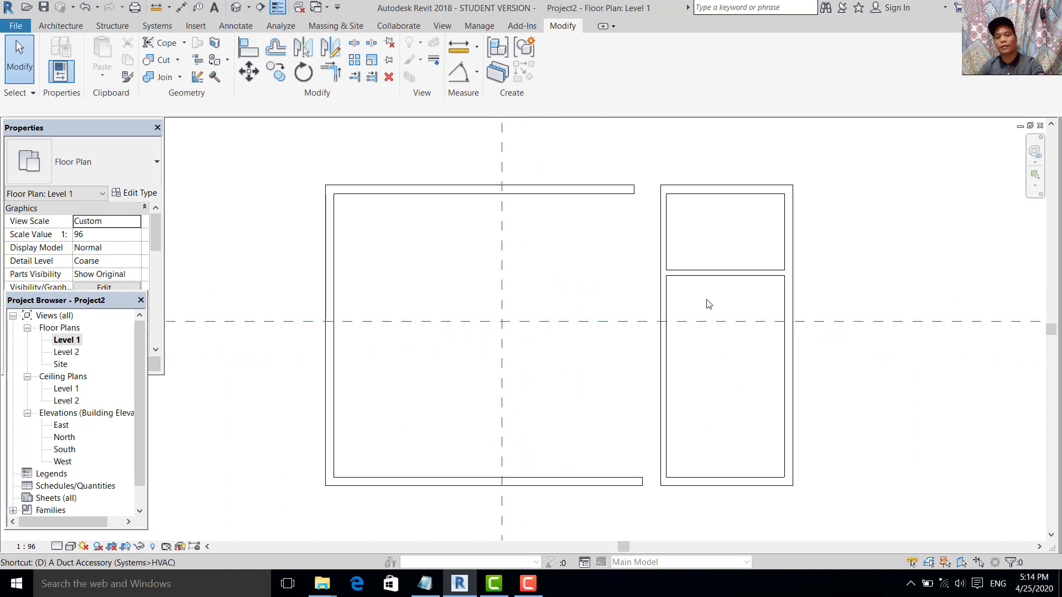
pyautogui.press('d')
pyautogui.press('r')
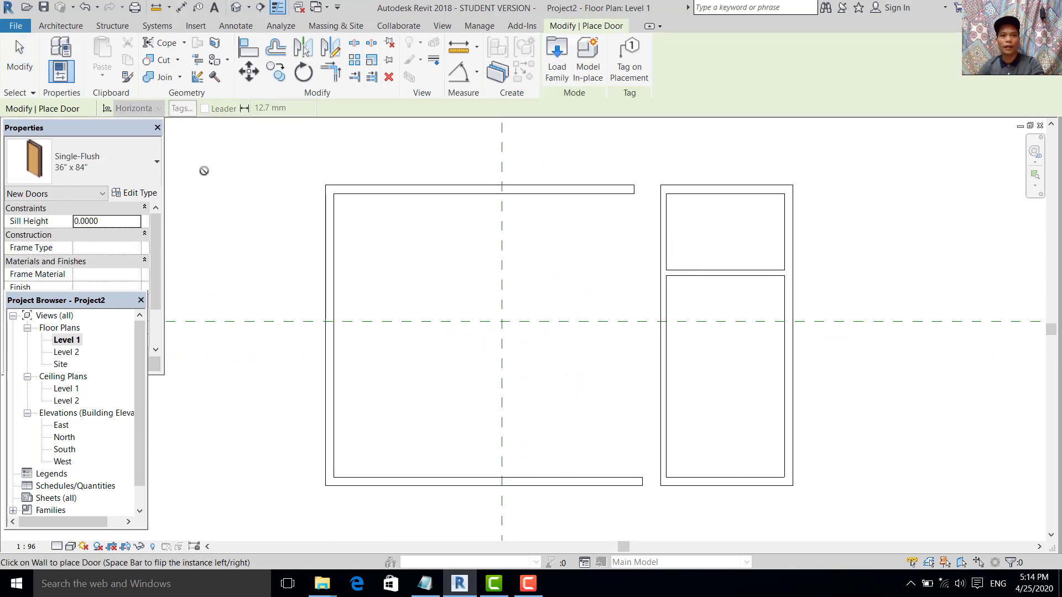
pyautogui.moveTo(506, 316); pyautogui.dragTo(465, 328, button='middle')
pyautogui.scroll(1, 618, 305)
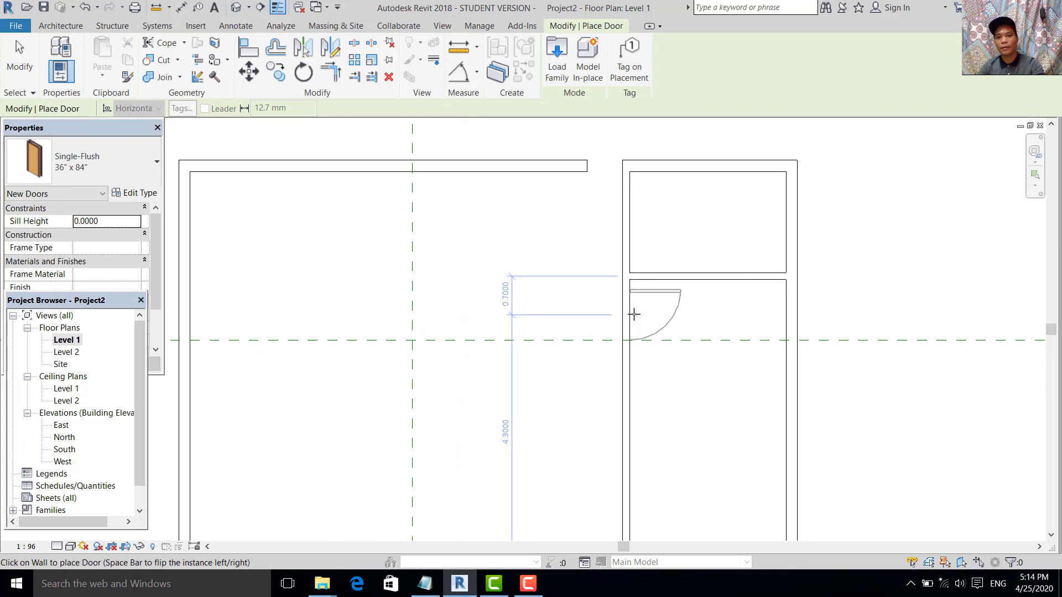
pyautogui.click(633, 311)
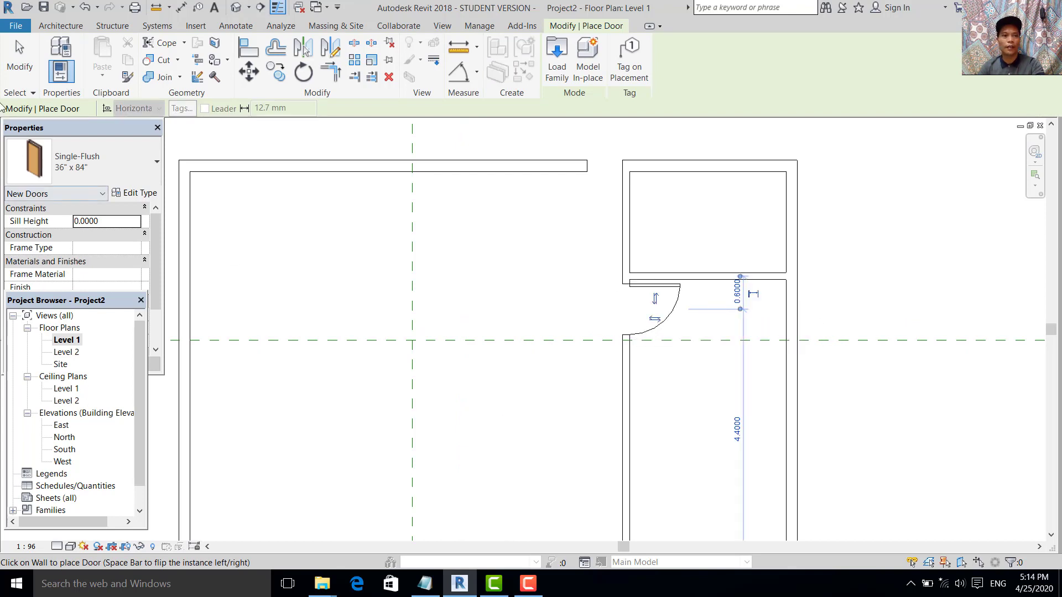
pyautogui.click(19, 65)
pyautogui.moveTo(741, 248); pyautogui.dragTo(721, 262, button='middle')
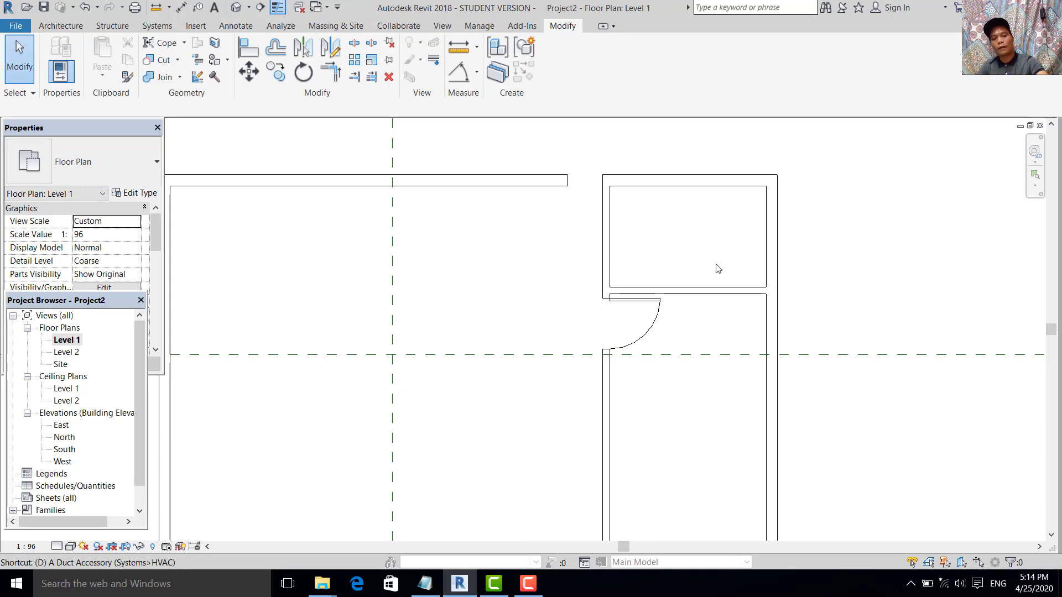
# - Place a Single-Flush 36" x 84" door in the horizontal partition, about 0.6 m from the right exterior wall, swinging into the upper room
pyautogui.press('d')
pyautogui.press('r')
pyautogui.press('Escape')
pyautogui.press('Escape')
pyautogui.press('d')
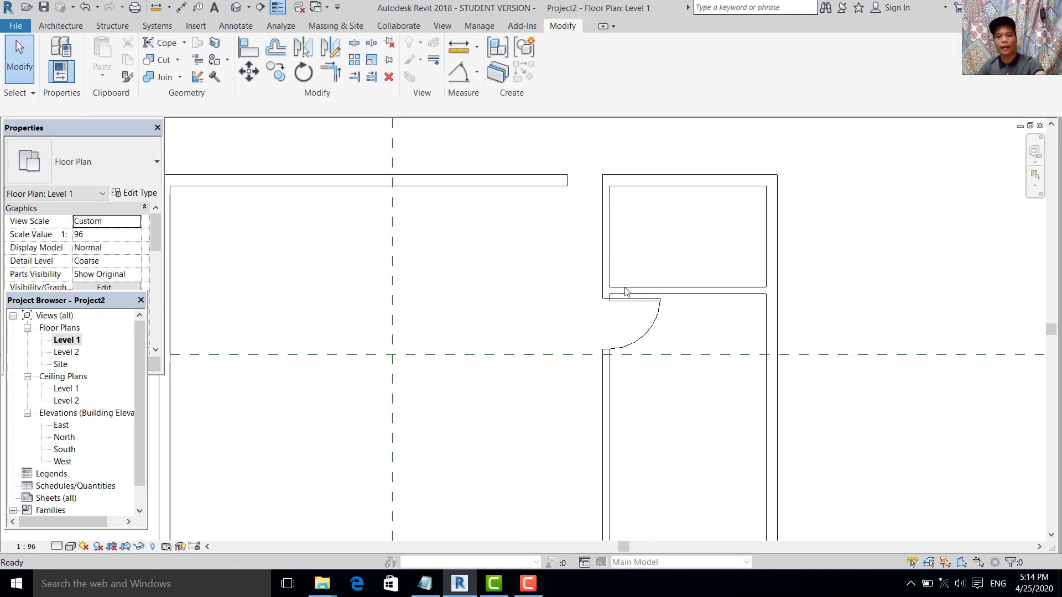
pyautogui.press('r')
pyautogui.scroll(1, 733, 298)
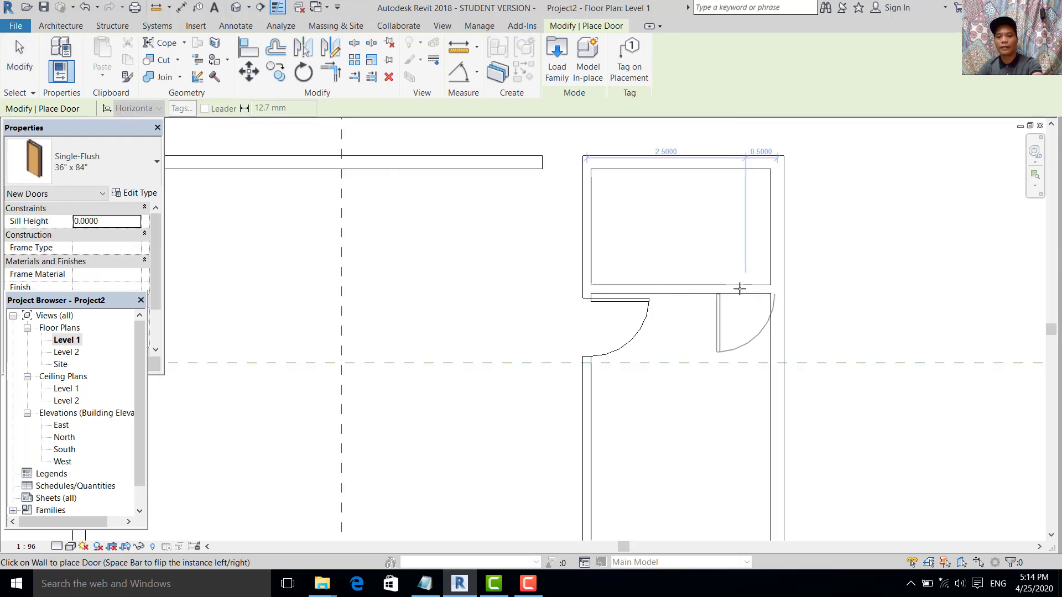
pyautogui.press('Escape')
pyautogui.press('d')
pyautogui.press('r')
pyautogui.click(737, 285)
pyautogui.click(19, 61)
# - Shift the horizontal partition's door to 0.68 m from the right exterior wall, with its swing into the upper room
pyautogui.scroll(1, 691, 269)
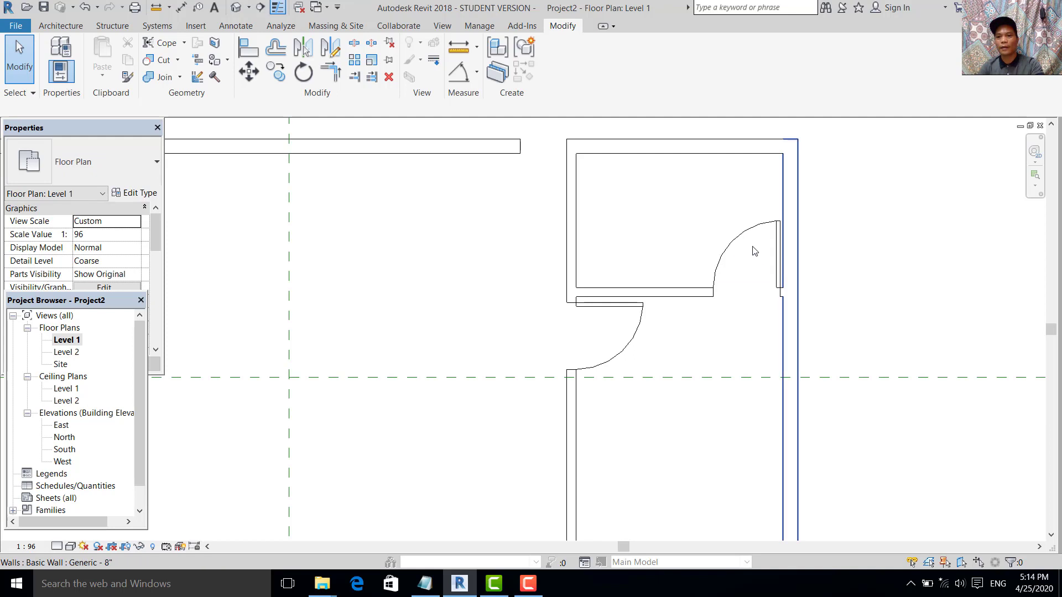
pyautogui.click(741, 249)
pyautogui.click(739, 248)
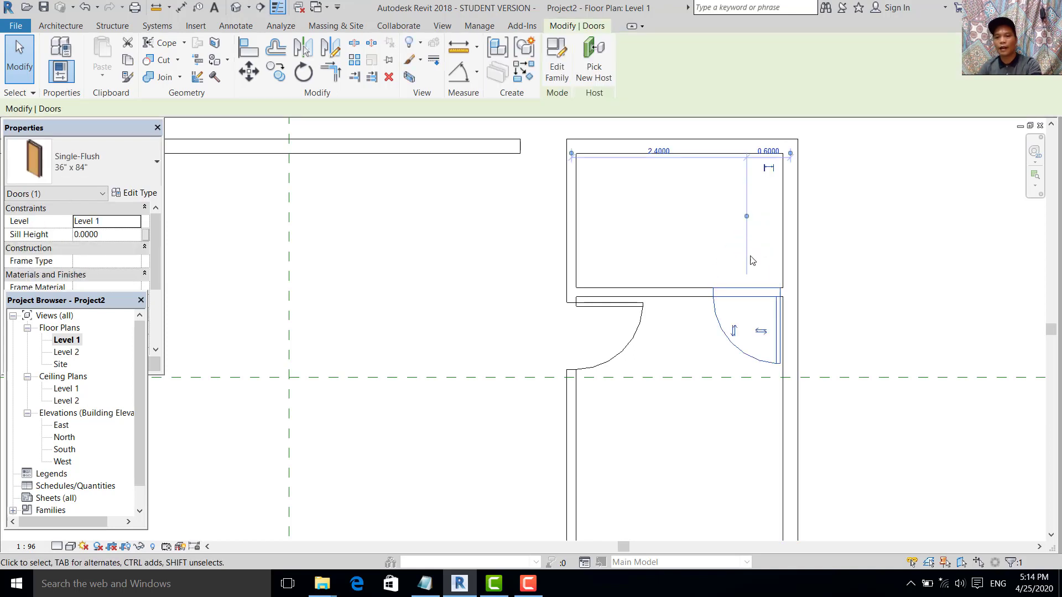
pyautogui.press('space')
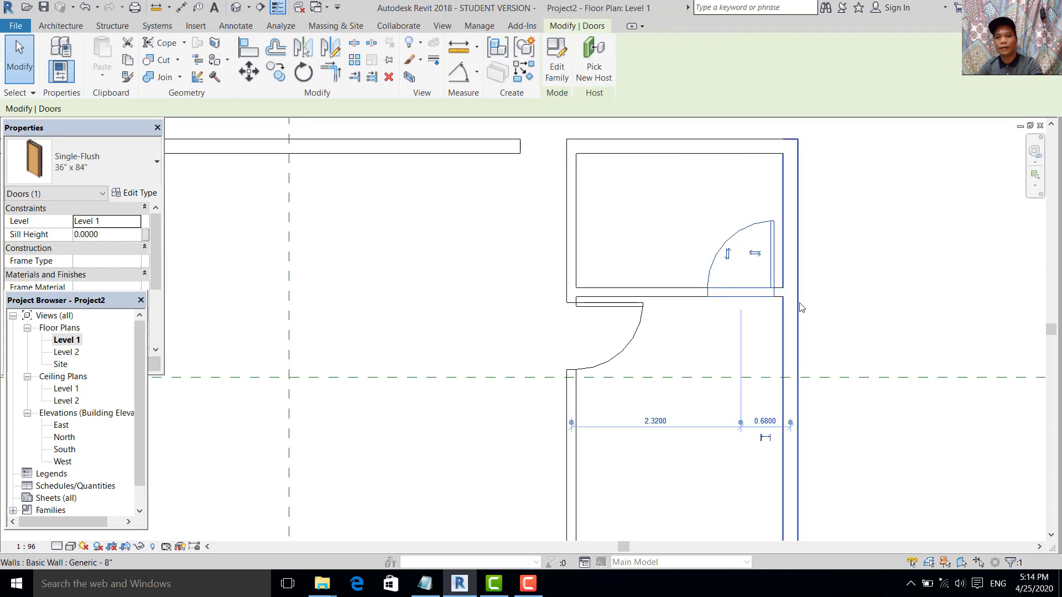
pyautogui.click(874, 317)
pyautogui.moveTo(694, 228); pyautogui.dragTo(704, 133, button='middle')
pyautogui.scroll(-2, 705, 133)
pyautogui.moveTo(741, 270); pyautogui.dragTo(741, 329, button='middle')
pyautogui.scroll(4, 733, 201)
pyautogui.moveTo(710, 192); pyautogui.dragTo(707, 210, button='middle')
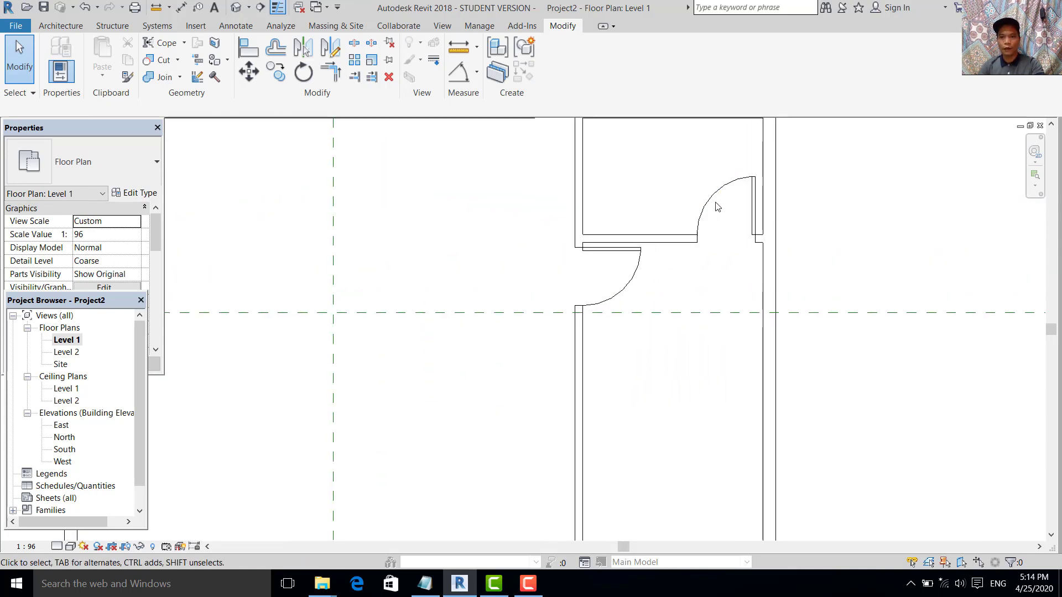
pyautogui.scroll(-2, 712, 245)
pyautogui.scroll(1, 712, 235)
pyautogui.moveTo(727, 258); pyautogui.dragTo(704, 270, button='middle')
pyautogui.scroll(1, 674, 229)
pyautogui.scroll(-1, 675, 227)
pyautogui.moveTo(723, 235); pyautogui.dragTo(787, 266, button='middle')
pyautogui.scroll(-1, 788, 266)
pyautogui.scroll(1, 789, 271)
pyautogui.scroll(-3, 741, 260)
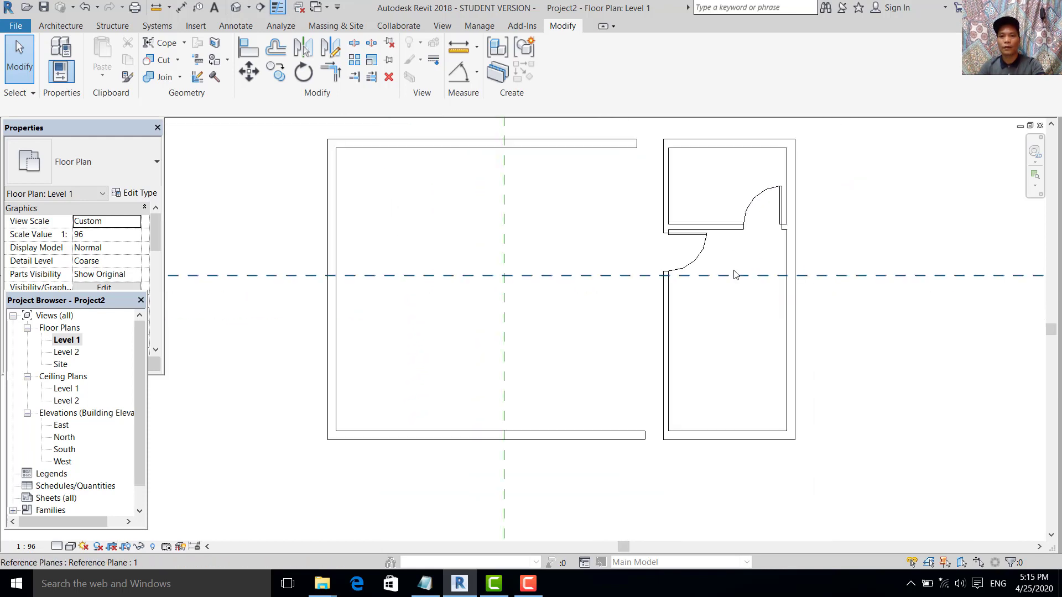
pyautogui.moveTo(372, 152); pyautogui.dragTo(671, 422)
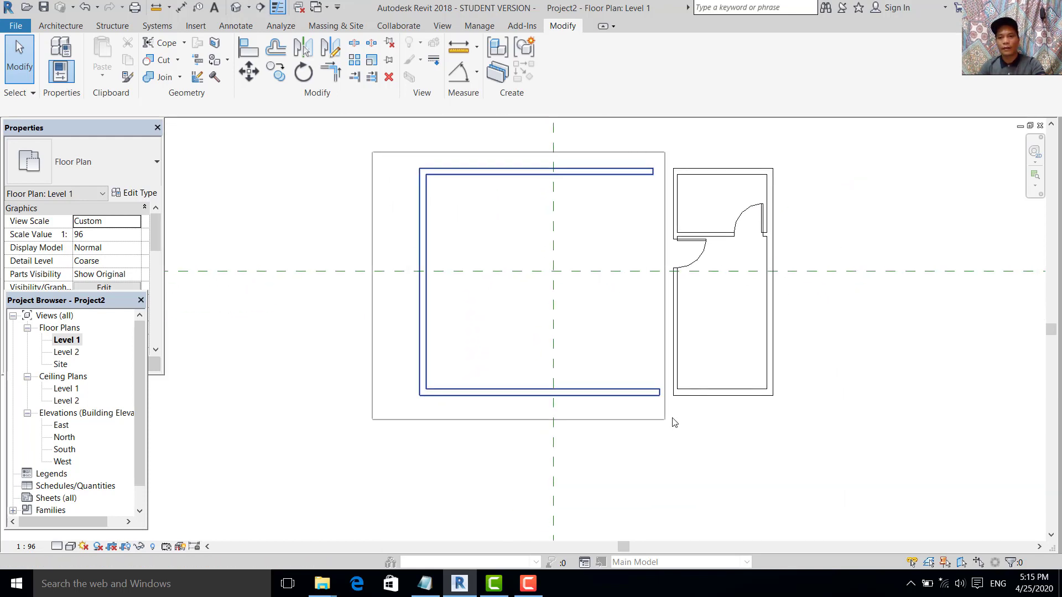
pyautogui.moveTo(700, 283); pyautogui.dragTo(639, 290, button='middle')
pyautogui.scroll(-1, 645, 301)
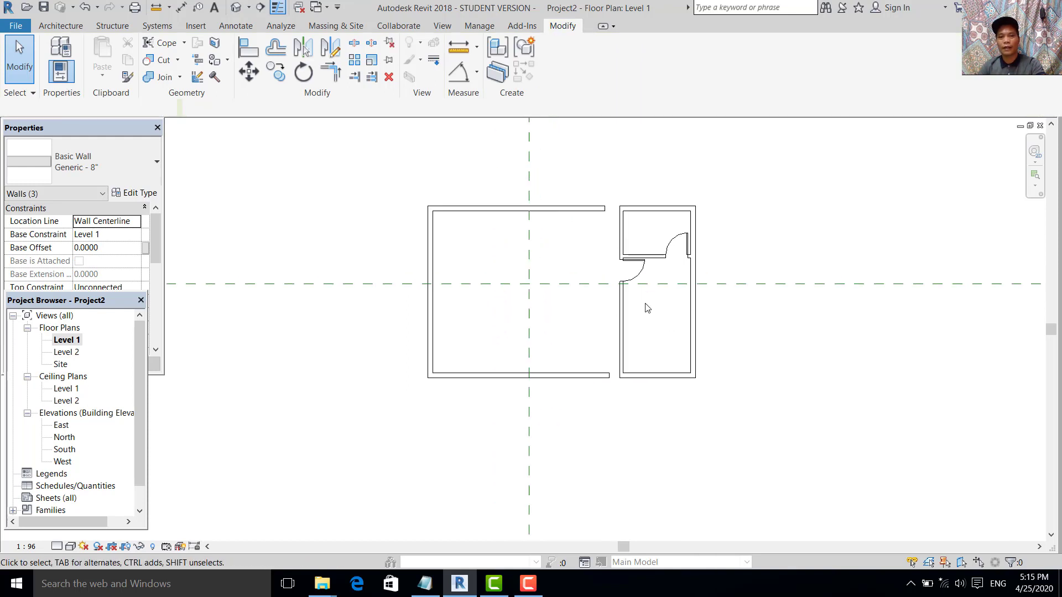
# - Sketch a rectangular floor boundary around the whole building, about 13 m wide by 8.7 m high, using the Floor tool
pyautogui.scroll(1, 646, 301)
pyautogui.scroll(1, 526, 200)
pyautogui.scroll(-1, 584, 216)
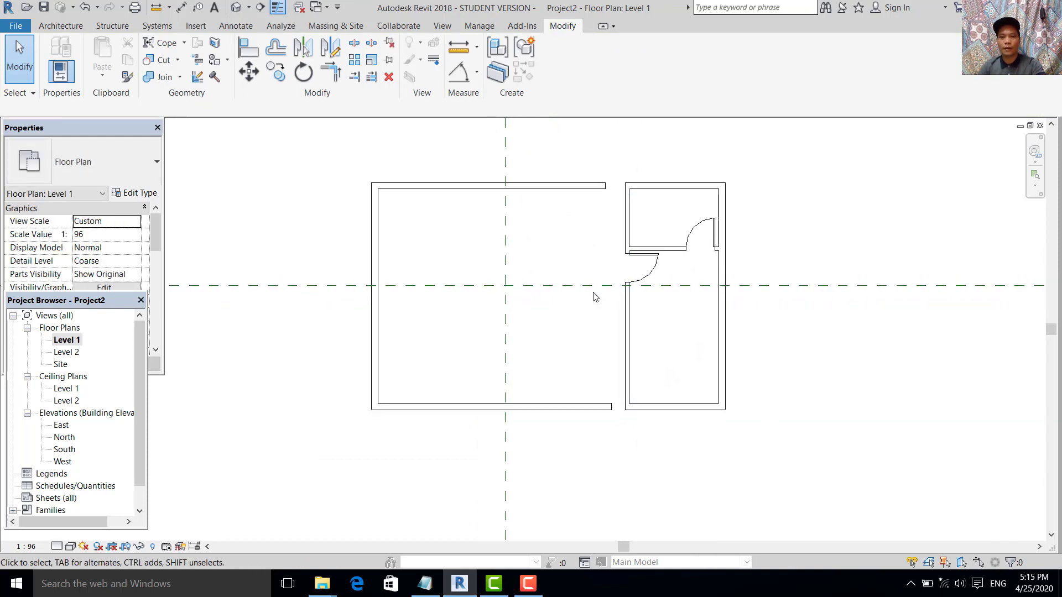
pyautogui.scroll(-2, 498, 238)
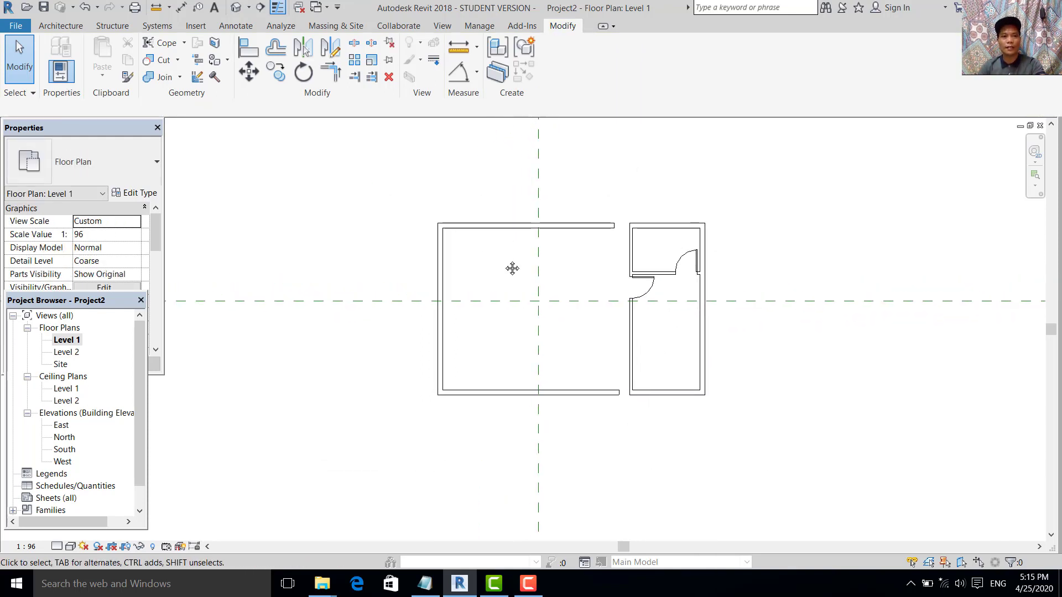
pyautogui.moveTo(513, 264); pyautogui.dragTo(483, 270, button='middle')
pyautogui.click(62, 29)
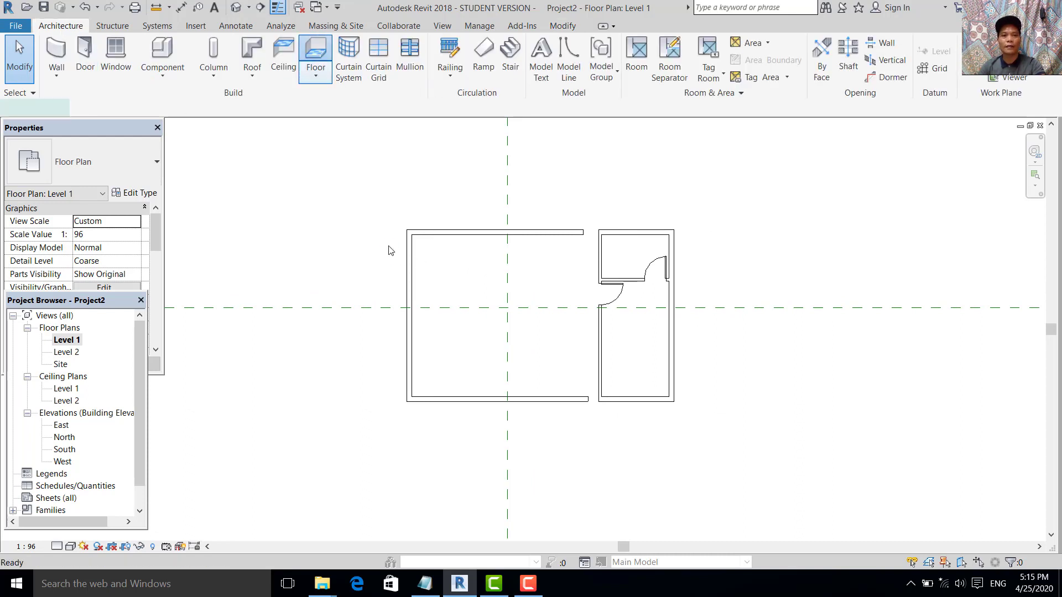
pyautogui.moveTo(423, 248); pyautogui.dragTo(433, 231, button='middle')
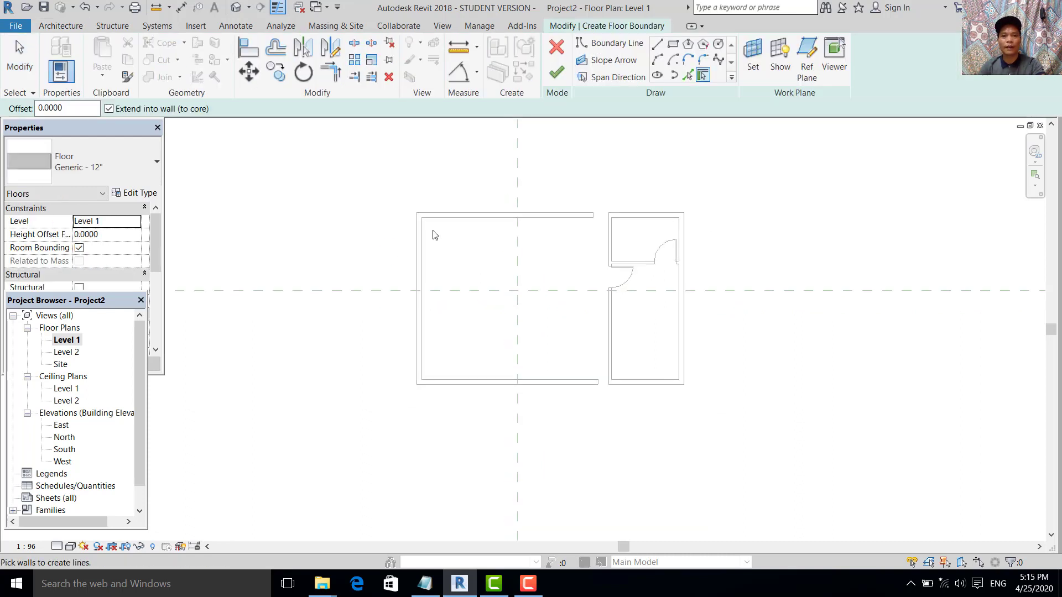
pyautogui.click(673, 43)
pyautogui.scroll(2, 393, 208)
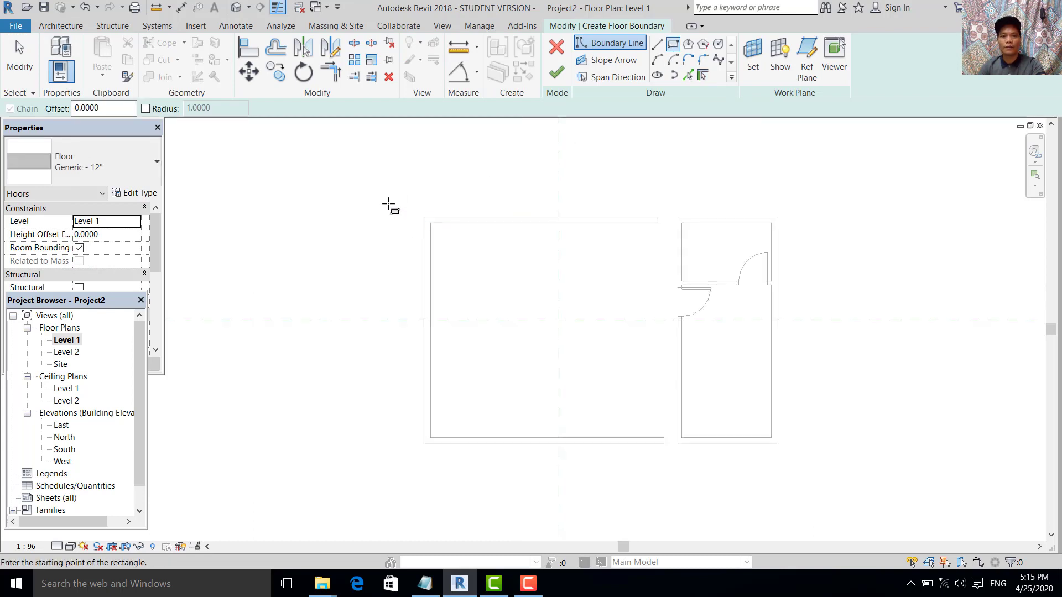
pyautogui.click(386, 193)
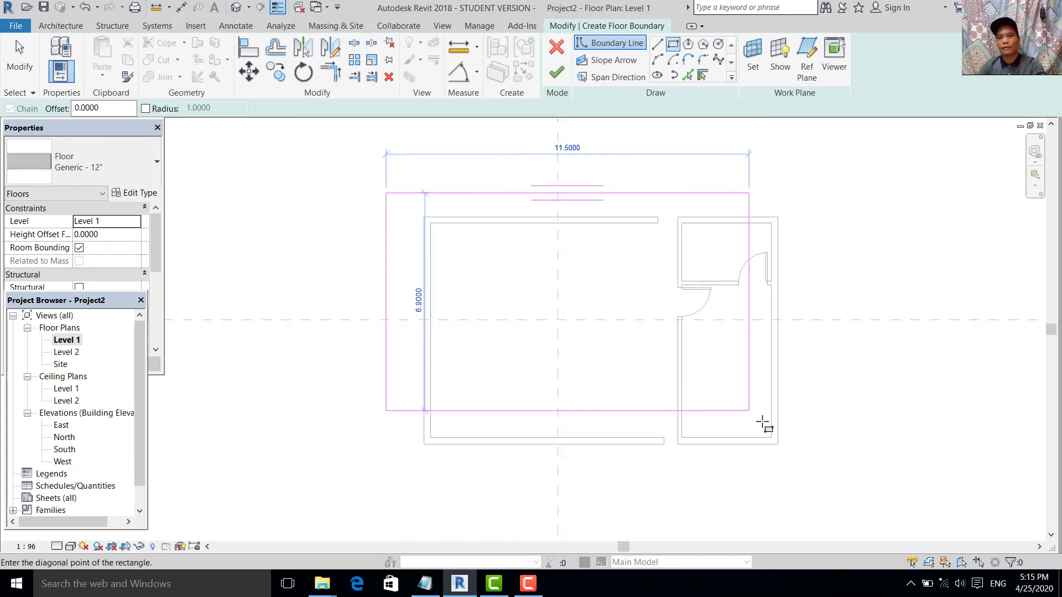
pyautogui.click(796, 470)
pyautogui.press('Escape')
pyautogui.press('Escape')
# - Set the left floor boundary line 3 m from the left exterior wall and finish the Generic - 12" floor on Level 1
pyautogui.click(387, 261)
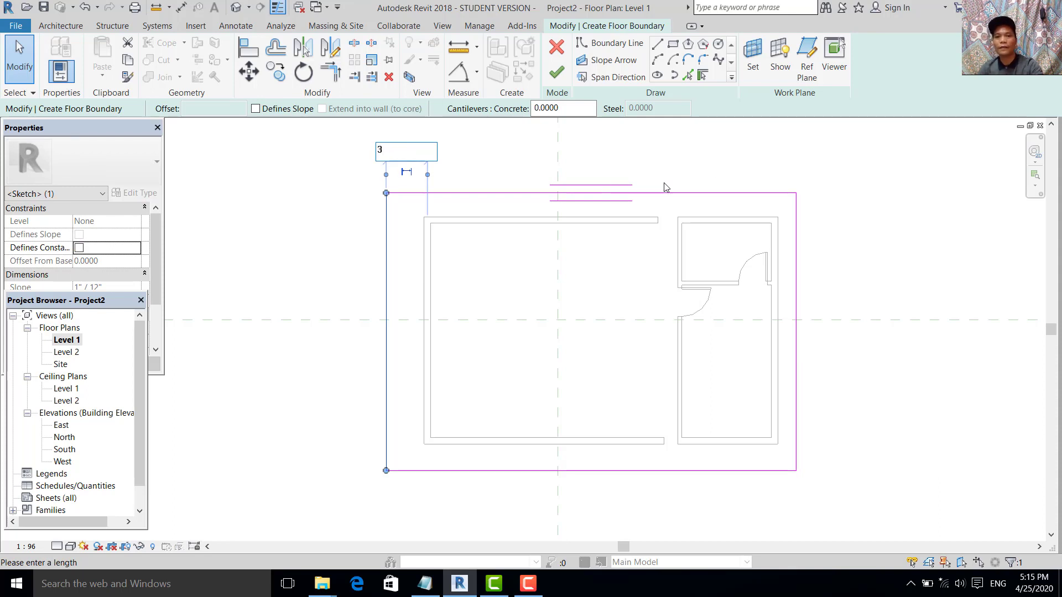
pyautogui.write('3')
pyautogui.press('Return')
pyautogui.press('Escape')
pyautogui.scroll(-1, 713, 291)
pyautogui.moveTo(714, 291); pyautogui.dragTo(685, 271, button='middle')
pyautogui.scroll(1, 667, 349)
pyautogui.moveTo(608, 293); pyautogui.dragTo(549, 297, button='middle')
pyautogui.scroll(1, 611, 313)
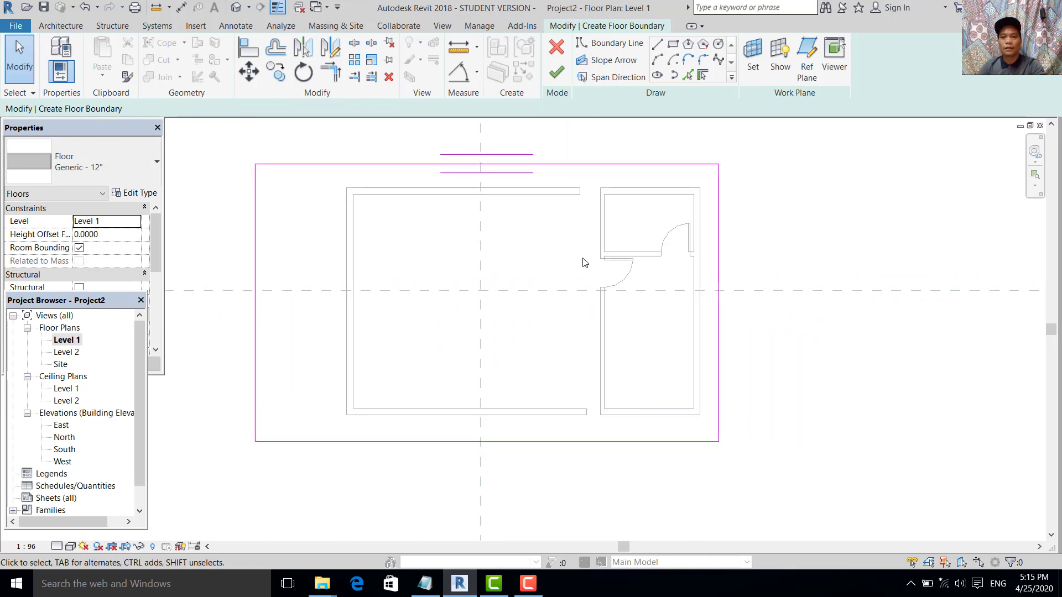
pyautogui.moveTo(632, 295); pyautogui.dragTo(640, 314, button='middle')
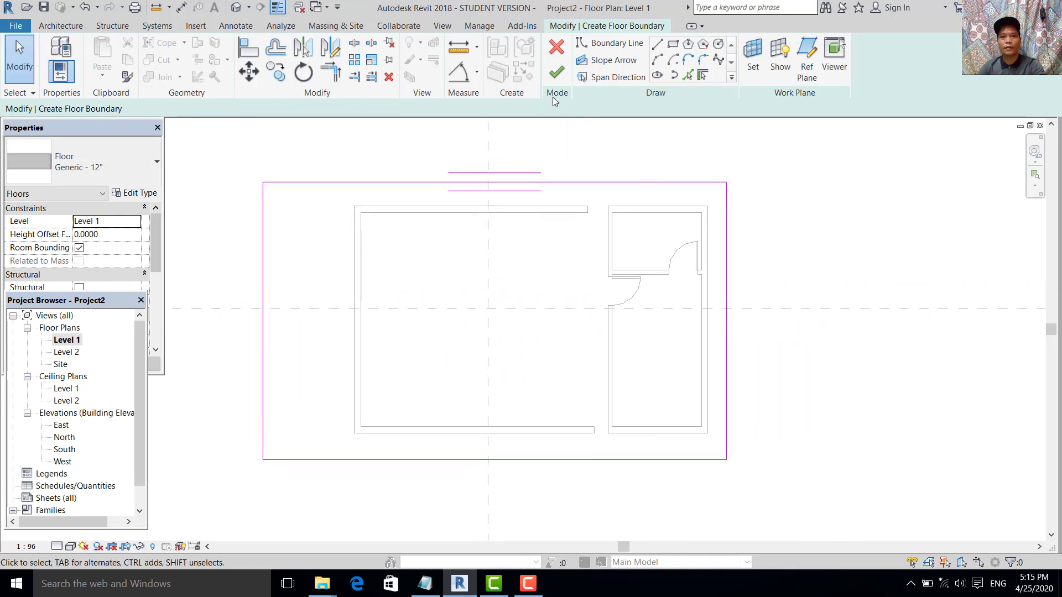
pyautogui.click(557, 77)
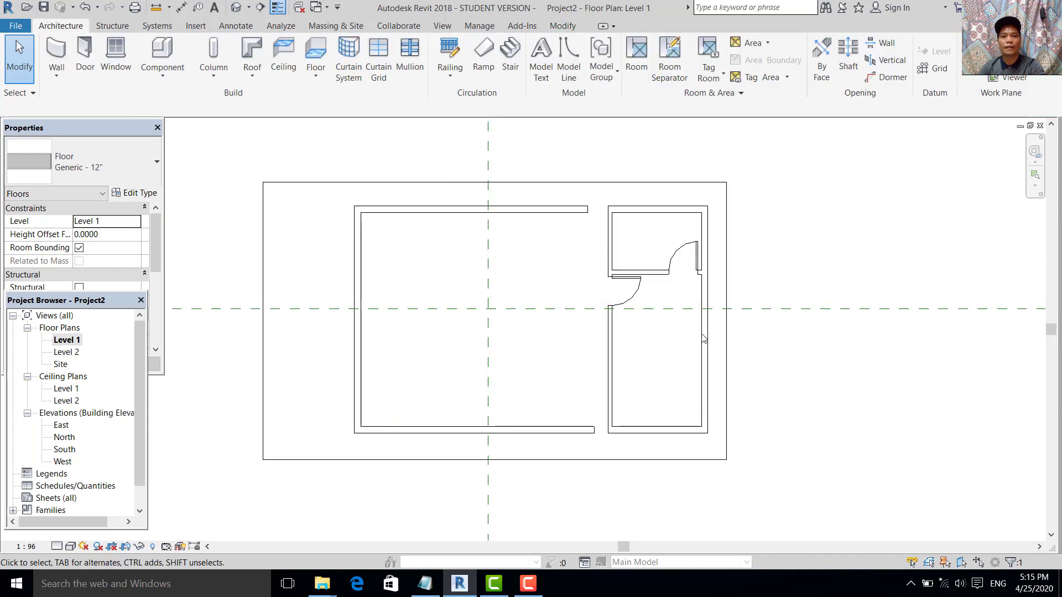
# - Examine the floor slab's position beneath the walls in the South elevation
pyautogui.moveTo(610, 324); pyautogui.dragTo(578, 312, button='middle')
pyautogui.click(332, 372)
pyautogui.doubleClick(65, 449)
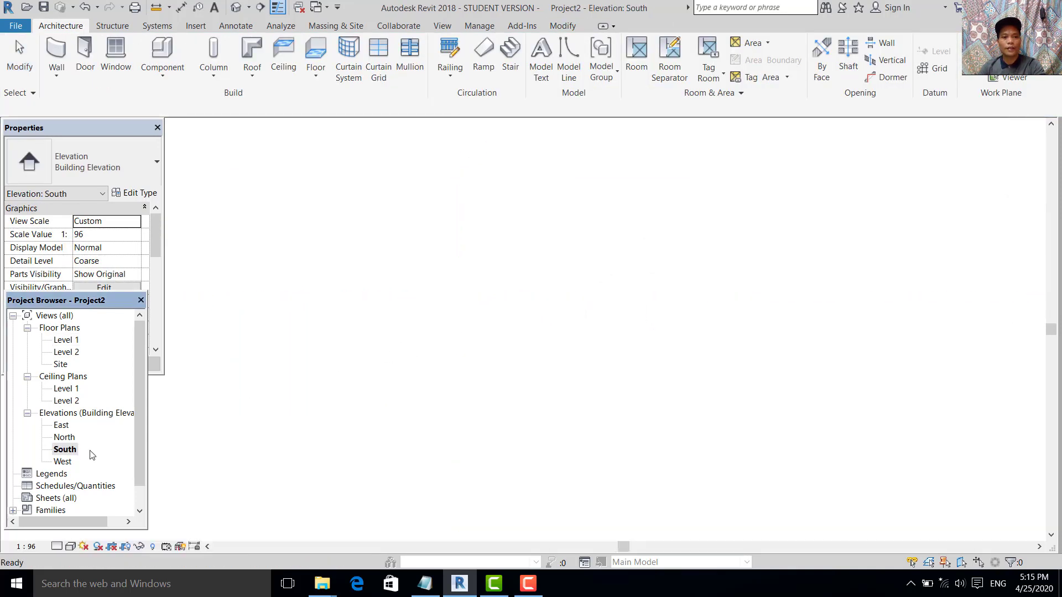
pyautogui.scroll(3, 631, 414)
pyautogui.scroll(1, 294, 413)
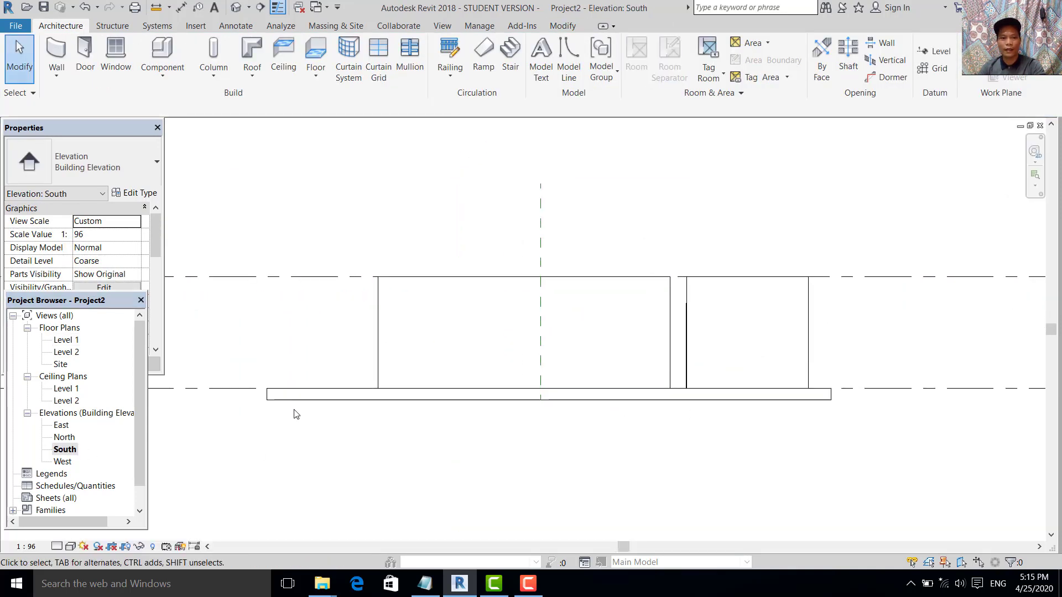
pyautogui.scroll(1, 351, 408)
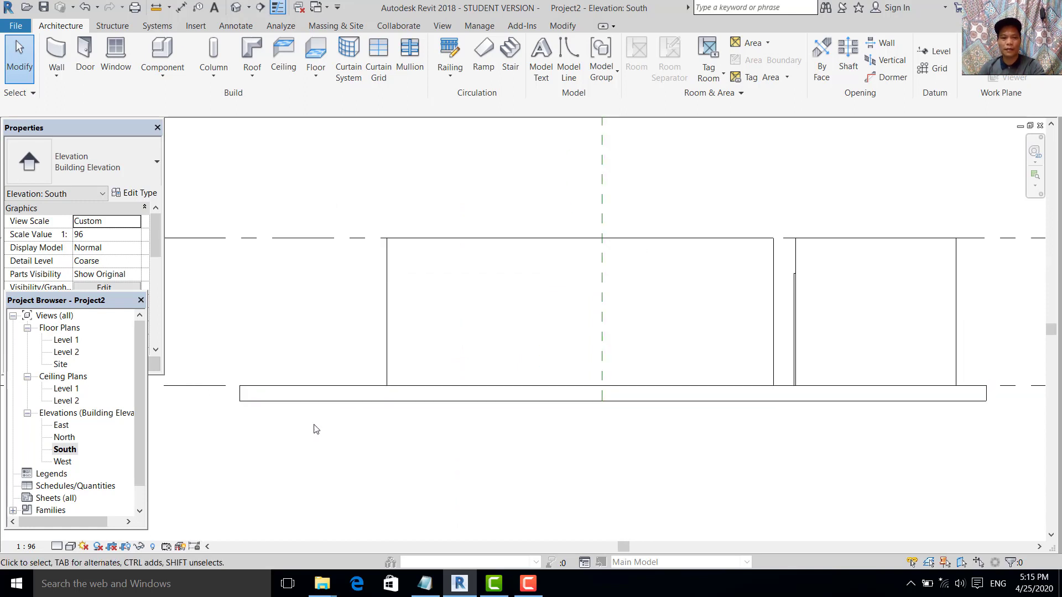
pyautogui.moveTo(364, 441); pyautogui.dragTo(351, 425, button='middle')
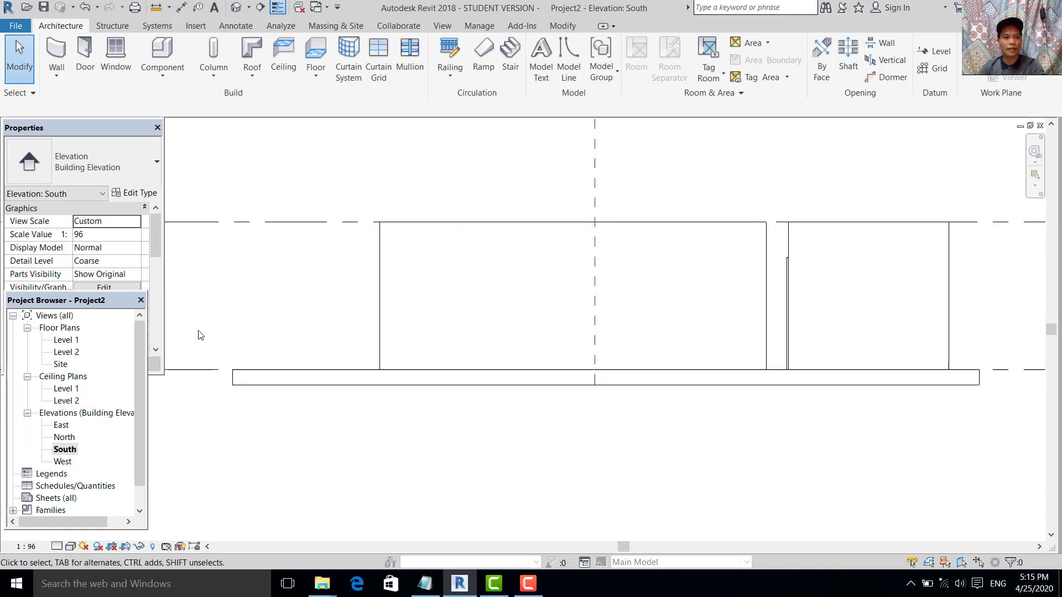
pyautogui.moveTo(391, 386); pyautogui.dragTo(411, 370, button='middle')
pyautogui.click(154, 282)
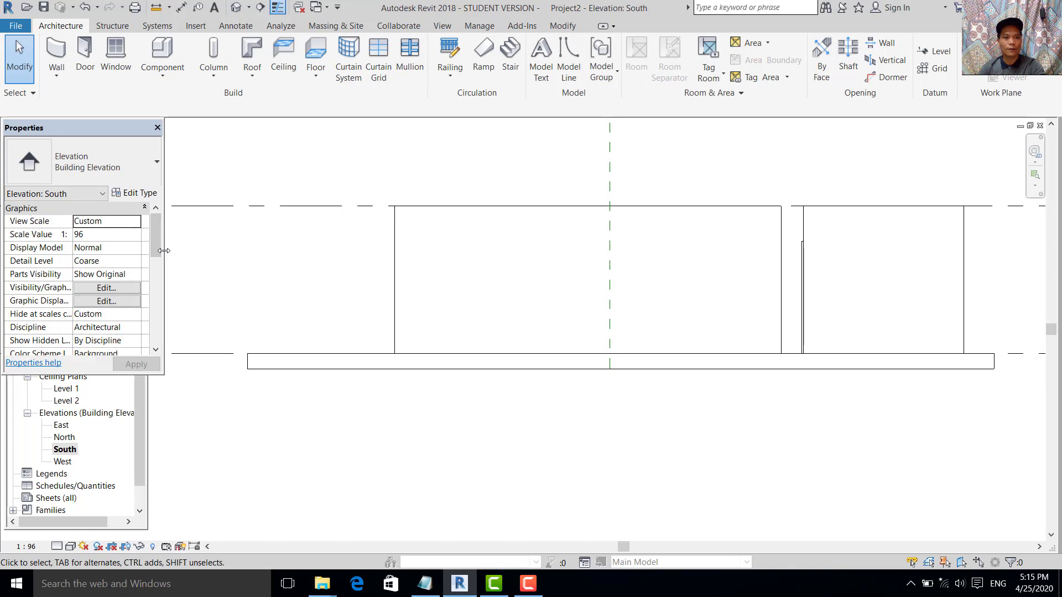
pyautogui.click(141, 396)
# - Return to the Level 1 floor plan and examine the floor outline around the building
pyautogui.doubleClick(73, 342)
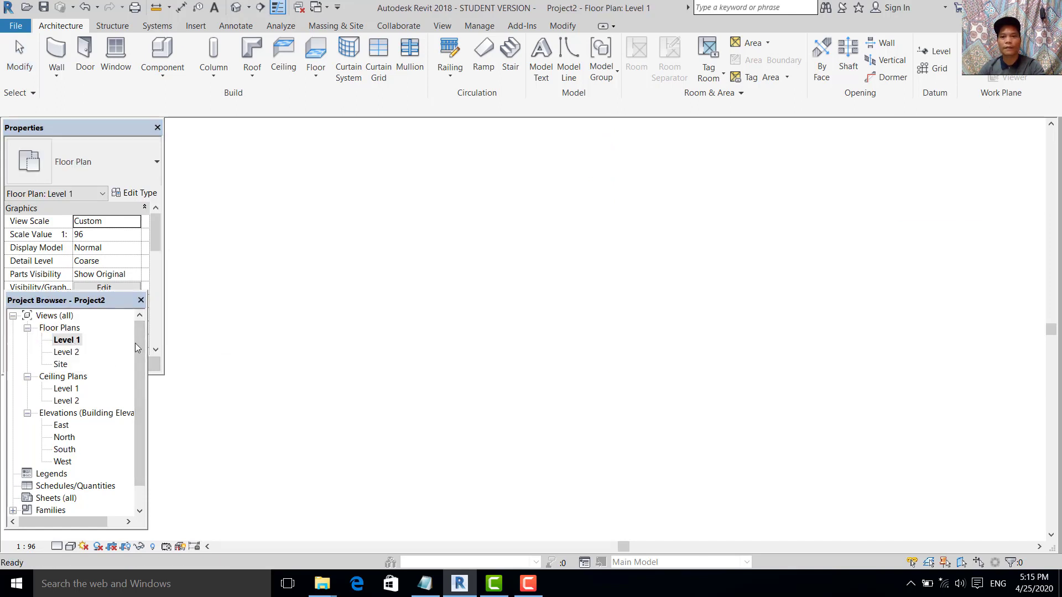
pyautogui.scroll(-3, 511, 346)
pyautogui.moveTo(506, 351); pyautogui.dragTo(509, 274, button='middle')
pyautogui.scroll(2, 582, 283)
pyautogui.scroll(1, 570, 281)
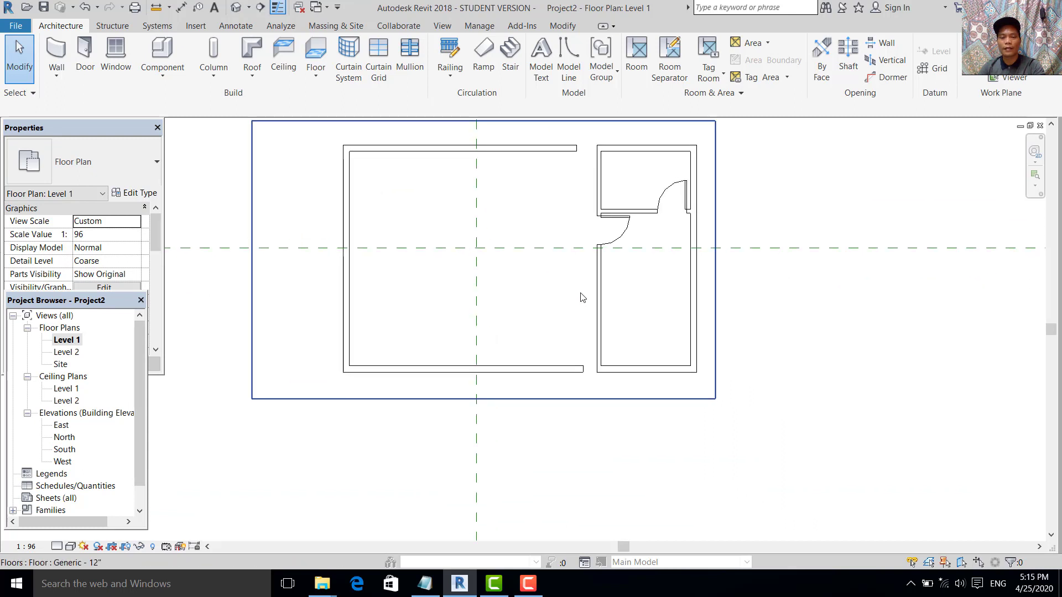
pyautogui.scroll(-1, 575, 287)
pyautogui.moveTo(268, 175); pyautogui.dragTo(291, 199, button='middle')
pyautogui.scroll(1, 298, 207)
pyautogui.moveTo(432, 259); pyautogui.dragTo(453, 284, button='middle')
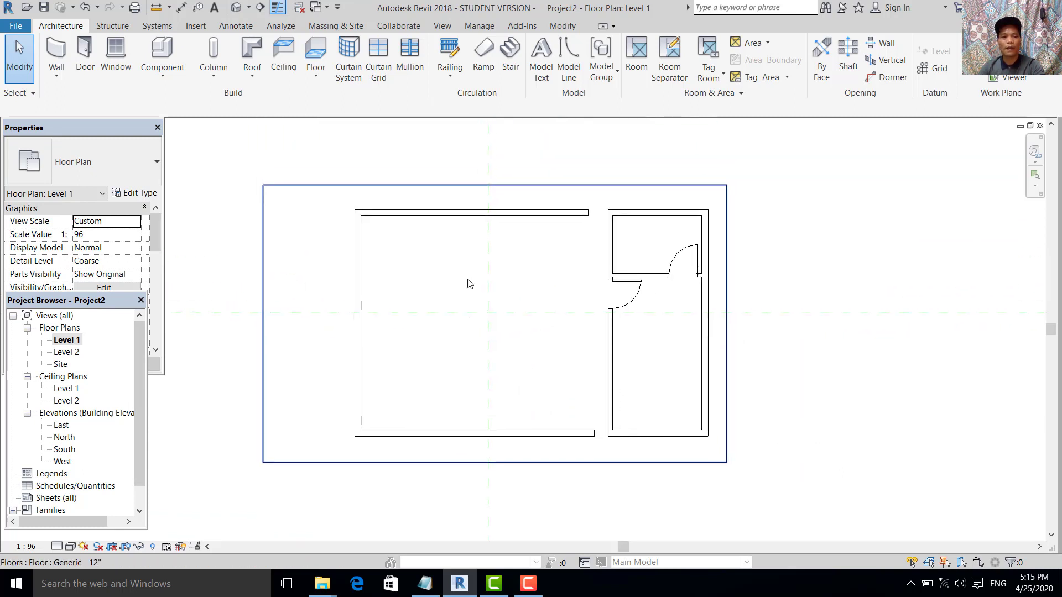
# - Open the South elevation showing the walls and the floor slab
pyautogui.doubleClick(64, 449)
pyautogui.scroll(-2, 688, 321)
pyautogui.moveTo(688, 321); pyautogui.dragTo(659, 335, button='middle')
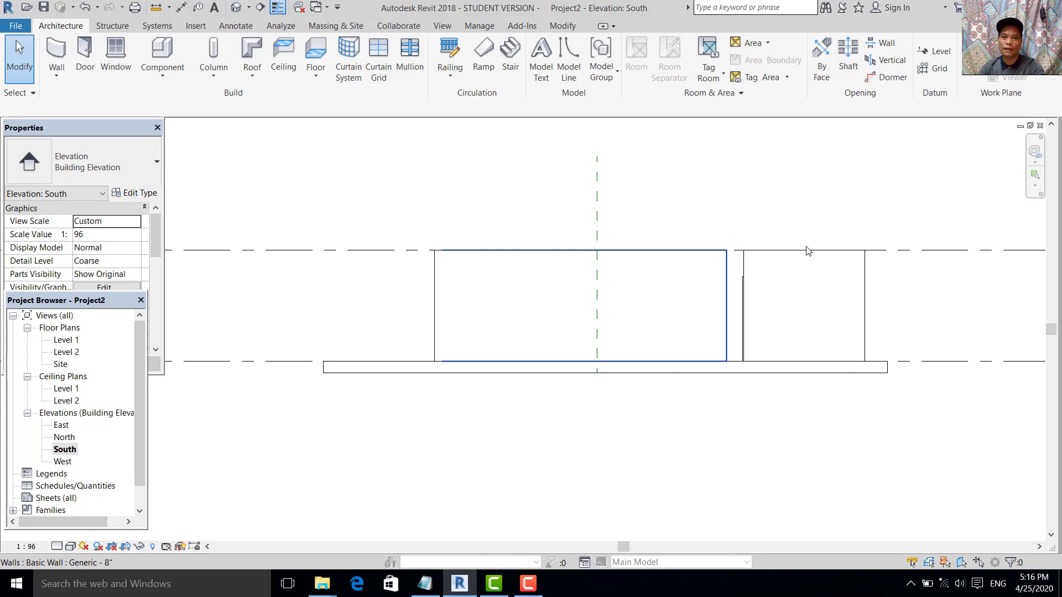
pyautogui.moveTo(610, 255); pyautogui.dragTo(505, 269, button='middle')
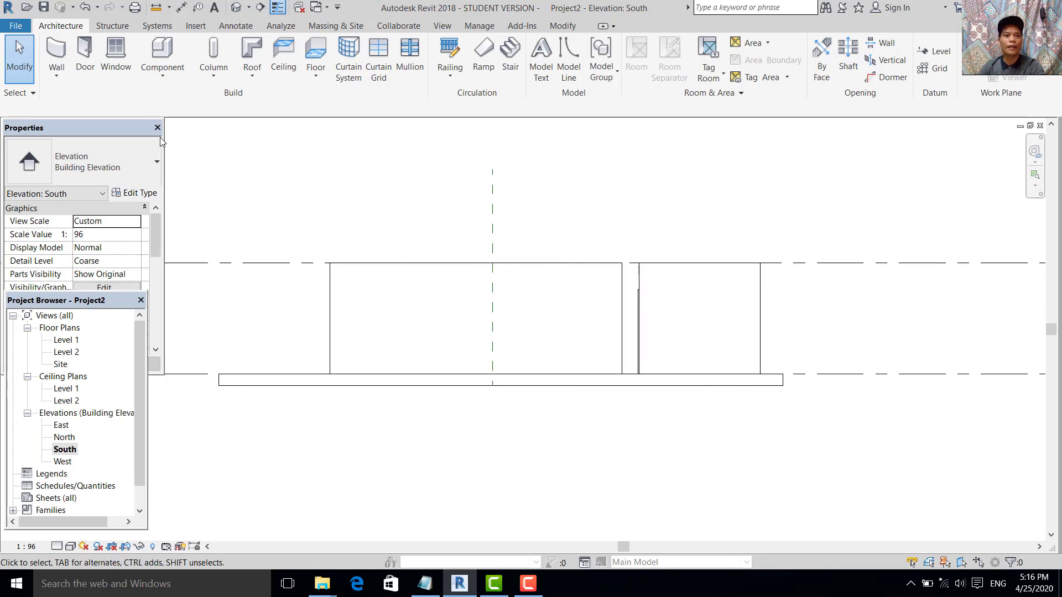
pyautogui.click(161, 82)
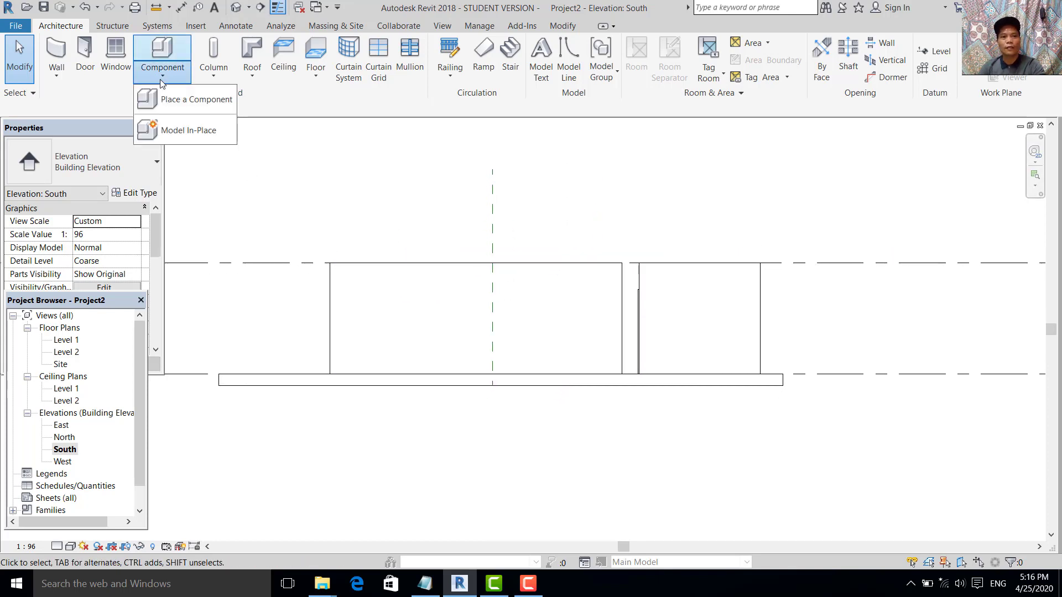
pyautogui.click(177, 130)
pyautogui.scroll(-5, 493, 266)
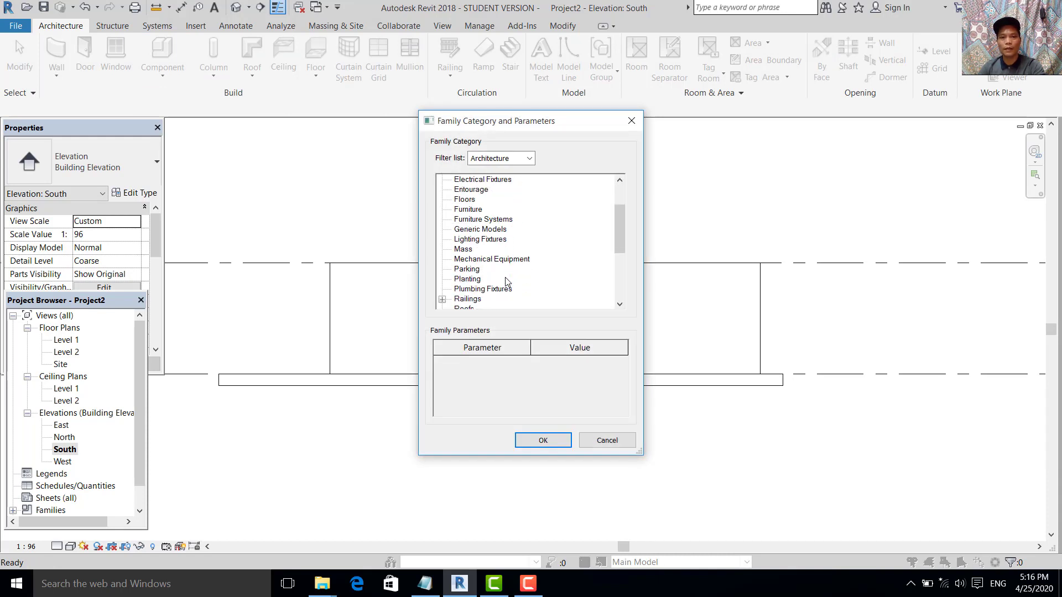
pyautogui.scroll(-1, 498, 287)
pyautogui.doubleClick(463, 308)
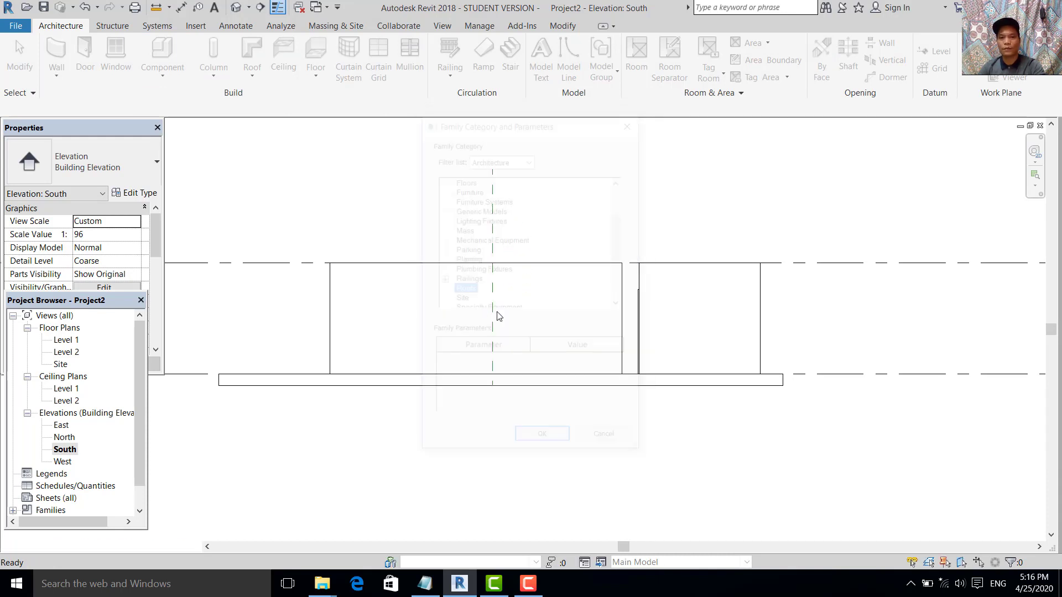
pyautogui.click(531, 316)
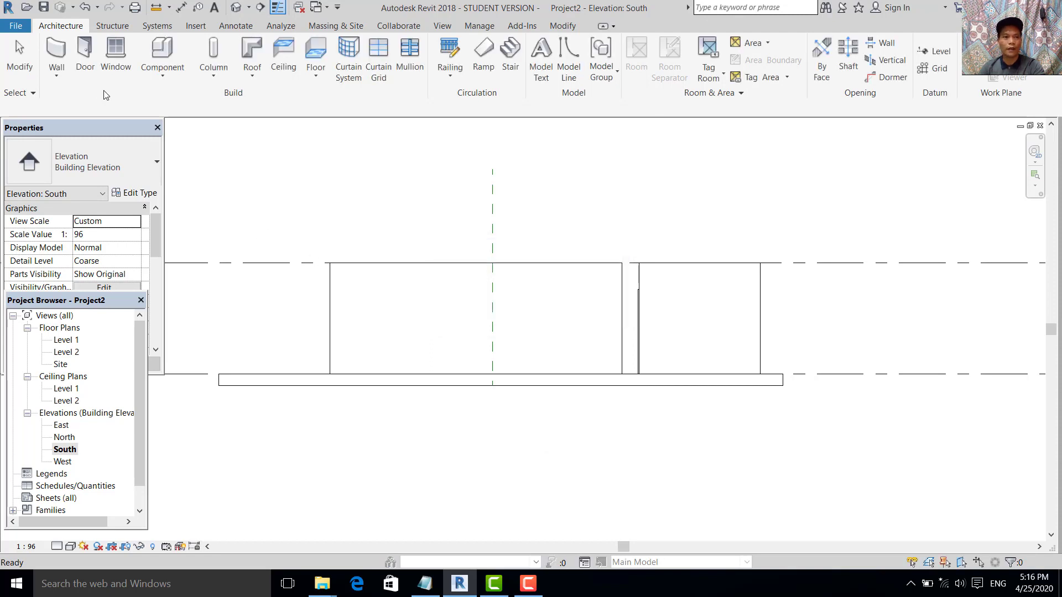
# - Create an in-place model in the Roofs family category, accepting the offered name
pyautogui.click(159, 84)
pyautogui.click(199, 128)
pyautogui.scroll(-1, 485, 298)
pyautogui.scroll(-3, 485, 298)
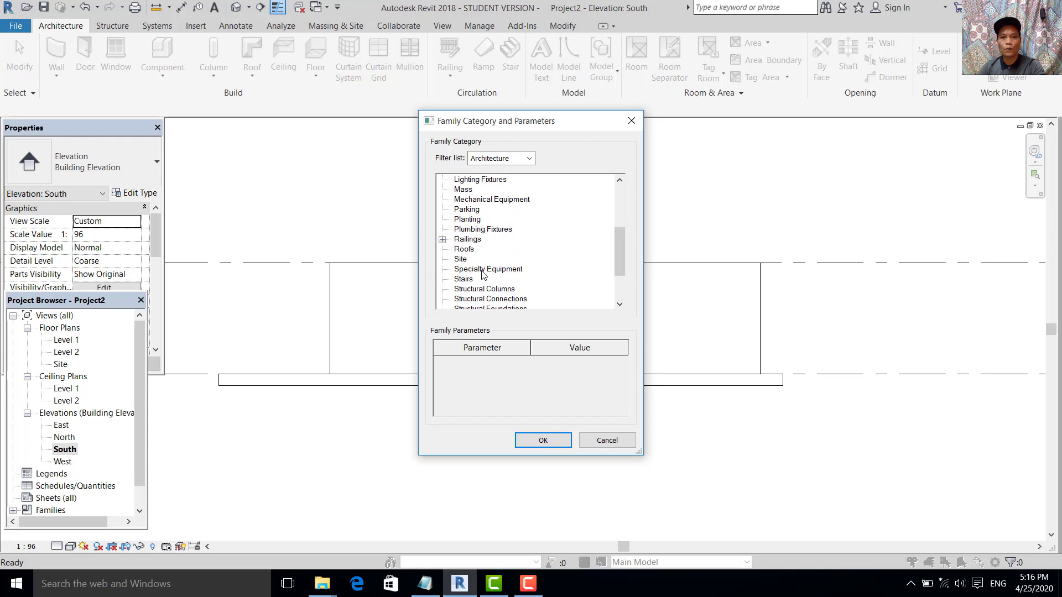
pyautogui.doubleClick(469, 250)
pyautogui.click(547, 316)
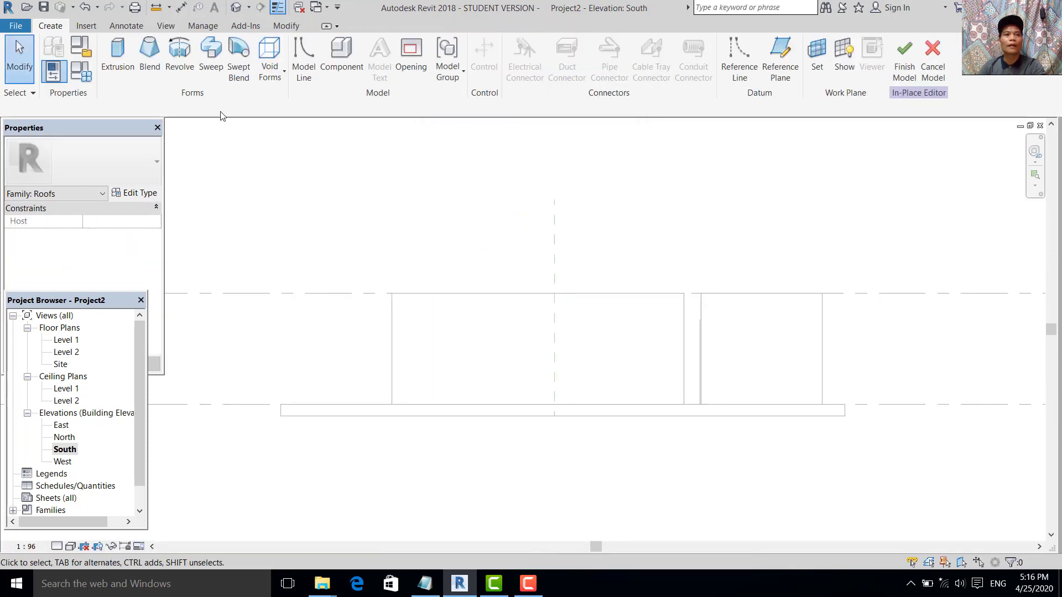
# - Start a solid Extrusion with the named reference plane parallel to the South elevation as its work plane
pyautogui.click(117, 55)
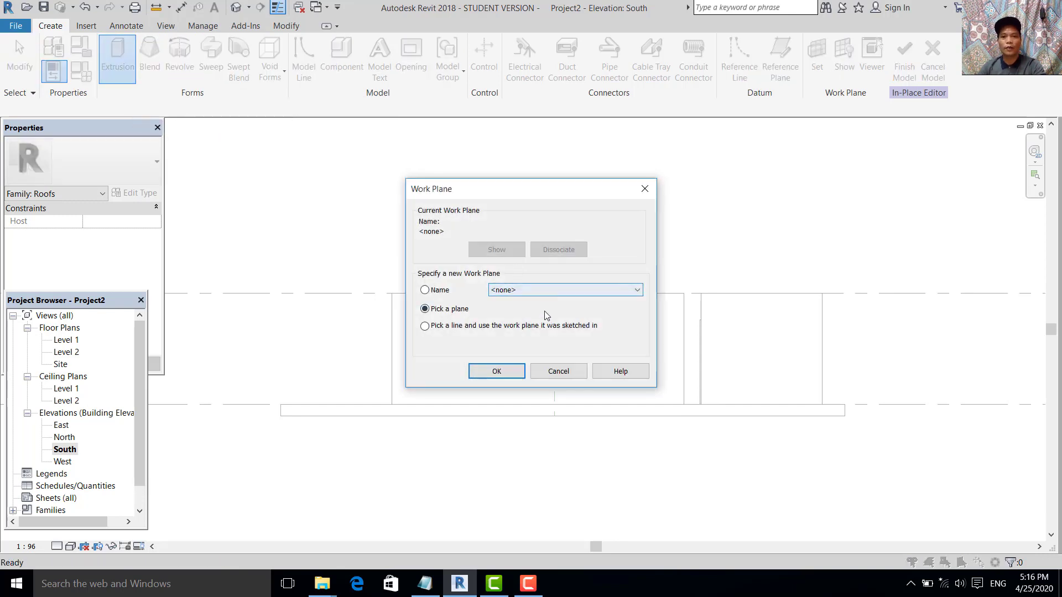
pyautogui.click(564, 290)
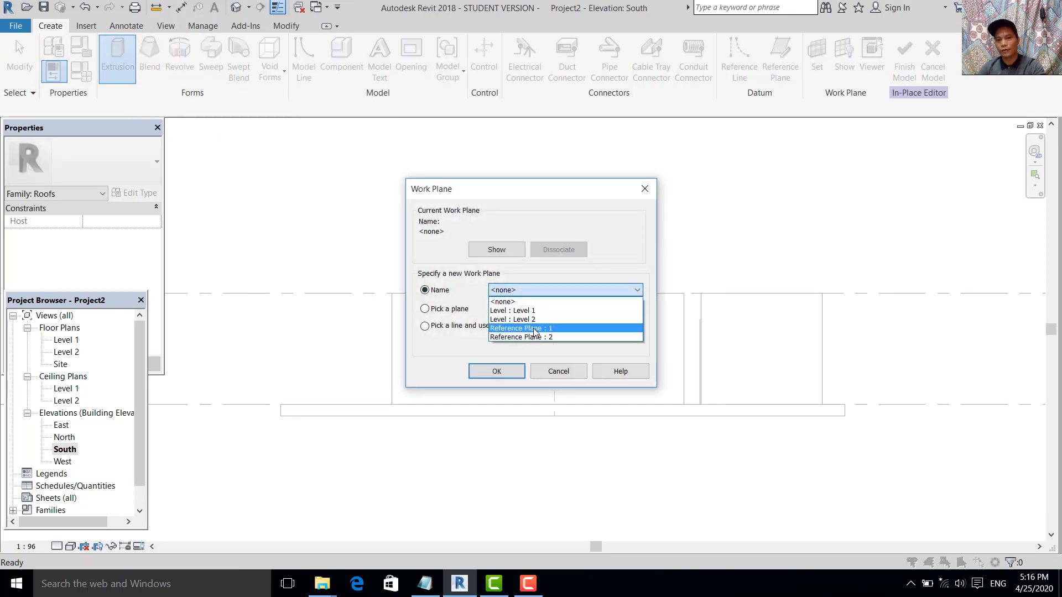
pyautogui.click(535, 336)
pyautogui.click(496, 371)
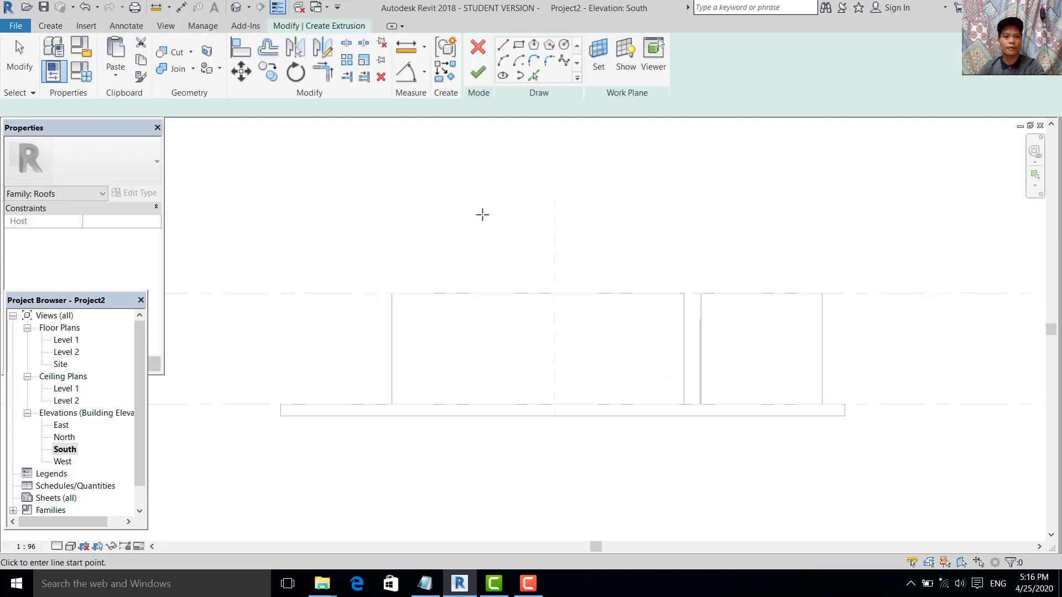
# - Draw a shallow sagging spline above the walls, from beyond the left exterior wall to the right exterior wall's outer edge
pyautogui.click(564, 61)
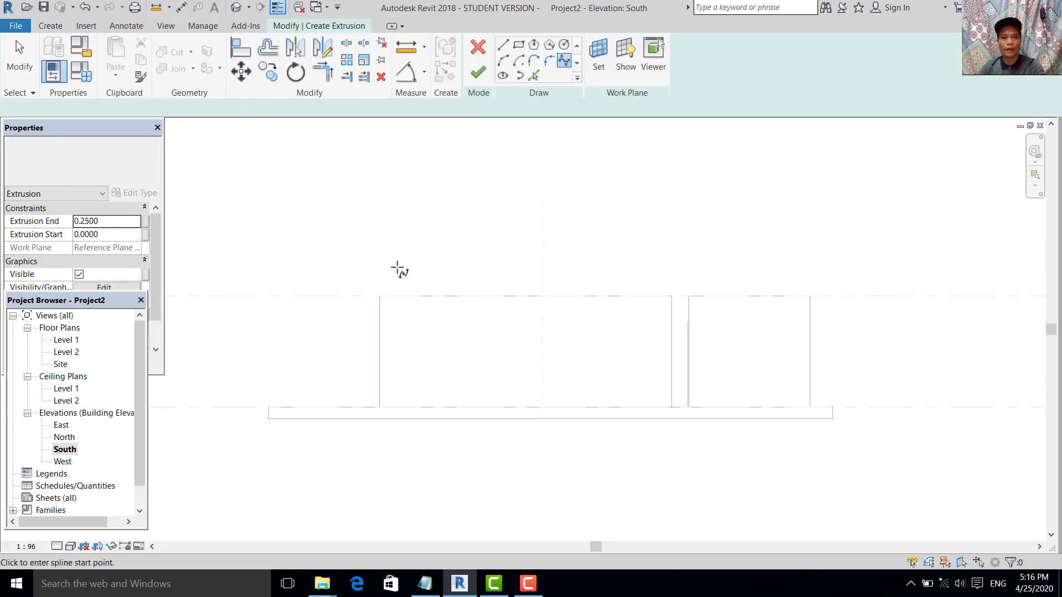
pyautogui.scroll(1, 334, 271)
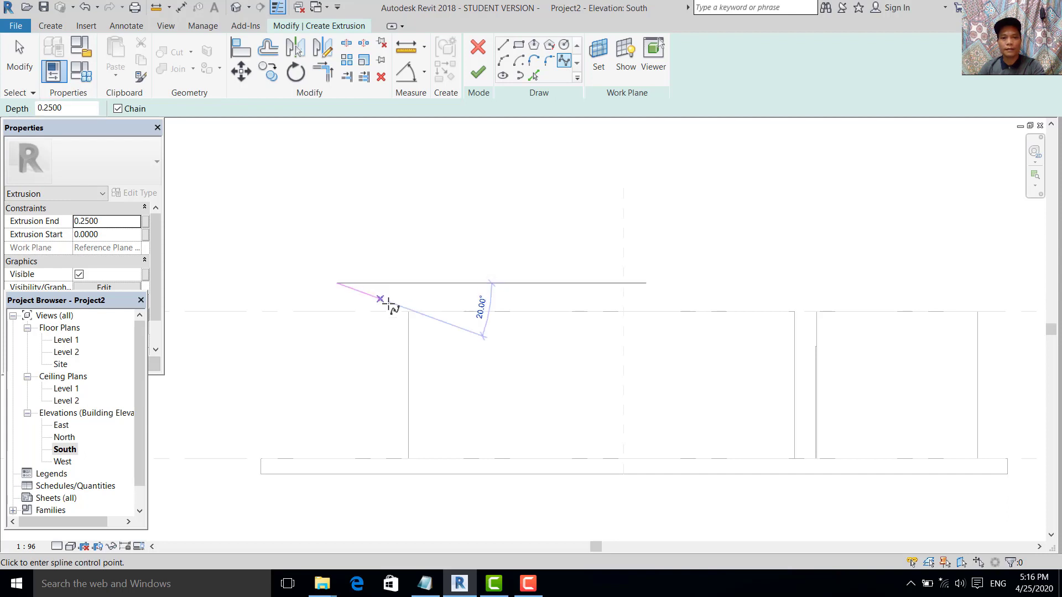
pyautogui.click(410, 311)
pyautogui.click(611, 311)
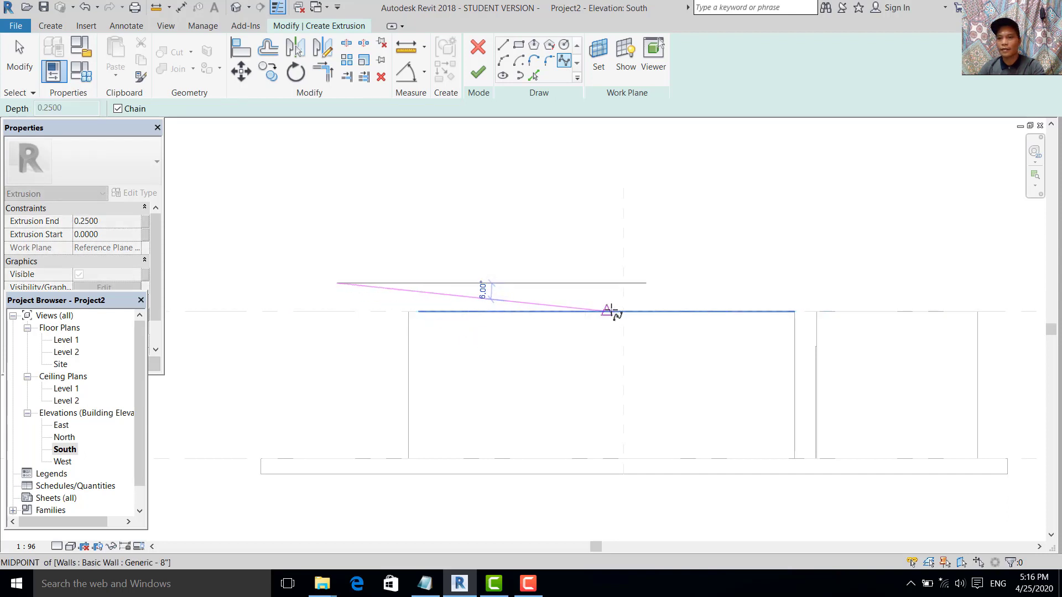
pyautogui.click(978, 298)
# - Continue the roof profile from the spline's right end straight down the right exterior wall's outer face to the wall base, ending the sketch command
pyautogui.moveTo(989, 358); pyautogui.dragTo(949, 300, button='middle')
pyautogui.scroll(2, 944, 268)
pyautogui.click(933, 330)
pyautogui.moveTo(941, 396); pyautogui.dragTo(925, 339, button='middle')
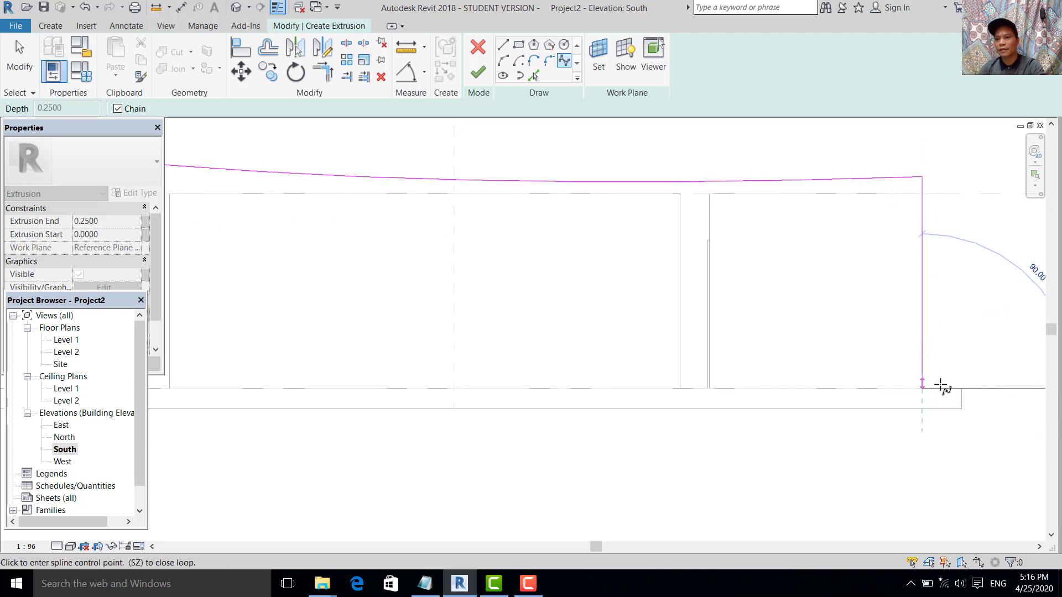
pyautogui.scroll(1, 927, 385)
pyautogui.click(921, 388)
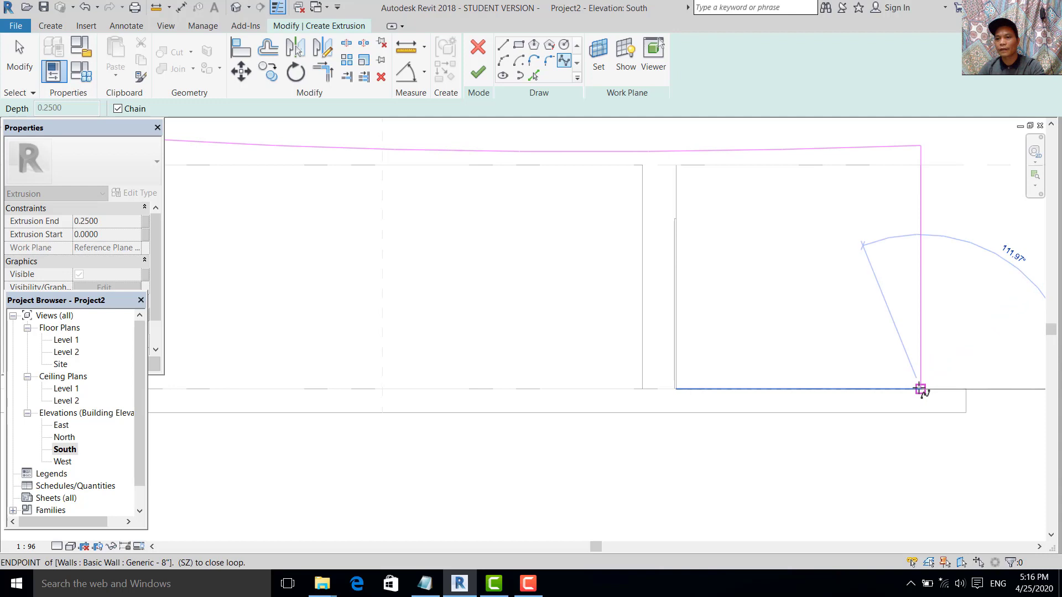
pyautogui.scroll(-4, 741, 340)
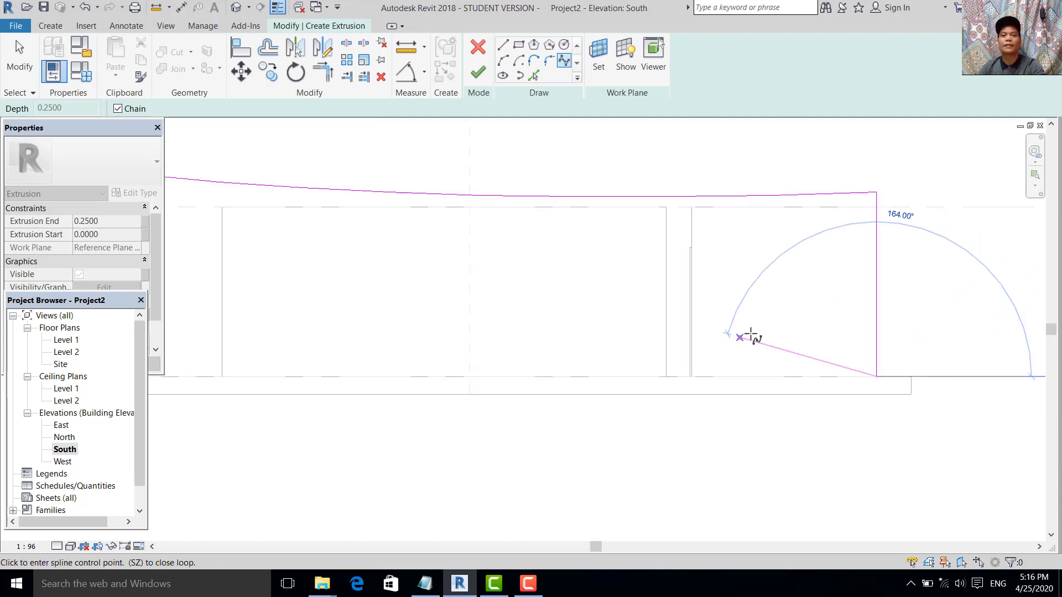
pyautogui.click(20, 50)
pyautogui.scroll(3, 808, 237)
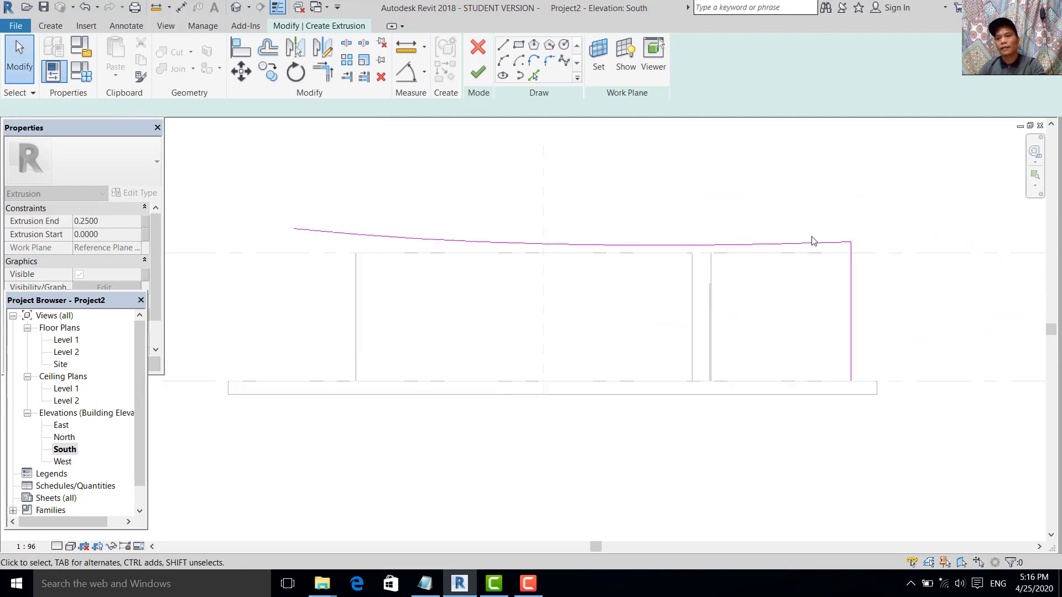
pyautogui.moveTo(514, 152); pyautogui.dragTo(467, 140, button='middle')
pyautogui.scroll(1, 749, 249)
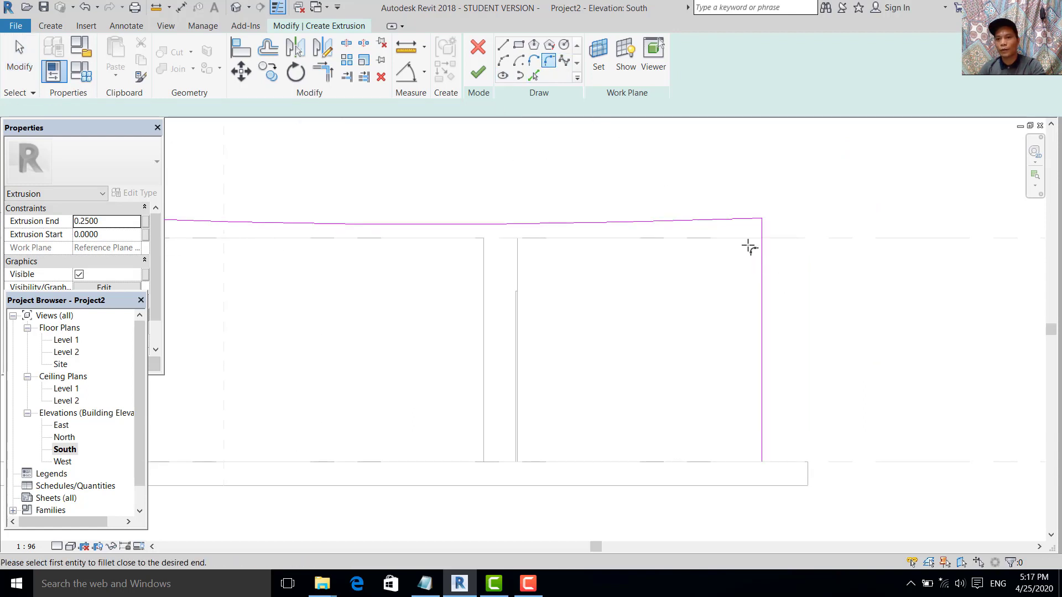
pyautogui.press('Escape')
pyautogui.scroll(2, 712, 240)
pyautogui.scroll(-2, 775, 253)
pyautogui.moveTo(767, 266); pyautogui.dragTo(692, 260, button='middle')
pyautogui.scroll(1, 701, 241)
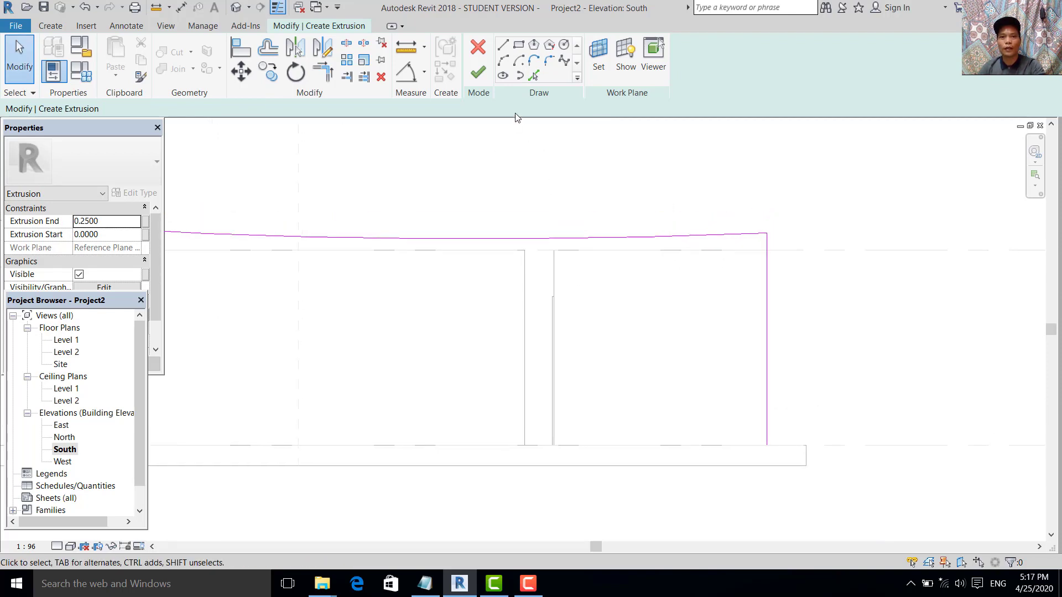
# - Draw a start-end-radius arc of about 0.78 m radius across the profile's upper right corner, from the vertical segment to the spline
pyautogui.click(503, 61)
pyautogui.scroll(1, 763, 237)
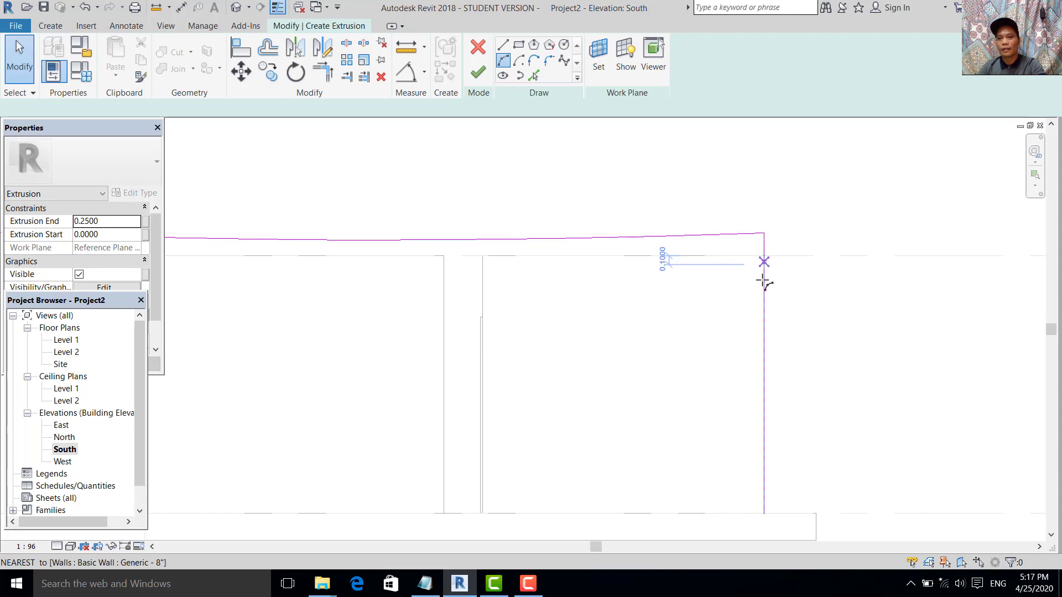
pyautogui.click(762, 300)
pyautogui.click(694, 233)
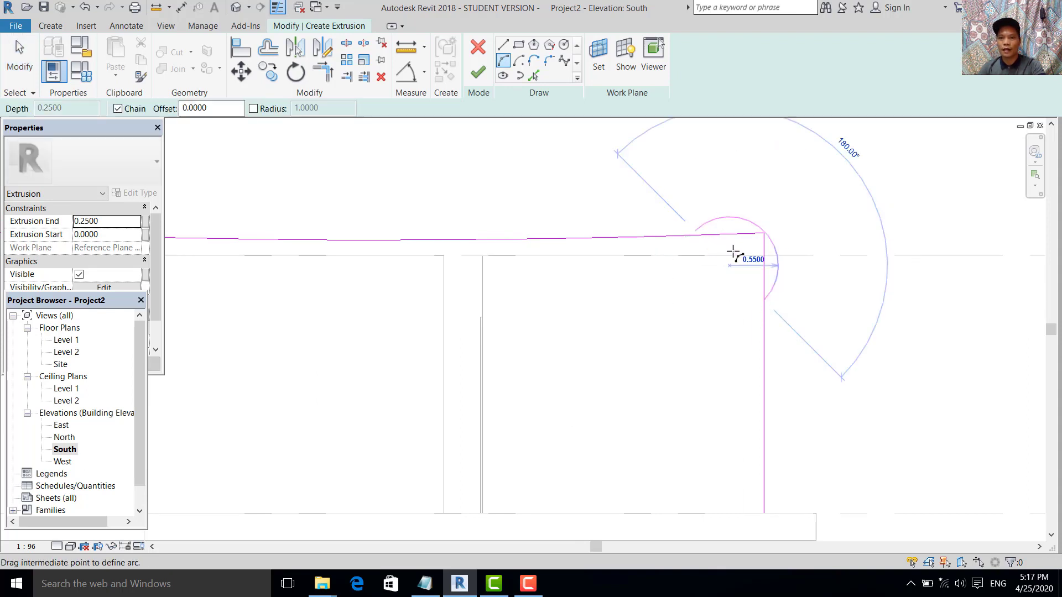
pyautogui.scroll(1, 752, 256)
pyautogui.click(760, 257)
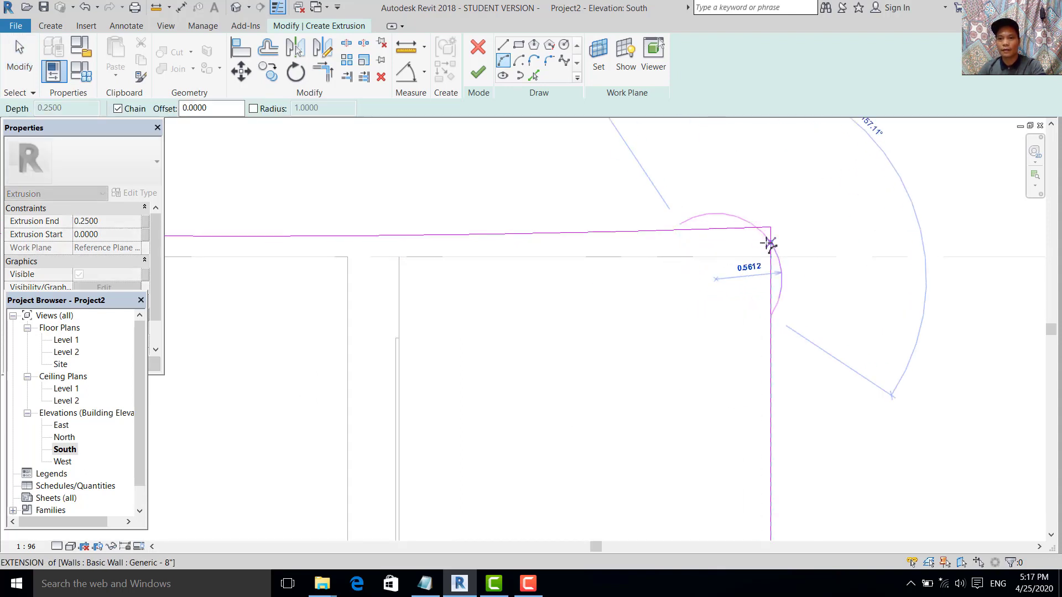
pyautogui.scroll(1, 619, 252)
pyautogui.press('Escape')
pyautogui.press('Escape')
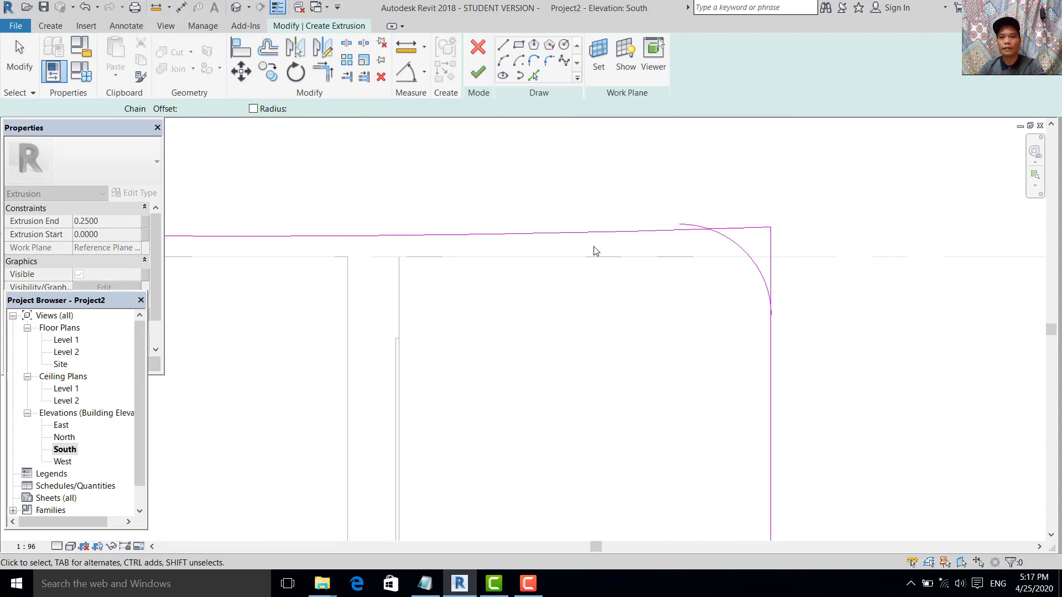
# - Move the corner arc slightly down along the vertical segment so its upper end meets the roof spline
pyautogui.click(718, 225)
pyautogui.scroll(-1, 769, 349)
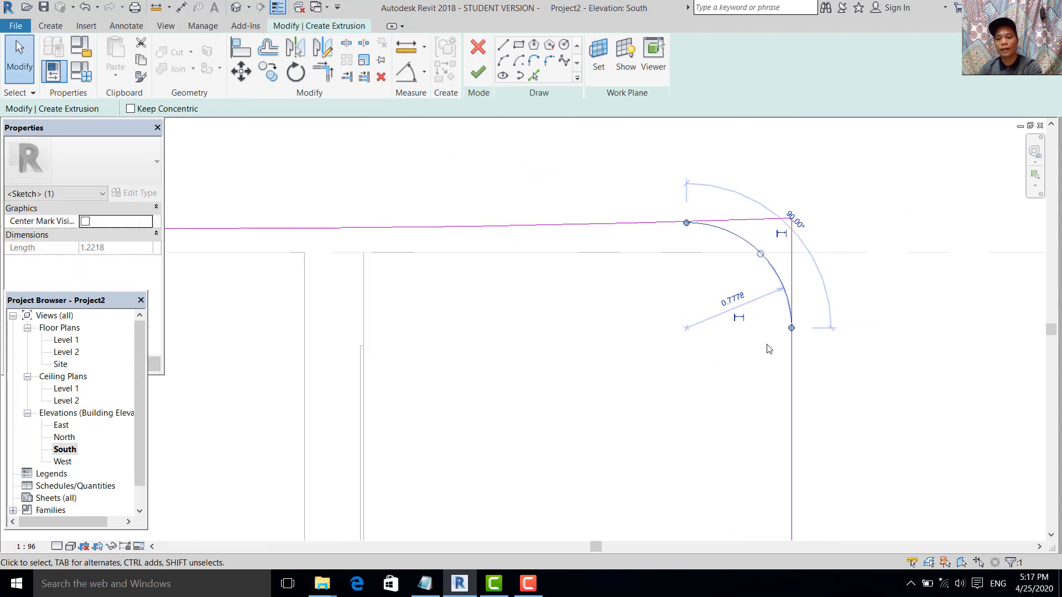
pyautogui.scroll(1, 636, 230)
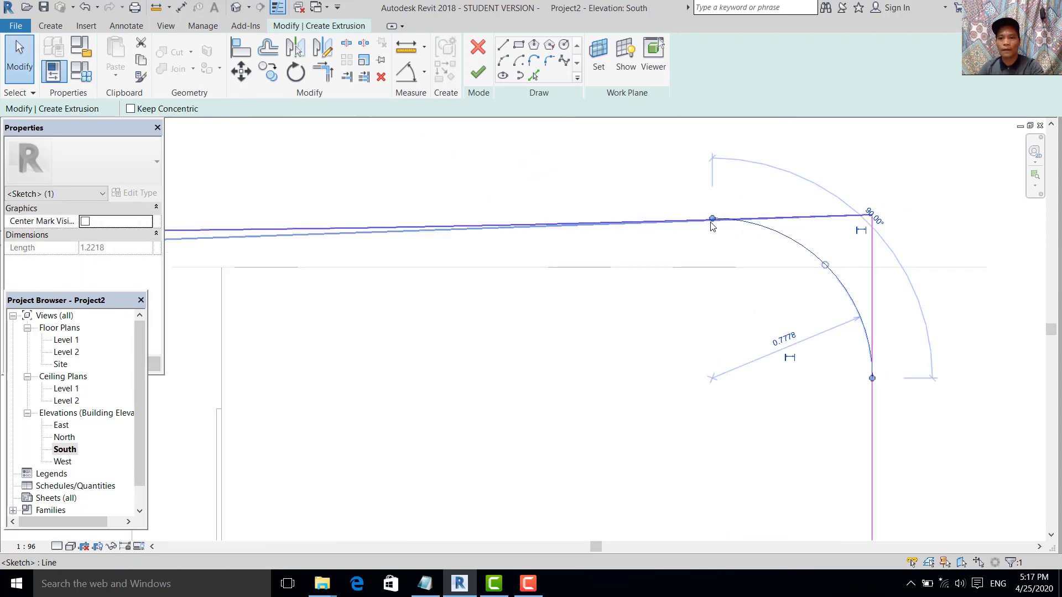
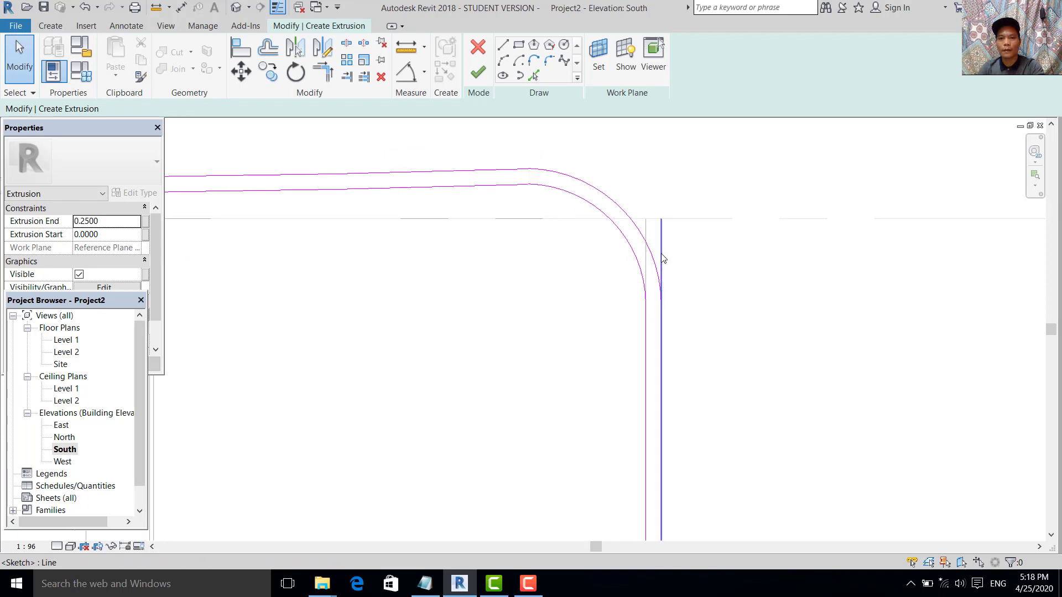
# - Shorten the outer vertical line of the roof profile so its upper end meets the lower end of the outer corner arc
pyautogui.moveTo(662, 226); pyautogui.dragTo(664, 263)
pyautogui.moveTo(663, 309); pyautogui.dragTo(662, 307)
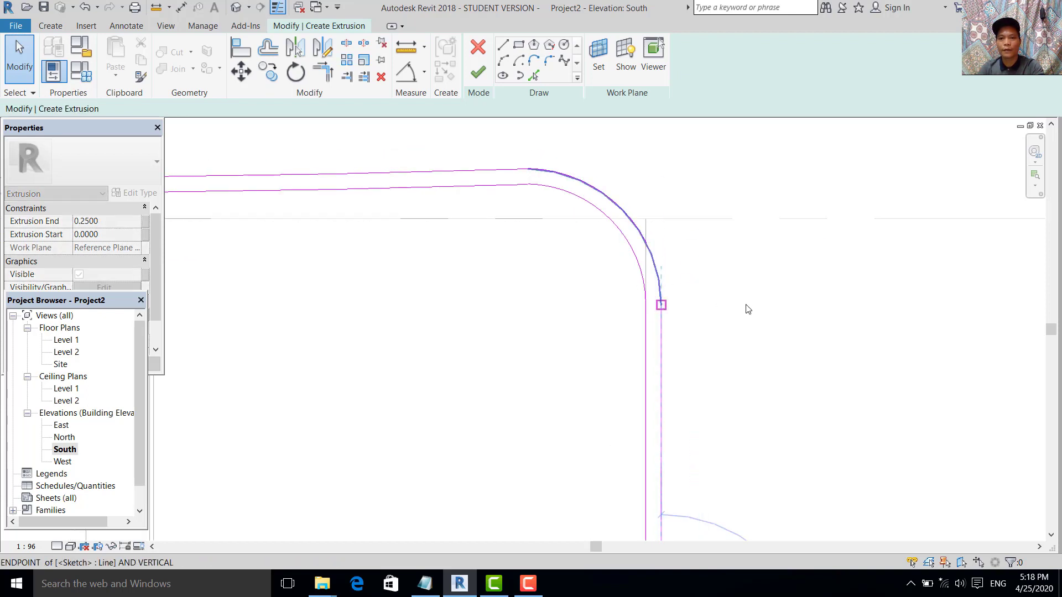
pyautogui.click(748, 308)
# - Close the roof profile at the right wall's base with a short line joining the two vertical segments
pyautogui.scroll(-3, 755, 308)
pyautogui.scroll(-3, 714, 336)
pyautogui.scroll(1, 722, 428)
pyautogui.moveTo(725, 438); pyautogui.dragTo(739, 423, button='middle')
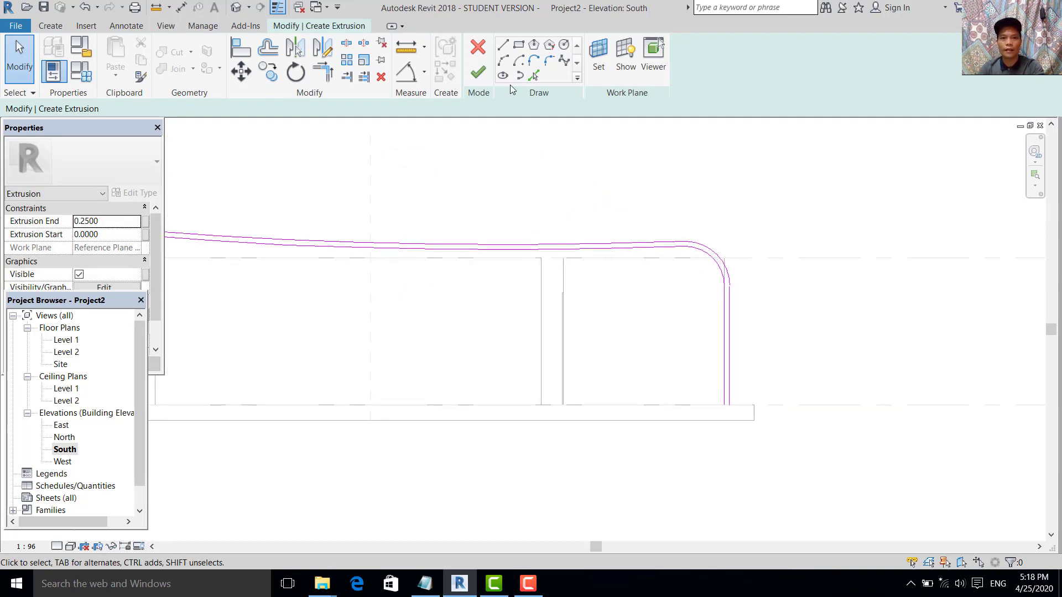
pyautogui.click(503, 44)
pyautogui.scroll(2, 713, 420)
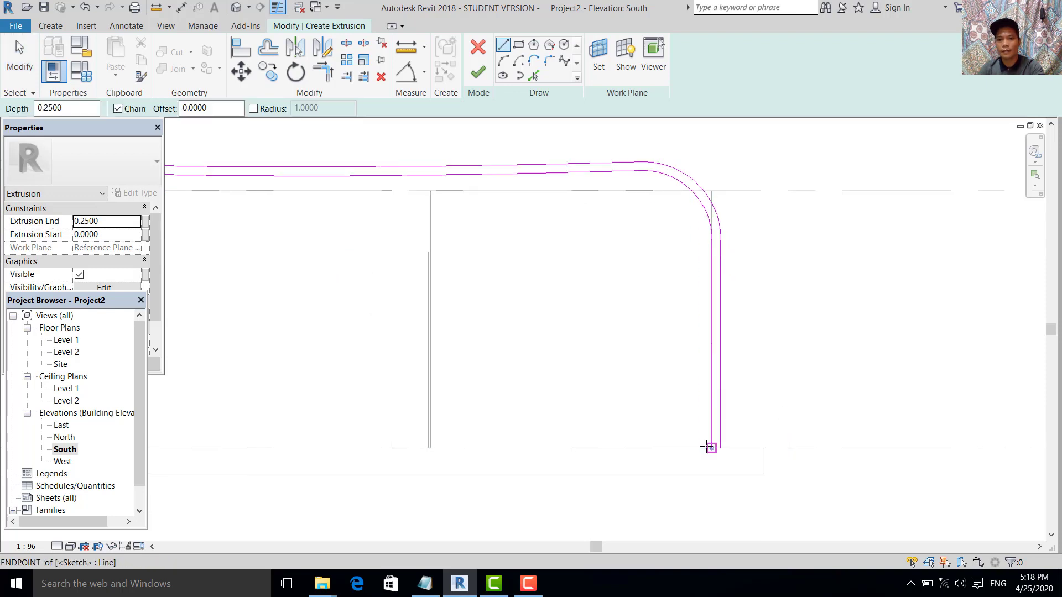
pyautogui.press('Escape')
# - Close the roof profile's left end with a start-end-radius arc of 0.05 m radius between the two spline ends
pyautogui.scroll(-4, 796, 402)
pyautogui.moveTo(444, 188); pyautogui.dragTo(519, 202, button='middle')
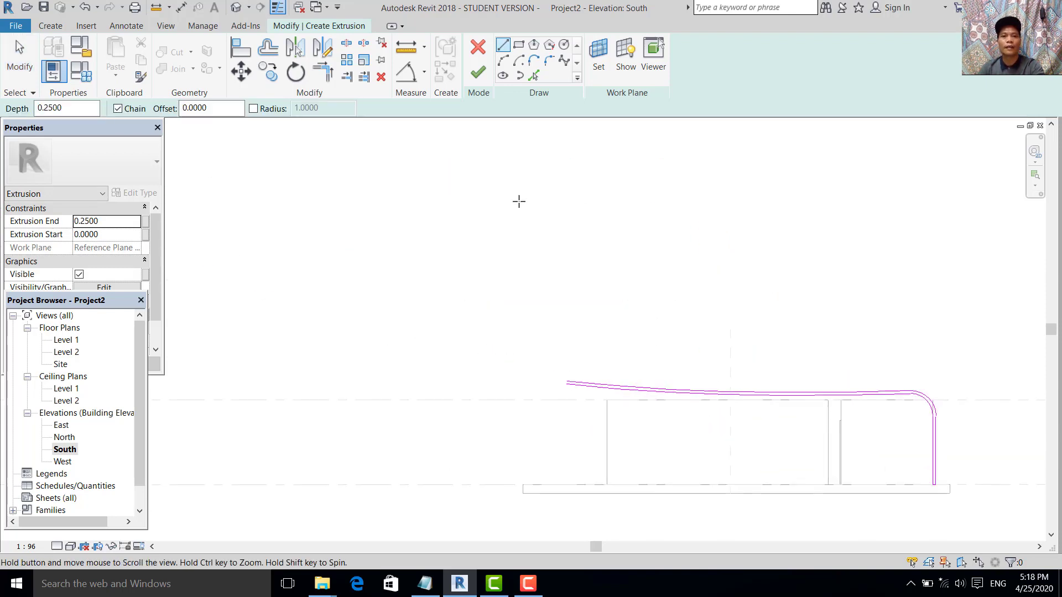
pyautogui.press('Escape')
pyautogui.scroll(5, 572, 387)
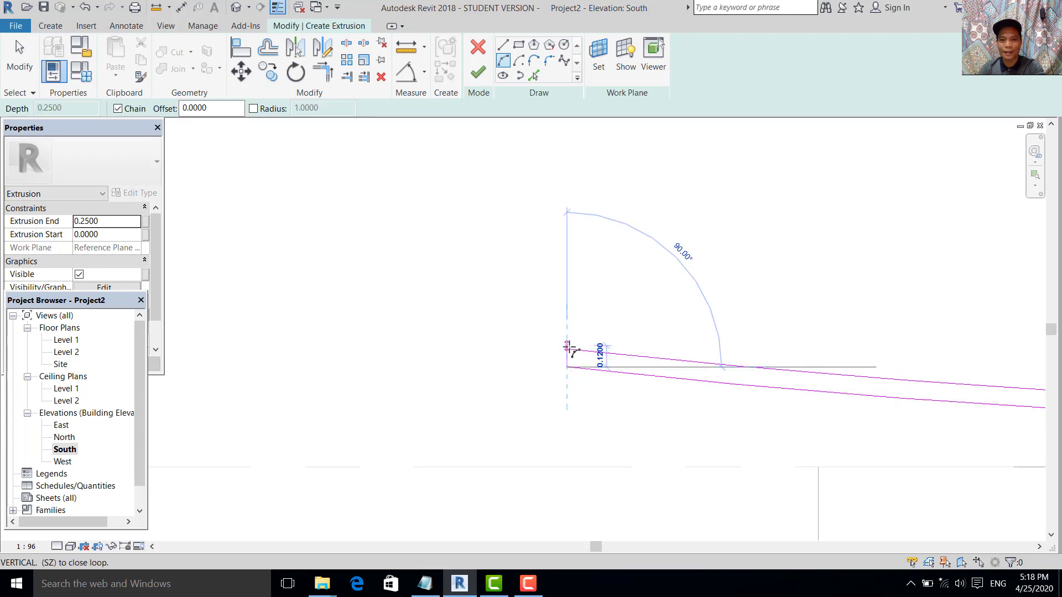
pyautogui.click(572, 366)
pyautogui.scroll(1, 572, 363)
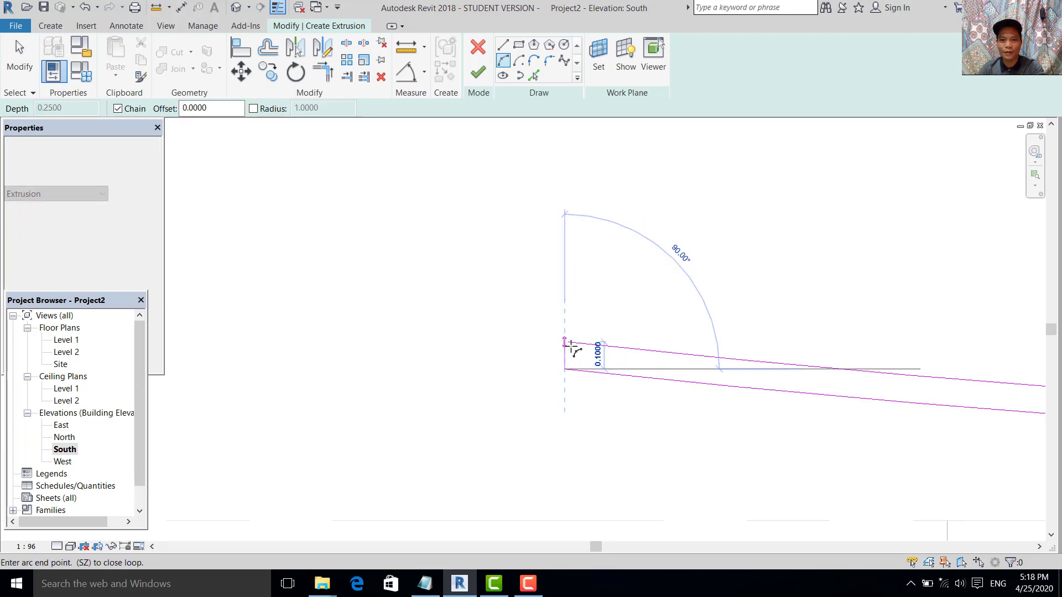
pyautogui.scroll(2, 569, 343)
pyautogui.click(561, 347)
pyautogui.scroll(1, 536, 346)
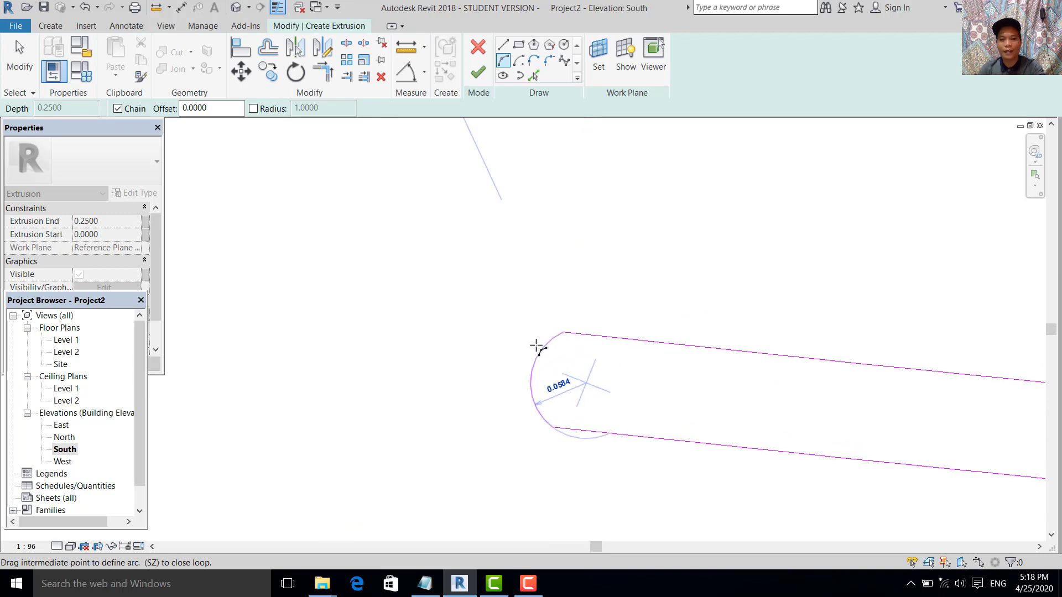
pyautogui.click(468, 327)
pyautogui.scroll(-4, 470, 332)
pyautogui.scroll(-3, 508, 321)
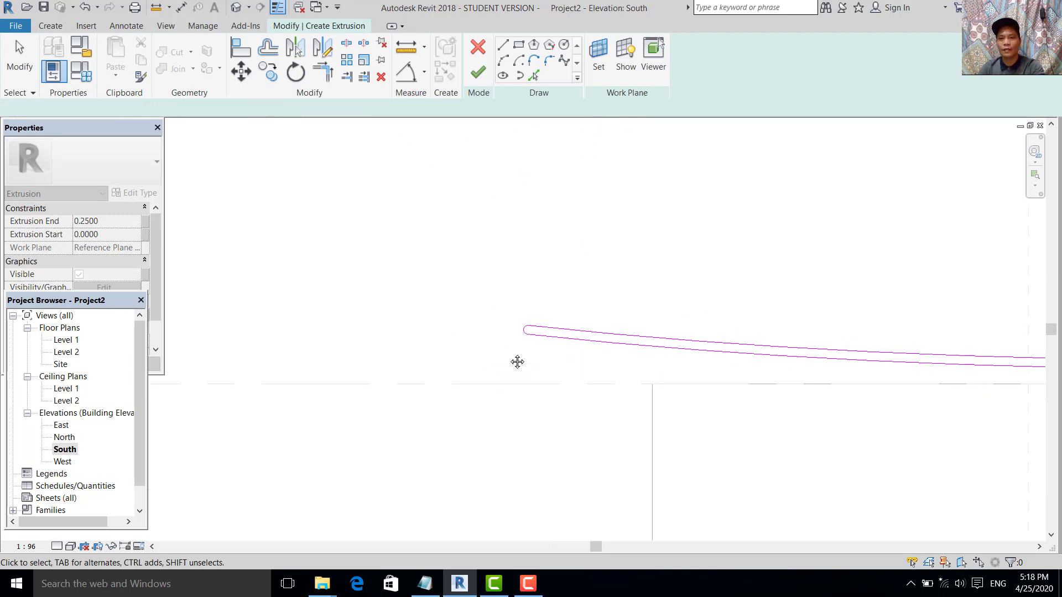
# - Finish the extrusion sketch and open the default 3D view of the building
pyautogui.moveTo(517, 360); pyautogui.dragTo(386, 313, button='middle')
pyautogui.click(478, 72)
pyautogui.click(504, 304)
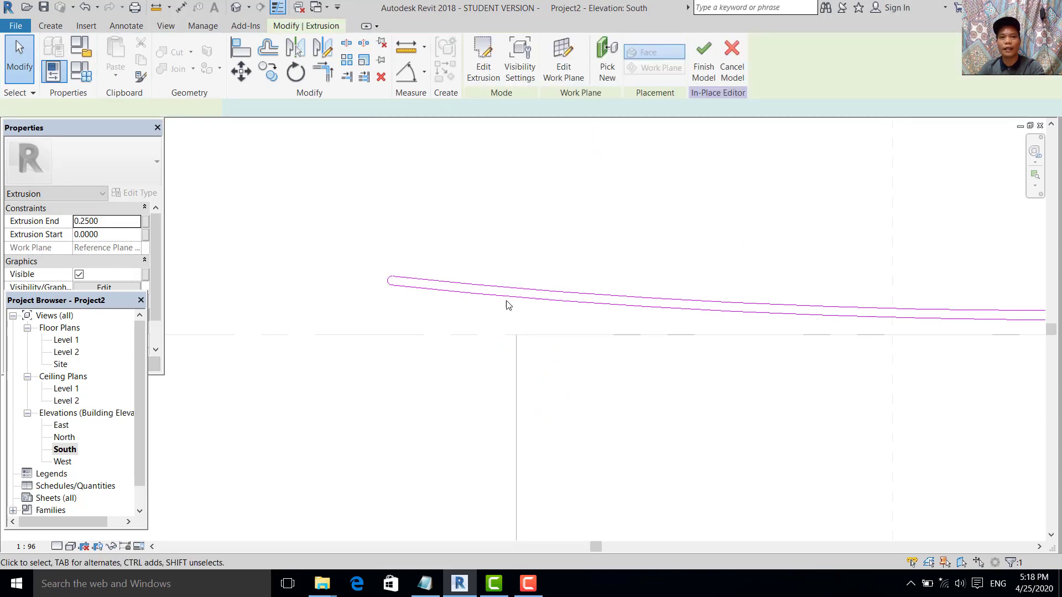
pyautogui.scroll(-1, 592, 324)
pyautogui.moveTo(592, 325); pyautogui.dragTo(500, 315, button='middle')
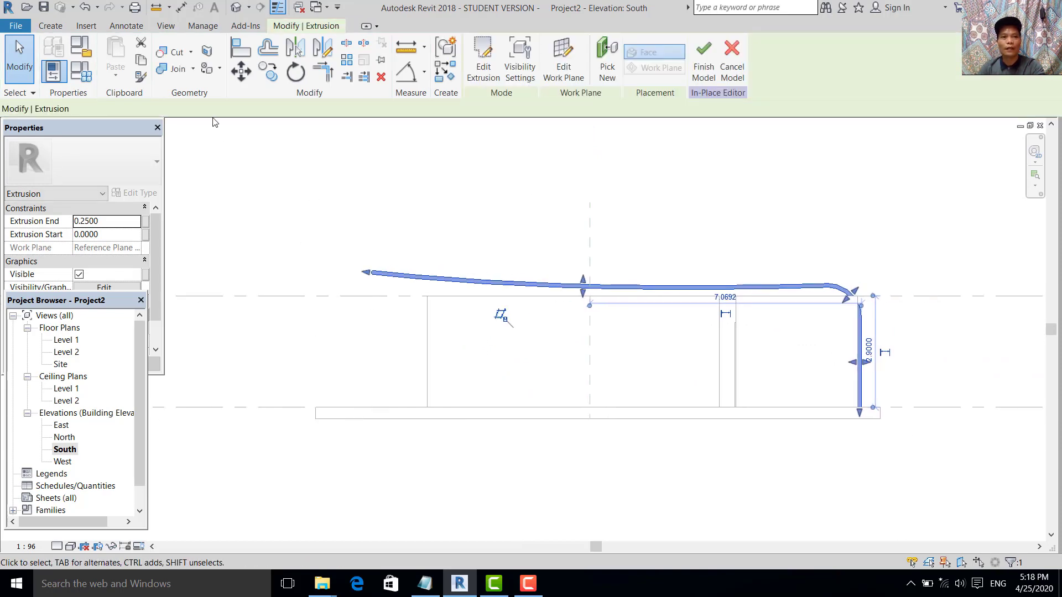
pyautogui.click(237, 7)
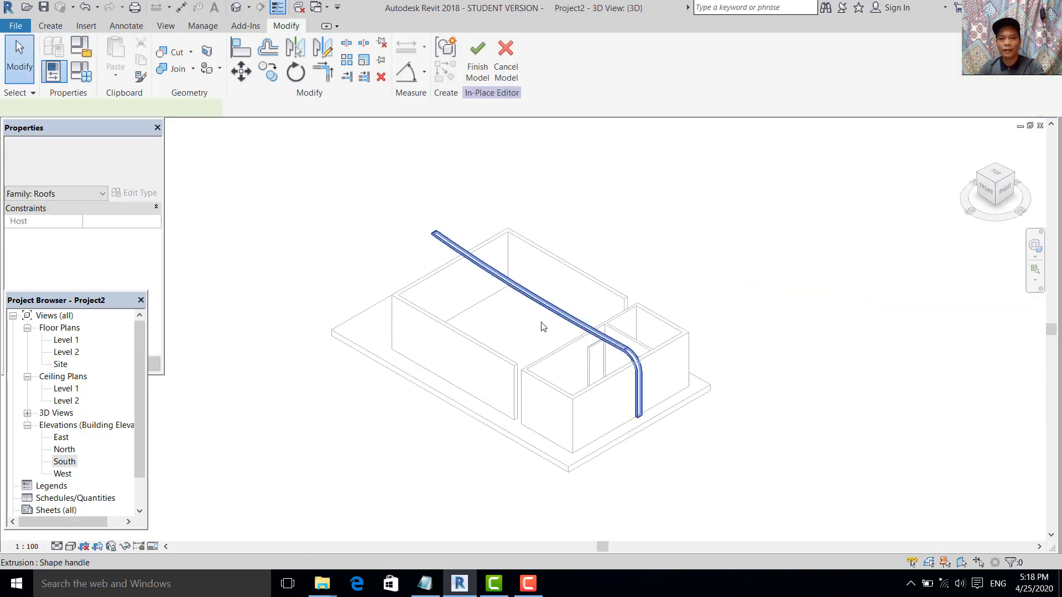
# - Stretch the roof extrusion to an Extrusion Start of about -4.77 m and extend its other face past the opposite exterior wall
pyautogui.click(542, 326)
pyautogui.scroll(1, 542, 326)
pyautogui.moveTo(463, 369); pyautogui.dragTo(434, 398)
pyautogui.scroll(-1, 585, 428)
pyautogui.keyDown('shift'); pyautogui.moveTo(606, 442); pyautogui.dragTo(564, 386, button='middle'); pyautogui.keyUp('shift')
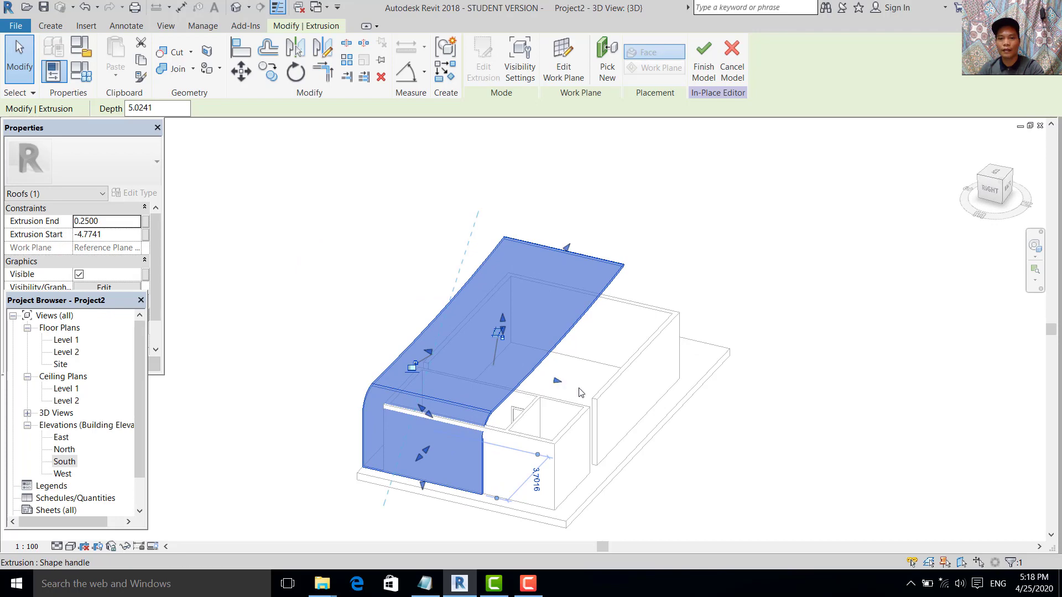
pyautogui.moveTo(580, 393); pyautogui.dragTo(650, 403)
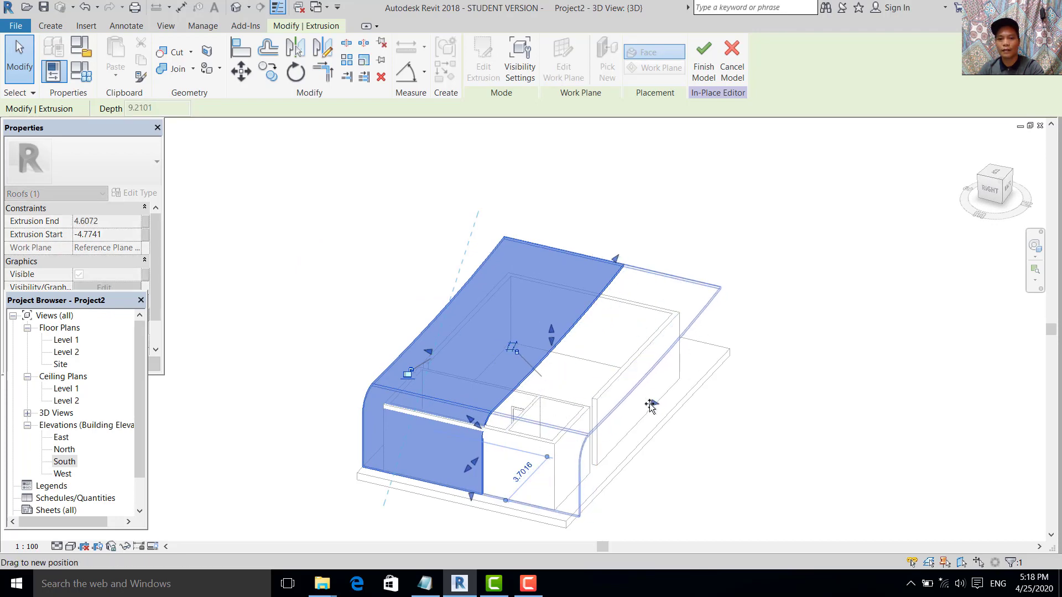
pyautogui.press('Escape')
# - Finish the in-place roof model after viewing its curved shape from the front and side
pyautogui.keyDown('shift'); pyautogui.moveTo(461, 451); pyautogui.dragTo(333, 483, button='middle'); pyautogui.keyUp('shift')
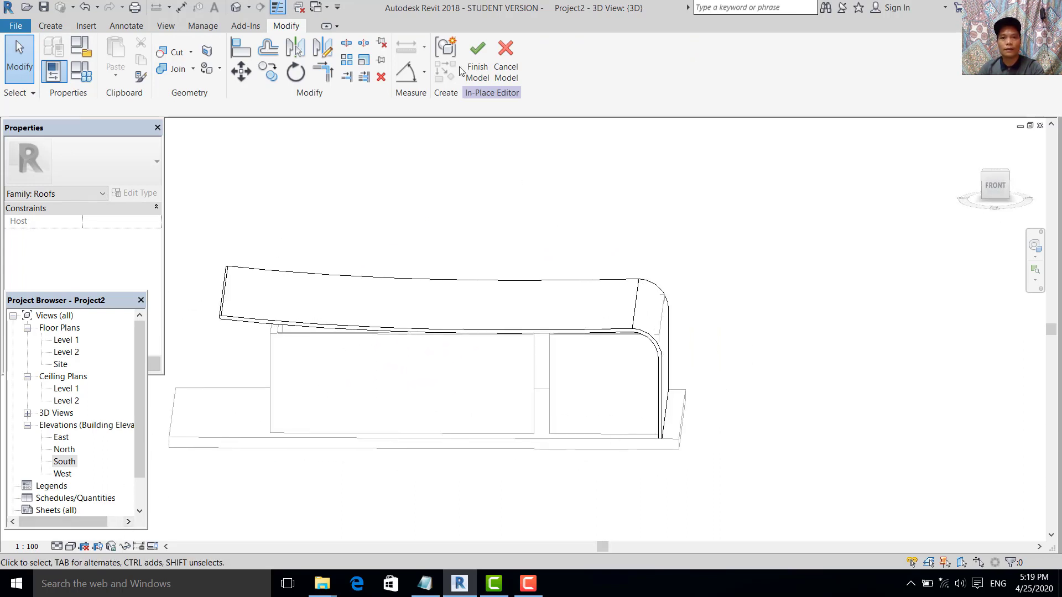
pyautogui.keyDown('shift'); pyautogui.moveTo(539, 293); pyautogui.dragTo(675, 265, button='middle'); pyautogui.keyUp('shift')
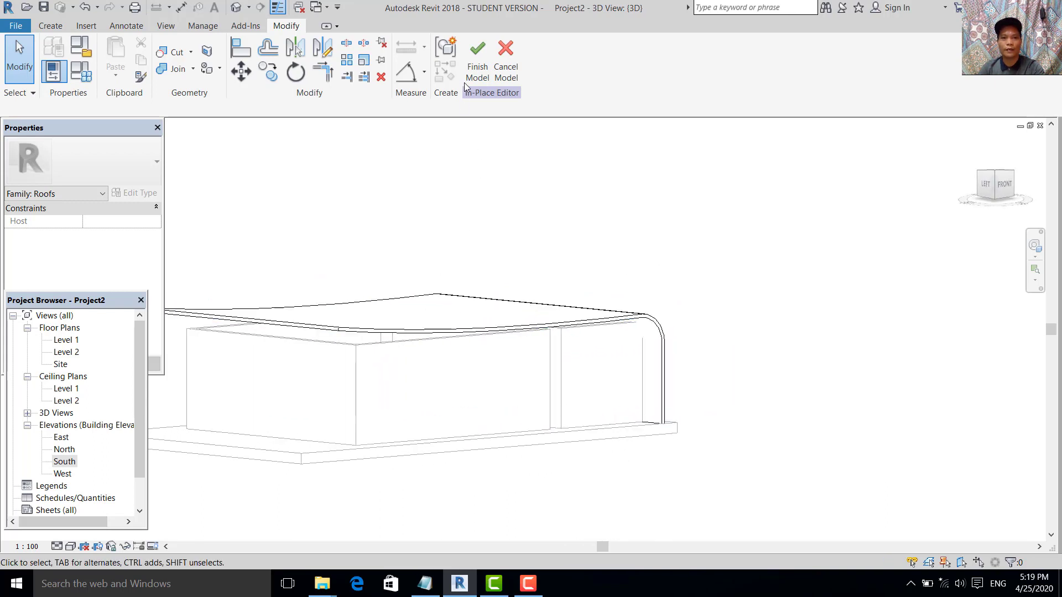
pyautogui.click(479, 69)
# - Attach the top of the long front exterior wall to the curved roof
pyautogui.keyDown('shift'); pyautogui.moveTo(735, 306); pyautogui.dragTo(557, 374, button='middle'); pyautogui.keyUp('shift')
pyautogui.click(553, 368)
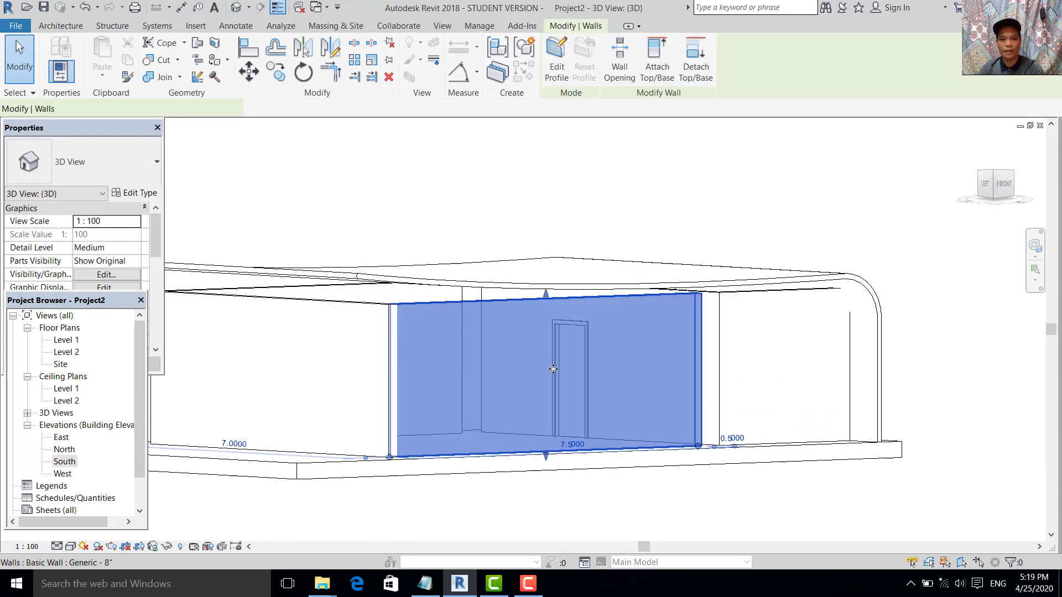
pyautogui.click(657, 59)
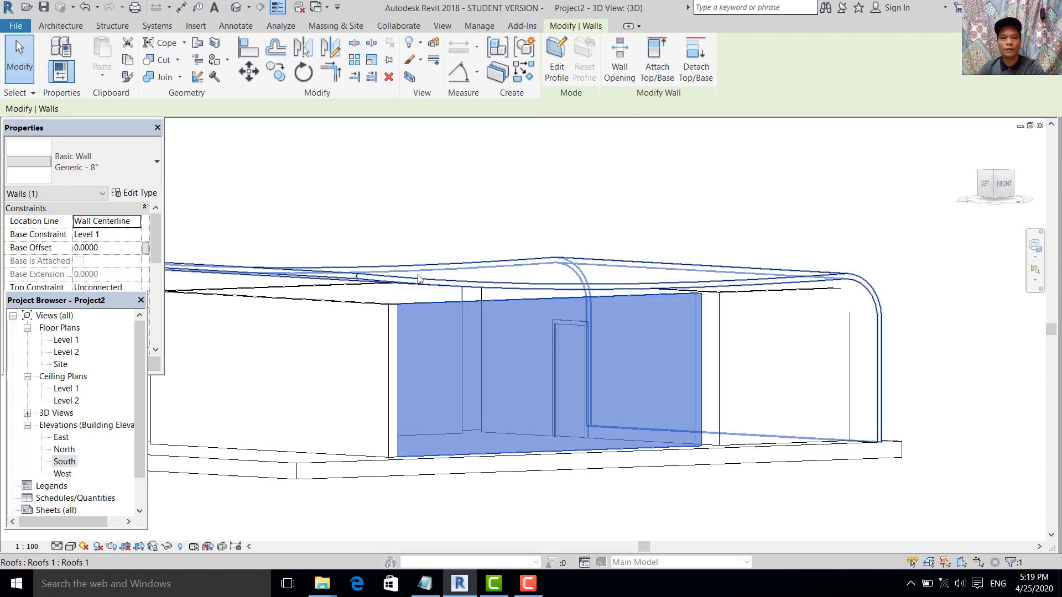
pyautogui.click(436, 277)
# - Attach the top of the left exterior wall to the underside of the overhanging roof
pyautogui.keyDown('shift'); pyautogui.moveTo(437, 335); pyautogui.dragTo(605, 466, button='middle'); pyautogui.keyUp('shift')
pyautogui.click(559, 421)
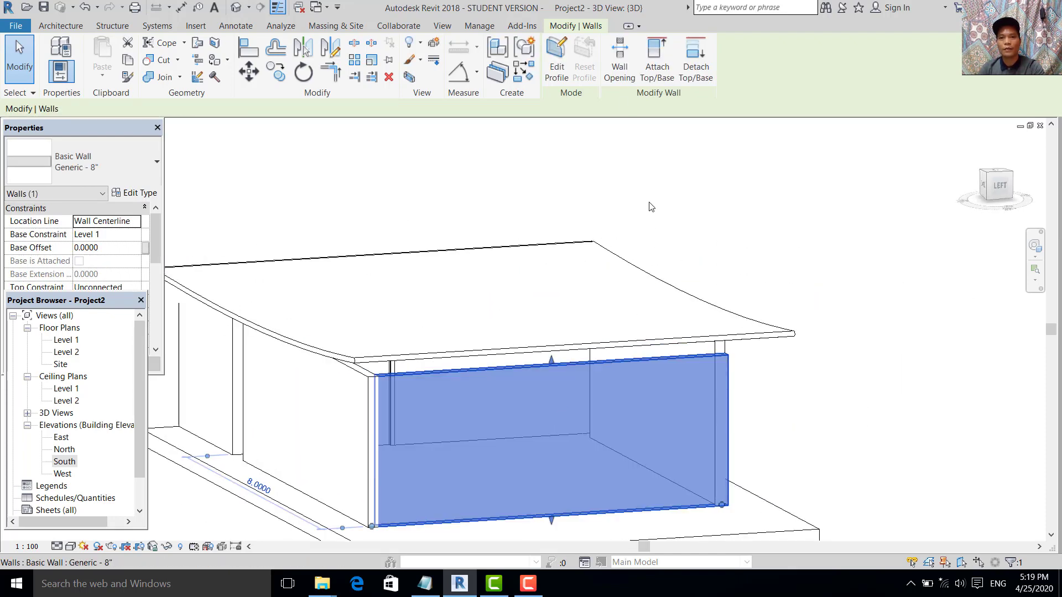
pyautogui.click(657, 58)
pyautogui.click(523, 343)
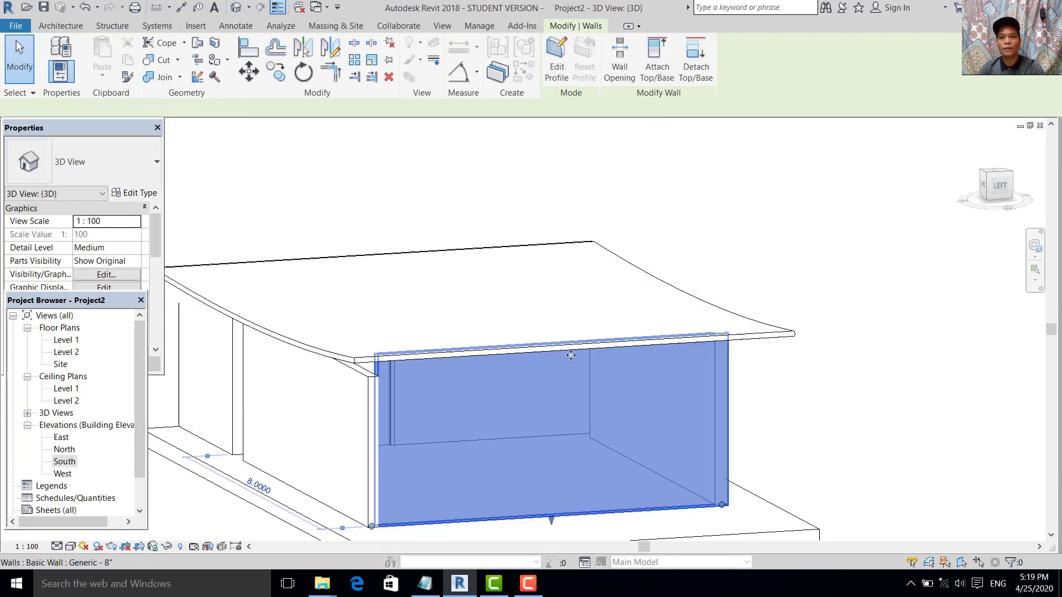
# - Attach the top of the long back exterior wall to the curved roof
pyautogui.keyDown('shift'); pyautogui.moveTo(524, 343); pyautogui.dragTo(488, 414, button='middle'); pyautogui.keyUp('shift')
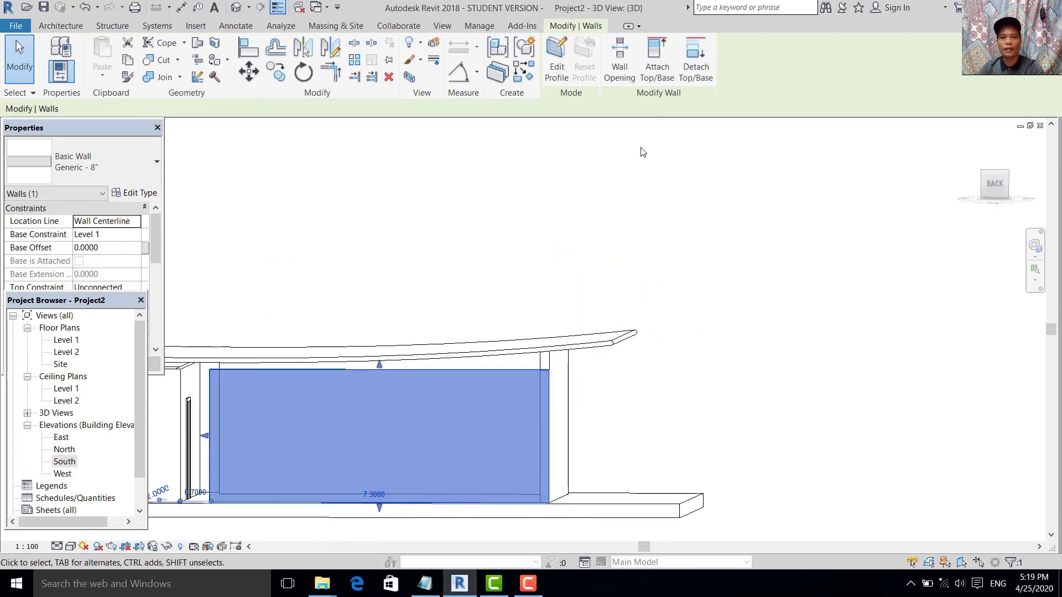
pyautogui.click(658, 73)
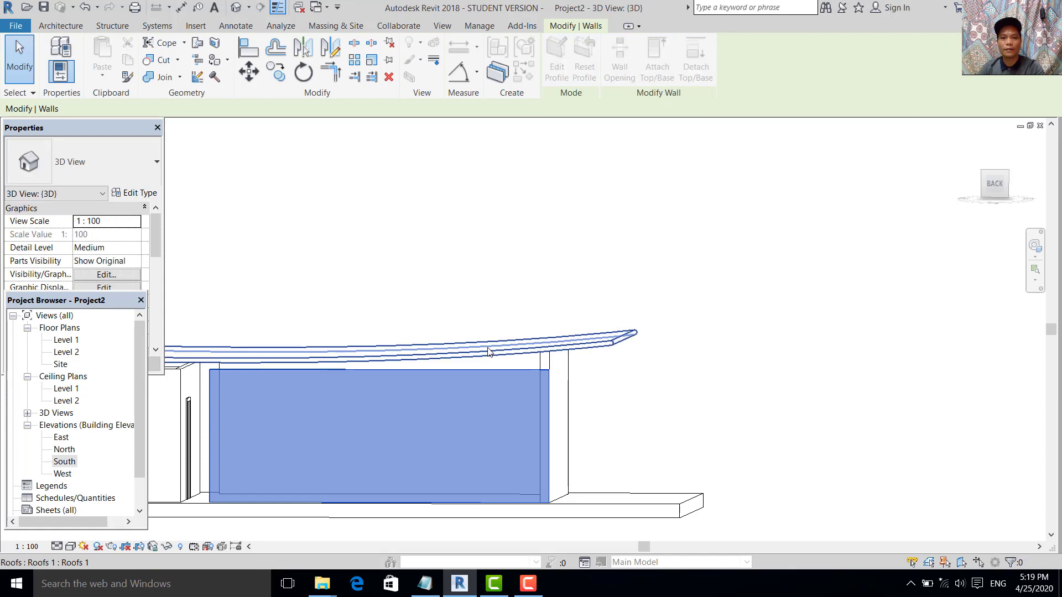
pyautogui.click(491, 350)
# - Delete the right exterior wall that protrudes through the roof's rounded corner
pyautogui.scroll(-1, 651, 358)
pyautogui.keyDown('shift'); pyautogui.moveTo(712, 402); pyautogui.dragTo(451, 444, button='middle'); pyautogui.keyUp('shift')
pyautogui.keyDown('shift'); pyautogui.moveTo(649, 448); pyautogui.dragTo(449, 431, button='middle'); pyautogui.keyUp('shift')
pyautogui.scroll(1, 686, 428)
pyautogui.keyDown('shift'); pyautogui.moveTo(691, 425); pyautogui.dragTo(633, 474, button='middle'); pyautogui.keyUp('shift')
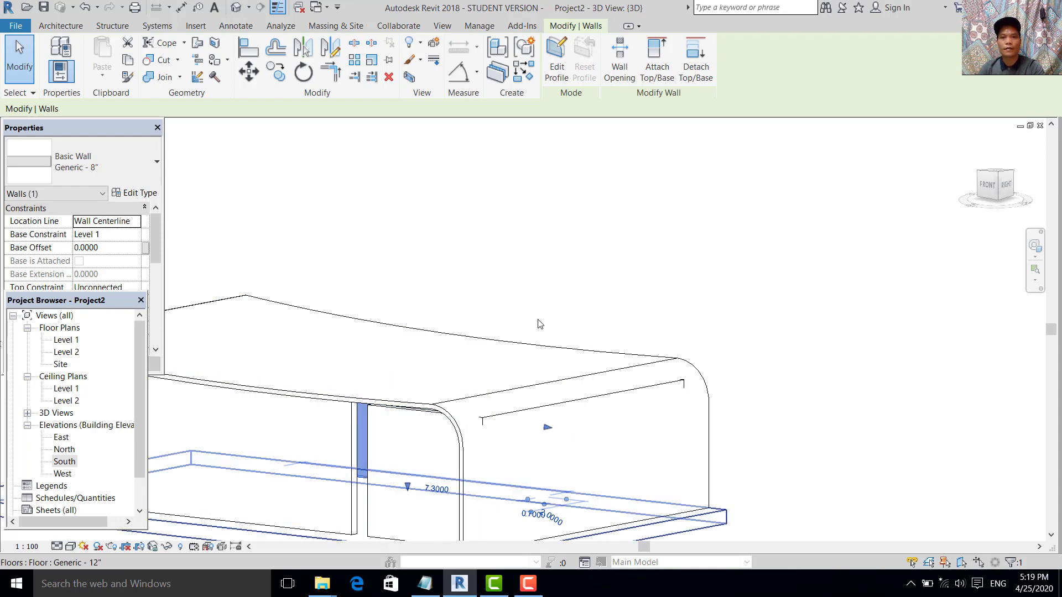
pyautogui.click(565, 256)
pyautogui.moveTo(541, 520)
pyautogui.keyDown('shift'); pyautogui.mouseDown(button='middle')
pyautogui.moveTo(648, 519)
pyautogui.moveTo(542, 512)
pyautogui.mouseUp(button='middle'); pyautogui.keyUp('shift')
pyautogui.keyDown('shift'); pyautogui.moveTo(697, 377); pyautogui.dragTo(440, 353, button='middle'); pyautogui.keyUp('shift')
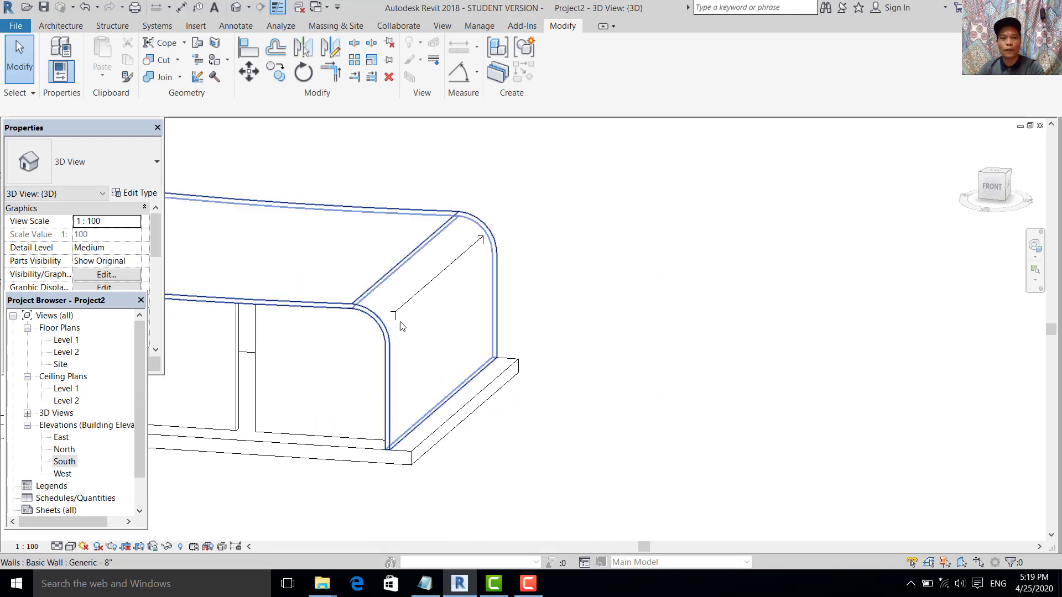
pyautogui.scroll(1, 402, 326)
pyautogui.click(412, 304)
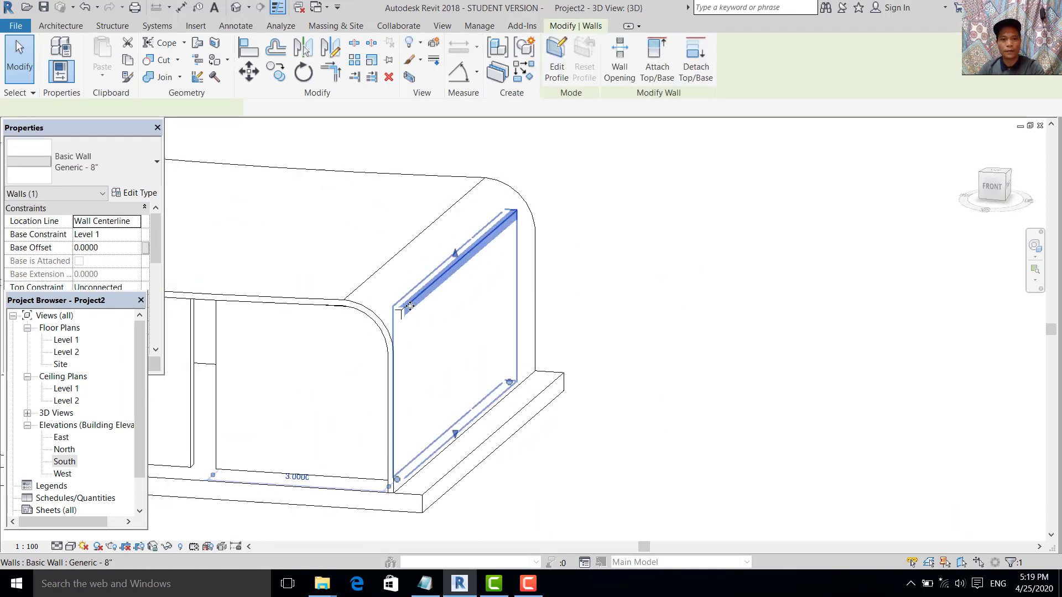
pyautogui.moveTo(404, 312); pyautogui.dragTo(446, 339, button='middle')
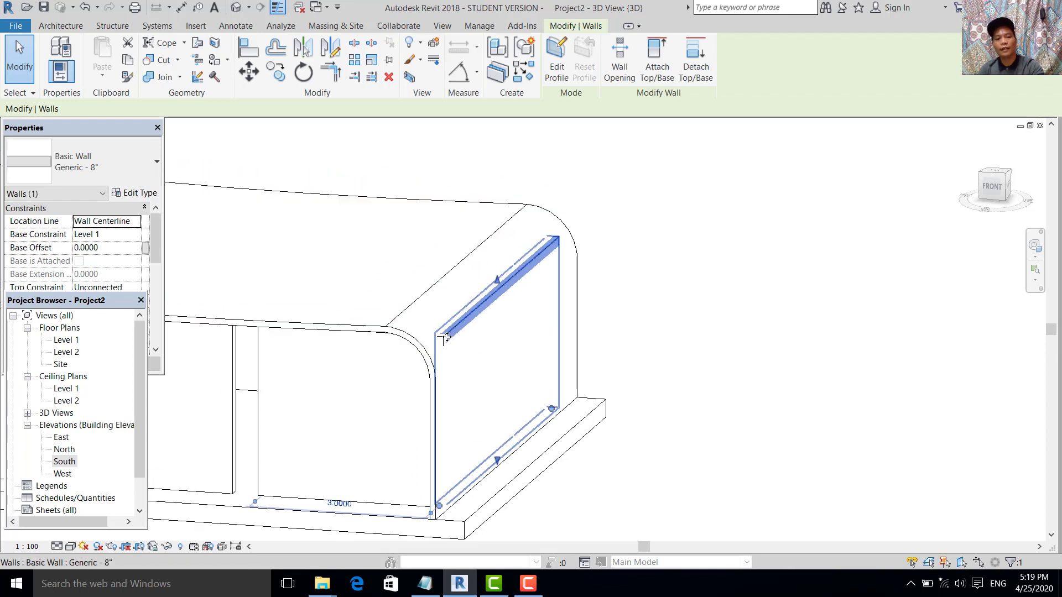
pyautogui.press('d')
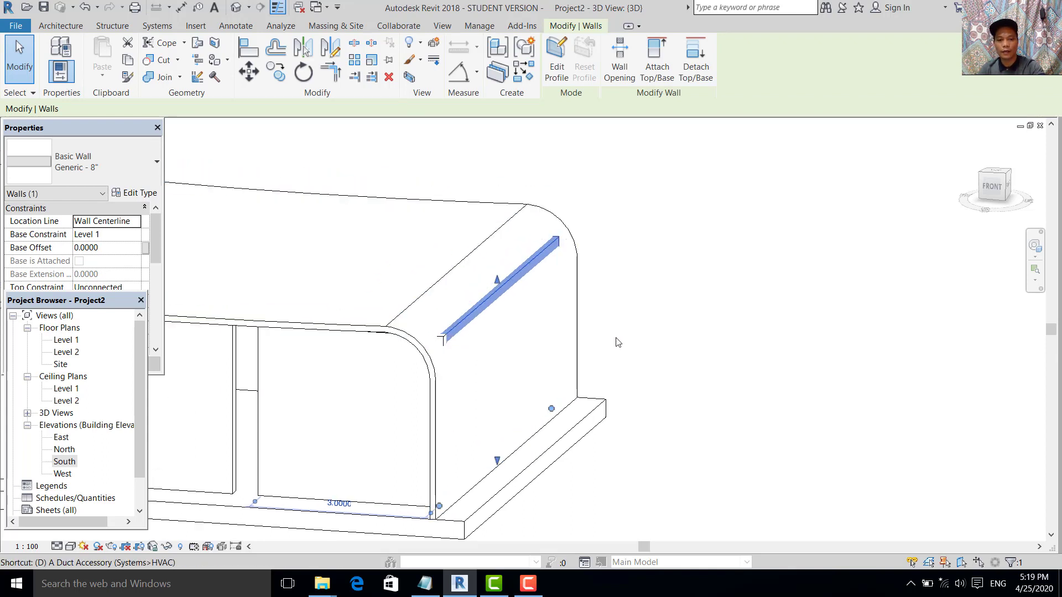
pyautogui.click(615, 338)
# - Set the 3D view's detail level to Fine and switch its visual style to one with filled surfaces
pyautogui.scroll(-2, 615, 338)
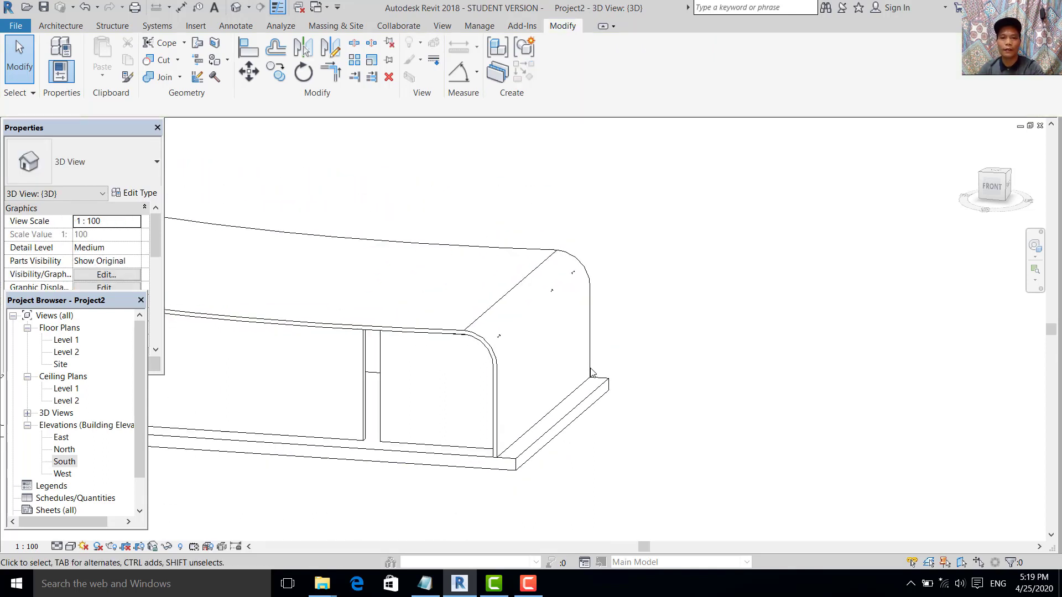
pyautogui.moveTo(541, 454); pyautogui.dragTo(585, 448, button='middle')
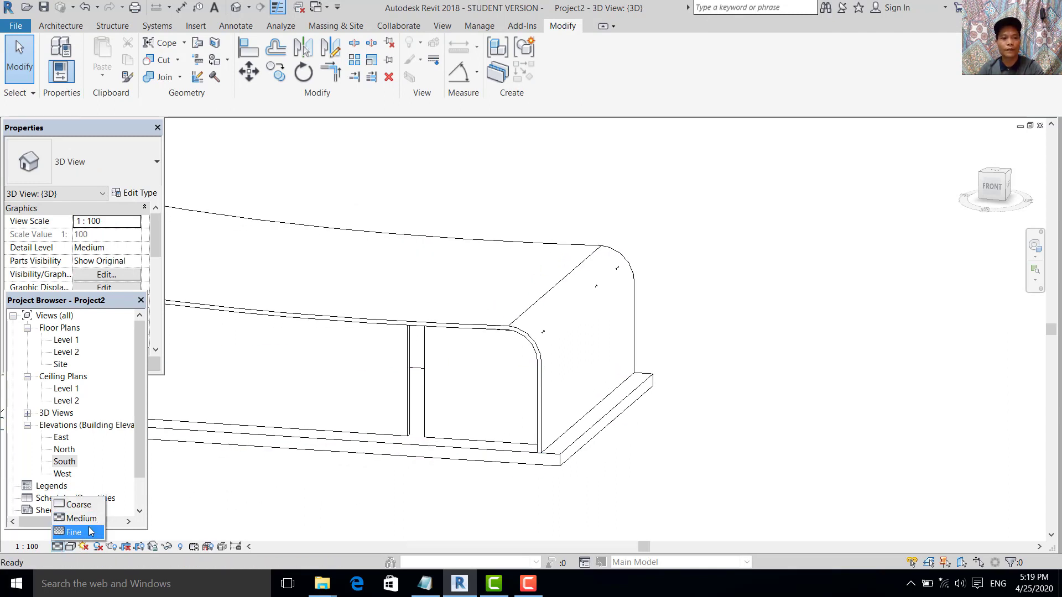
pyautogui.click(70, 547)
pyautogui.click(91, 519)
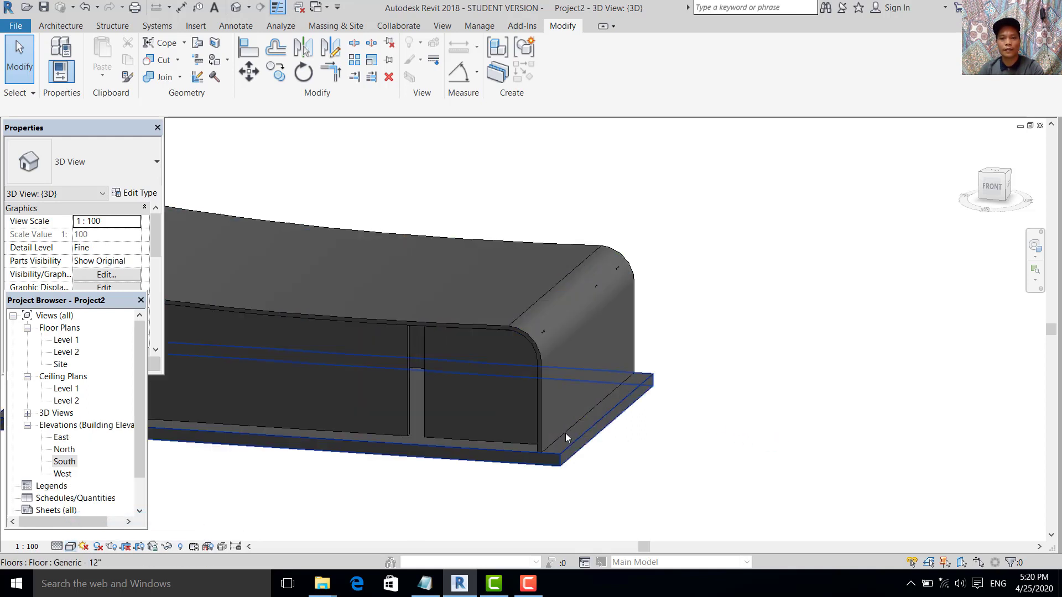
# - Attach the top of the 3 m front wall beside the rounded corner to the roof
pyautogui.scroll(-2, 629, 467)
pyautogui.keyDown('shift'); pyautogui.moveTo(609, 459); pyautogui.dragTo(638, 362, button='middle'); pyautogui.keyUp('shift')
pyautogui.scroll(3, 688, 382)
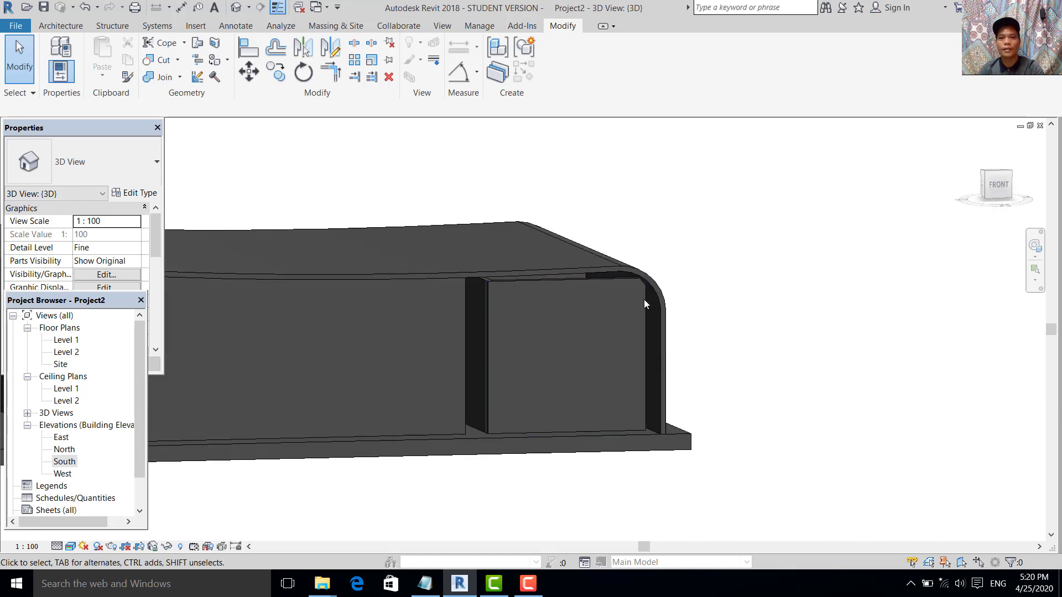
pyautogui.keyDown('shift'); pyautogui.moveTo(644, 300); pyautogui.dragTo(592, 277, button='middle'); pyautogui.keyUp('shift')
pyautogui.click(593, 277)
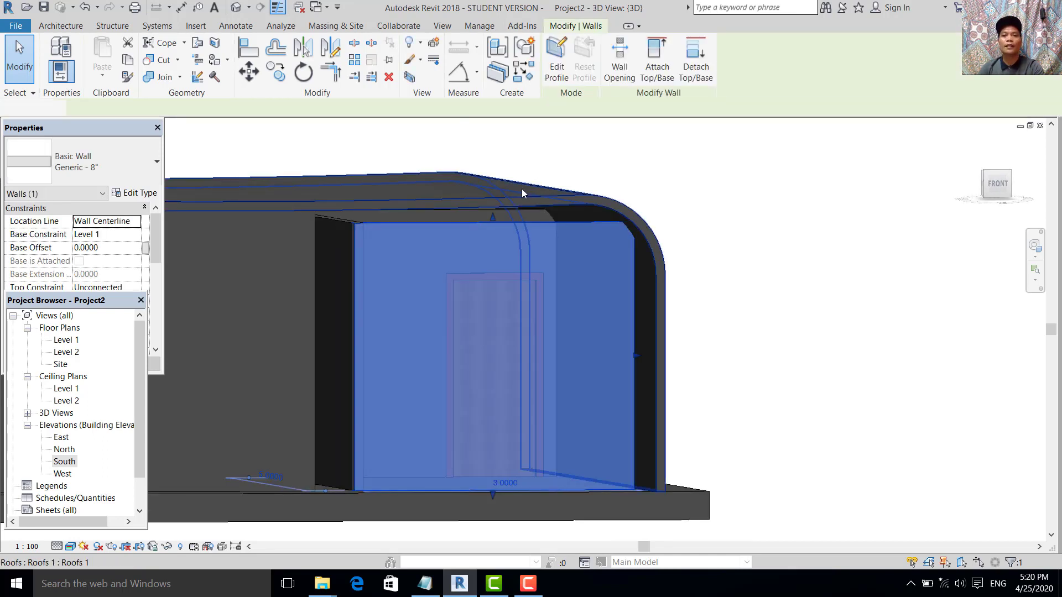
pyautogui.click(522, 188)
pyautogui.click(498, 286)
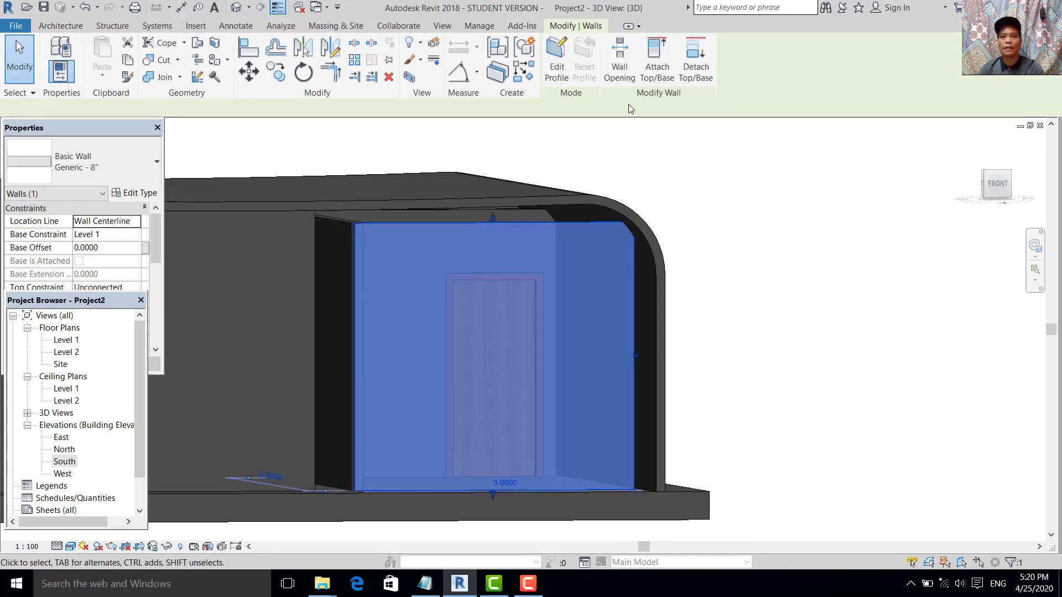
pyautogui.click(657, 61)
pyautogui.click(373, 203)
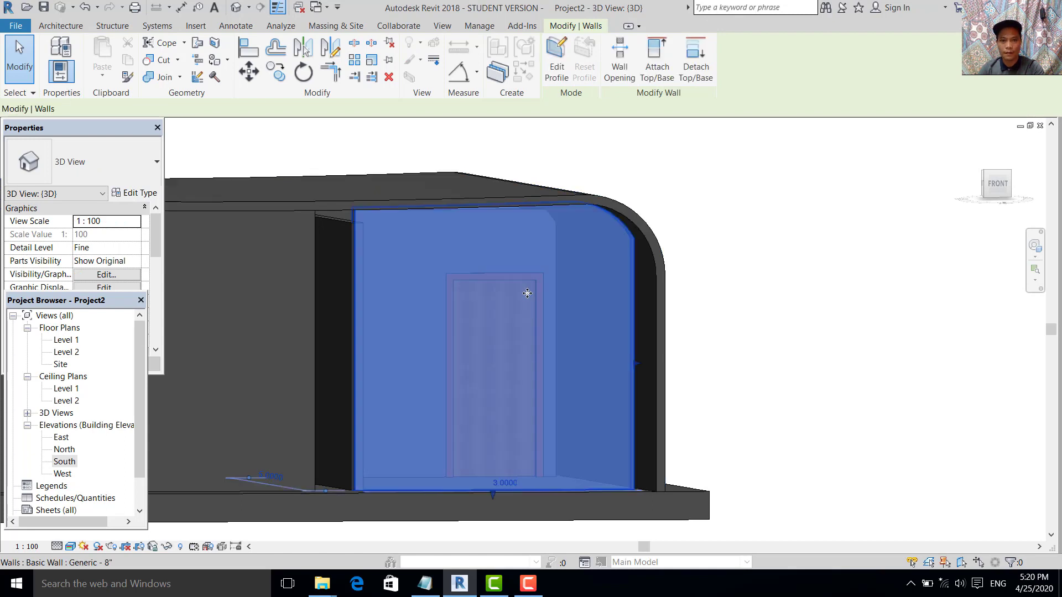
pyautogui.click(892, 299)
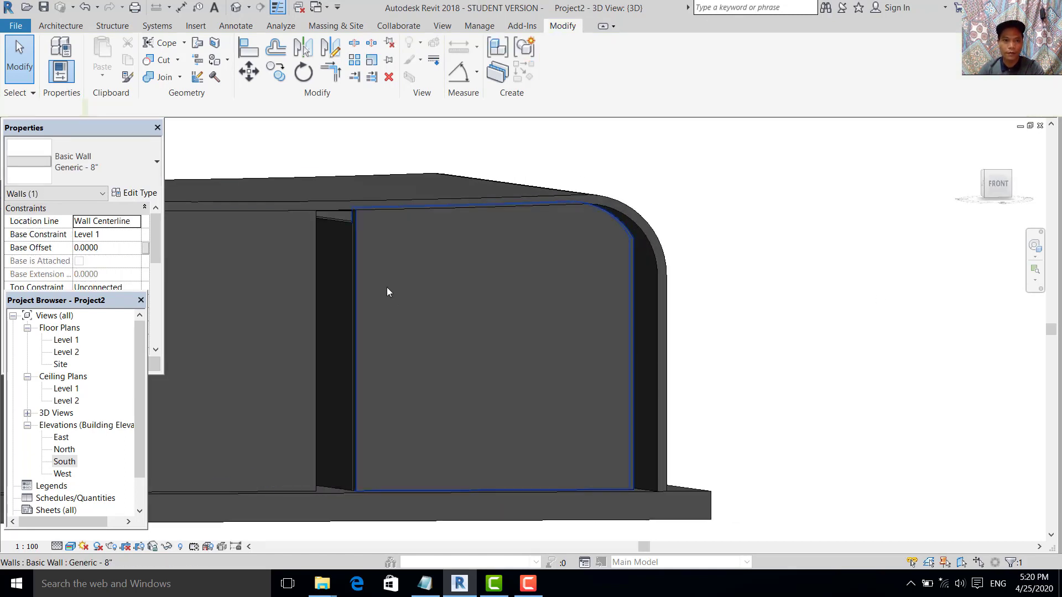
# - Attach the top of the 5" interior partition beside the front opening to the curved roof
pyautogui.scroll(1, 386, 287)
pyautogui.click(341, 247)
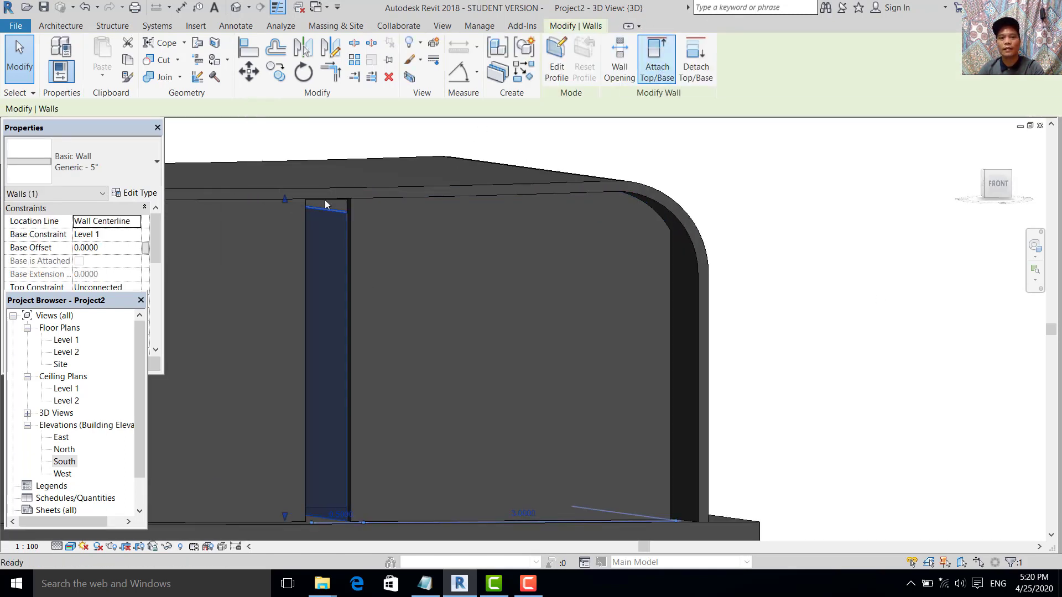
pyautogui.keyDown('shift'); pyautogui.moveTo(274, 184); pyautogui.dragTo(105, 405, button='middle'); pyautogui.keyUp('shift')
pyautogui.keyDown('shift'); pyautogui.moveTo(414, 427); pyautogui.dragTo(509, 412, button='middle'); pyautogui.keyUp('shift')
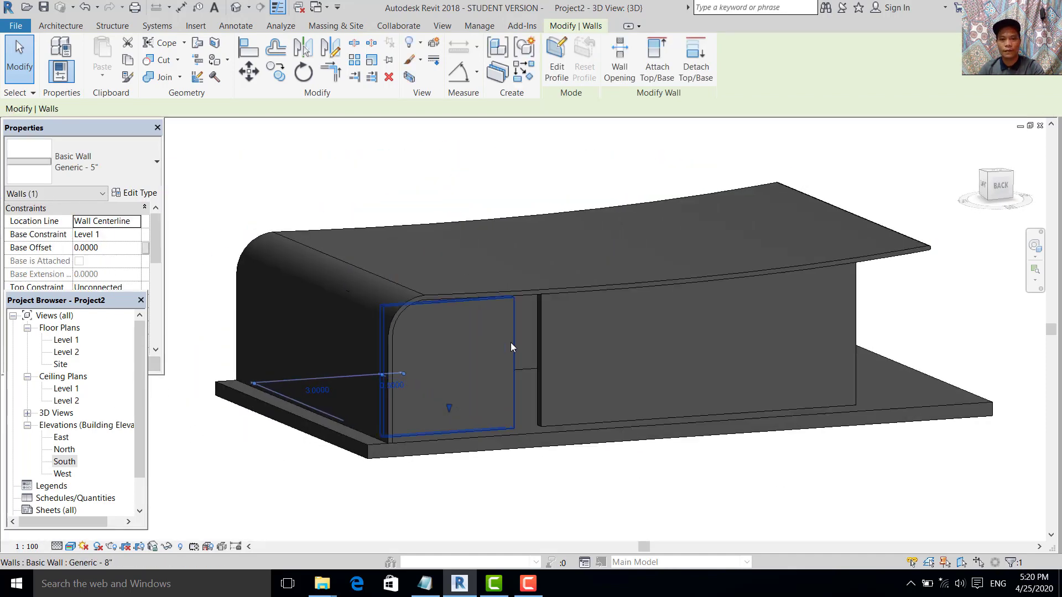
# - Attach the top of the short back wall beside the rounded corner to the curved roof
pyautogui.scroll(2, 512, 346)
pyautogui.moveTo(513, 346)
pyautogui.keyDown('shift'); pyautogui.mouseDown(button='middle')
pyautogui.moveTo(531, 340)
pyautogui.moveTo(527, 352)
pyautogui.moveTo(522, 344)
pyautogui.mouseUp(button='middle'); pyautogui.keyUp('shift')
pyautogui.click(502, 224)
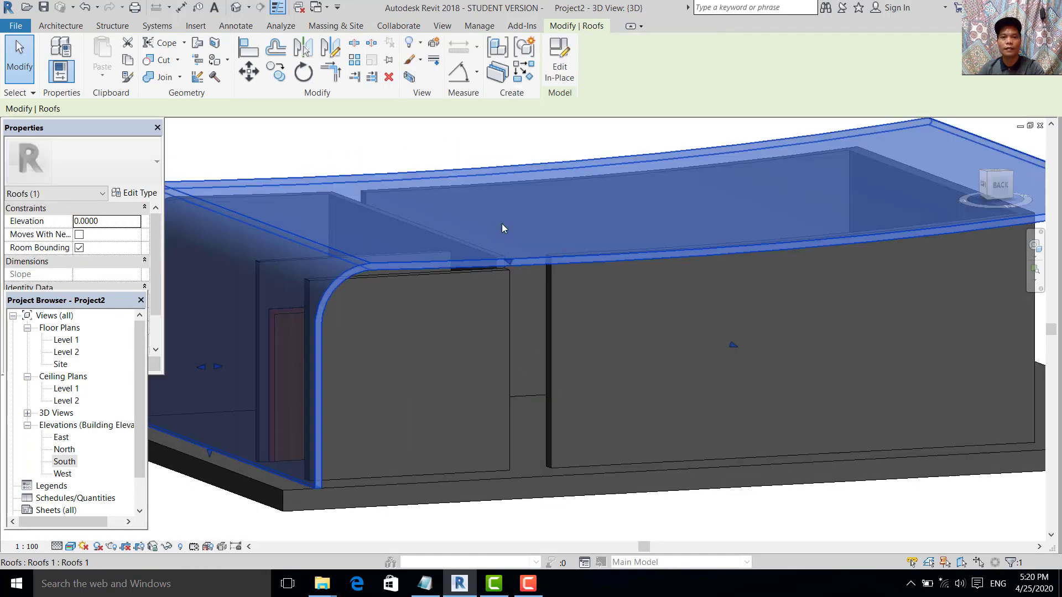
pyautogui.click(472, 334)
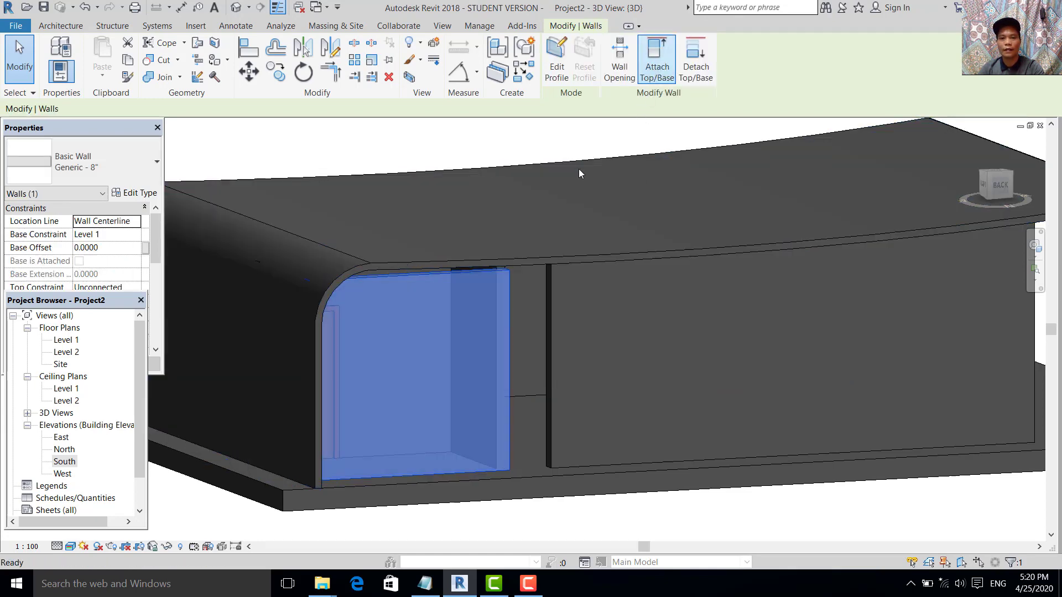
pyautogui.press('Escape')
pyautogui.press('Escape')
pyautogui.keyDown('shift'); pyautogui.moveTo(613, 287); pyautogui.dragTo(792, 372, button='middle'); pyautogui.keyUp('shift')
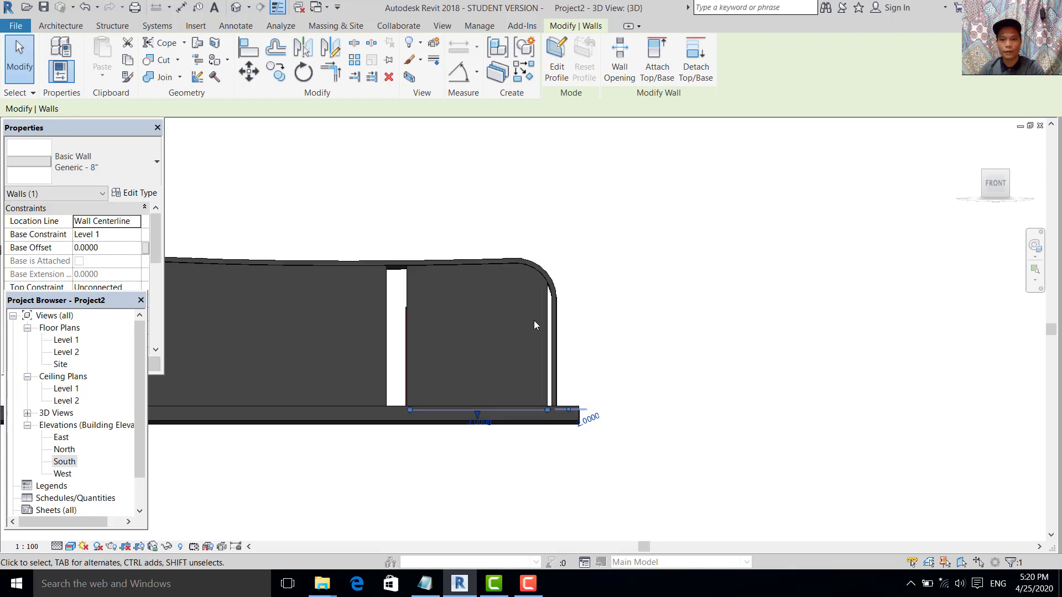
# - In the South elevation, extend the short back wall's end to the inner face of the roof's vertical side
pyautogui.scroll(3, 533, 321)
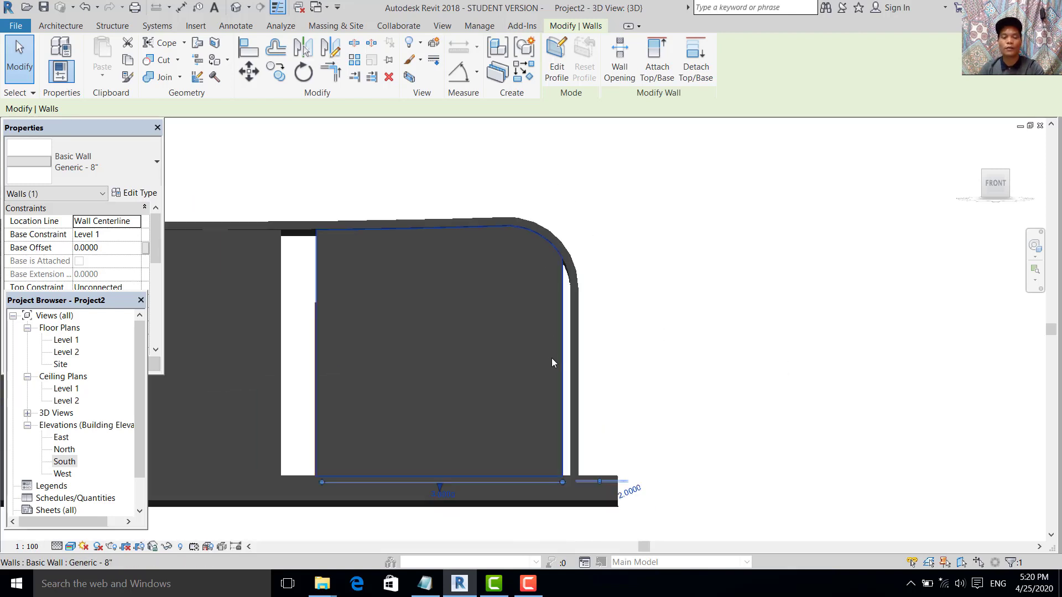
pyautogui.scroll(-1, 558, 376)
pyautogui.moveTo(561, 382); pyautogui.dragTo(566, 371, button='middle')
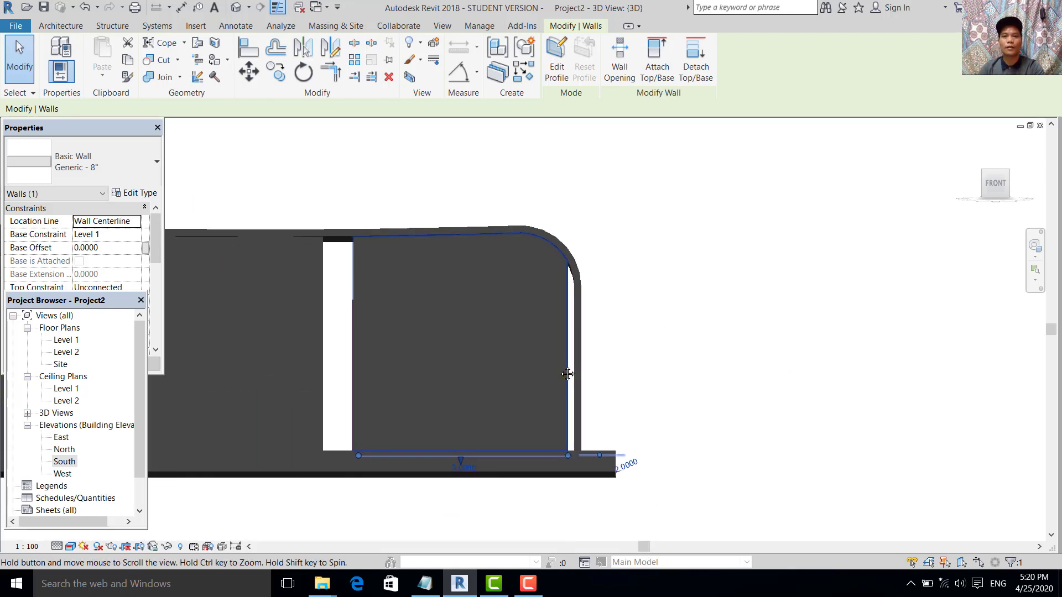
pyautogui.doubleClick(64, 461)
pyautogui.moveTo(848, 355); pyautogui.dragTo(788, 371, button='middle')
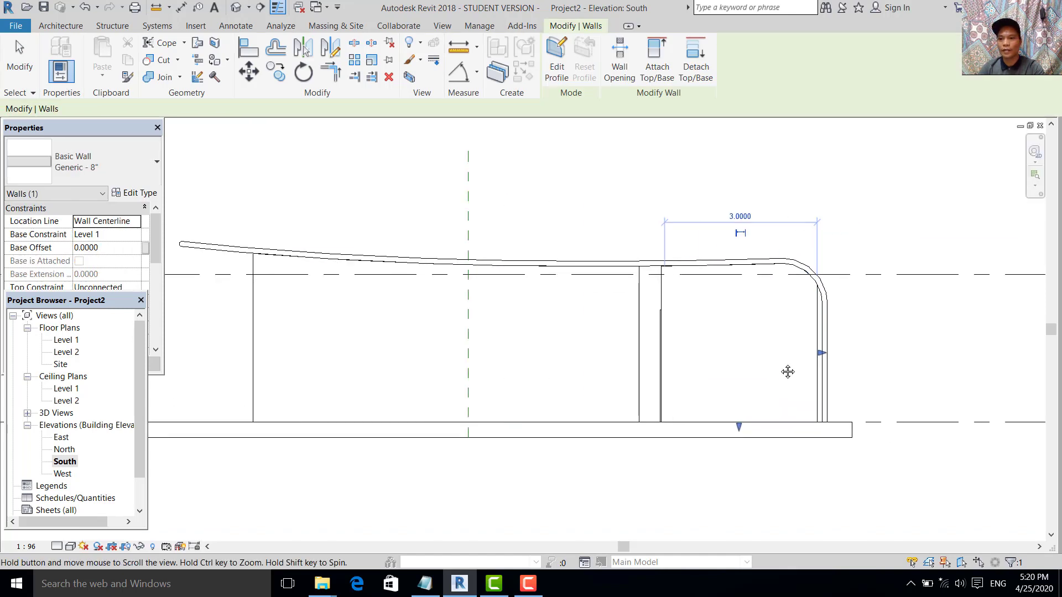
pyautogui.scroll(3, 784, 360)
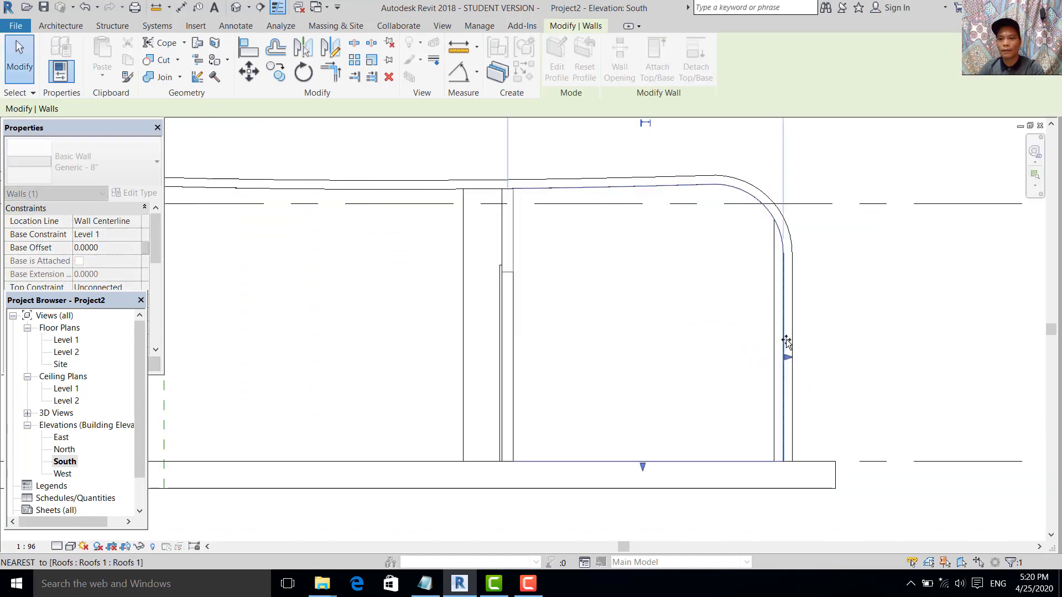
pyautogui.click(967, 339)
pyautogui.moveTo(904, 362); pyautogui.dragTo(813, 391, button='middle')
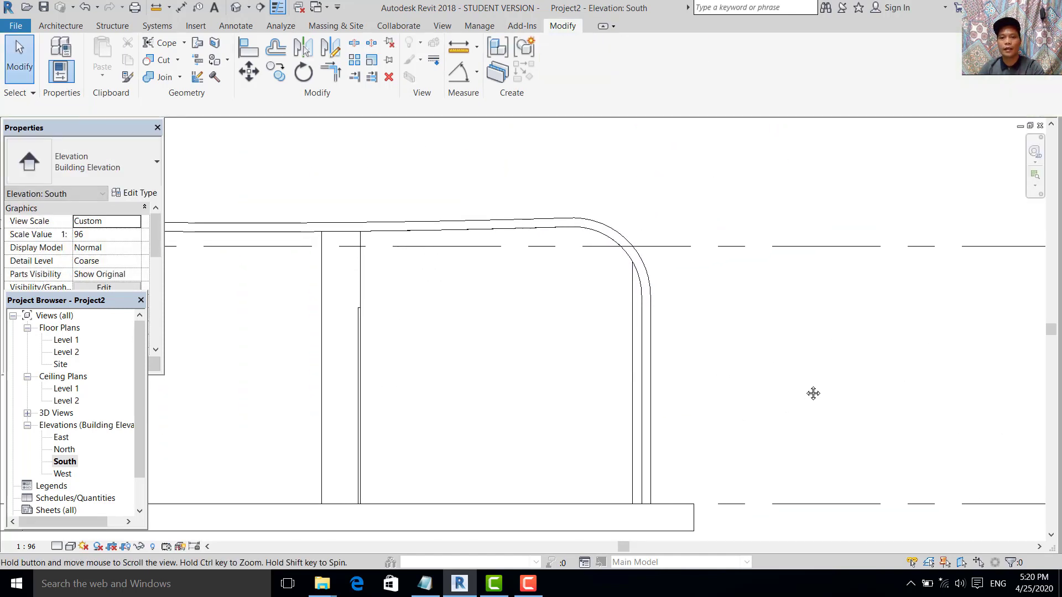
pyautogui.scroll(-2, 571, 342)
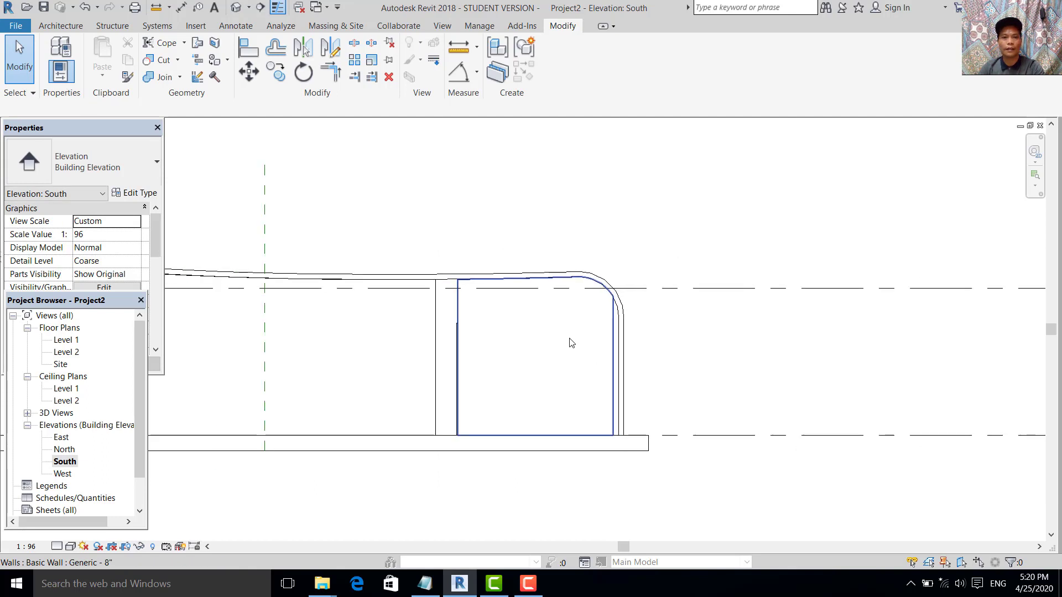
# - Examine the wall ends and the roof's rounded corner in the East, North, South and West elevations
pyautogui.doubleClick(61, 438)
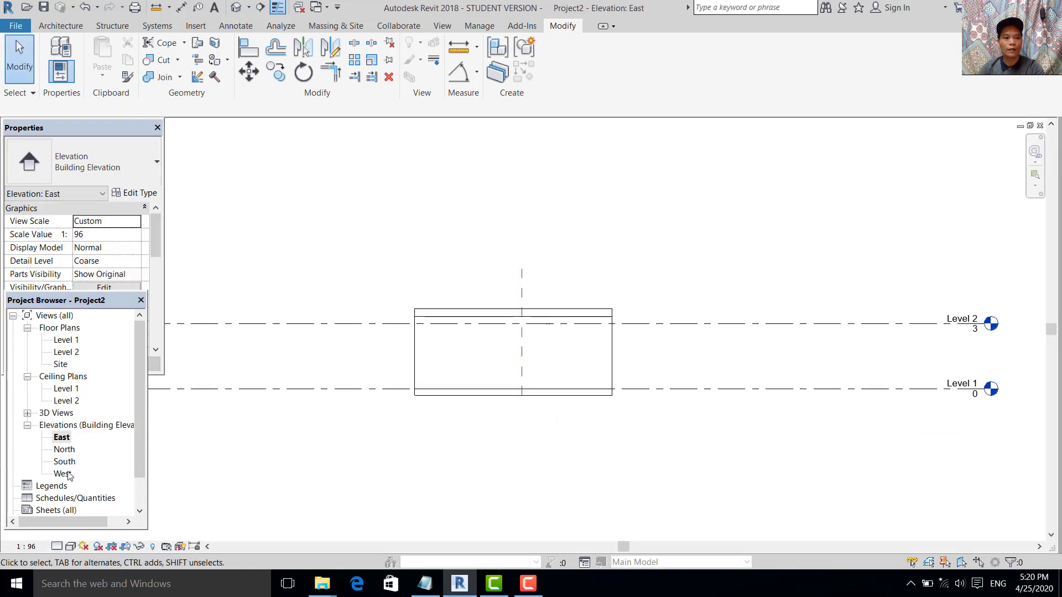
pyautogui.doubleClick(65, 450)
pyautogui.doubleClick(65, 462)
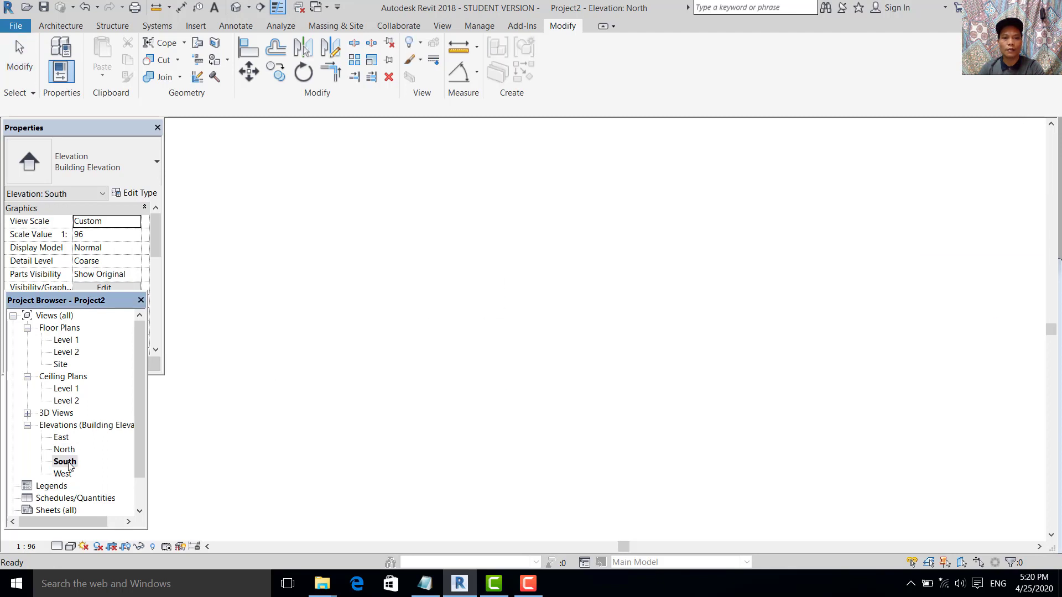
pyautogui.scroll(4, 581, 299)
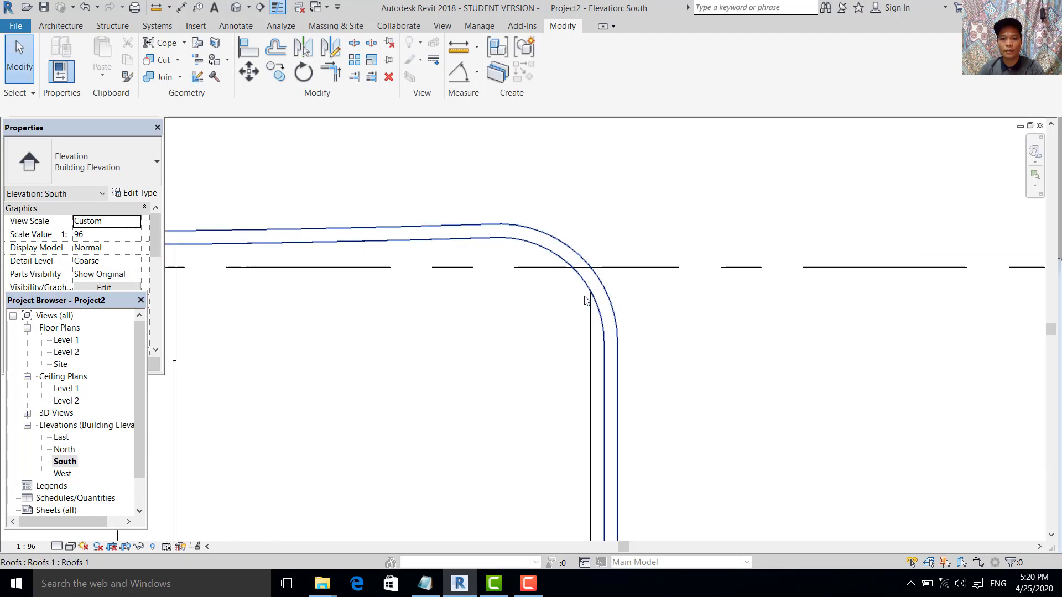
pyautogui.click(592, 318)
pyautogui.click(711, 333)
pyautogui.scroll(-4, 699, 340)
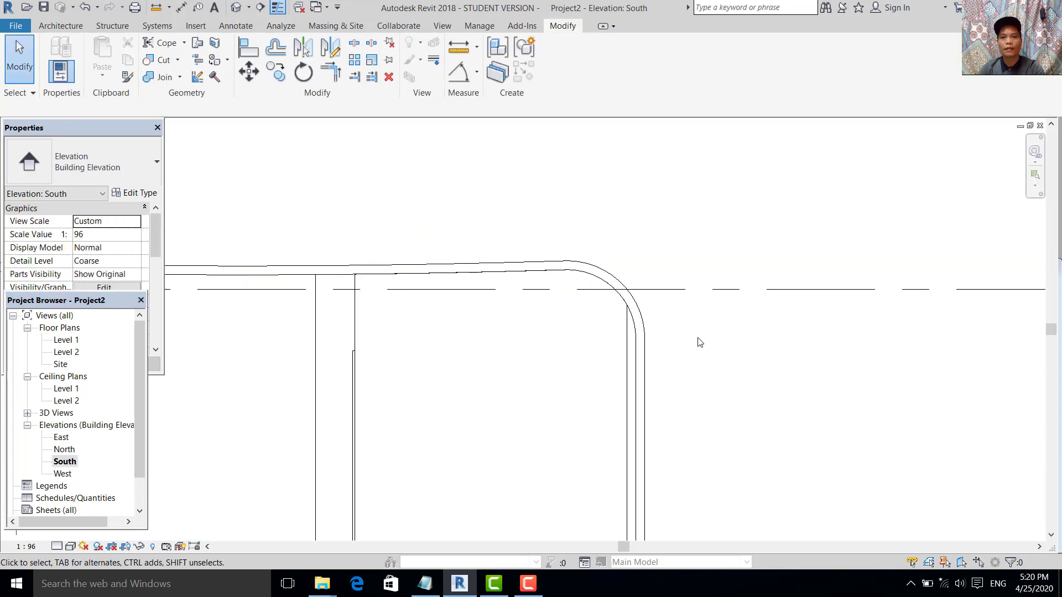
pyautogui.moveTo(699, 341); pyautogui.dragTo(731, 316, button='middle')
pyautogui.doubleClick(63, 475)
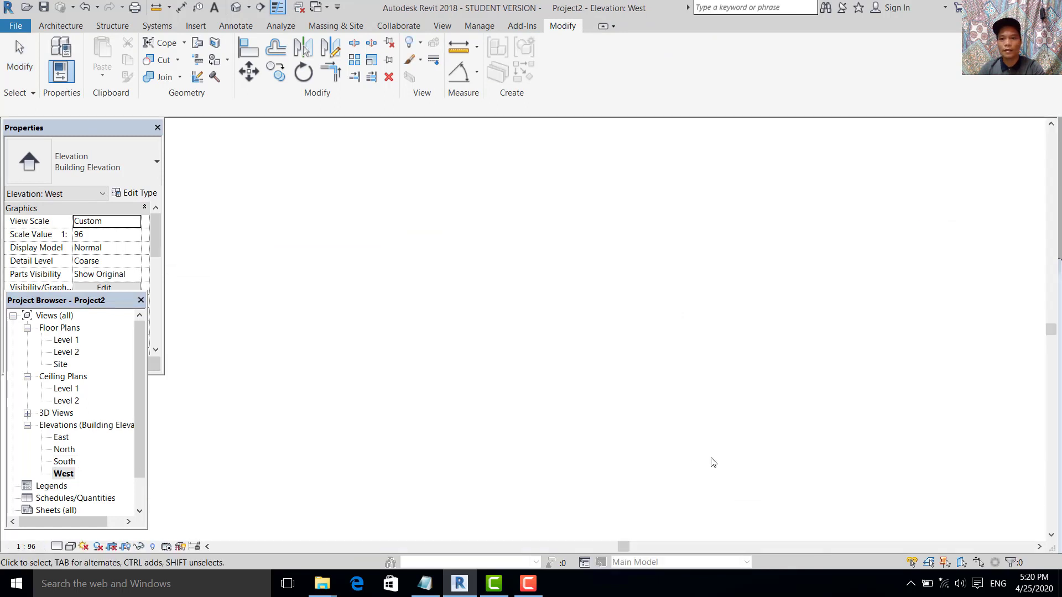
pyautogui.scroll(3, 588, 332)
pyautogui.scroll(1, 250, 312)
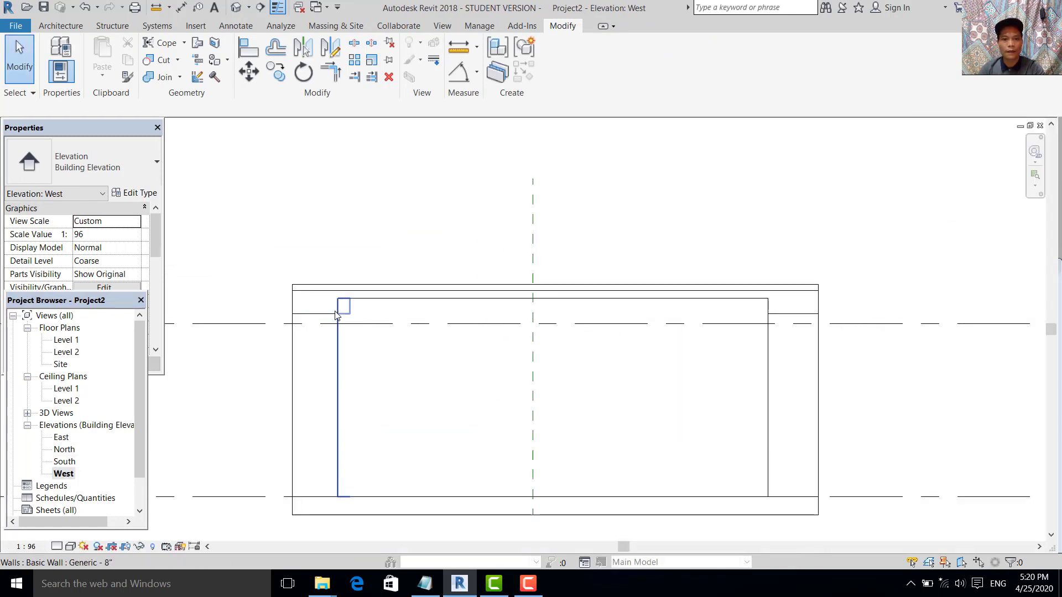
pyautogui.scroll(-2, 402, 197)
# - Return to the 3D view and inspect the long front wall, the opening and the roof's rounded corner
pyautogui.click(247, 10)
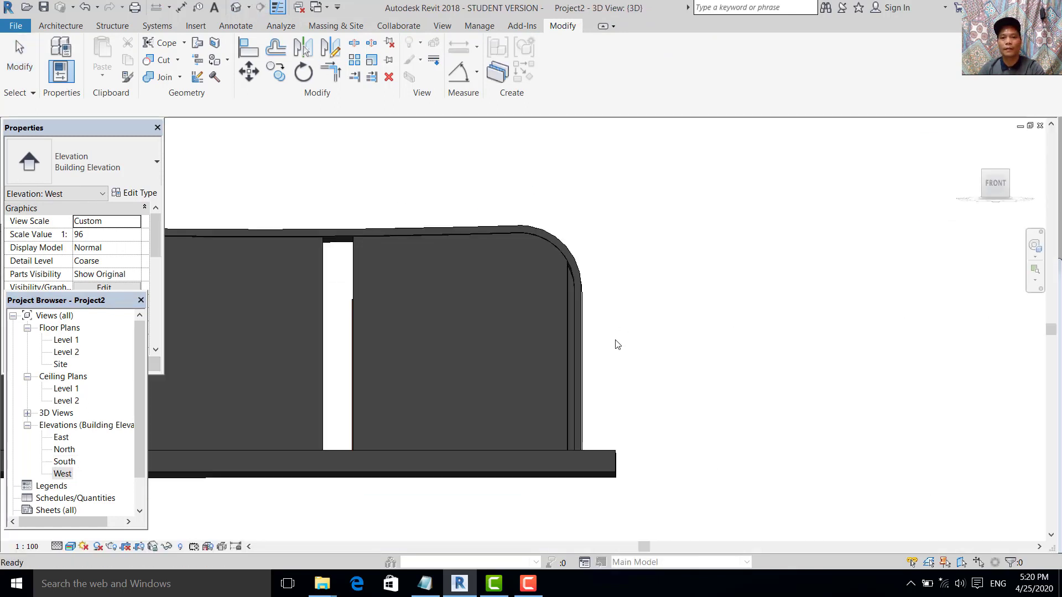
pyautogui.keyDown('shift'); pyautogui.moveTo(494, 384); pyautogui.dragTo(549, 348, button='middle'); pyautogui.keyUp('shift')
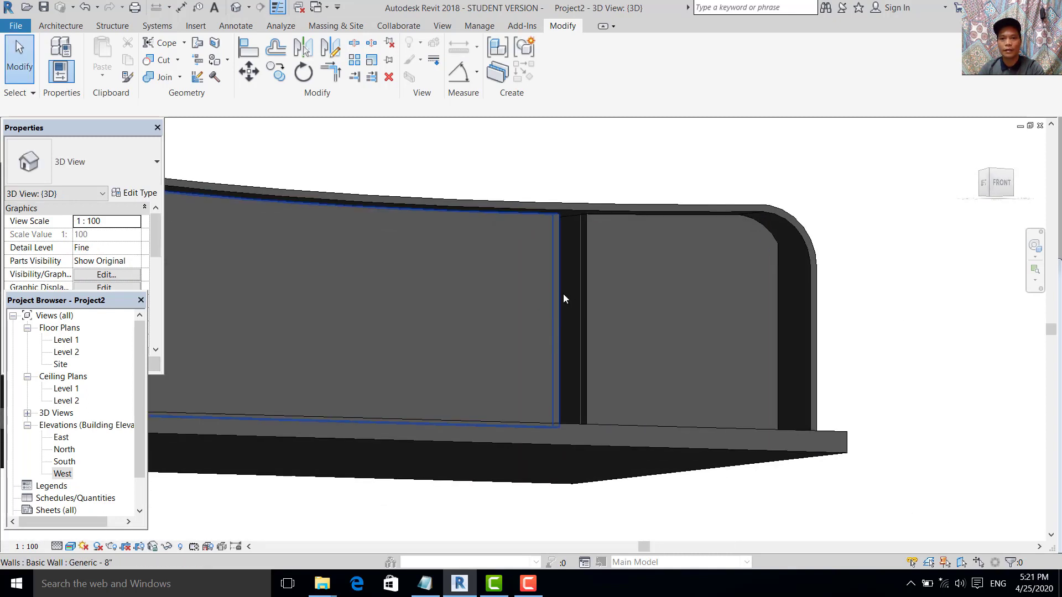
pyautogui.moveTo(563, 295); pyautogui.dragTo(532, 295, button='middle')
pyautogui.click(519, 329)
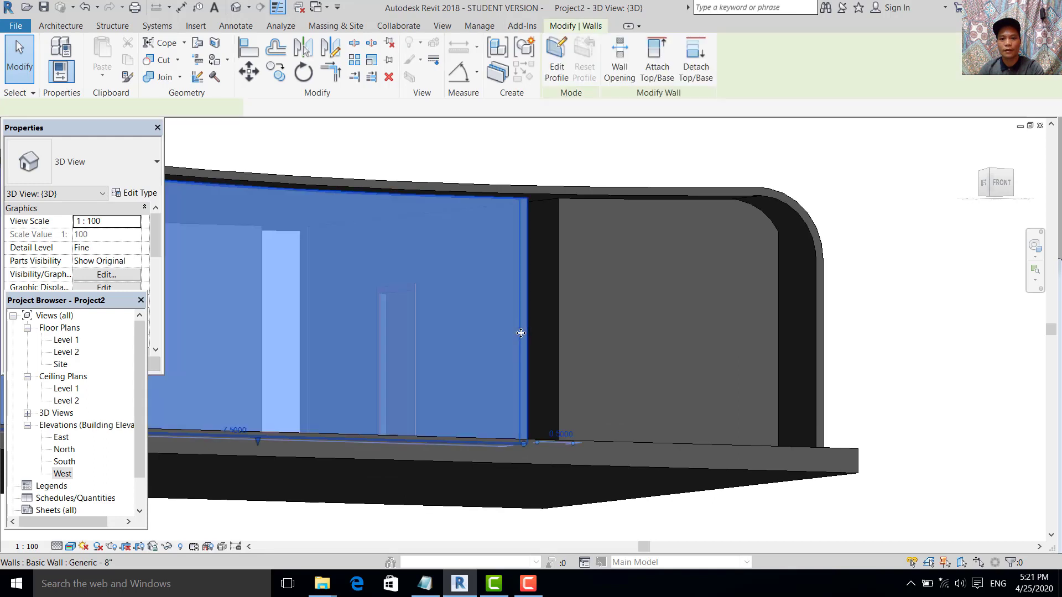
pyautogui.keyDown('shift'); pyautogui.moveTo(546, 376); pyautogui.dragTo(477, 410, button='middle'); pyautogui.keyUp('shift')
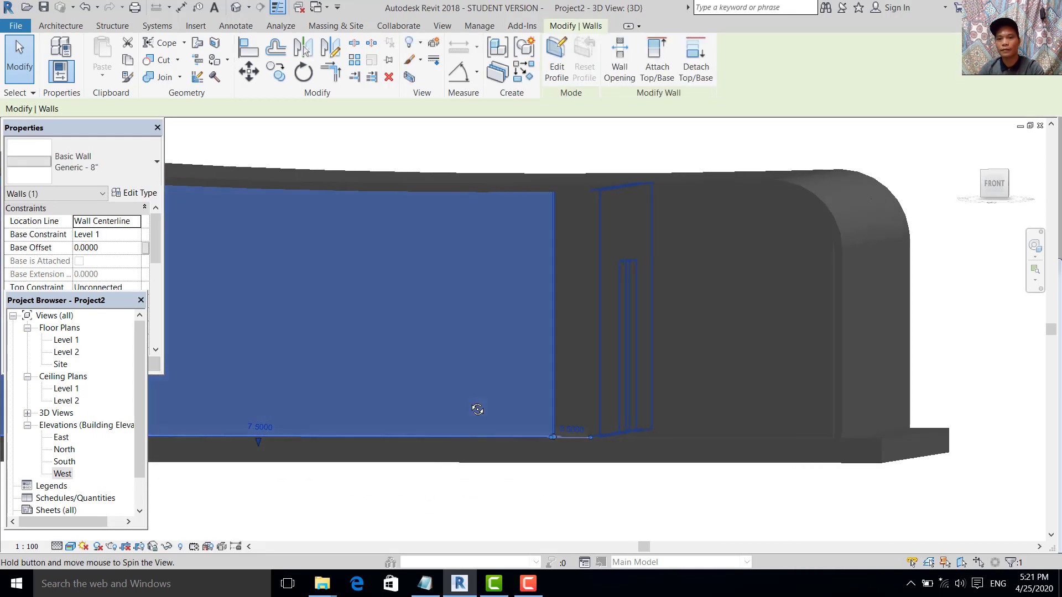
pyautogui.click(259, 493)
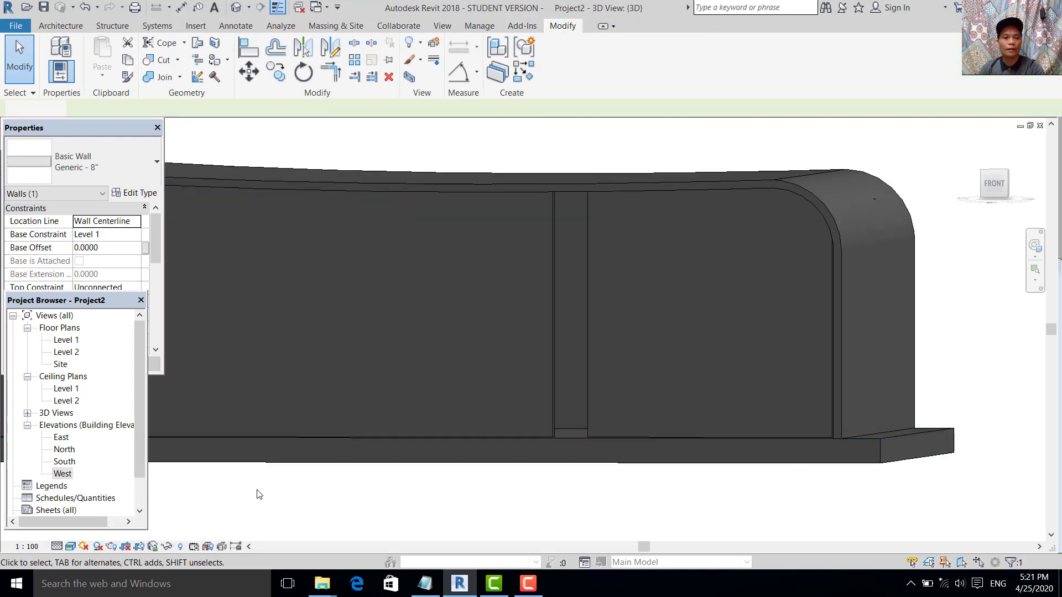
# - Inspect the interior partitions and doors in Wireframe style, and set the 3D view's visual style to Realistic
pyautogui.click(70, 546)
pyautogui.click(166, 462)
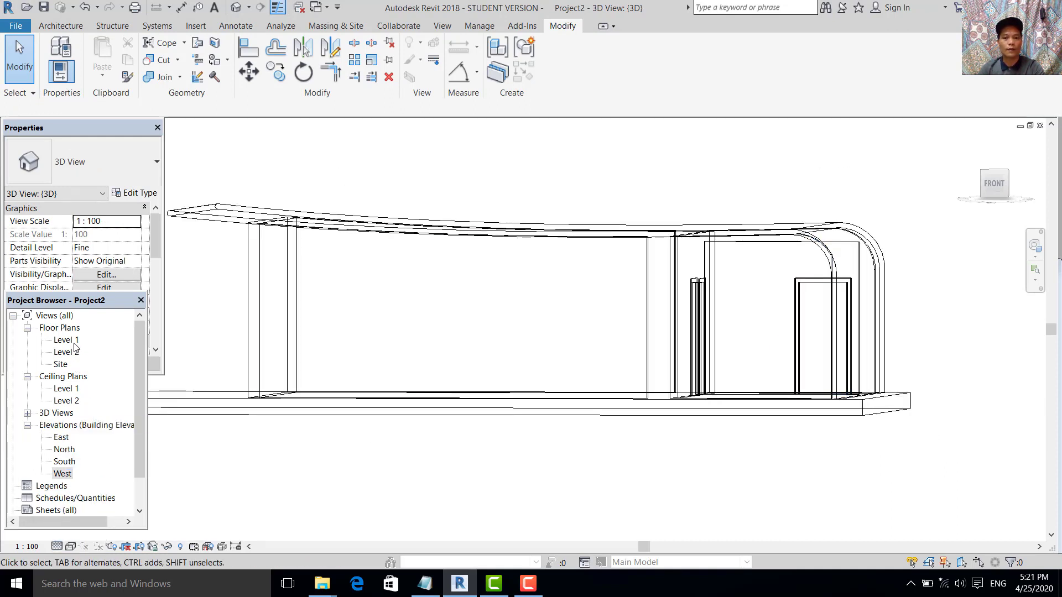
pyautogui.keyDown('shift'); pyautogui.moveTo(723, 364); pyautogui.dragTo(771, 363, button='middle'); pyautogui.keyUp('shift')
pyautogui.scroll(1, 691, 311)
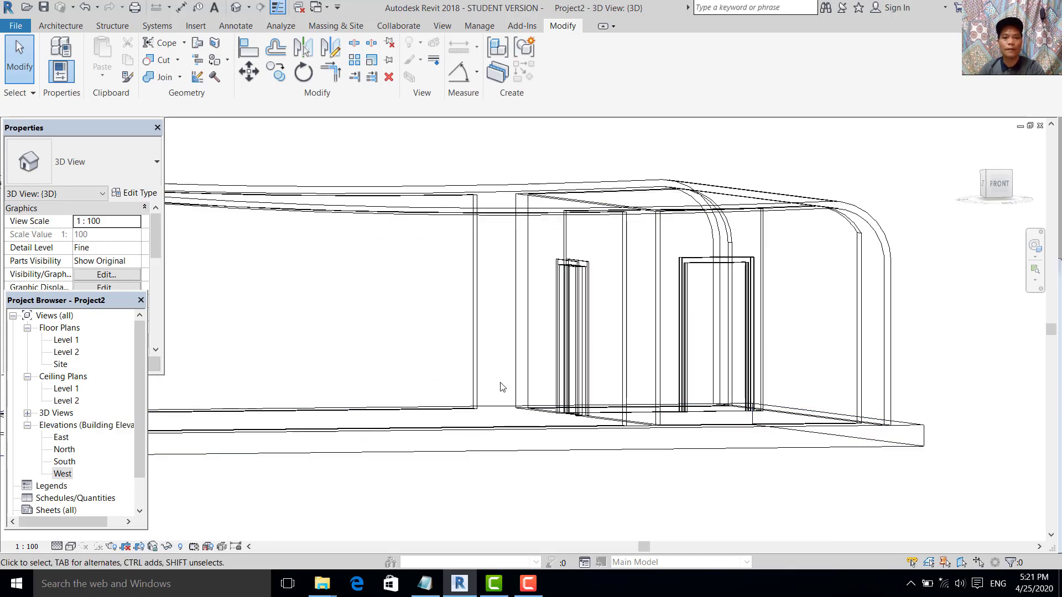
pyautogui.scroll(-1, 555, 406)
pyautogui.keyDown('shift'); pyautogui.moveTo(524, 422); pyautogui.dragTo(421, 361, button='middle'); pyautogui.keyUp('shift')
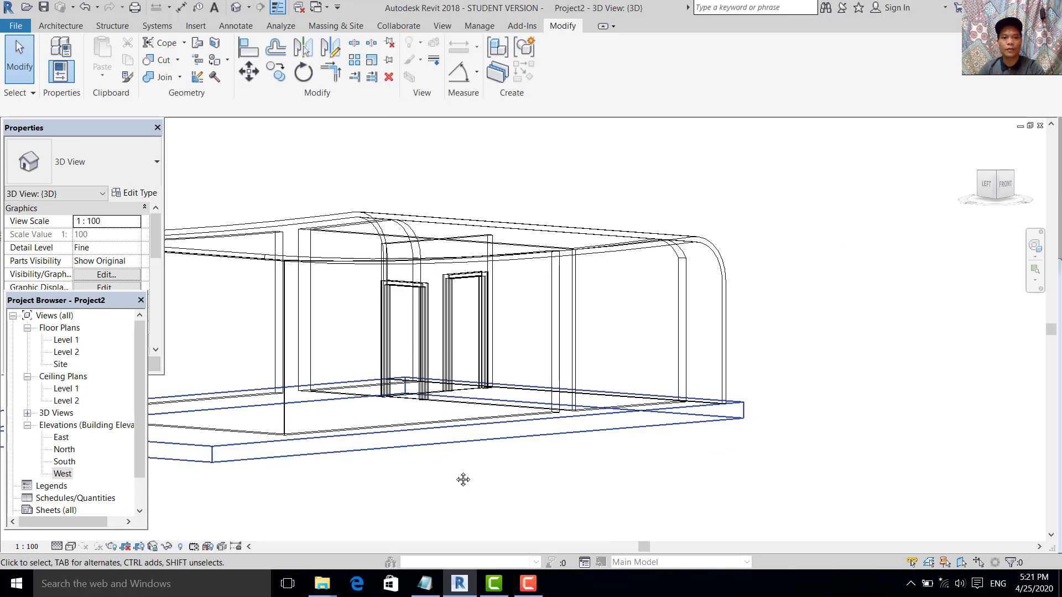
pyautogui.moveTo(464, 482); pyautogui.dragTo(615, 495, button='middle')
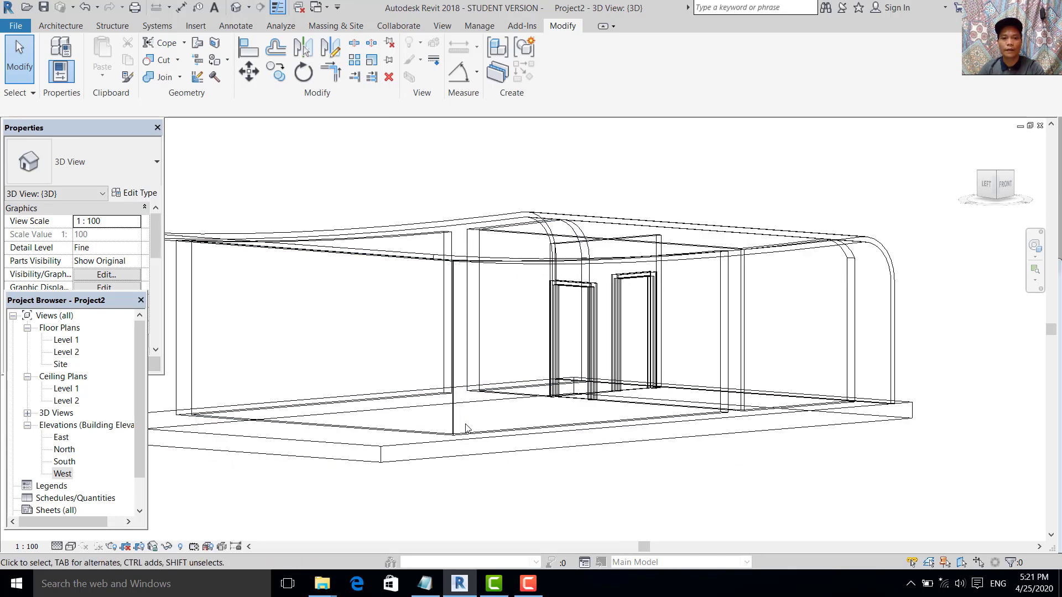
pyautogui.click(70, 547)
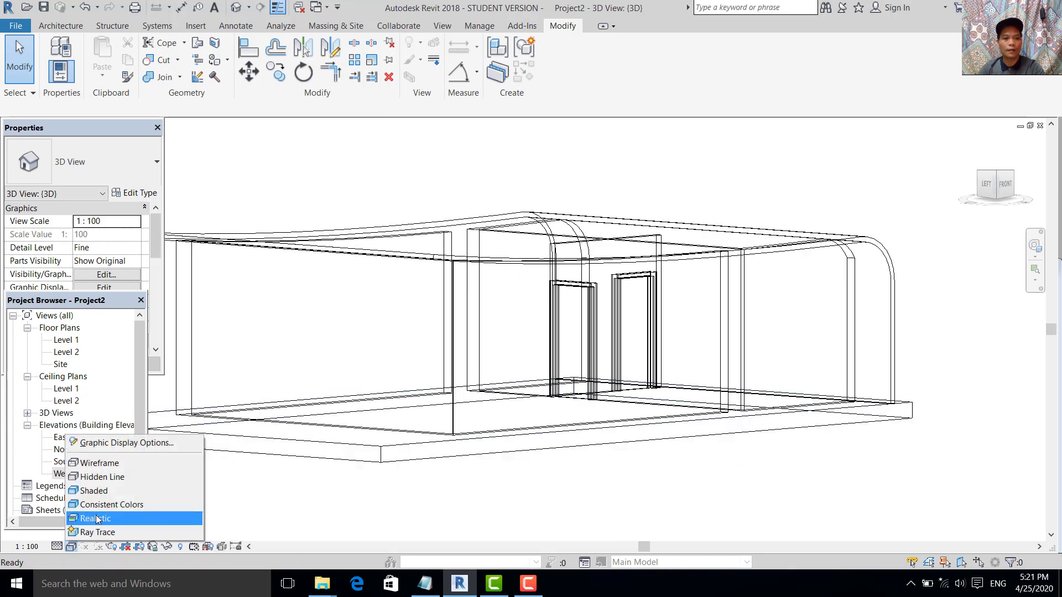
pyautogui.click(94, 518)
# - Change the large room's front, side and back exterior walls to the Curtain Wall Storefront type
pyautogui.click(550, 348)
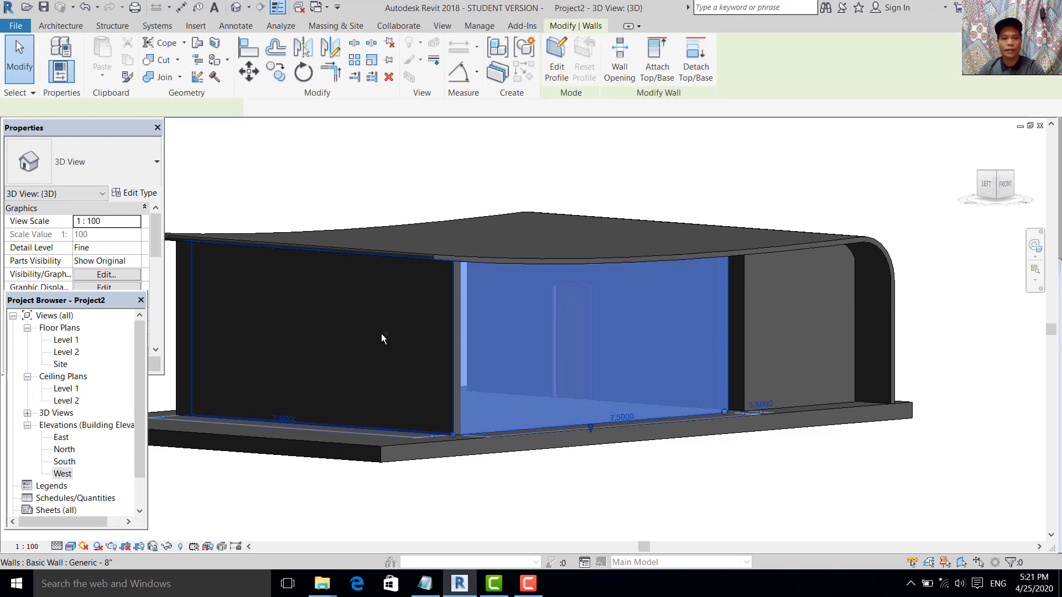
pyautogui.keyDown('ctrl'); pyautogui.click(350, 360); pyautogui.keyUp('ctrl')
pyautogui.keyDown('shift'); pyautogui.moveTo(354, 359); pyautogui.dragTo(519, 410, button='middle'); pyautogui.keyUp('shift')
pyautogui.keyDown('ctrl'); pyautogui.click(349, 380); pyautogui.keyUp('ctrl')
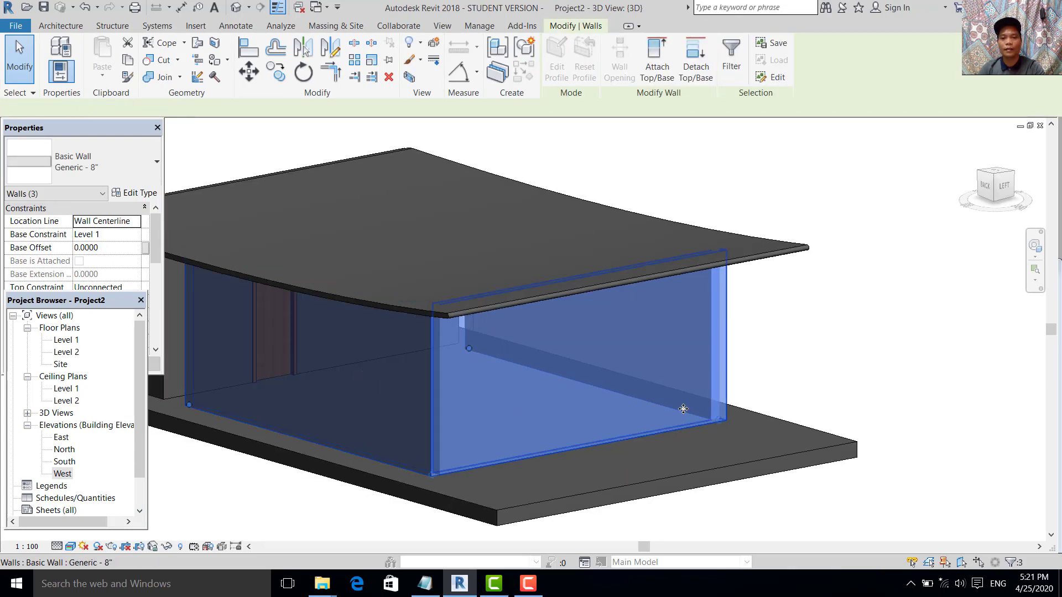
pyautogui.keyDown('shift'); pyautogui.moveTo(683, 410); pyautogui.dragTo(460, 436, button='middle'); pyautogui.keyUp('shift')
pyautogui.click(118, 164)
pyautogui.scroll(-3, 94, 359)
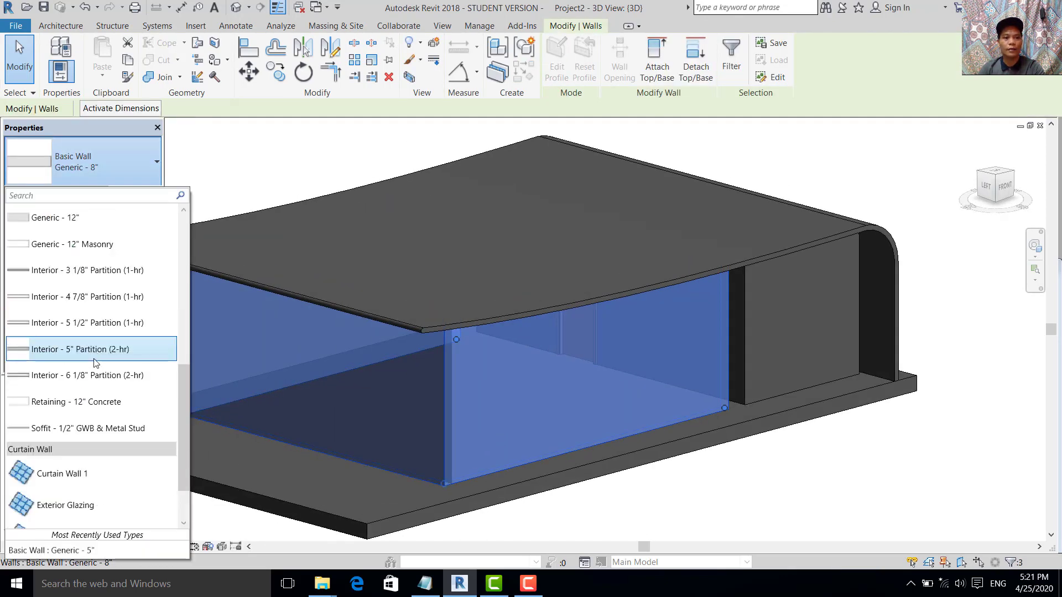
pyautogui.click(66, 500)
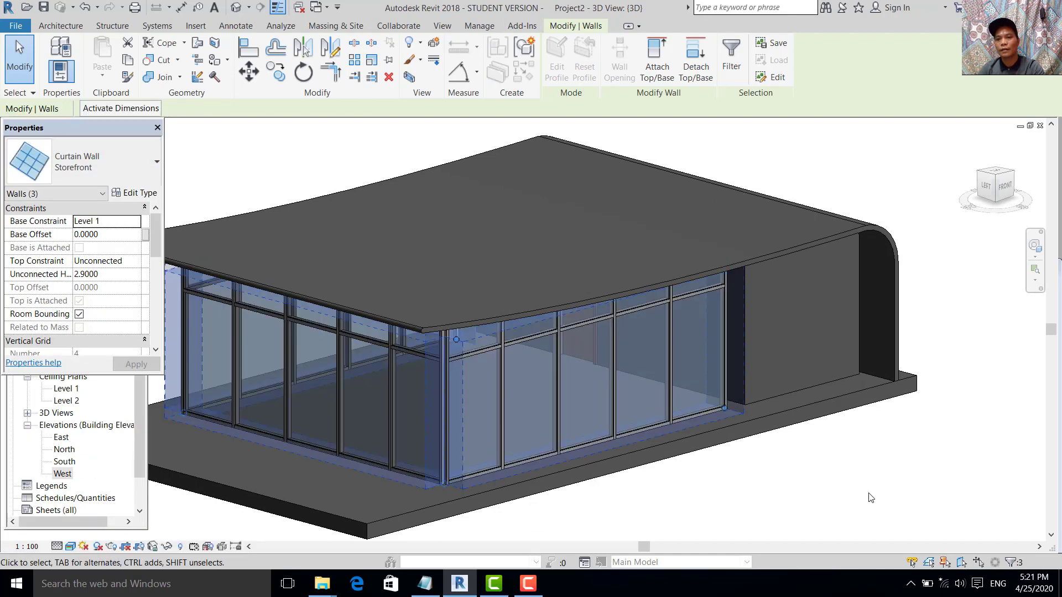
pyautogui.press('Escape')
pyautogui.keyDown('shift'); pyautogui.moveTo(766, 438); pyautogui.dragTo(721, 404, button='middle'); pyautogui.keyUp('shift')
# - In the Level 1 floor plan, extend the front storefront curtain wall to 8 m so it meets the partition's end
pyautogui.click(61, 420)
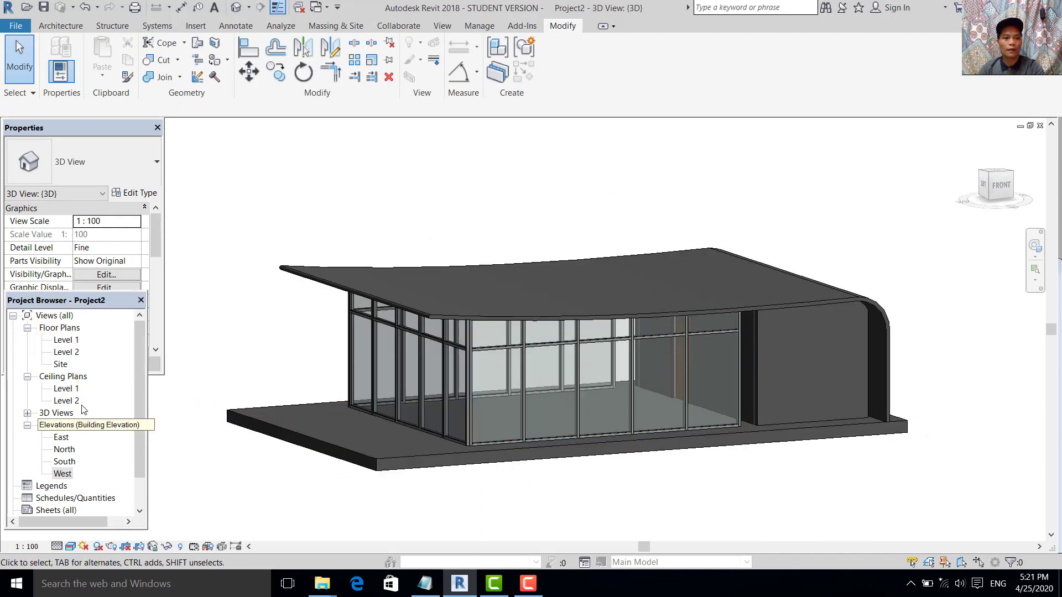
pyautogui.doubleClick(66, 340)
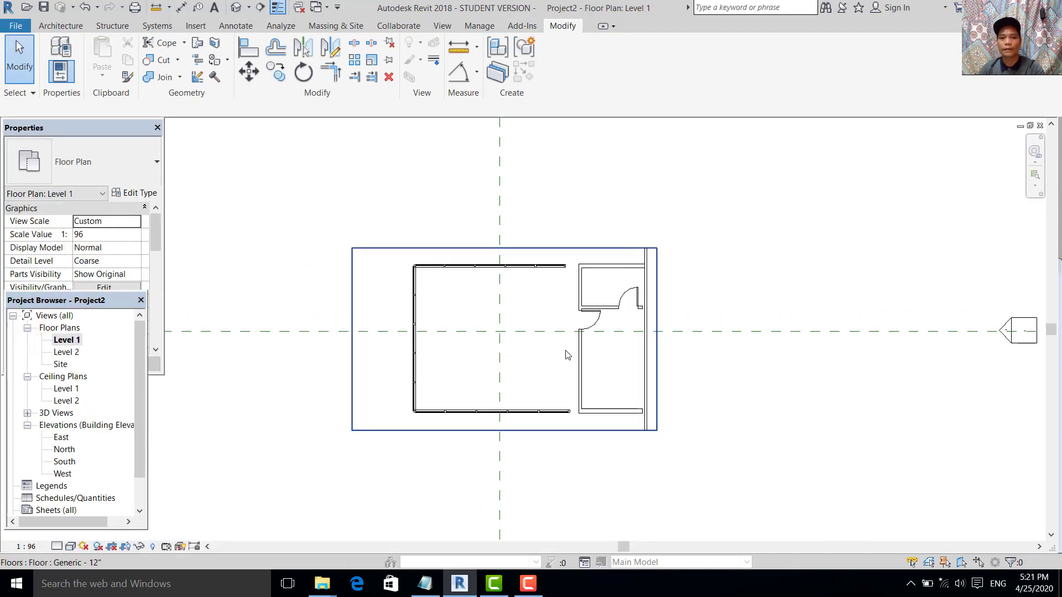
pyautogui.click(547, 468)
pyautogui.scroll(1, 553, 464)
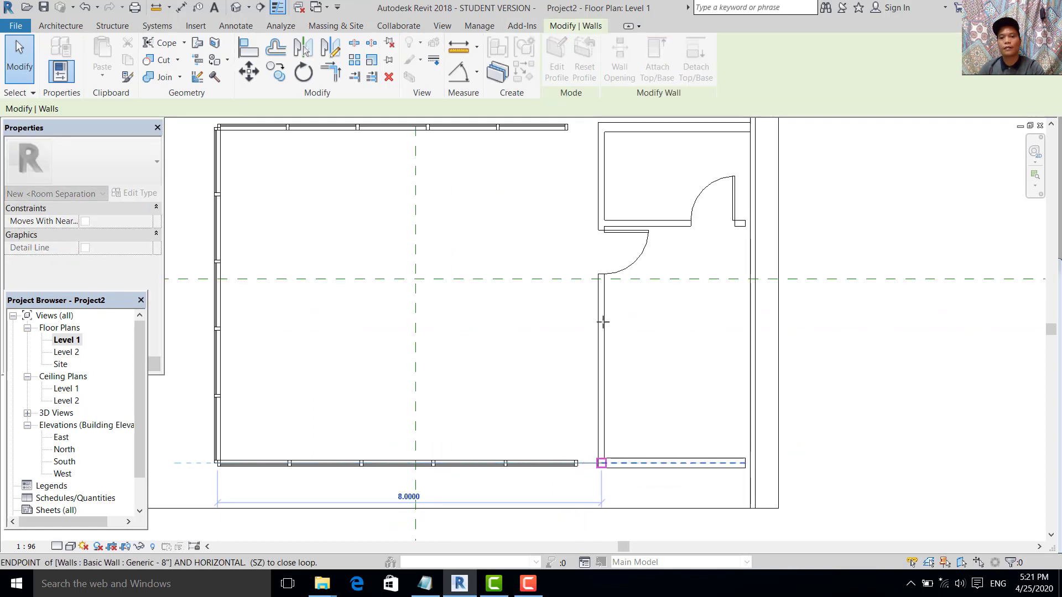
# - Extend the back storefront curtain wall so its end meets the interior partition's back corner
pyautogui.moveTo(543, 144); pyautogui.dragTo(558, 309, button='middle')
pyautogui.scroll(2, 550, 225)
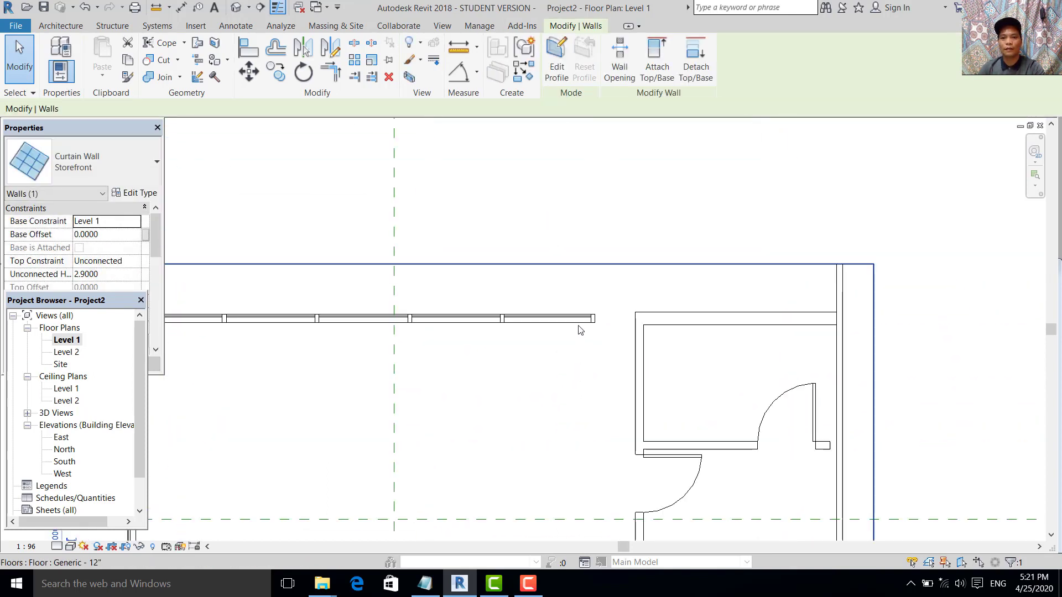
pyautogui.click(587, 320)
pyautogui.scroll(1, 603, 328)
pyautogui.moveTo(595, 319); pyautogui.dragTo(646, 316)
pyautogui.moveTo(663, 279); pyautogui.dragTo(670, 286)
pyautogui.scroll(-3, 668, 281)
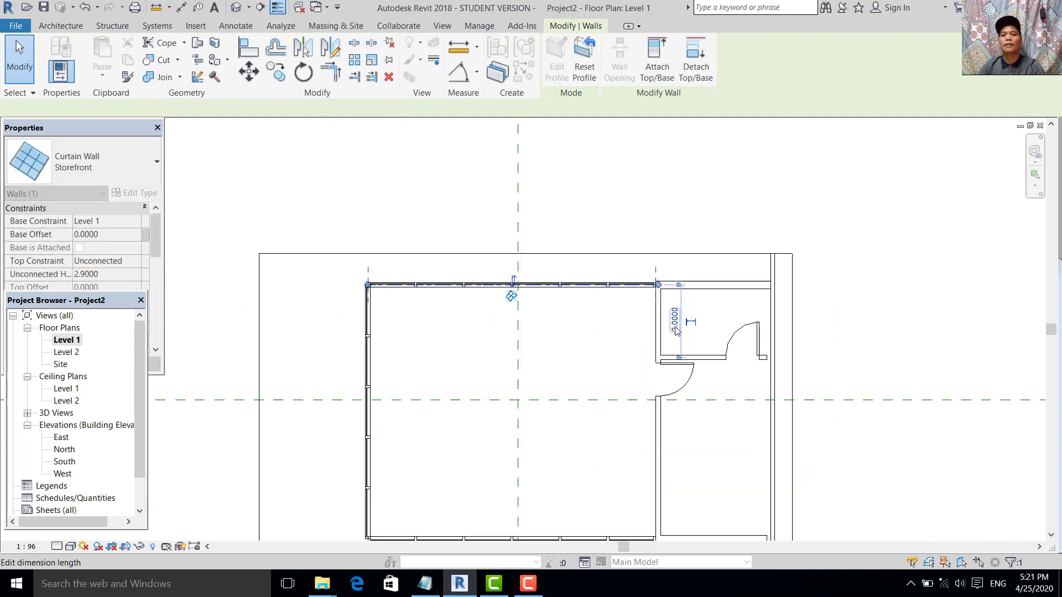
pyautogui.moveTo(676, 310); pyautogui.dragTo(661, 278, button='middle')
pyautogui.scroll(-1, 706, 261)
pyautogui.click(806, 240)
# - Examine where the curtain walls meet the partition in plan, and inspect the storefront facade in the 3D view
pyautogui.moveTo(639, 416); pyautogui.dragTo(635, 390, button='middle')
pyautogui.scroll(2, 652, 321)
pyautogui.scroll(1, 614, 319)
pyautogui.scroll(-2, 617, 324)
pyautogui.moveTo(623, 354); pyautogui.dragTo(625, 372, button='middle')
pyautogui.scroll(2, 509, 321)
pyautogui.scroll(-1, 513, 320)
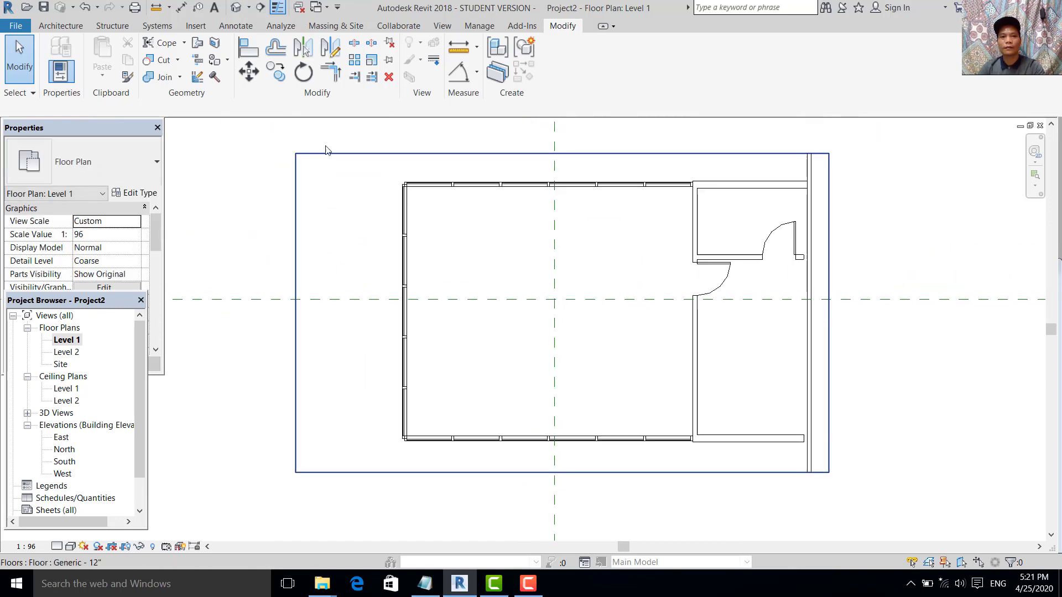
pyautogui.click(237, 7)
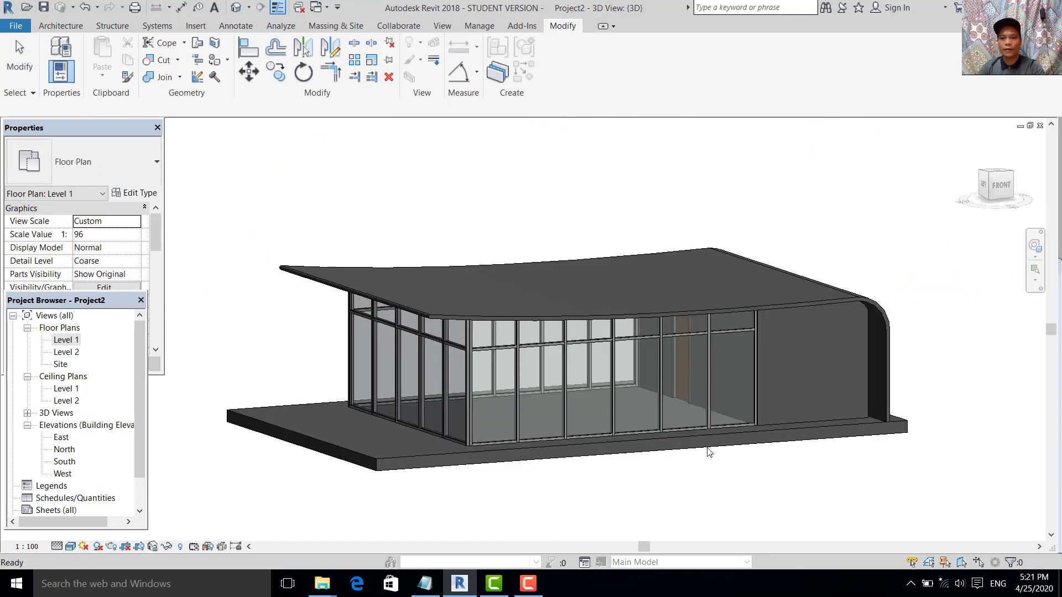
pyautogui.keyDown('shift'); pyautogui.moveTo(509, 449); pyautogui.dragTo(451, 421, button='middle'); pyautogui.keyUp('shift')
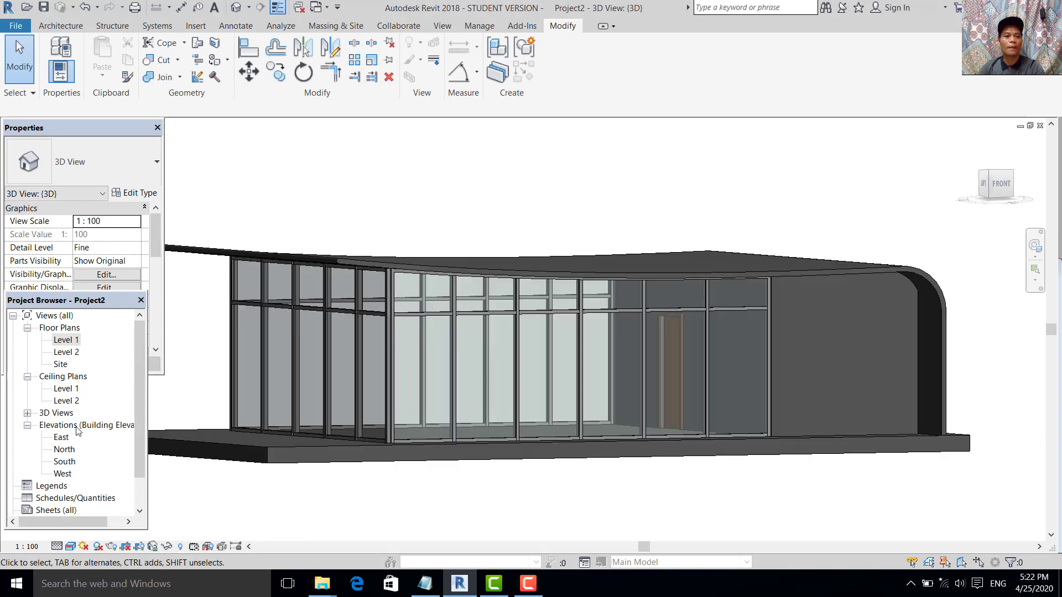
# - In the Level 1 floor plan, draw a section line across the large room beside the partition and flip it to face the partition
pyautogui.doubleClick(63, 340)
pyautogui.scroll(-2, 505, 360)
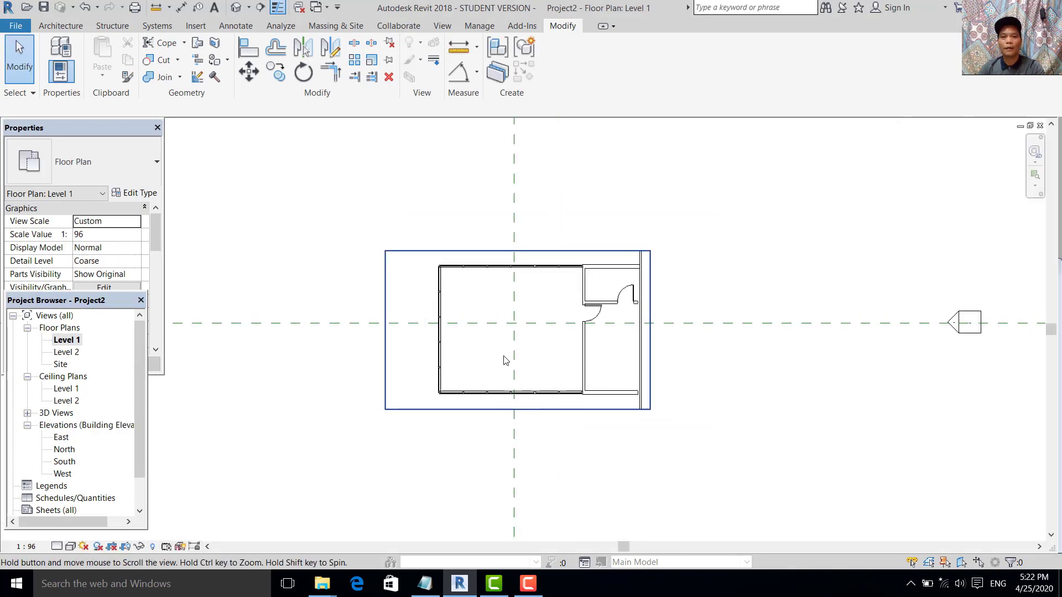
pyautogui.scroll(2, 526, 371)
pyautogui.moveTo(574, 354); pyautogui.dragTo(574, 363, button='middle')
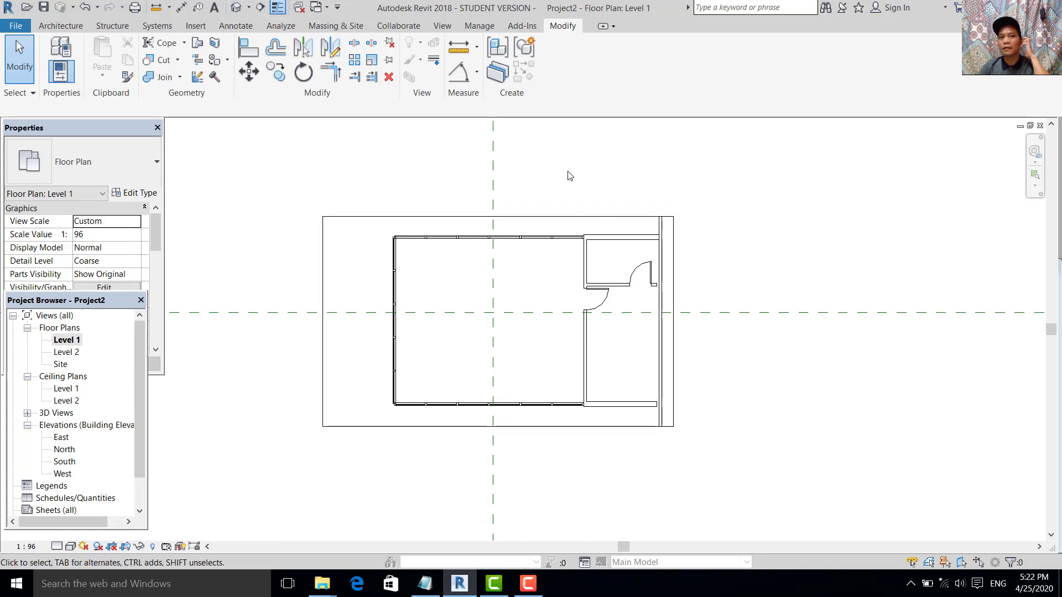
pyautogui.moveTo(510, 193); pyautogui.dragTo(506, 190, button='middle')
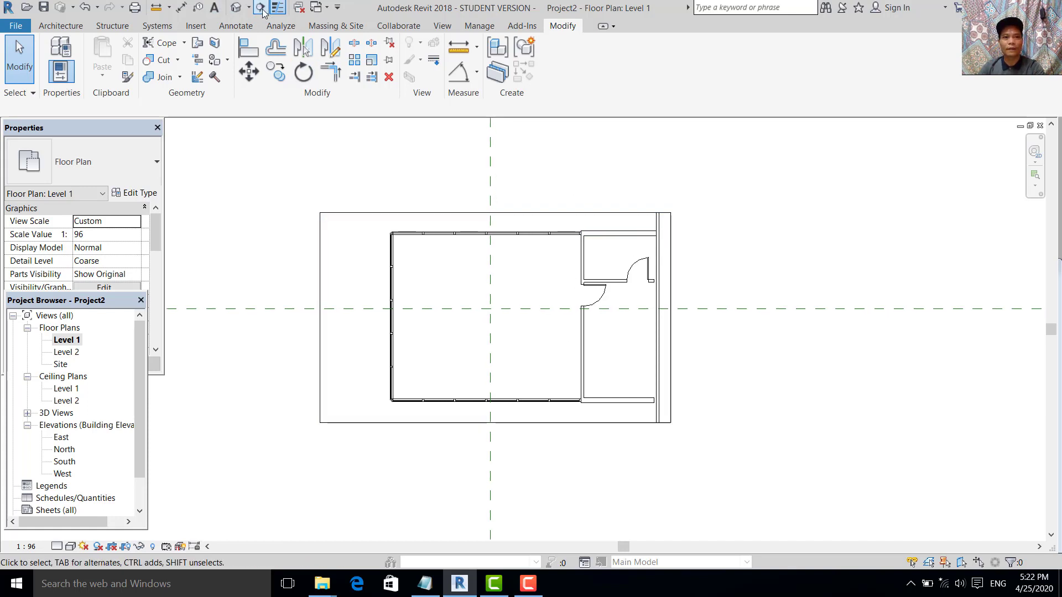
pyautogui.press('s')
pyautogui.press('c')
pyautogui.click(563, 451)
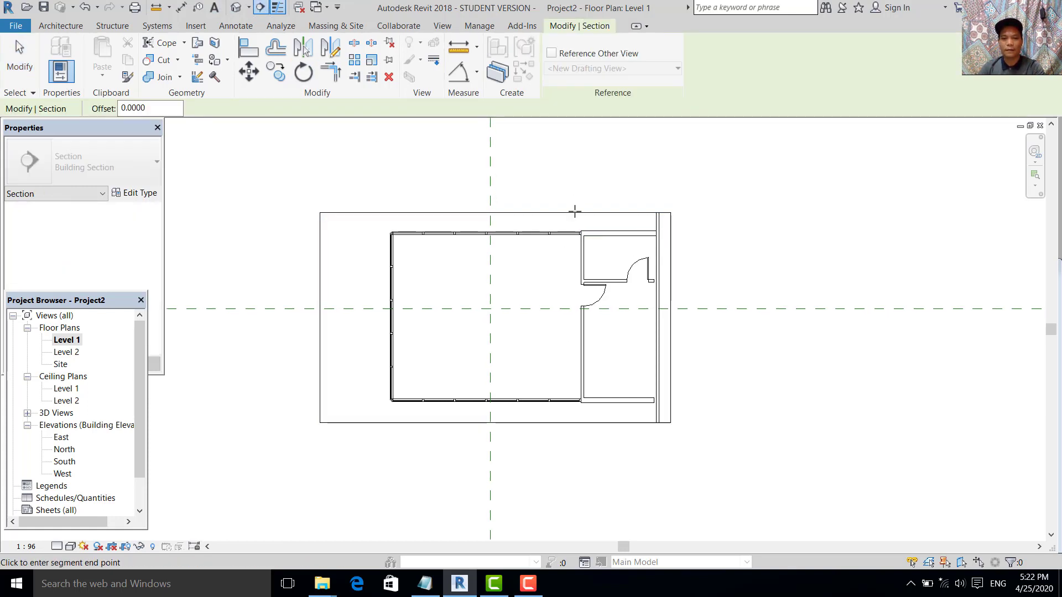
pyautogui.click(564, 148)
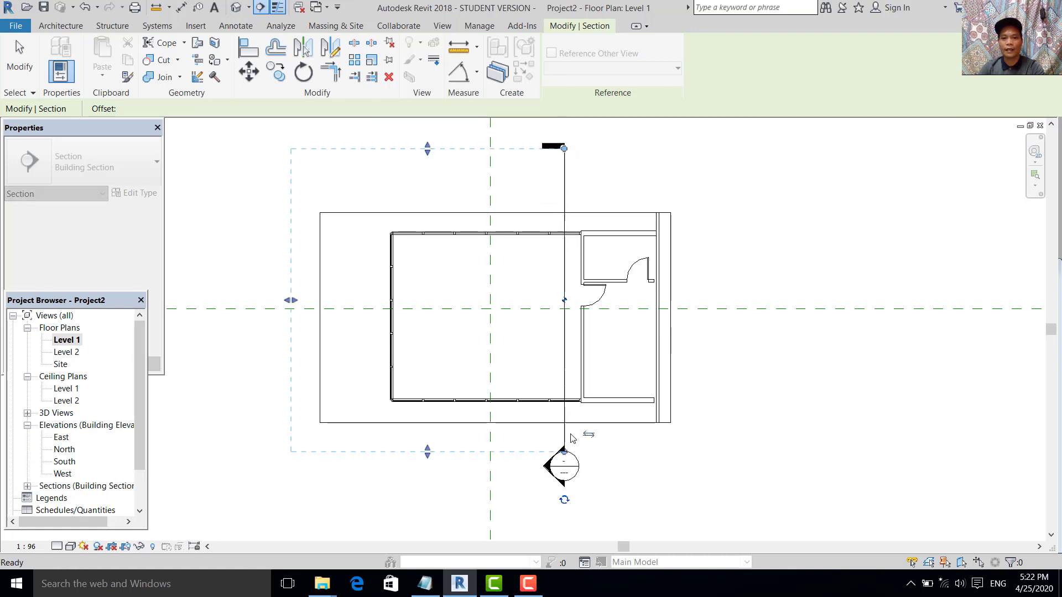
pyautogui.click(588, 435)
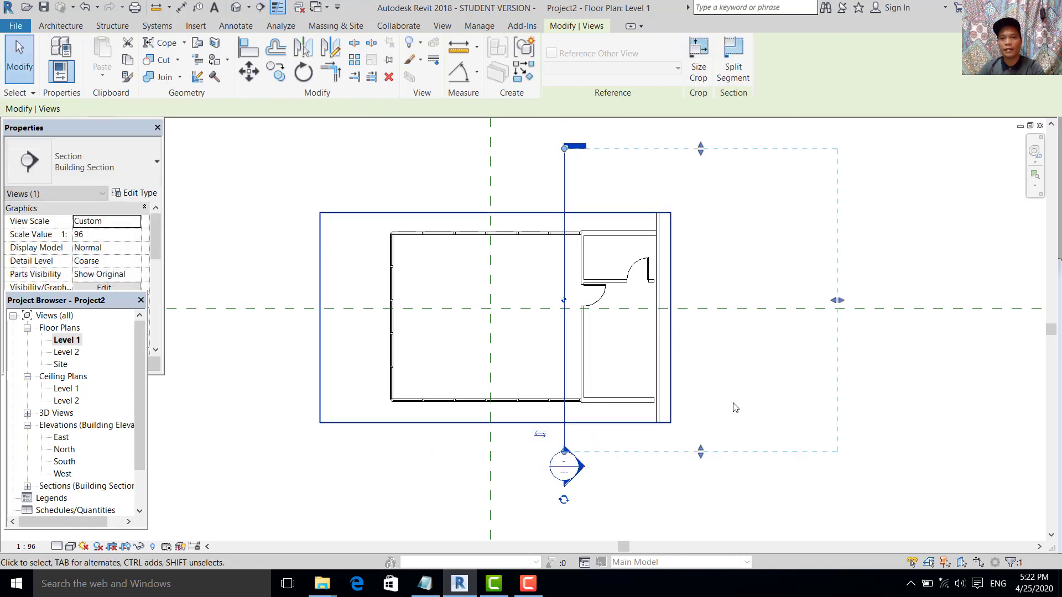
pyautogui.click(710, 494)
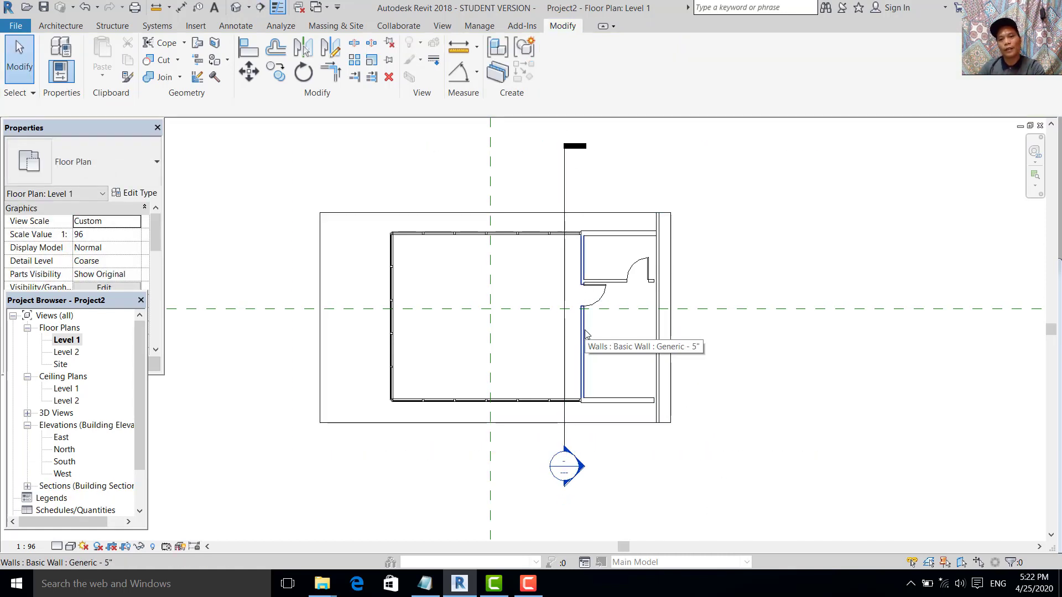
# - Open the new section view and start editing the profile of the Generic - 5" partition wall
pyautogui.doubleClick(570, 468)
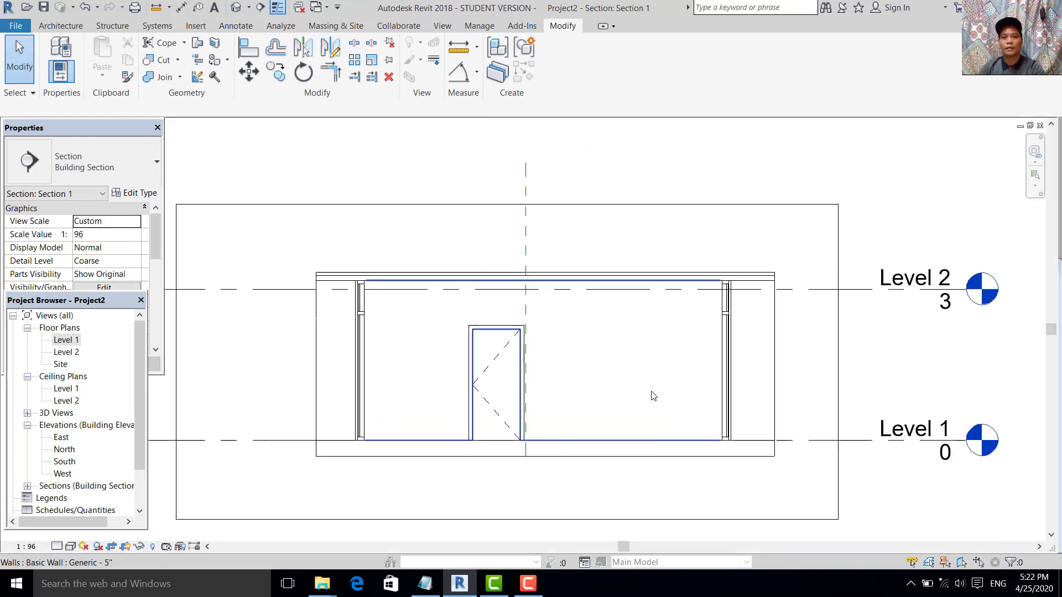
pyautogui.scroll(-2, 641, 387)
pyautogui.scroll(3, 644, 382)
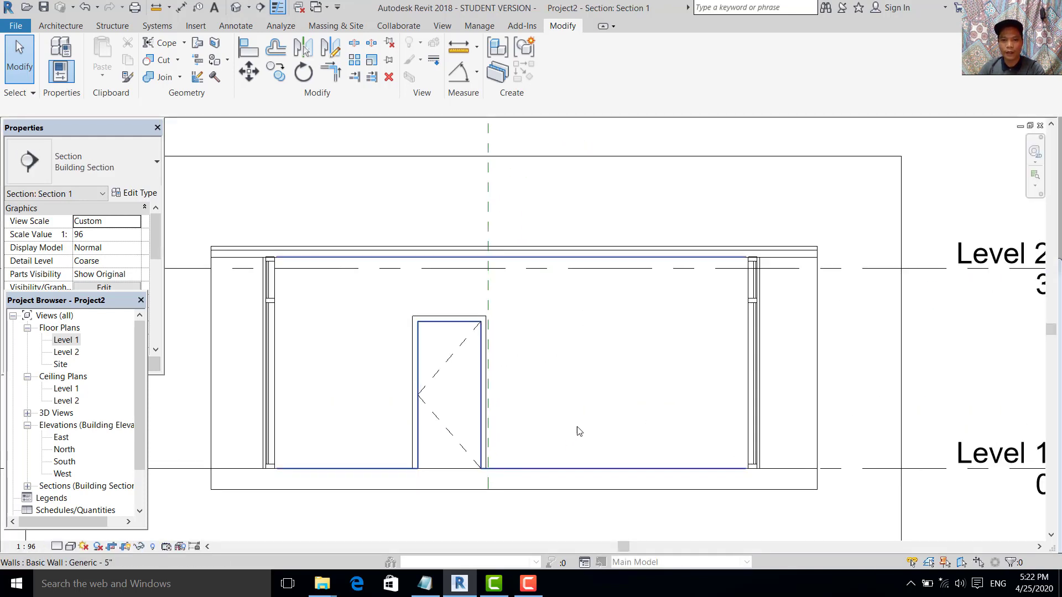
pyautogui.scroll(3, 579, 431)
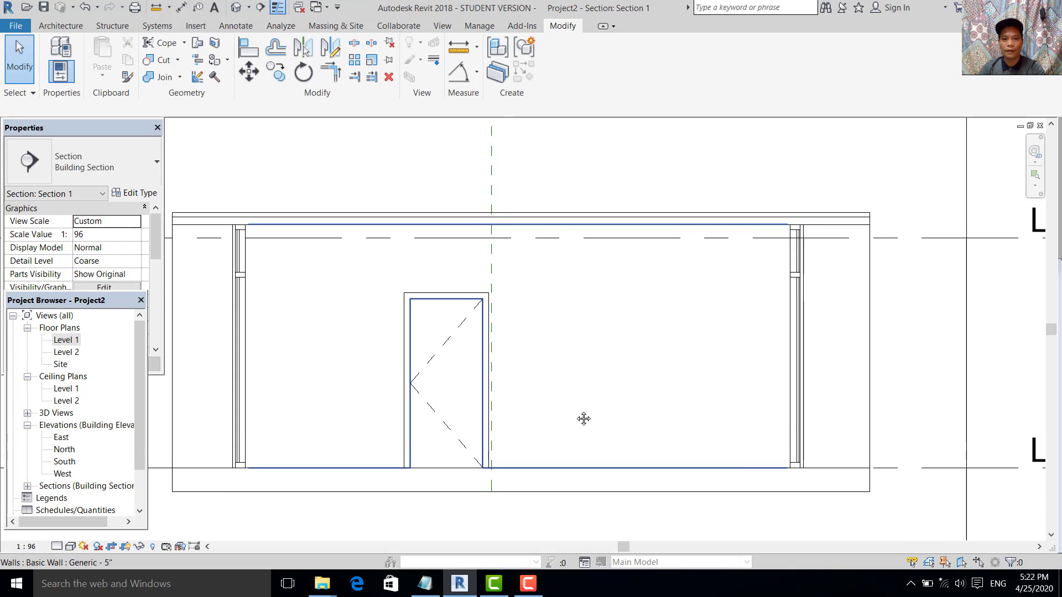
pyautogui.moveTo(584, 419); pyautogui.dragTo(579, 425, button='middle')
pyautogui.doubleClick(669, 473)
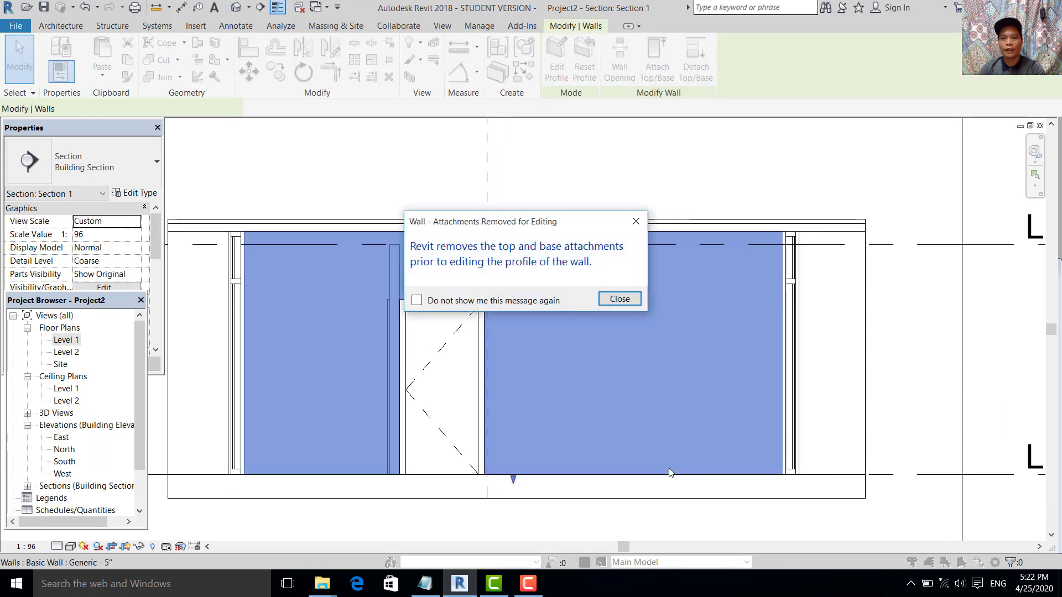
pyautogui.click(620, 299)
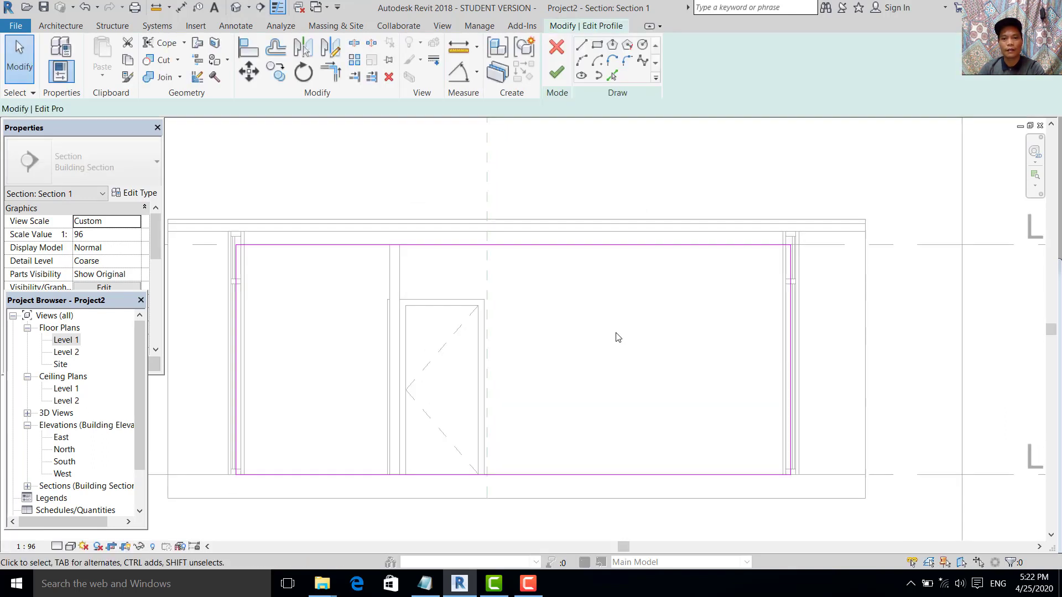
# - Sketch a rectangular opening about 3.2 m by 1.3 m beside the door in the partition's profile
pyautogui.moveTo(602, 296); pyautogui.dragTo(577, 273, button='middle')
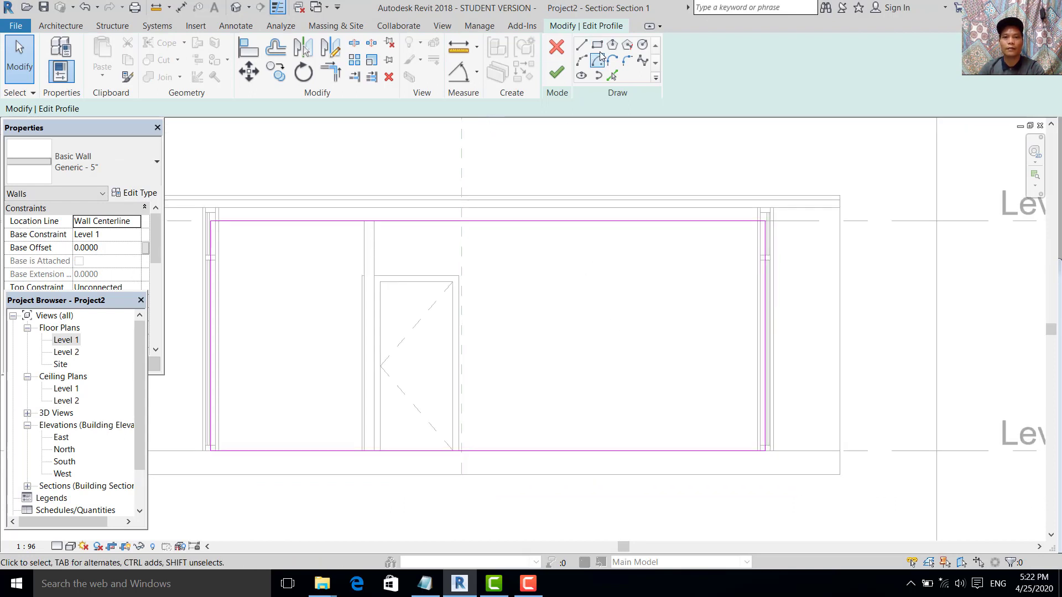
pyautogui.click(485, 312)
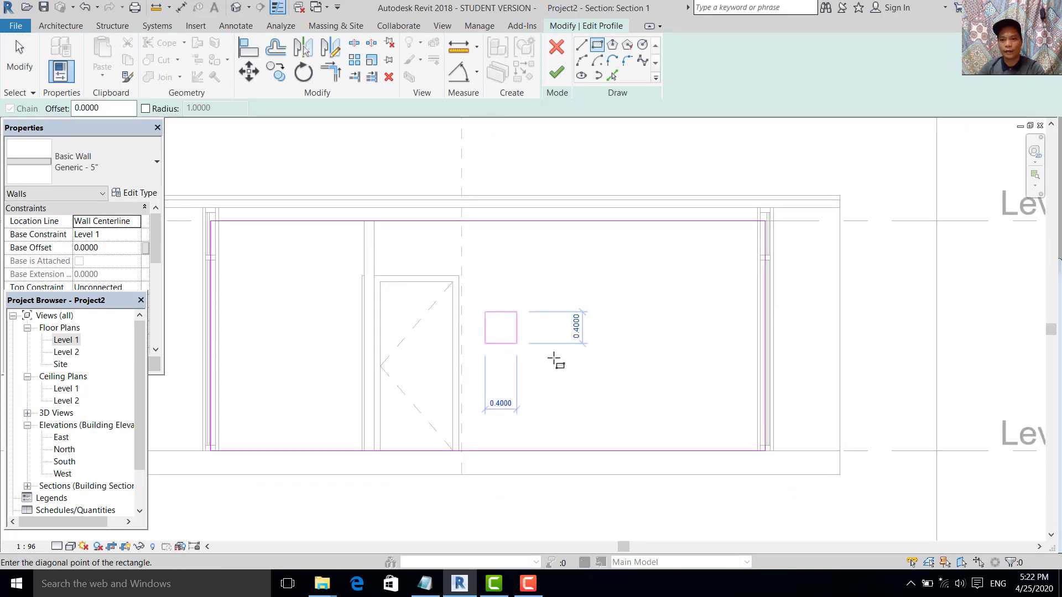
pyautogui.click(737, 415)
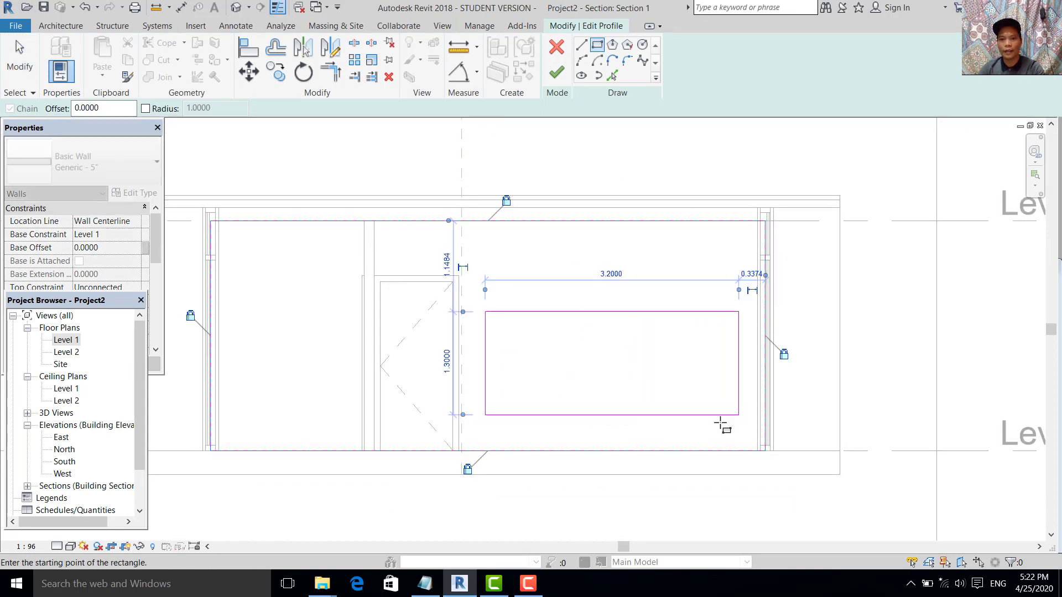
pyautogui.press('Escape')
pyautogui.press('Escape')
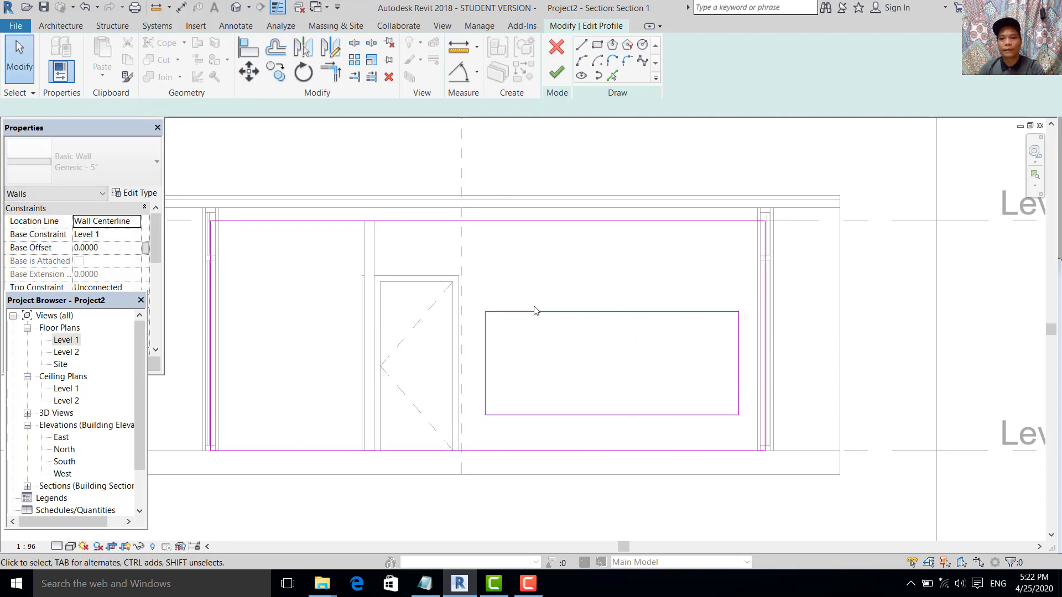
# - Set the opening's lower edge 0.9 m above the wall's base and its height to 2 m
pyautogui.click(535, 313)
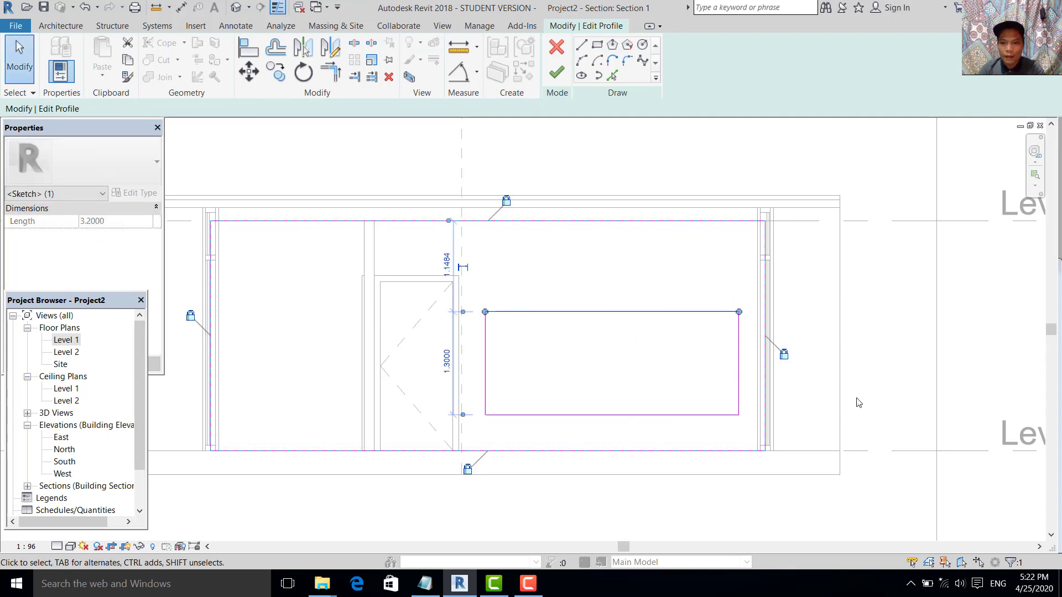
pyautogui.click(577, 416)
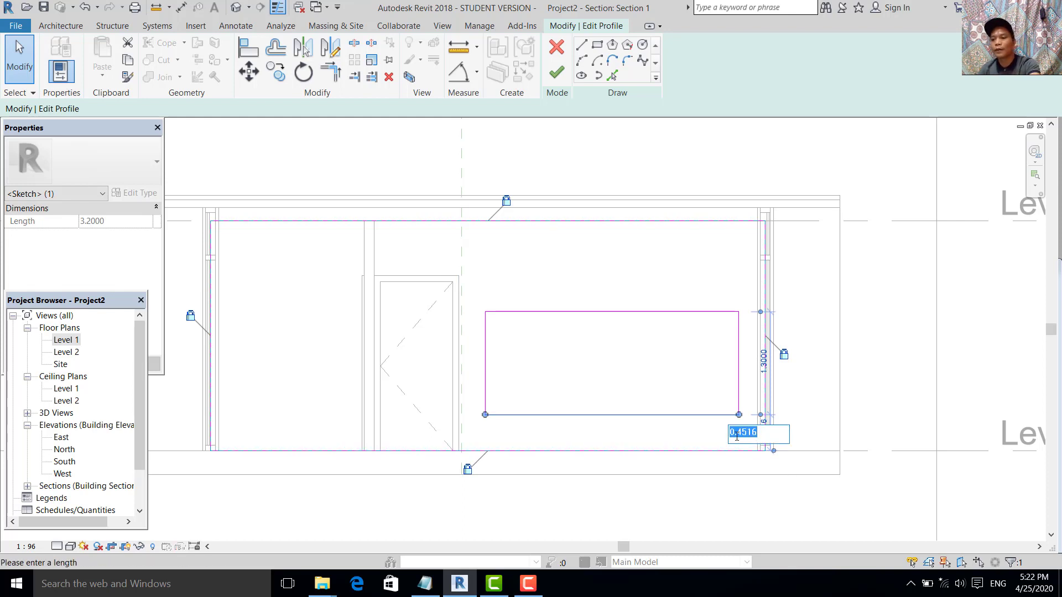
pyautogui.press('Return')
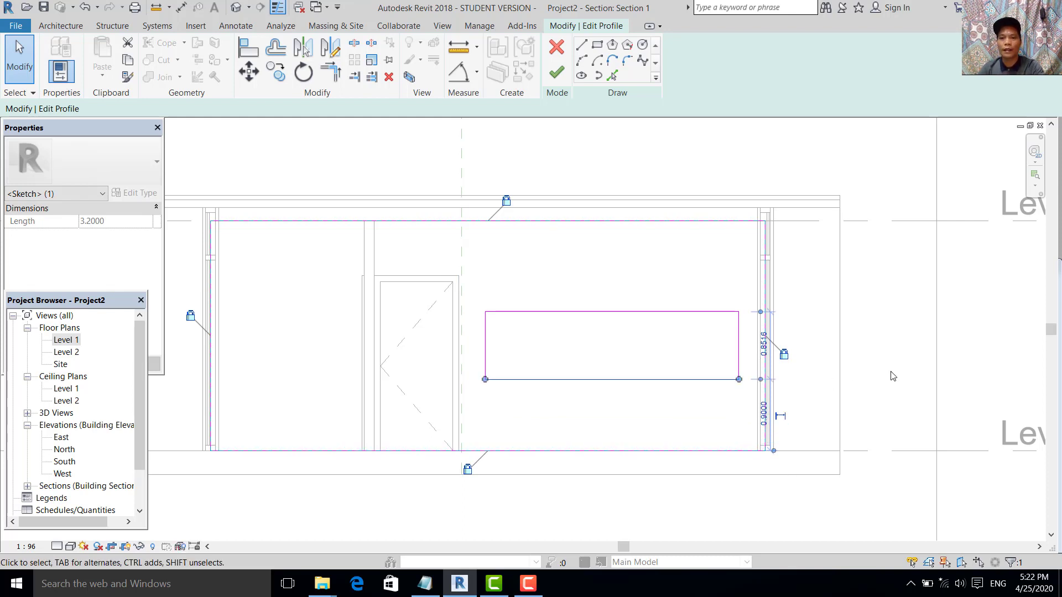
pyautogui.click(637, 312)
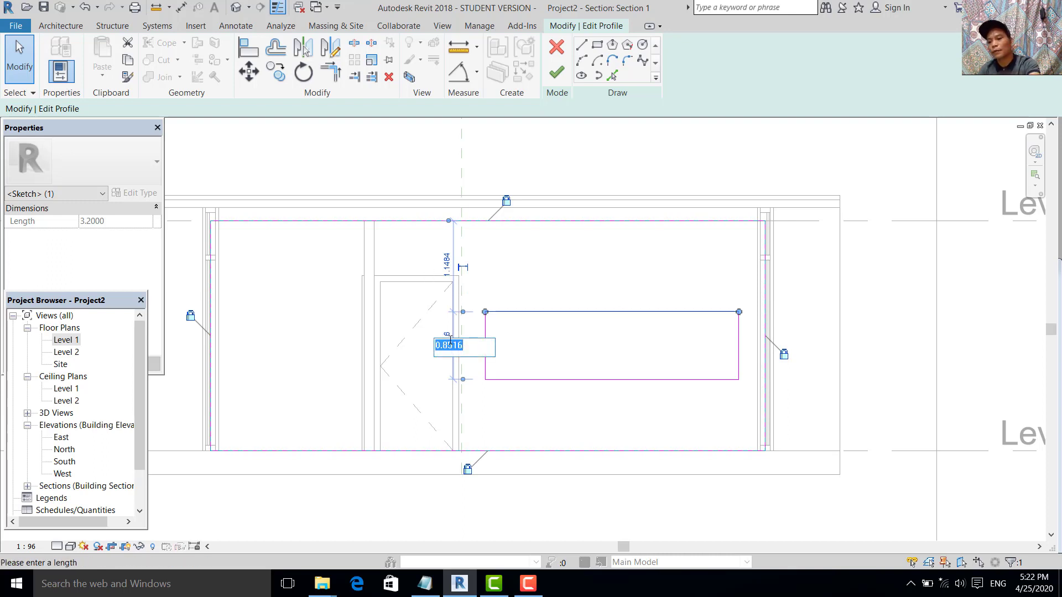
pyautogui.press('Return')
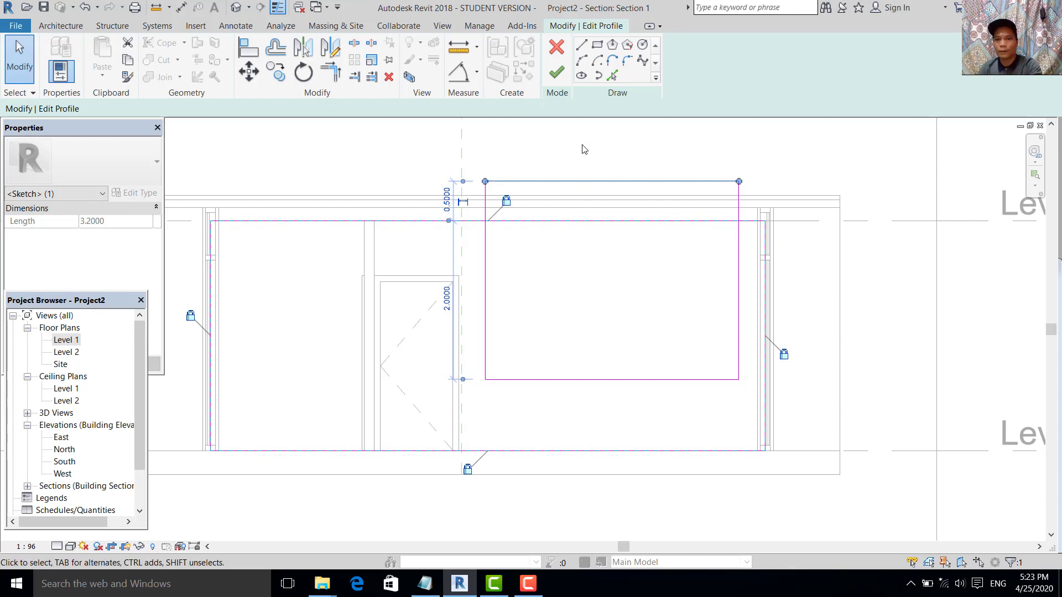
# - Lower the opening's top edge to just below the profile's top line, finish the profile and view the opening in 3D
pyautogui.moveTo(585, 182); pyautogui.dragTo(604, 252)
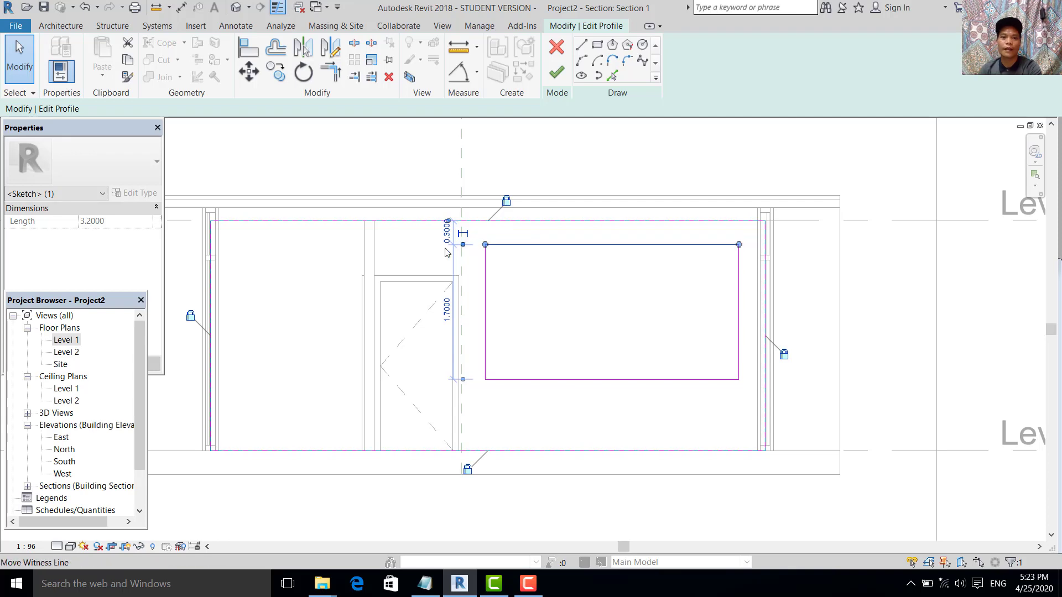
pyautogui.click(778, 159)
pyautogui.click(557, 73)
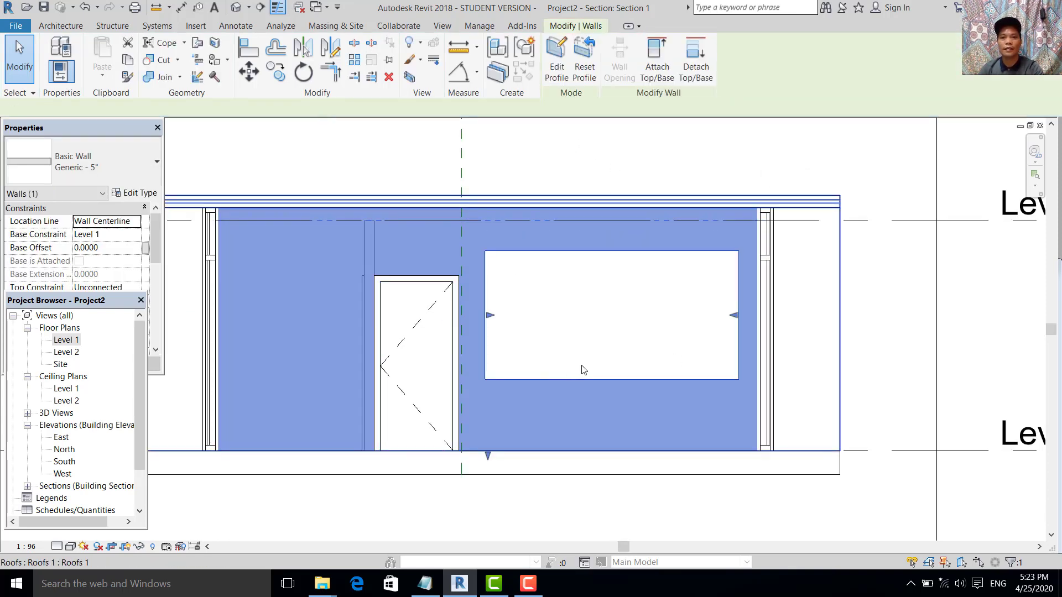
pyautogui.click(235, 8)
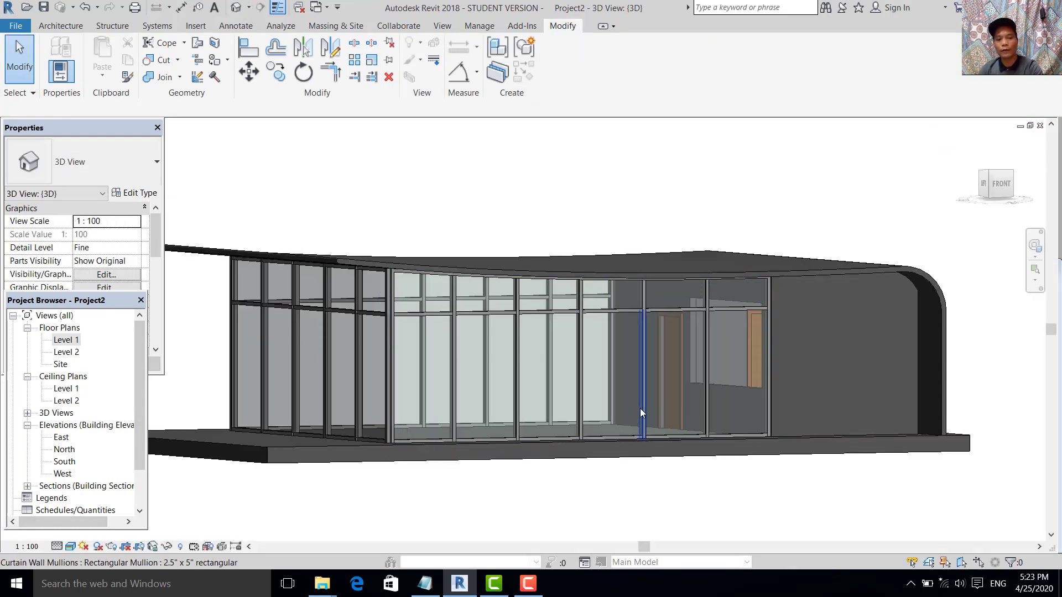
pyautogui.moveTo(639, 408)
pyautogui.keyDown('shift'); pyautogui.mouseDown(button='middle')
pyautogui.moveTo(796, 426)
pyautogui.moveTo(692, 445)
pyautogui.moveTo(683, 437)
pyautogui.moveTo(687, 372)
pyautogui.moveTo(671, 408)
pyautogui.moveTo(636, 409)
pyautogui.mouseUp(button='middle'); pyautogui.keyUp('shift')
# - Open the Level 1 floor plan, centre the building and start placing a component
pyautogui.doubleClick(66, 339)
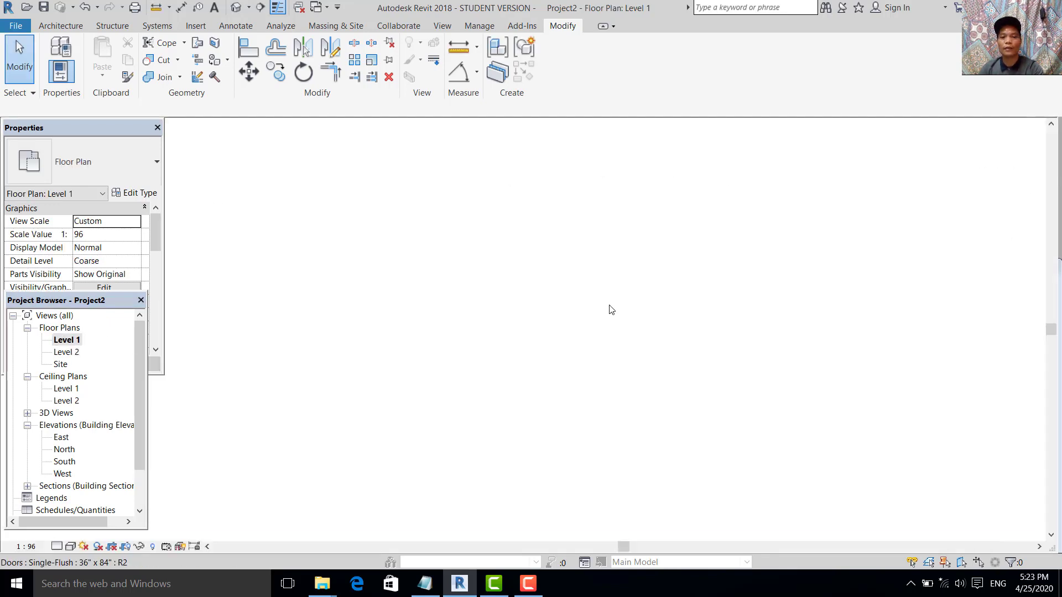
pyautogui.scroll(2, 558, 309)
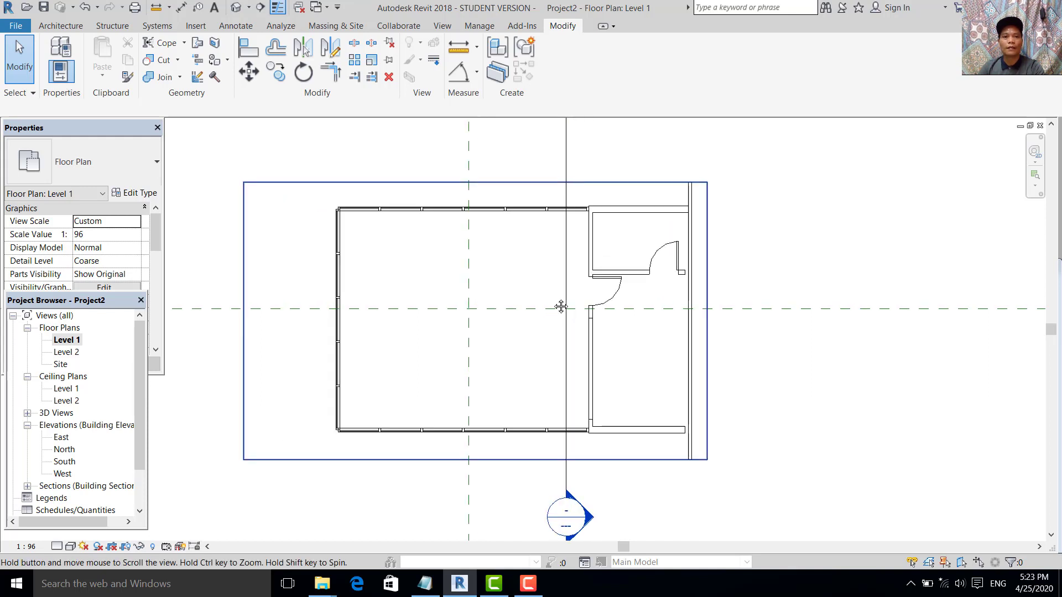
pyautogui.moveTo(561, 307); pyautogui.dragTo(540, 285, button='middle')
pyautogui.moveTo(265, 176); pyautogui.dragTo(252, 181, button='middle')
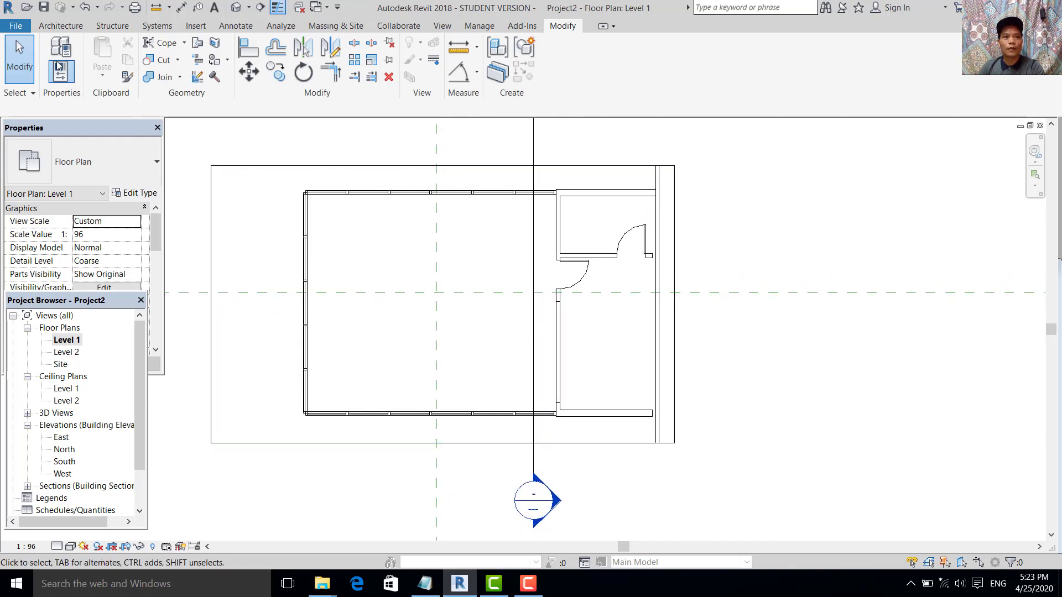
pyautogui.click(61, 26)
pyautogui.click(159, 80)
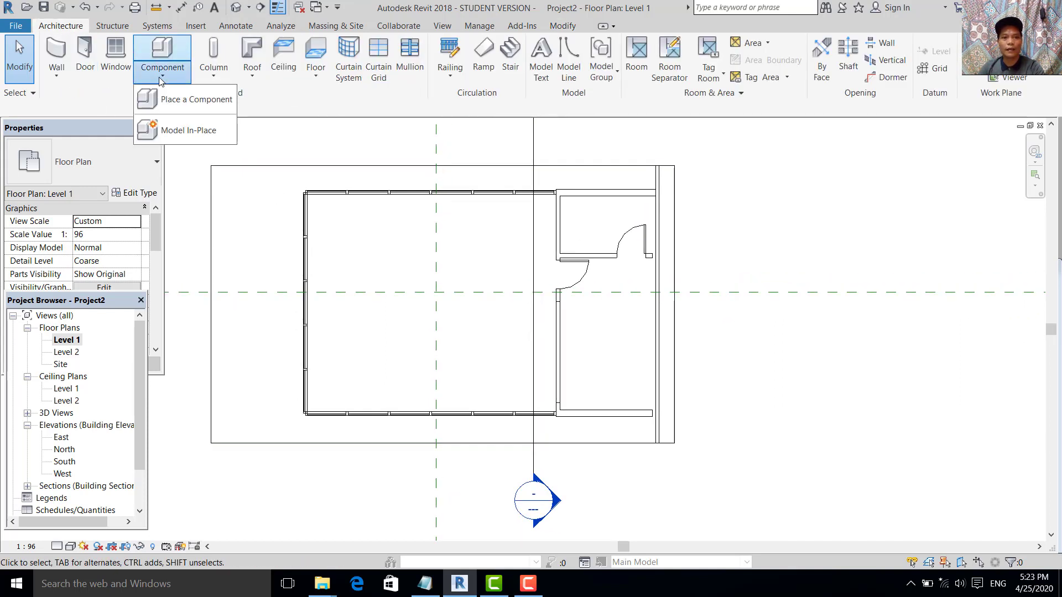
pyautogui.click(166, 99)
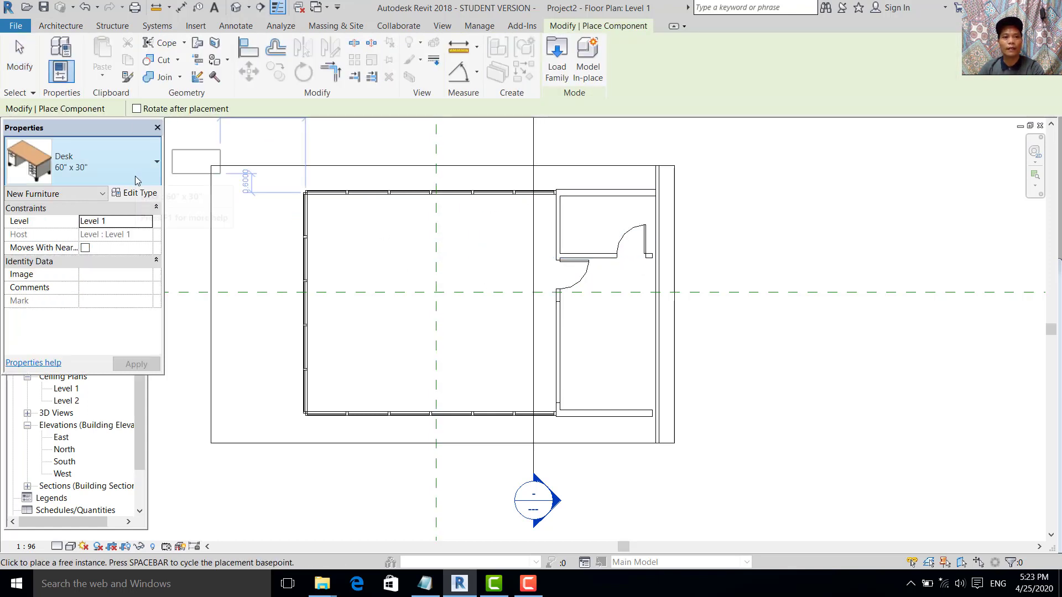
# - Load the Table-Dining Round w Chairs family from the Furniture > Tables folder of the US Imperial library
pyautogui.click(567, 72)
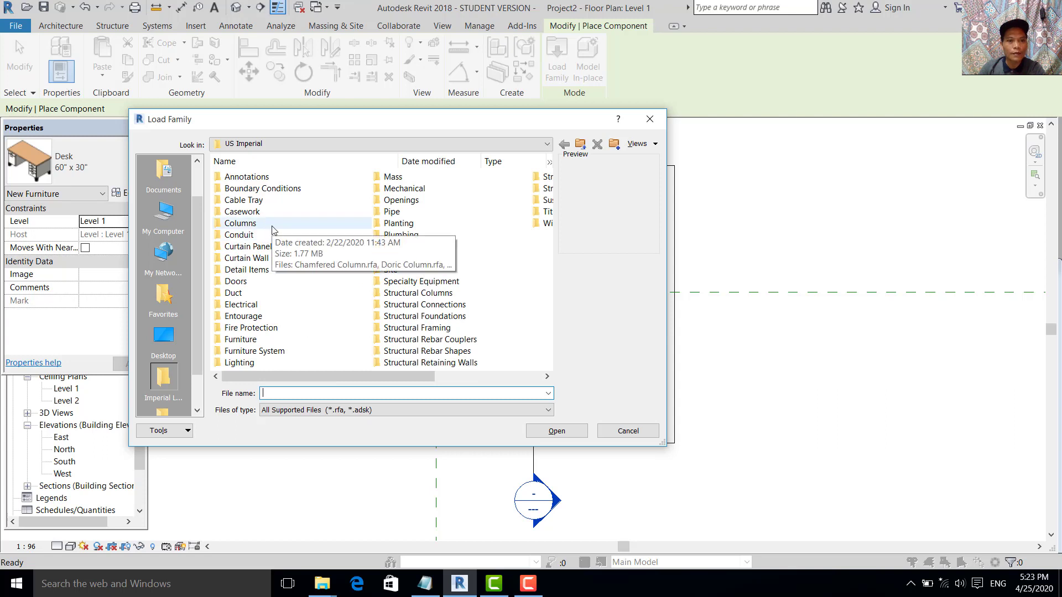
pyautogui.doubleClick(243, 316)
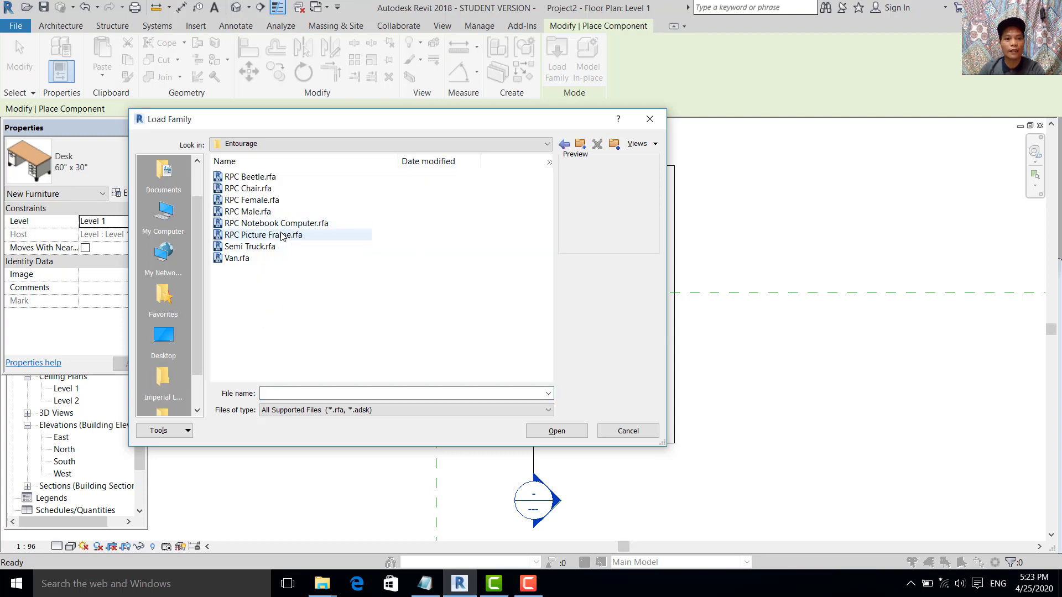
pyautogui.click(287, 234)
pyautogui.click(580, 144)
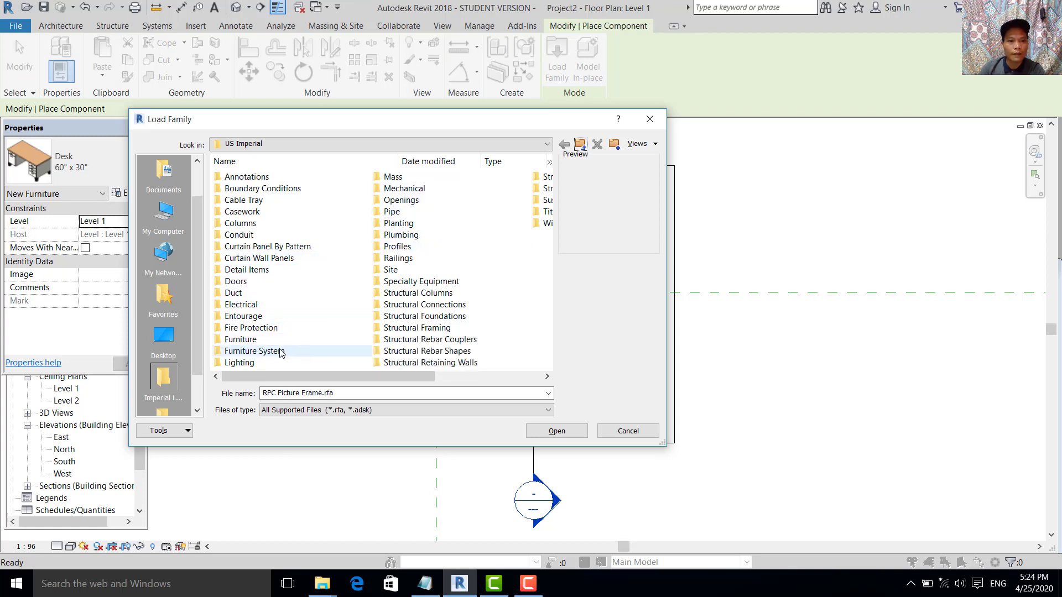
pyautogui.scroll(-1, 280, 354)
pyautogui.scroll(1, 280, 354)
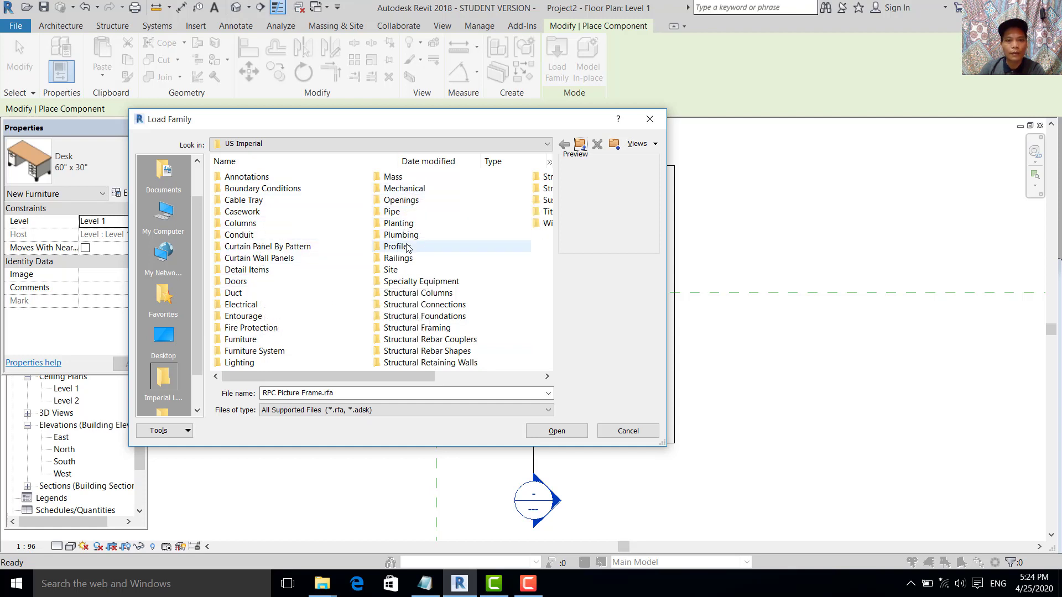
pyautogui.doubleClick(277, 339)
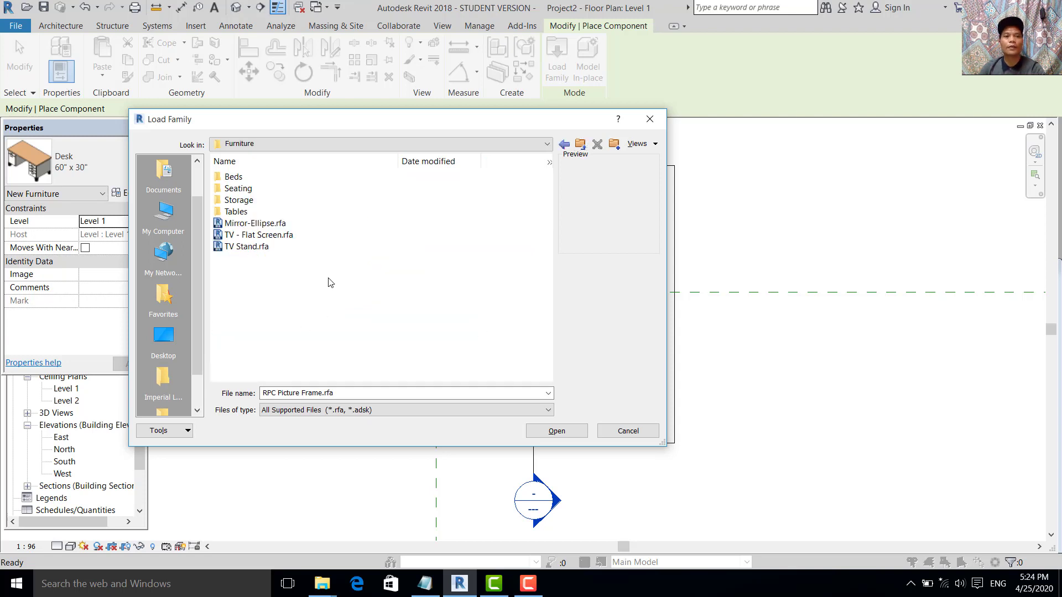
pyautogui.doubleClick(248, 212)
pyautogui.click(260, 212)
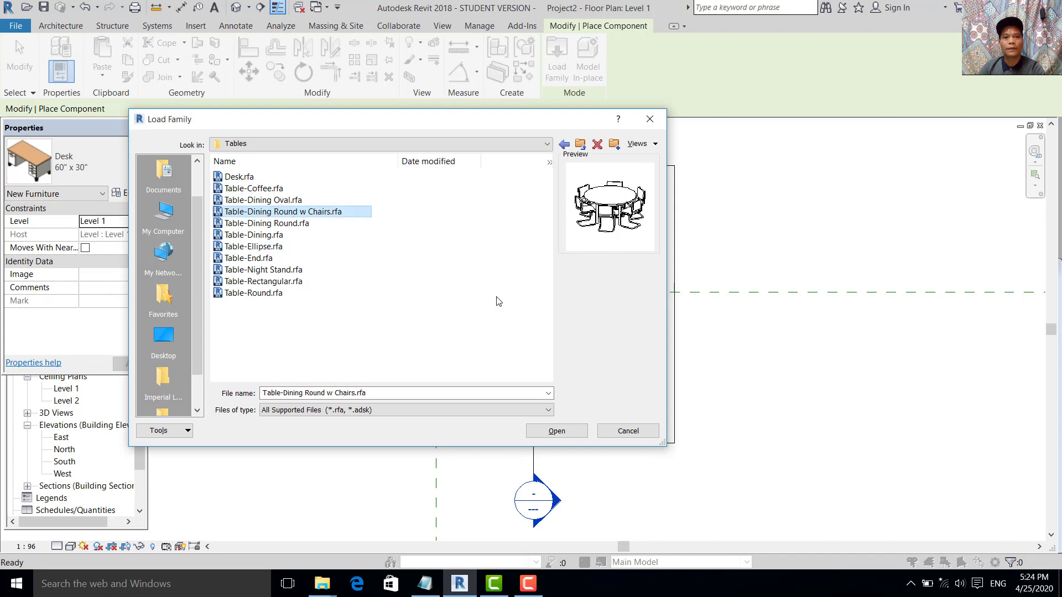
pyautogui.press('Return')
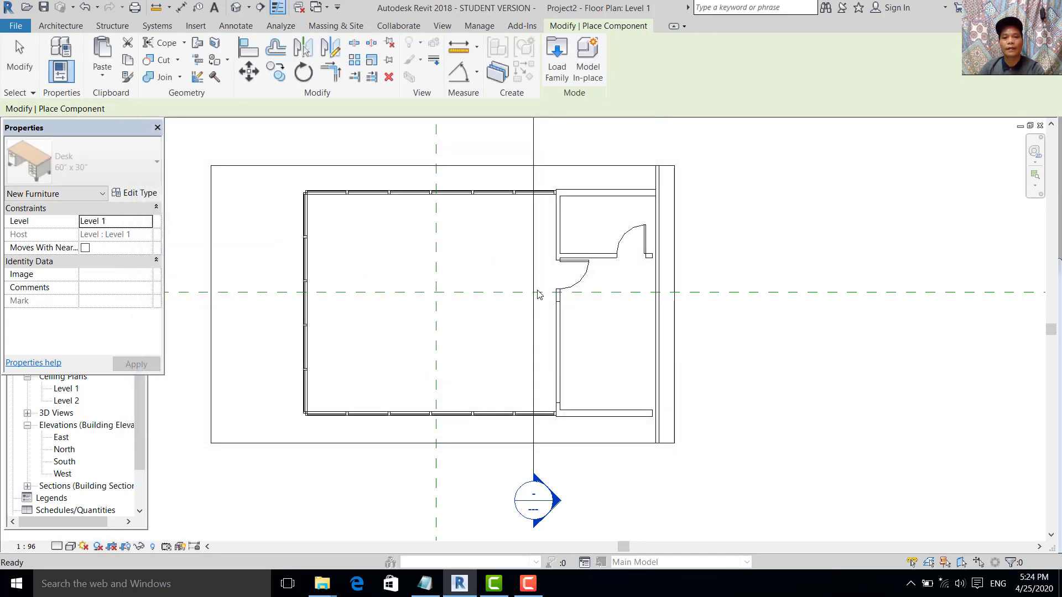
# - Place one 36" diameter round dining table with chairs near the north storefront wall, east of the vertical reference plane
pyautogui.scroll(1, 480, 246)
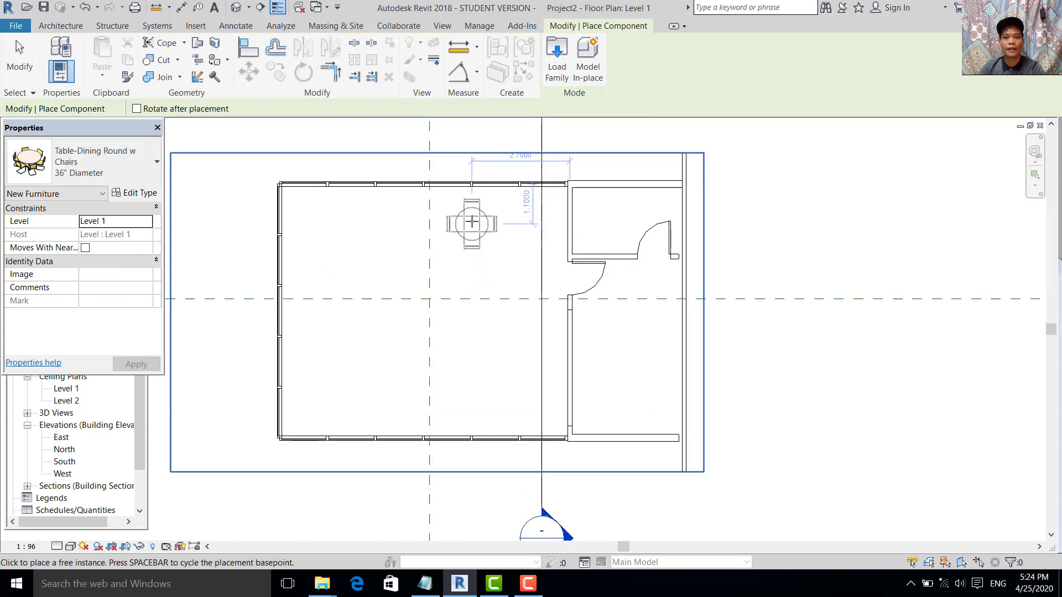
pyautogui.click(471, 220)
pyautogui.press('Escape')
pyautogui.press('Escape')
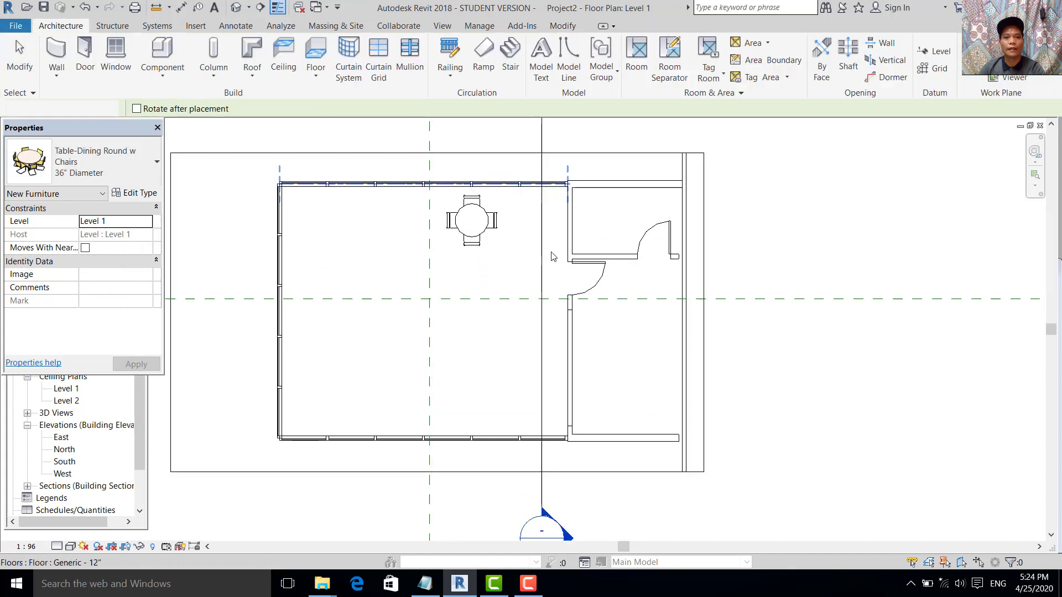
# - Copy the round dining table horizontally to the west, along the north storefront wall
pyautogui.click(469, 237)
pyautogui.moveTo(470, 236); pyautogui.dragTo(560, 271, button='middle')
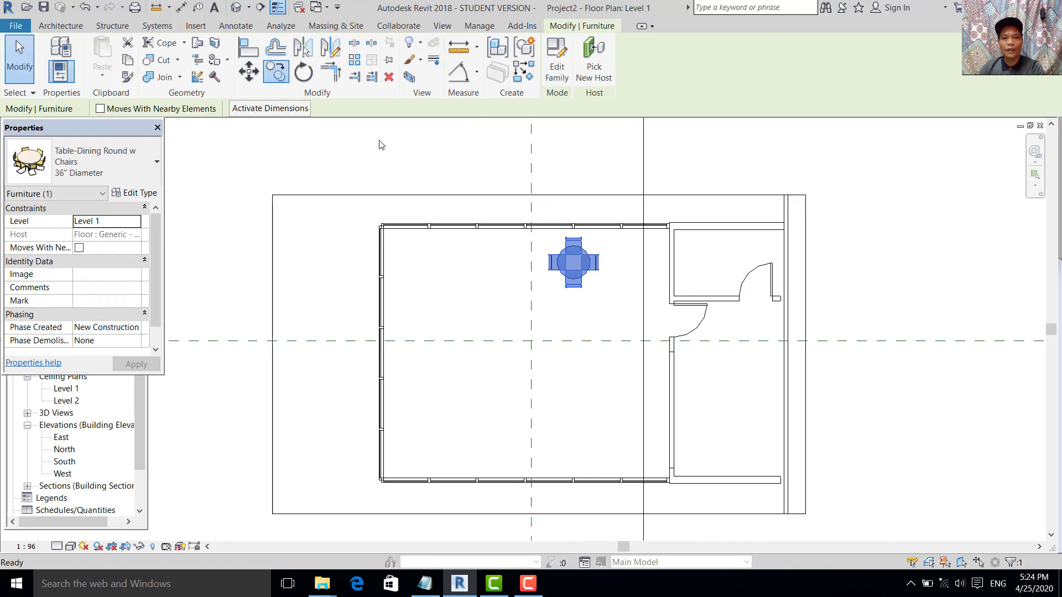
pyautogui.press('m')
pyautogui.press('v')
pyautogui.click(486, 150)
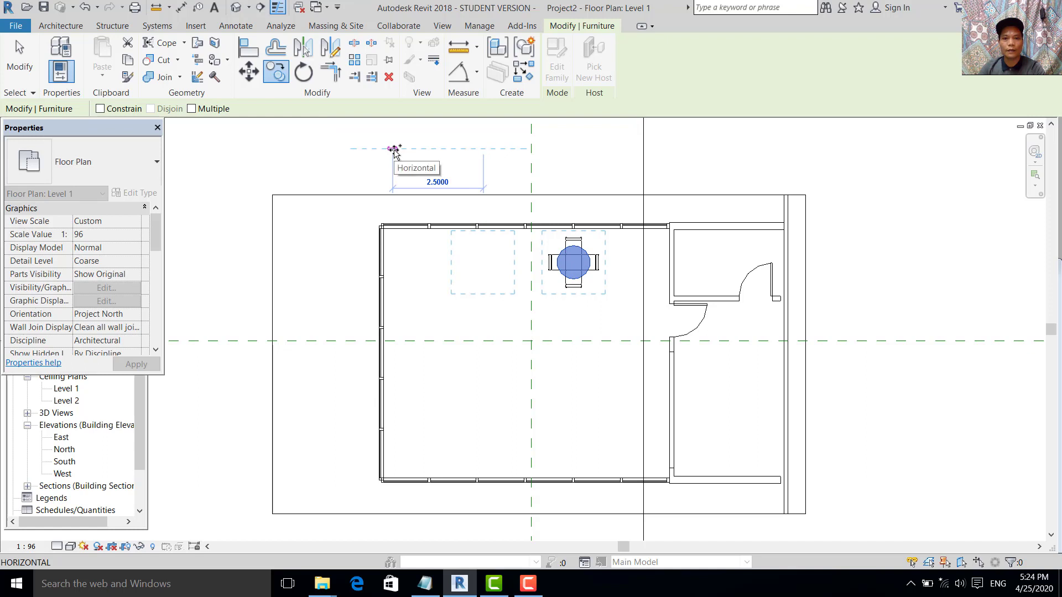
pyautogui.click(385, 149)
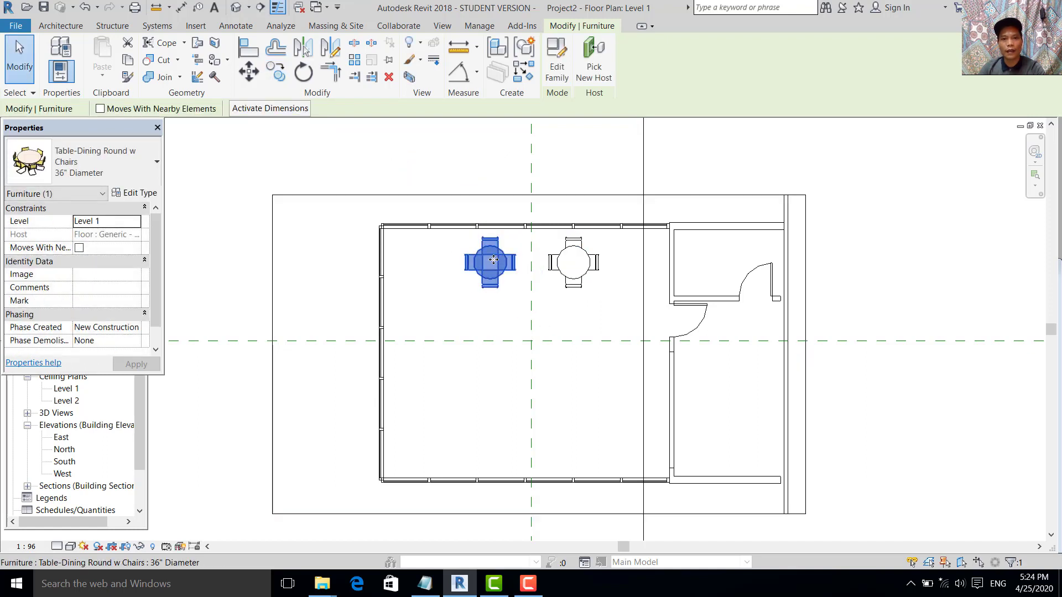
# - Copy the second table about 4.4 m west, onto the floor area outside the storefront wall
pyautogui.click(276, 72)
pyautogui.click(490, 165)
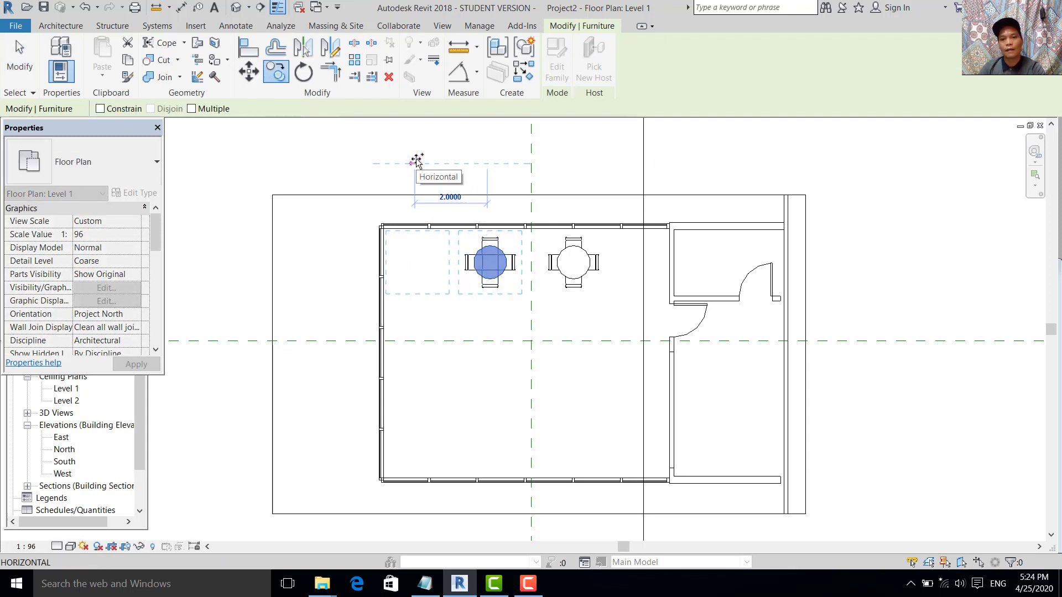
pyautogui.click(328, 160)
pyautogui.press('Escape')
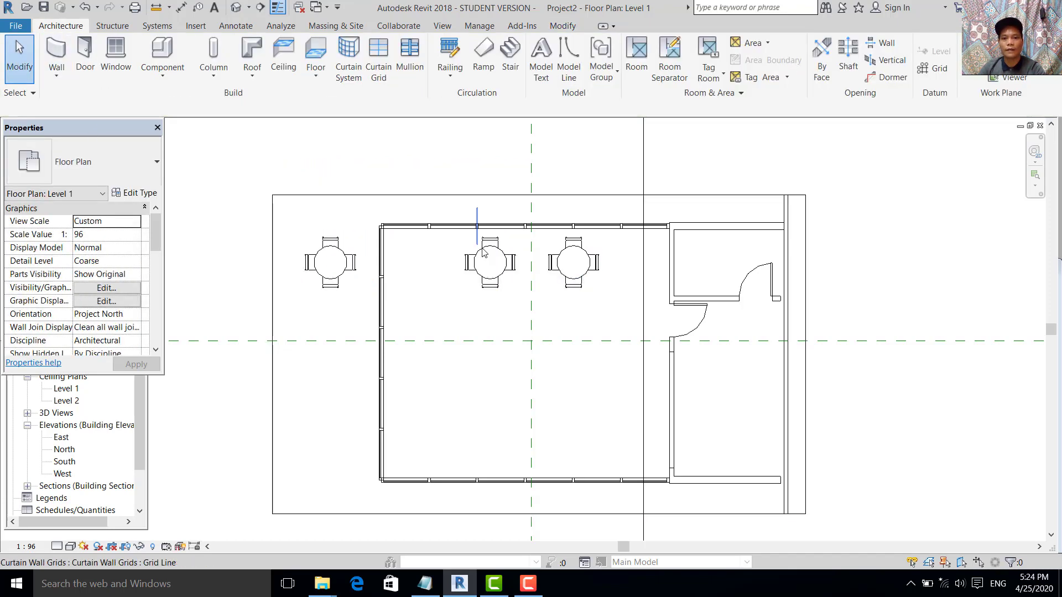
# - Select the two indoor tables together and shift them slightly east along the north storefront wall
pyautogui.click(482, 249)
pyautogui.press('Escape')
pyautogui.click(595, 267)
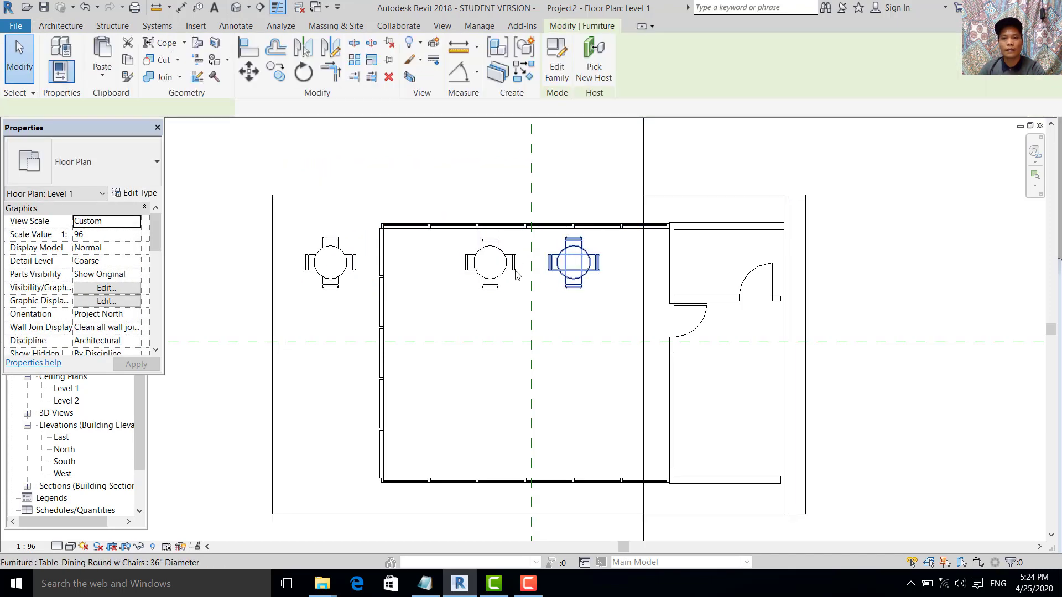
pyautogui.keyDown('ctrl'); pyautogui.click(511, 269); pyautogui.keyUp('ctrl')
pyautogui.moveTo(510, 269); pyautogui.dragTo(565, 301)
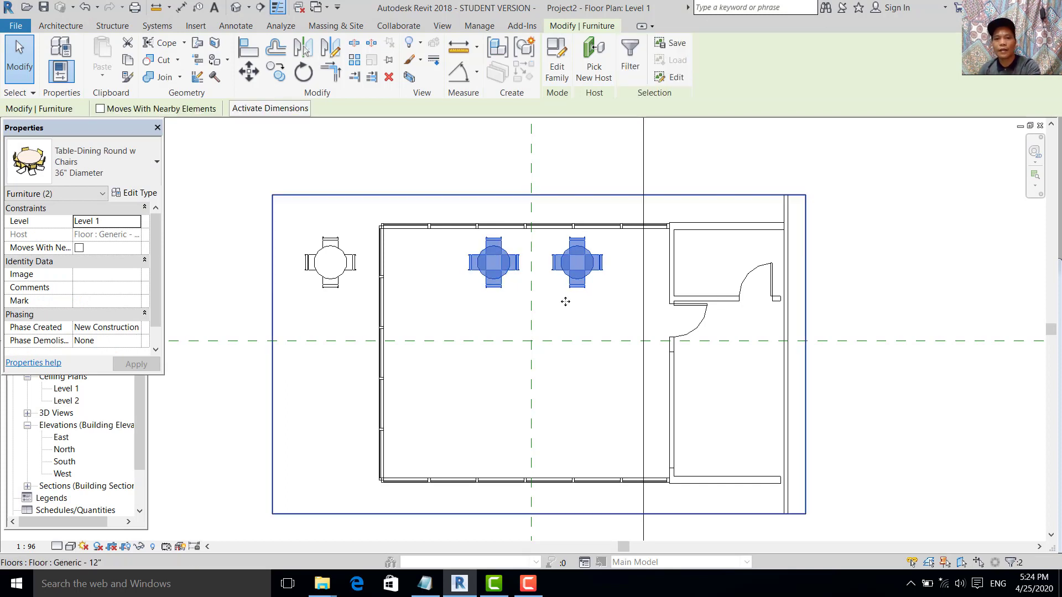
pyautogui.press('Right')
pyautogui.press('Right')
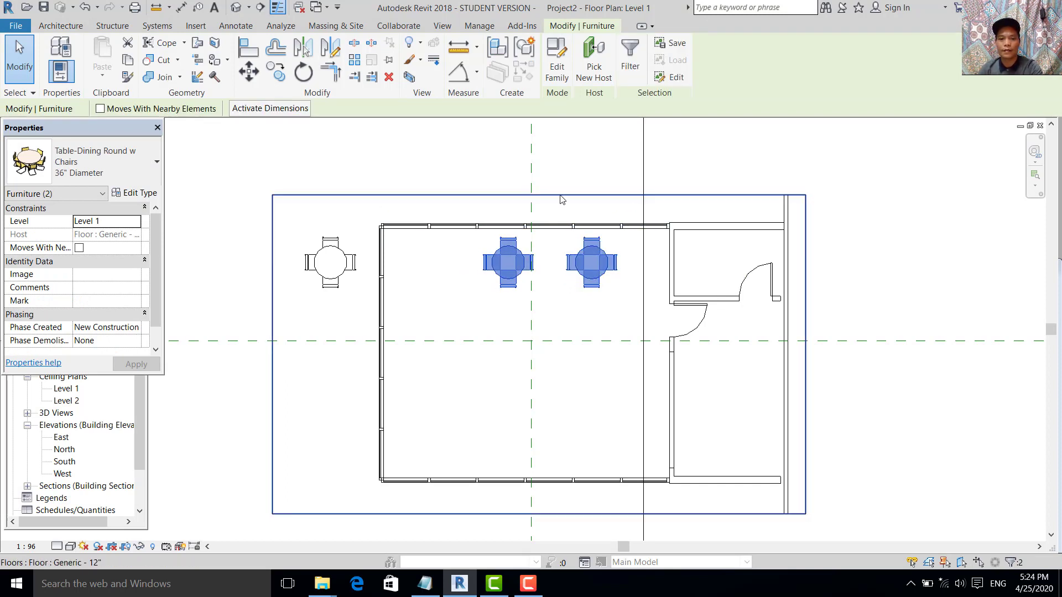
# - Copy the western indoor table about 2.02 m further west to make a third table in the row
pyautogui.click(561, 203)
pyautogui.click(505, 279)
pyautogui.click(249, 72)
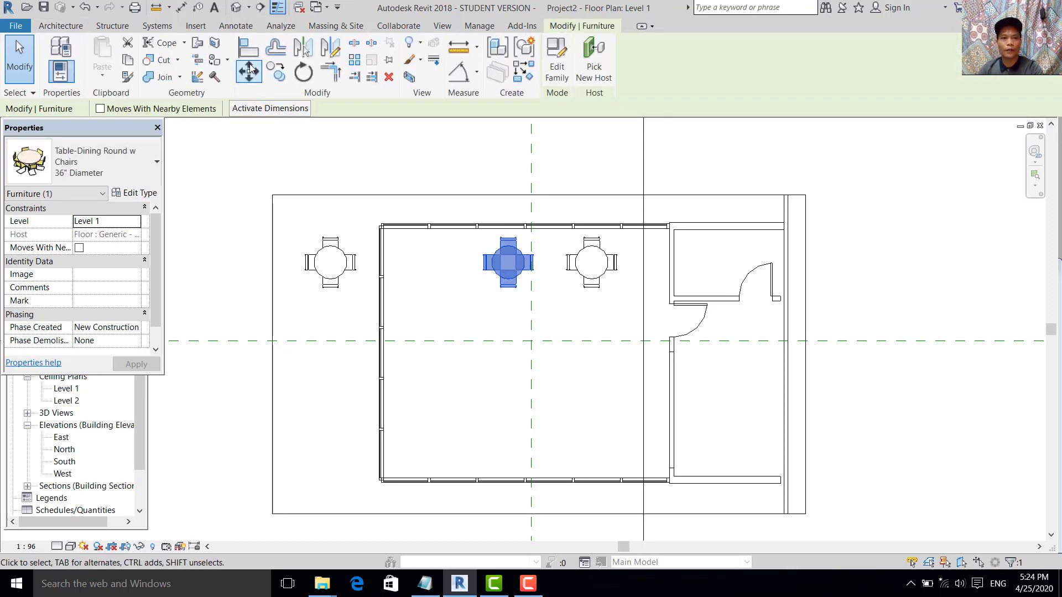
pyautogui.click(387, 147)
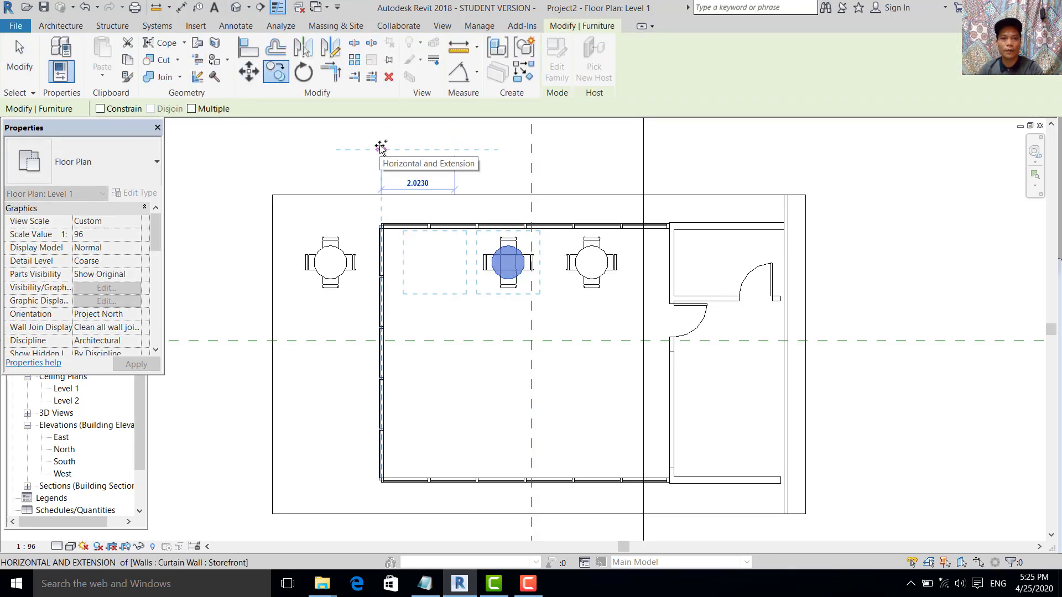
pyautogui.click(381, 147)
pyautogui.press('Escape')
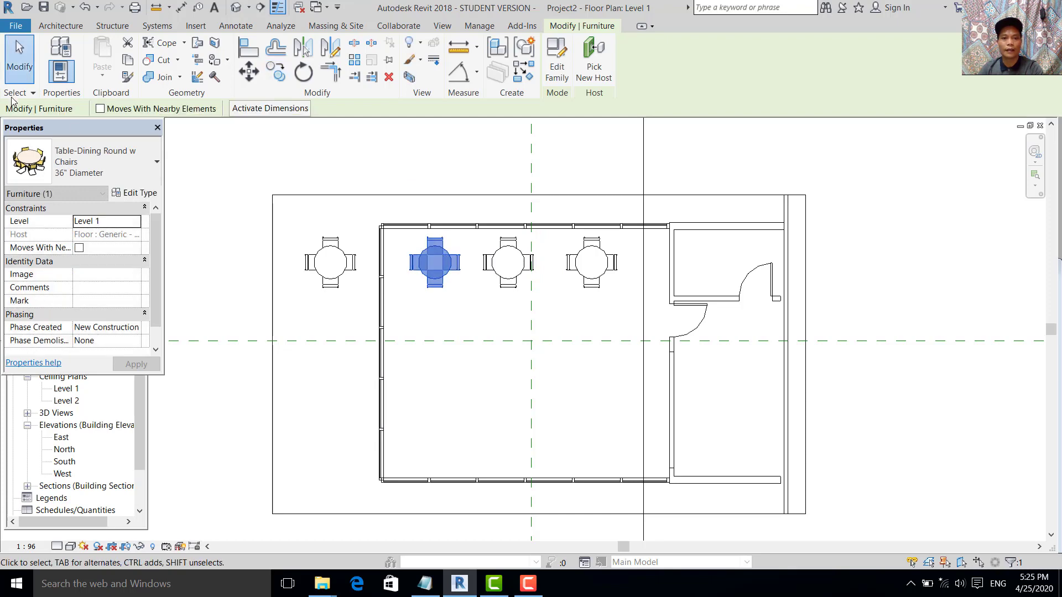
# - Nudge the third indoor table slightly west, closer to the west storefront wall
pyautogui.press('Escape')
pyautogui.click(435, 266)
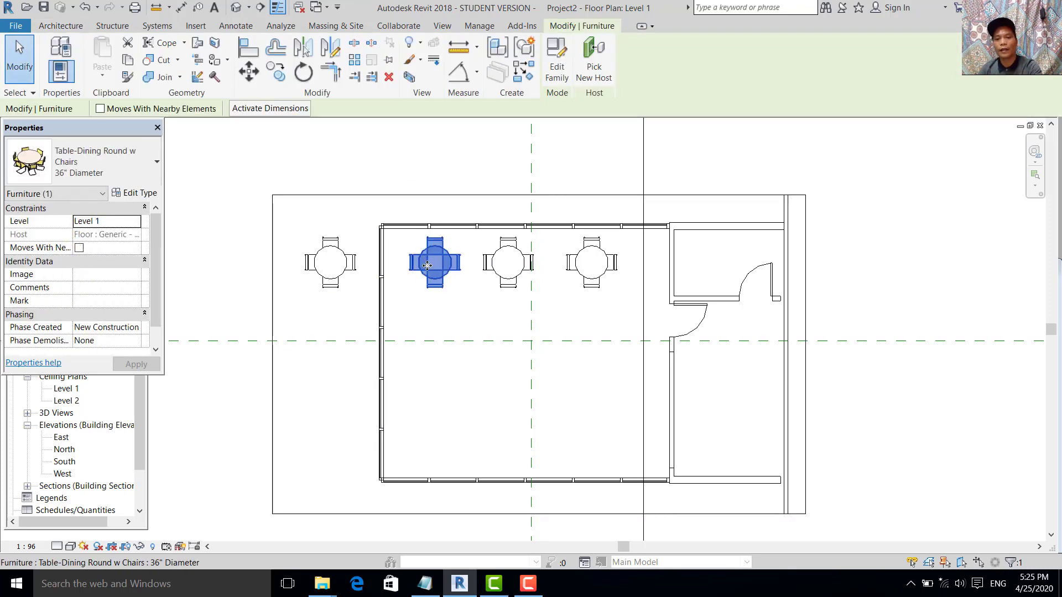
pyautogui.moveTo(439, 266); pyautogui.dragTo(435, 266)
pyautogui.press('Escape')
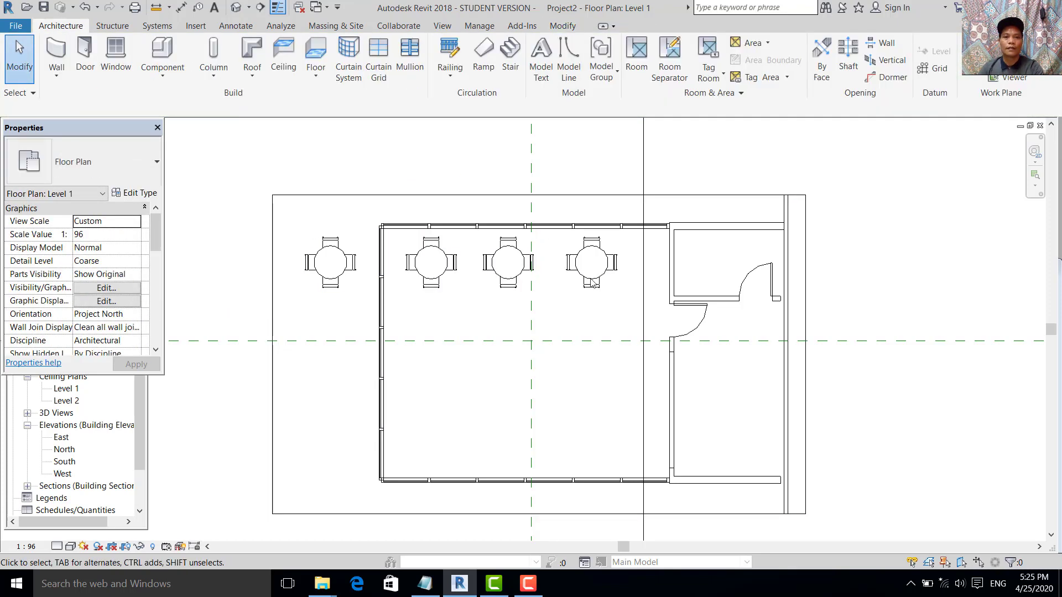
# - Copy the row of three indoor tables about 2 m south to form a second row
pyautogui.click(451, 262)
pyautogui.keyDown('ctrl'); pyautogui.click(505, 265); pyautogui.keyUp('ctrl')
pyautogui.keyDown('ctrl'); pyautogui.click(591, 270); pyautogui.keyUp('ctrl')
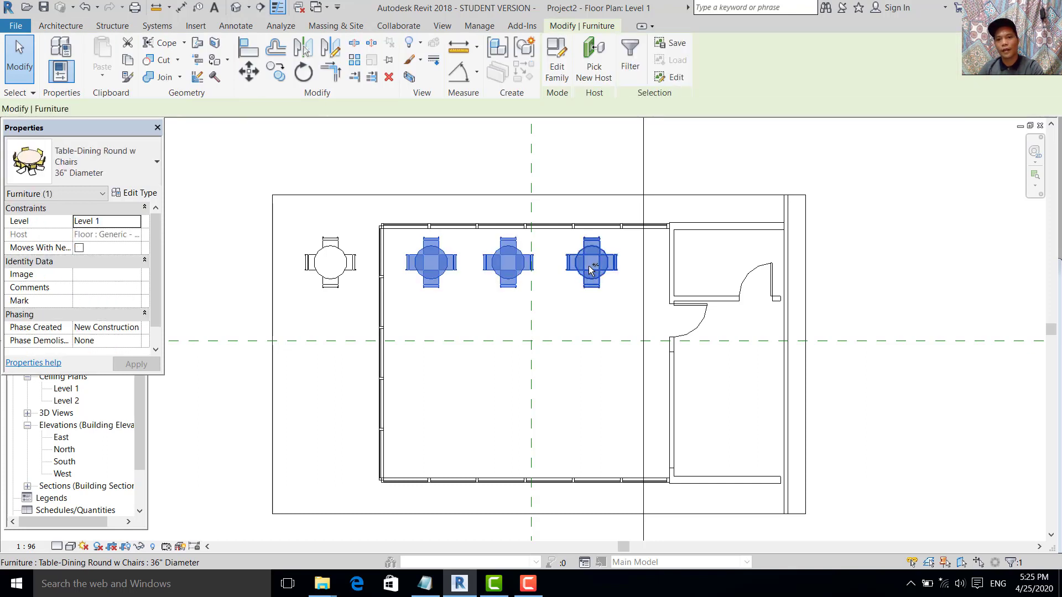
pyautogui.click(278, 80)
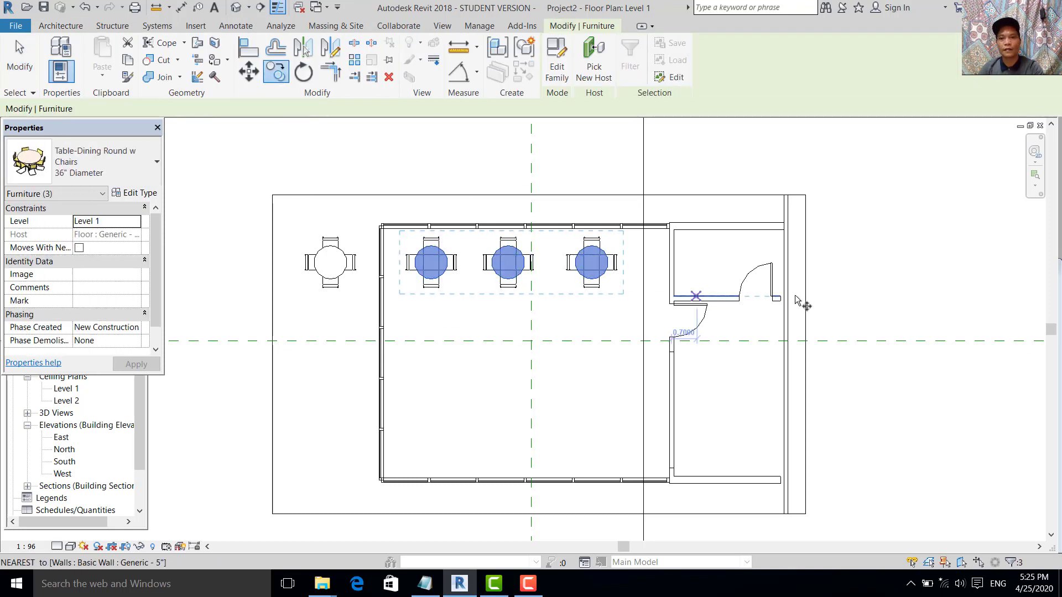
pyautogui.click(888, 254)
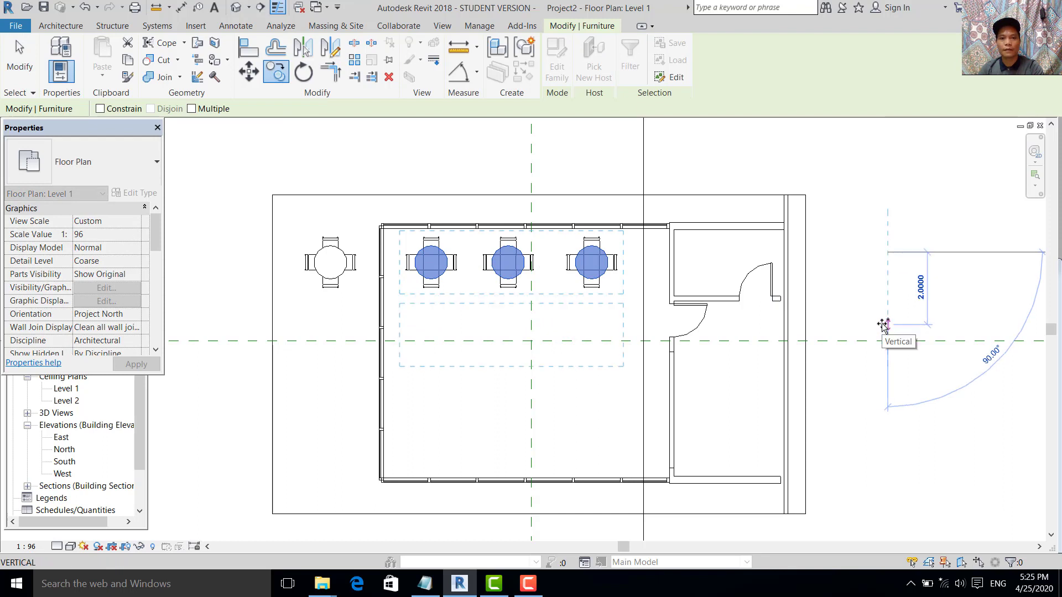
pyautogui.click(881, 369)
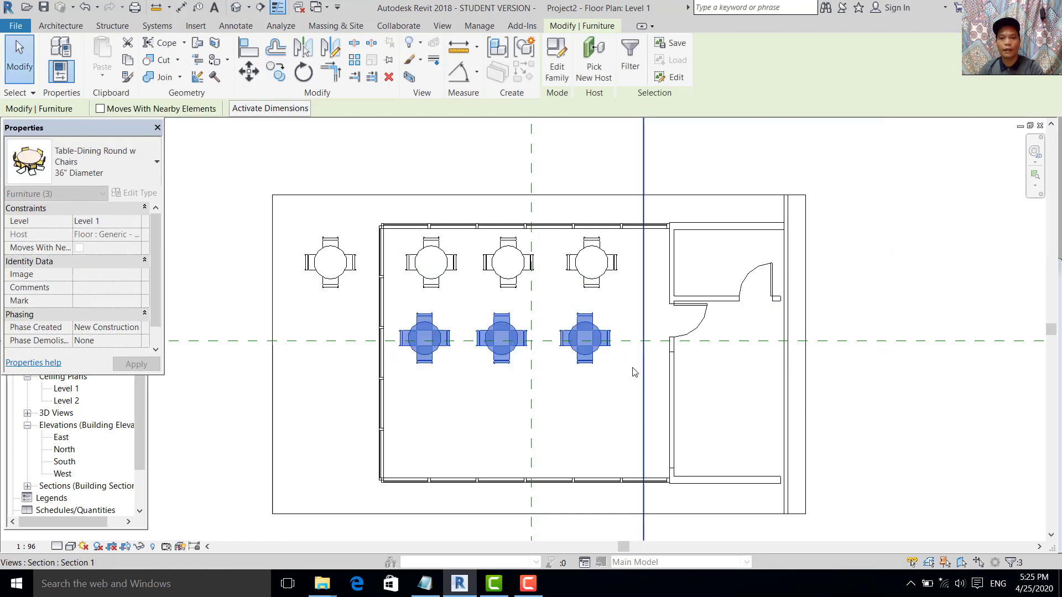
# - Copy the second row of three tables about 2.26 m south to form a third row
pyautogui.click(276, 72)
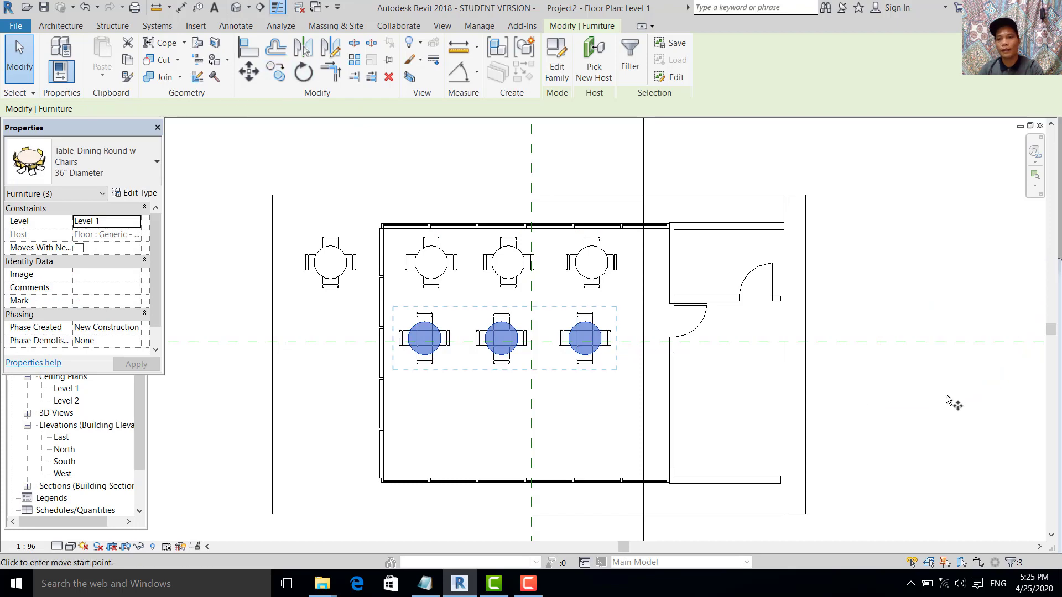
pyautogui.click(944, 467)
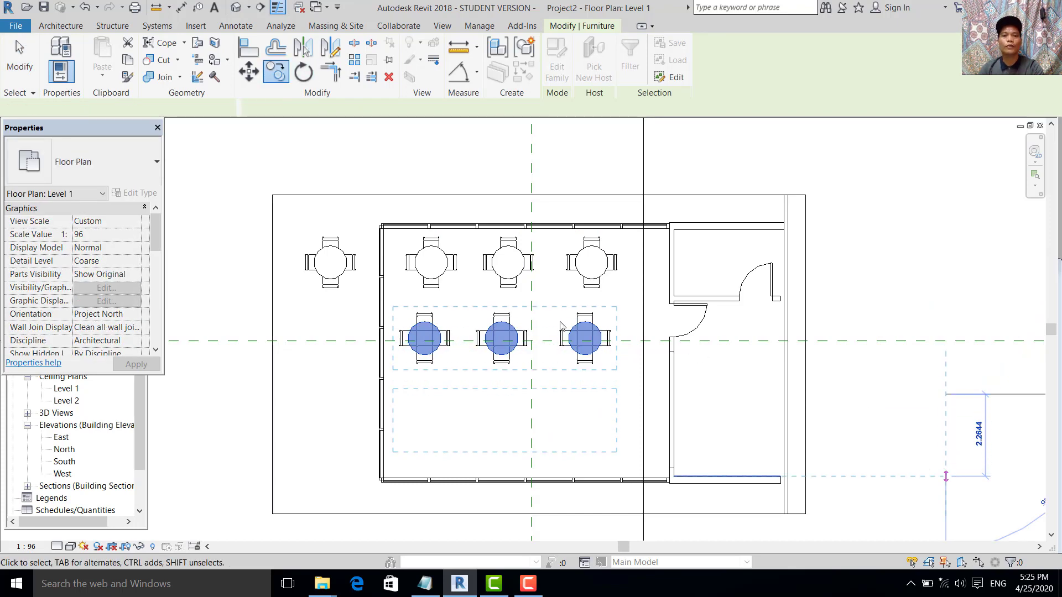
pyautogui.click(33, 63)
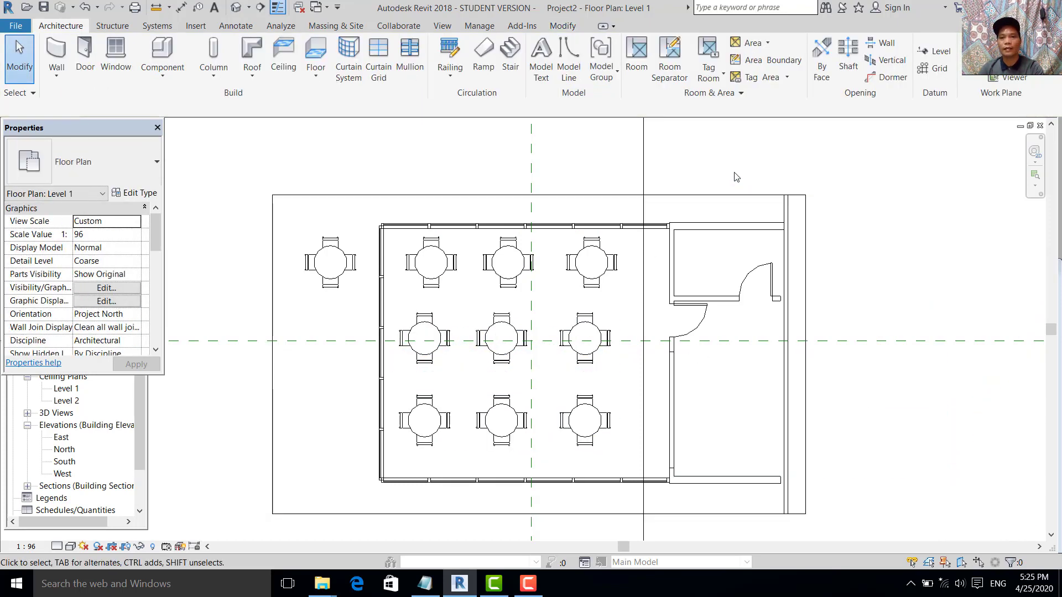
# - Copy the outdoor table west of the storefront about 2.9 m south
pyautogui.click(313, 247)
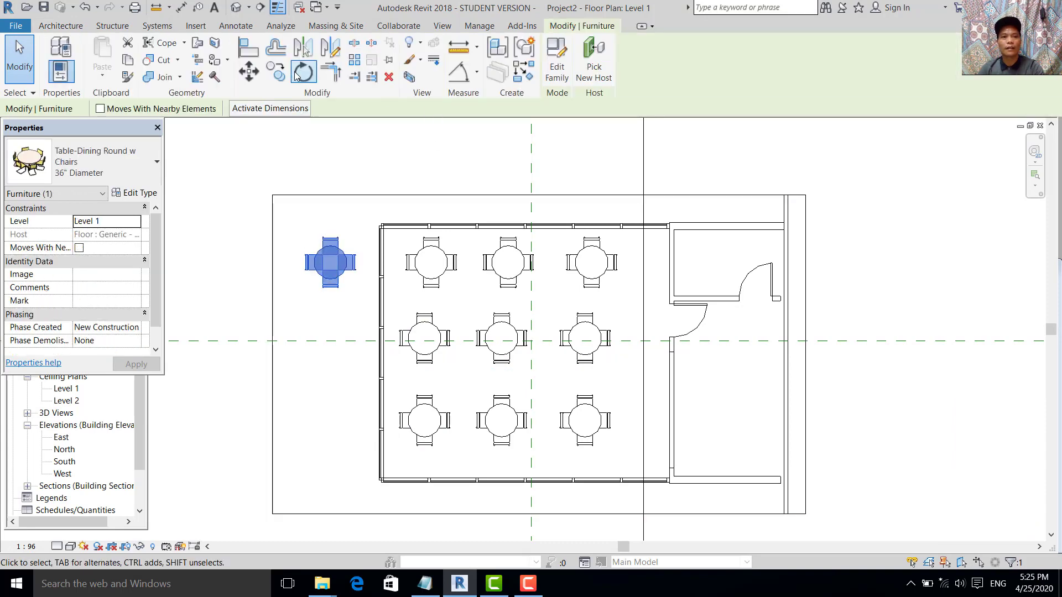
pyautogui.click(276, 71)
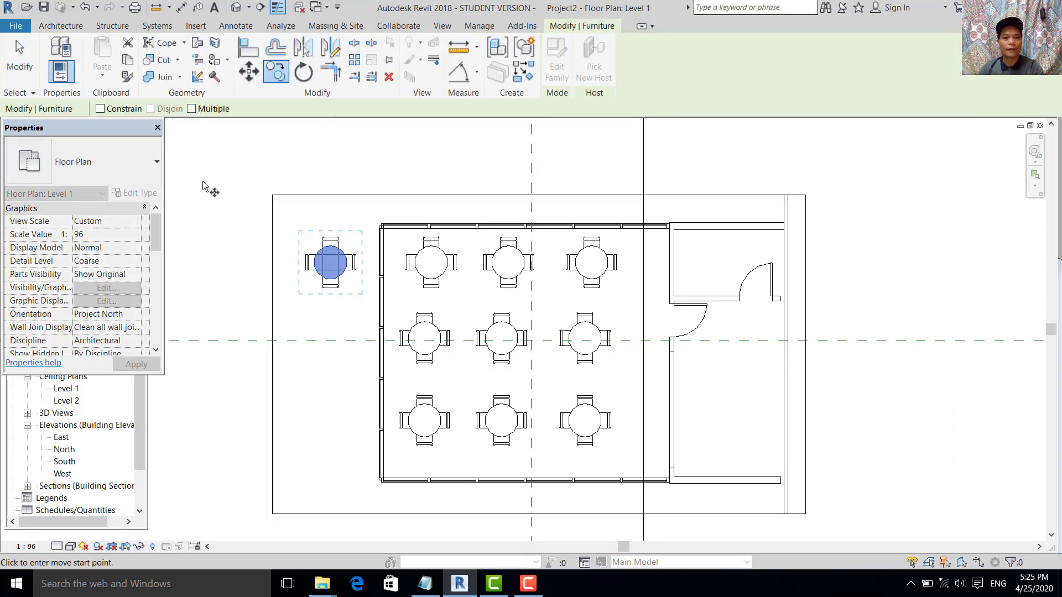
pyautogui.click(205, 211)
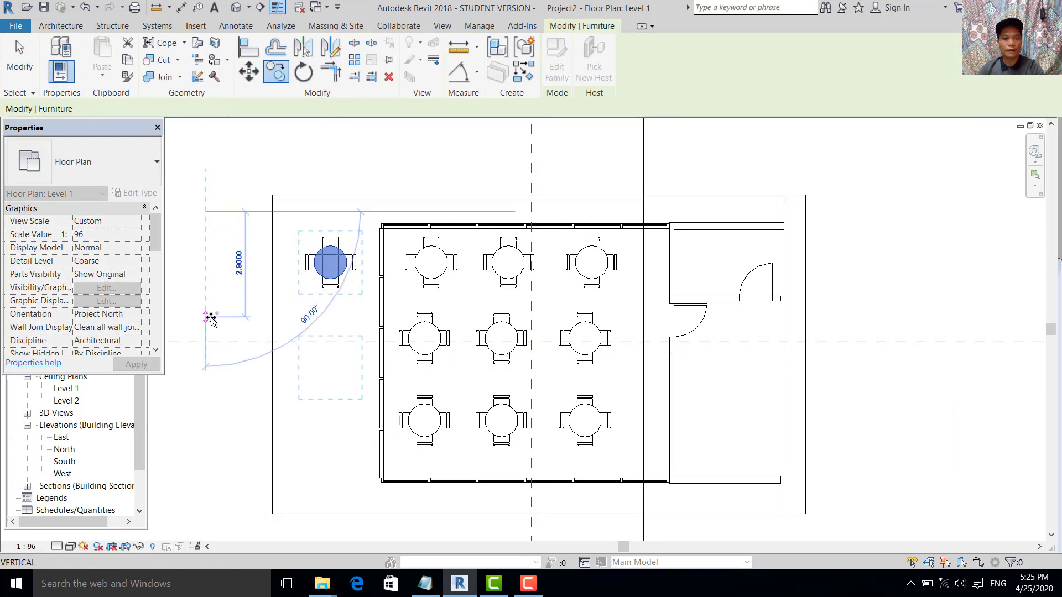
pyautogui.click(210, 319)
pyautogui.moveTo(339, 383); pyautogui.dragTo(599, 294, button='middle')
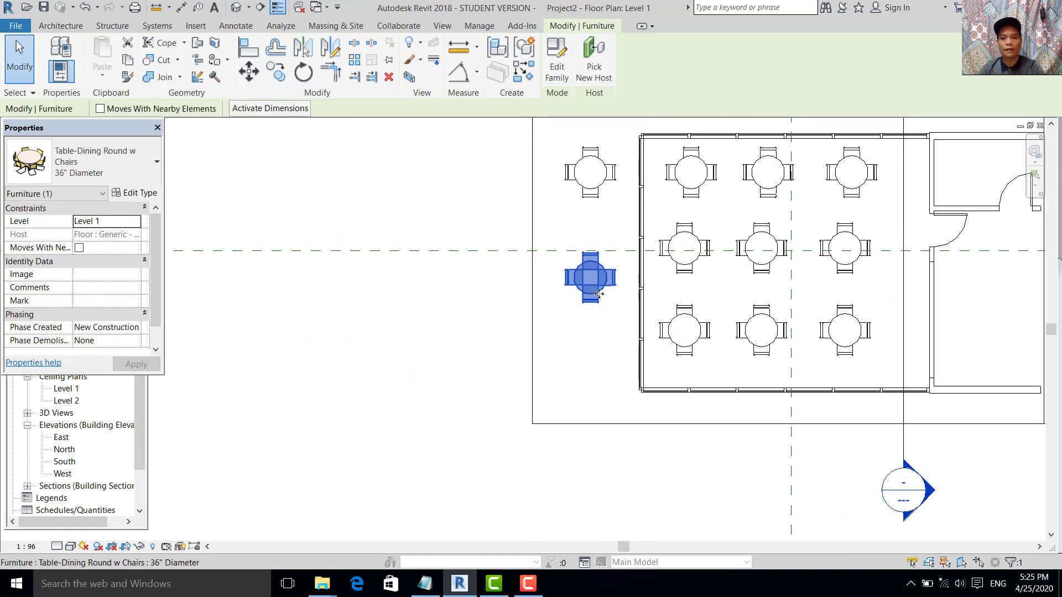
# - Nudge the copied outdoor table north toward the middle row, and delete it
pyautogui.press('Up')
pyautogui.press('Up')
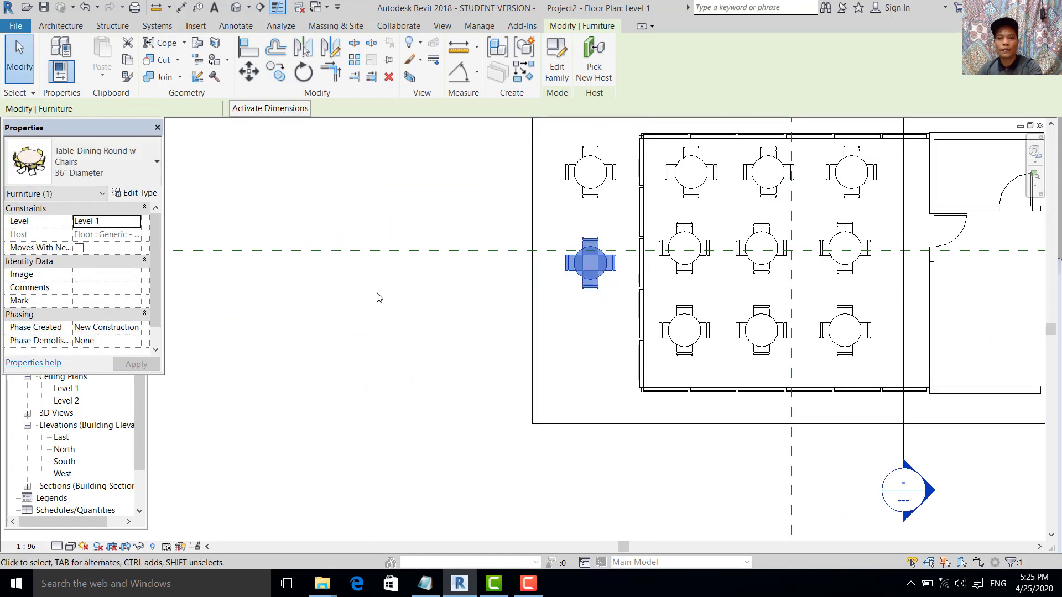
pyautogui.click(376, 296)
pyautogui.click(599, 276)
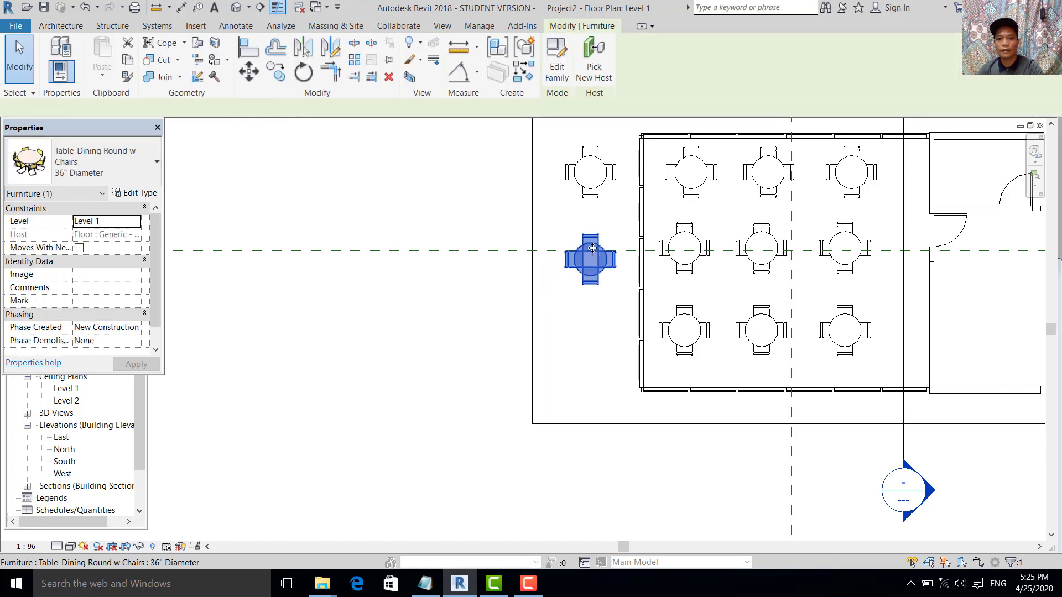
pyautogui.press('Up')
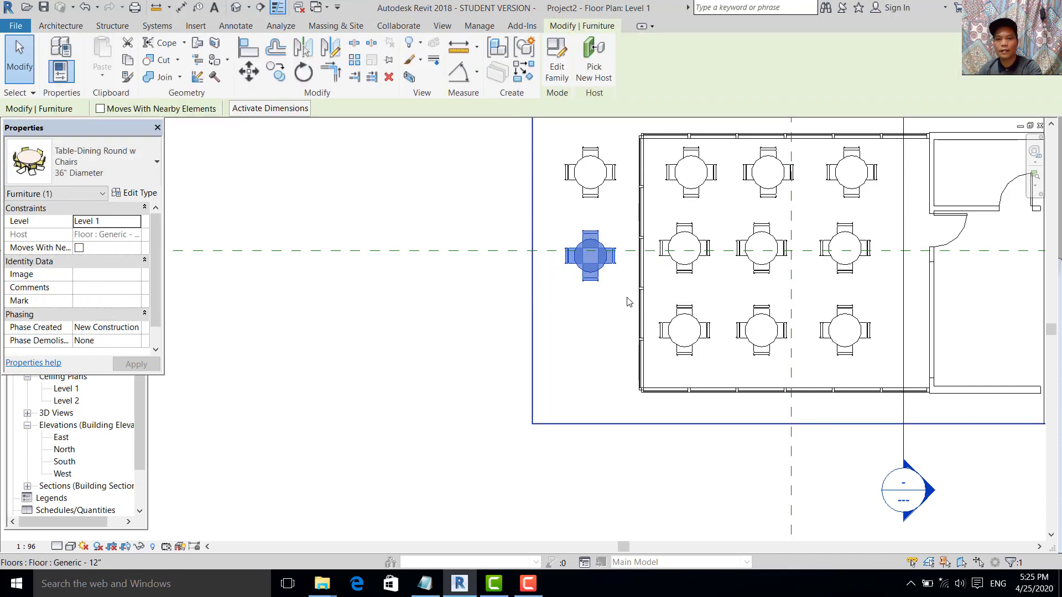
pyautogui.press('Escape')
pyautogui.click(586, 249)
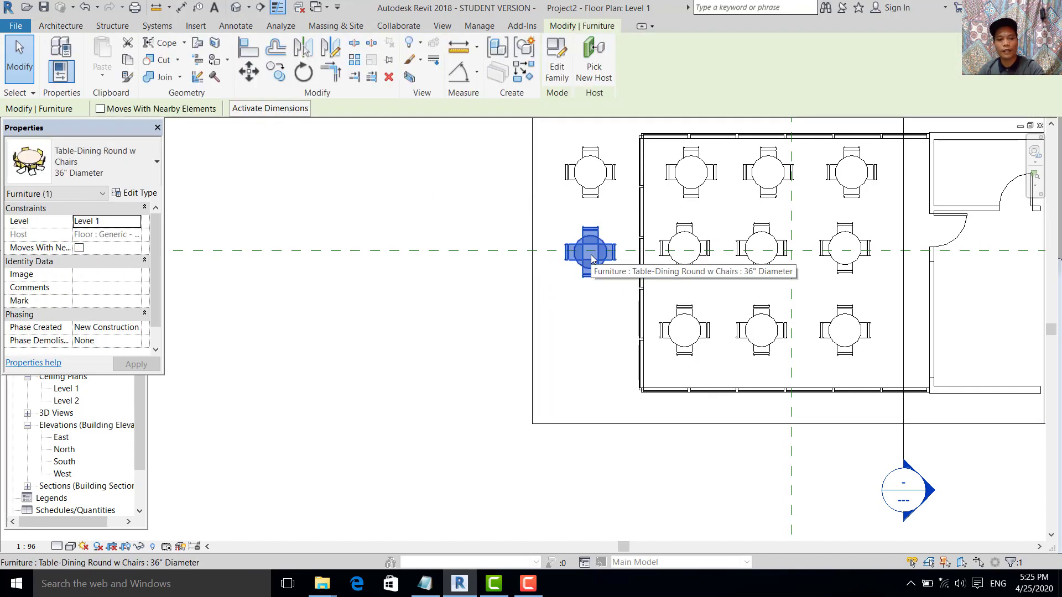
pyautogui.press('Delete')
# - Copy the western tables of the second and third indoor rows west onto the terrace, in line with the outdoor table
pyautogui.click(686, 248)
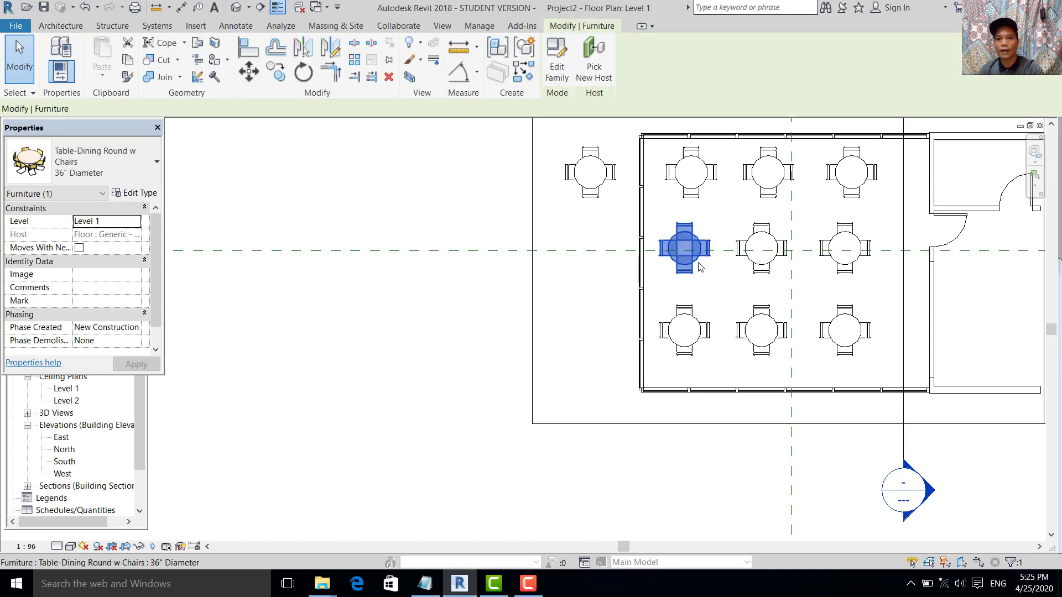
pyautogui.keyDown('ctrl'); pyautogui.click(689, 329); pyautogui.keyUp('ctrl')
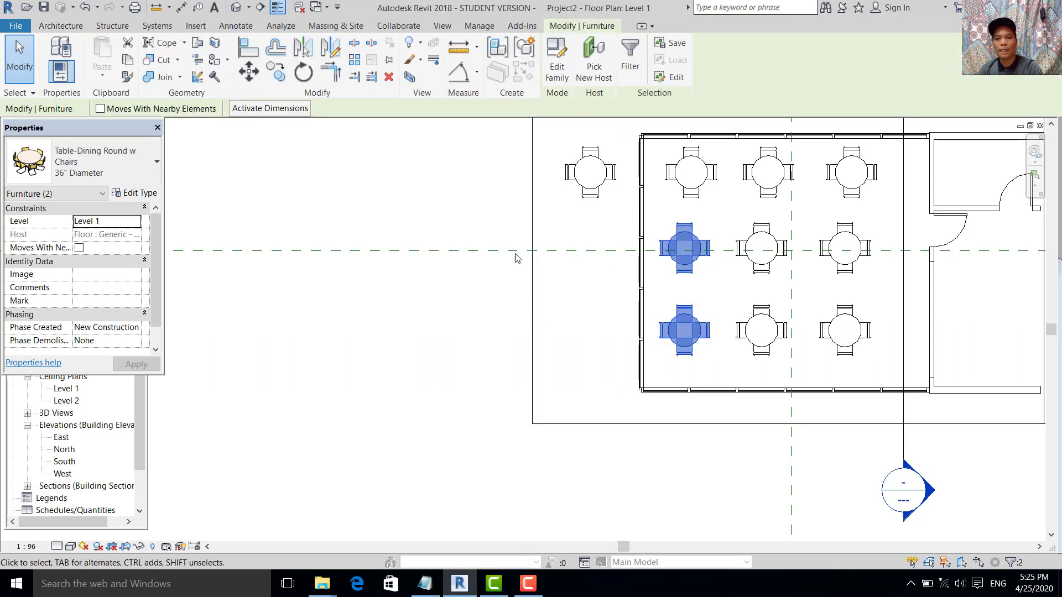
pyautogui.click(285, 77)
pyautogui.click(449, 155)
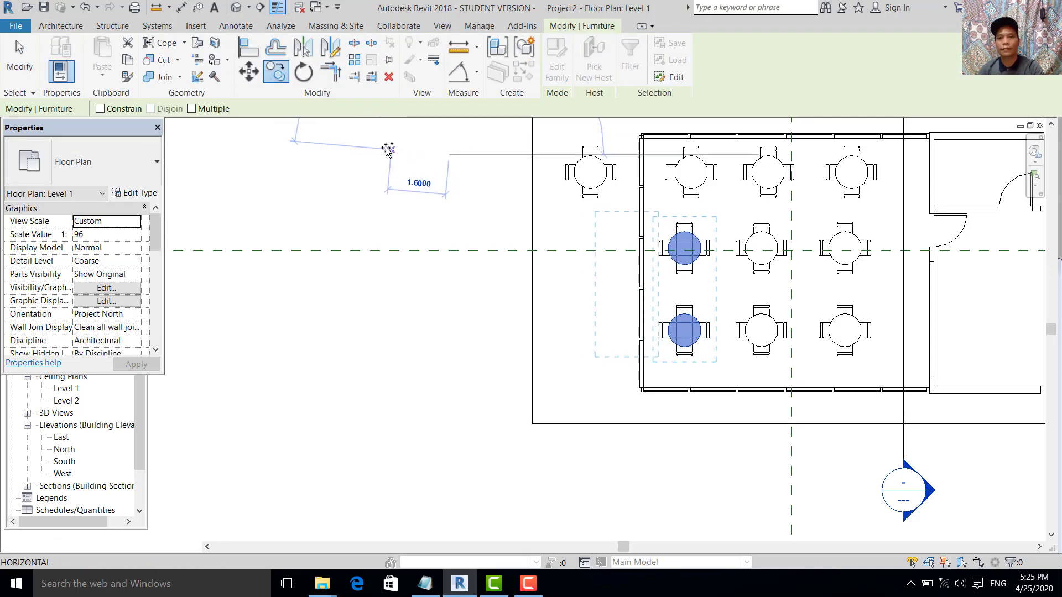
pyautogui.click(357, 159)
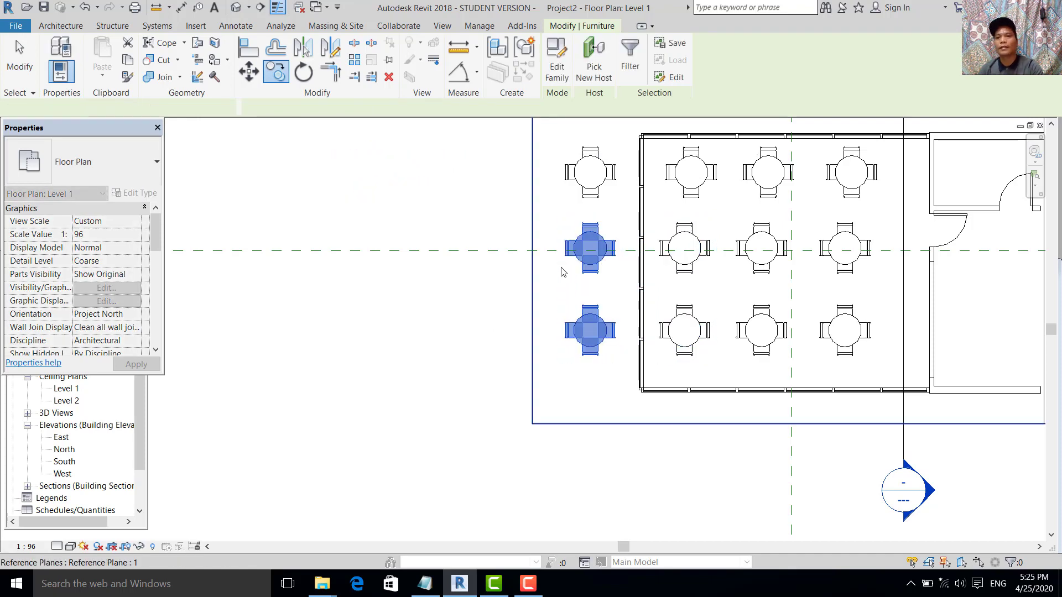
pyautogui.click(20, 61)
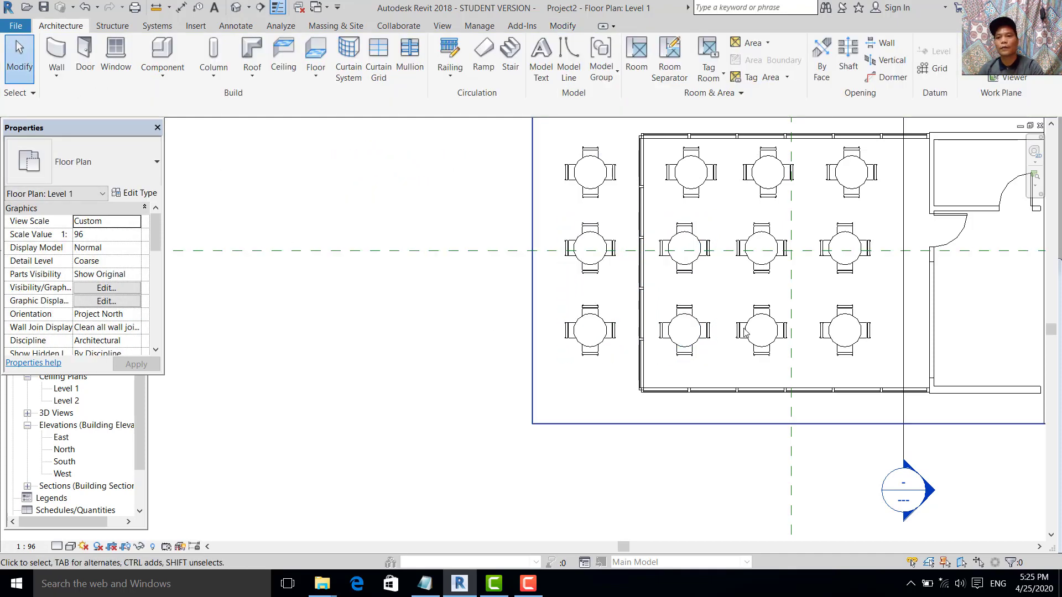
# - Nudge the northwest indoor table slightly west to line it up with the two tables south of it
pyautogui.scroll(3, 736, 329)
pyautogui.moveTo(736, 329); pyautogui.dragTo(630, 341, button='middle')
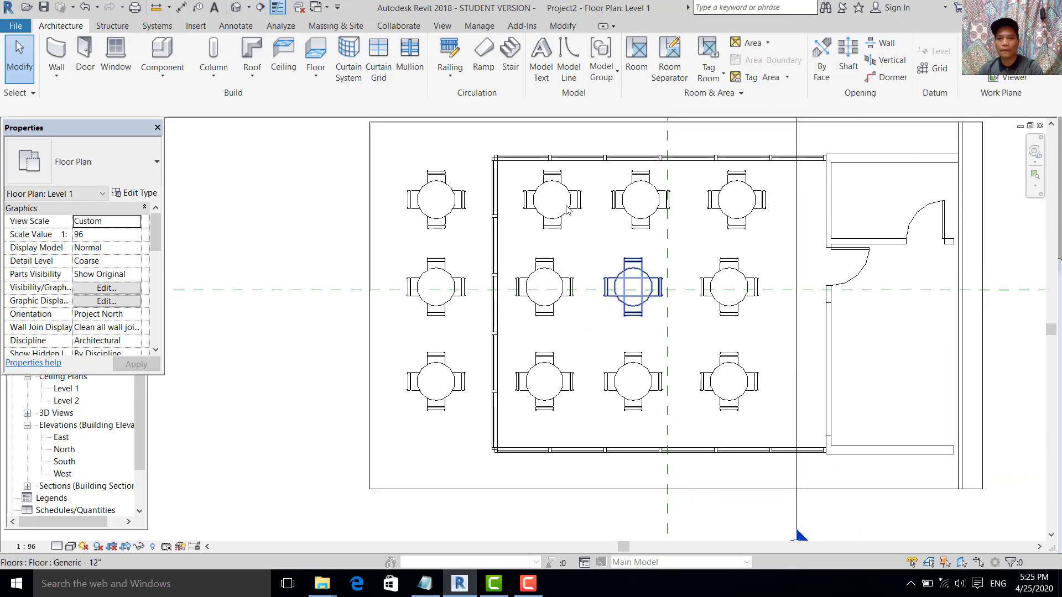
pyautogui.click(556, 201)
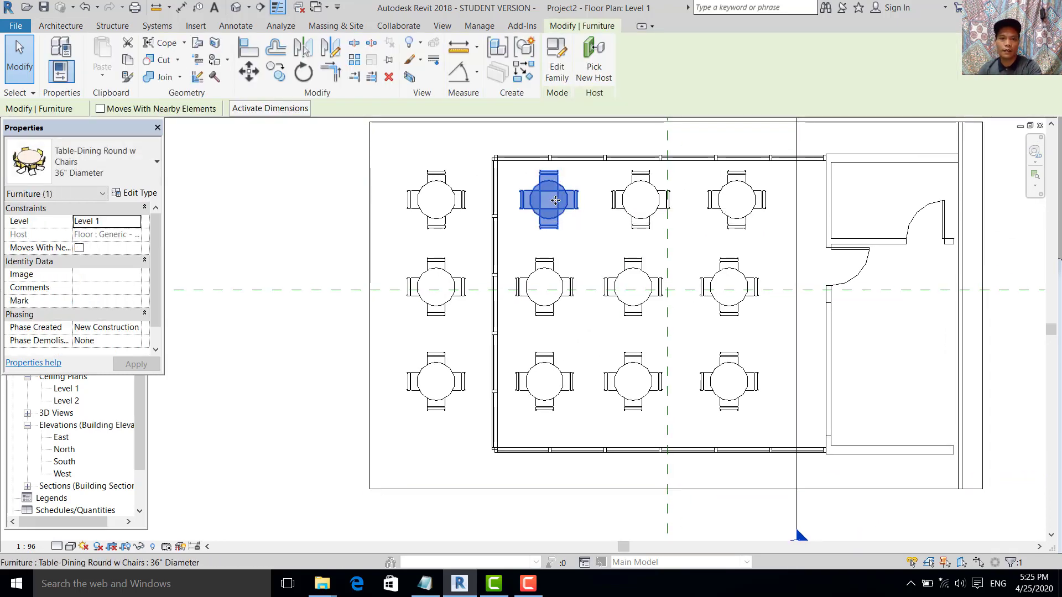
pyautogui.scroll(-2, 669, 279)
pyautogui.scroll(-2, 683, 322)
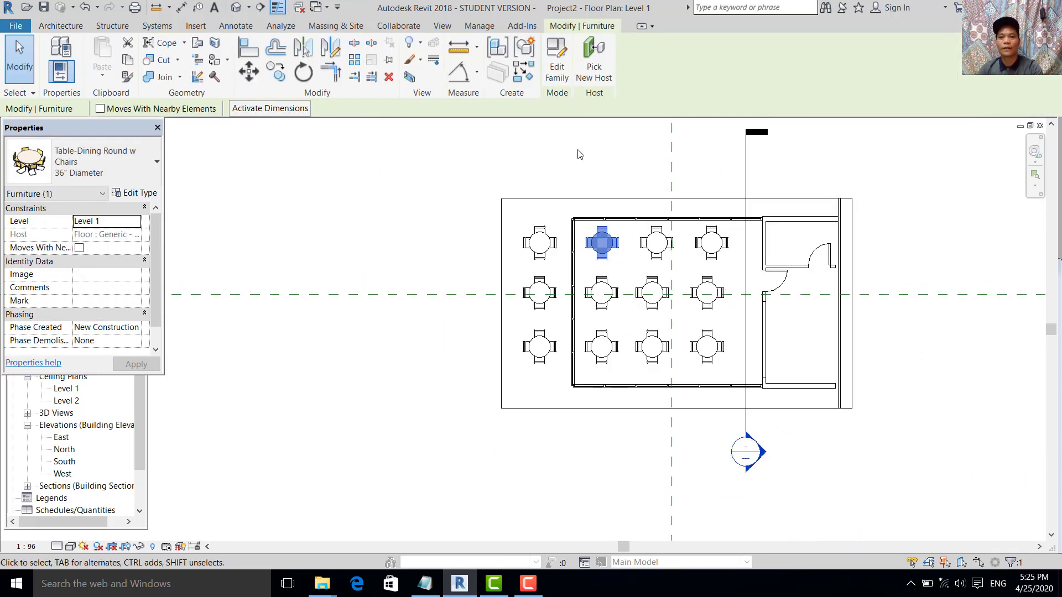
pyautogui.scroll(1, 676, 217)
pyautogui.click(579, 154)
# - Open the 3D view and inspect the furnished building and terrace from several sides
pyautogui.click(240, 8)
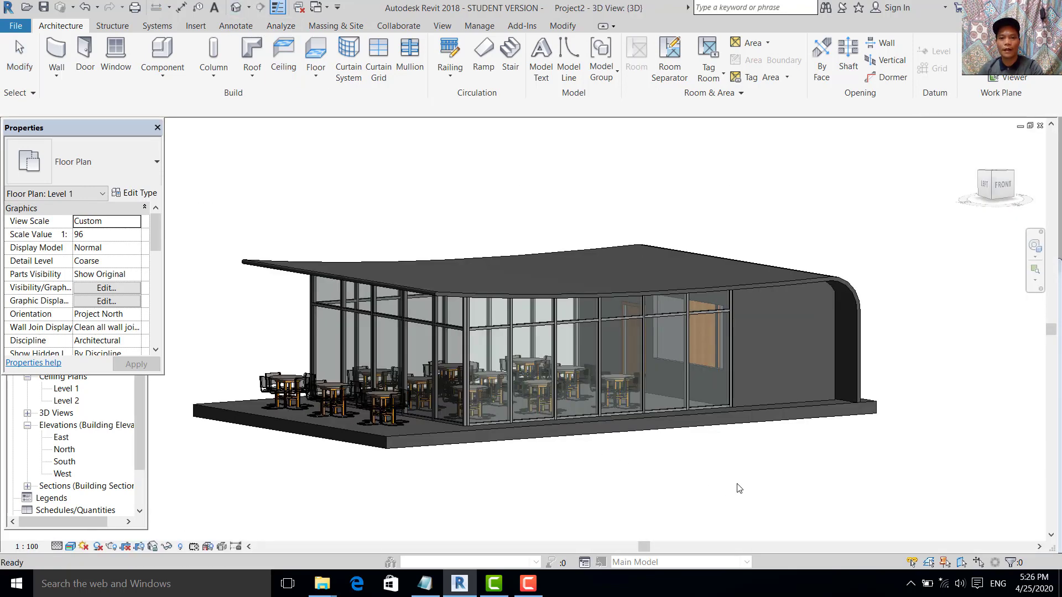
pyautogui.keyDown('shift'); pyautogui.moveTo(509, 480); pyautogui.dragTo(723, 473, button='middle'); pyautogui.keyUp('shift')
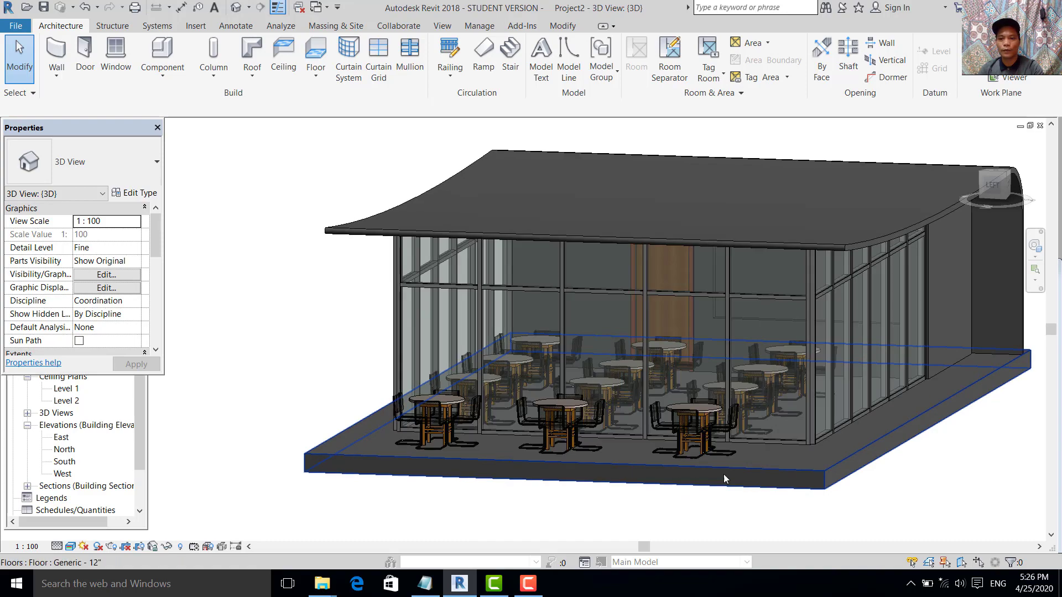
pyautogui.keyDown('shift'); pyautogui.moveTo(343, 437); pyautogui.dragTo(426, 443, button='middle'); pyautogui.keyUp('shift')
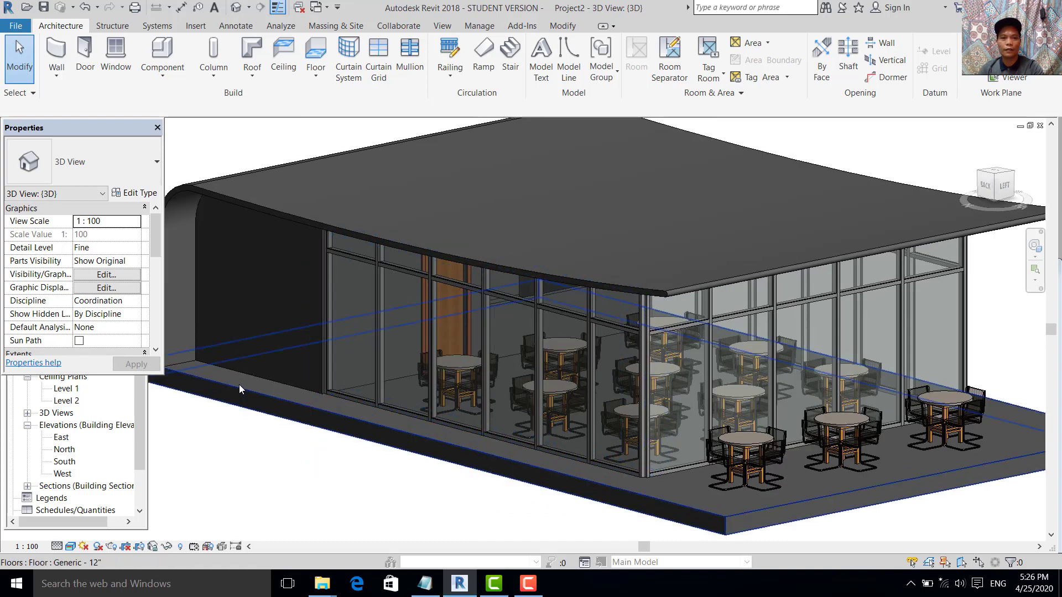
pyautogui.keyDown('shift'); pyautogui.moveTo(239, 384); pyautogui.dragTo(858, 503, button='middle'); pyautogui.keyUp('shift')
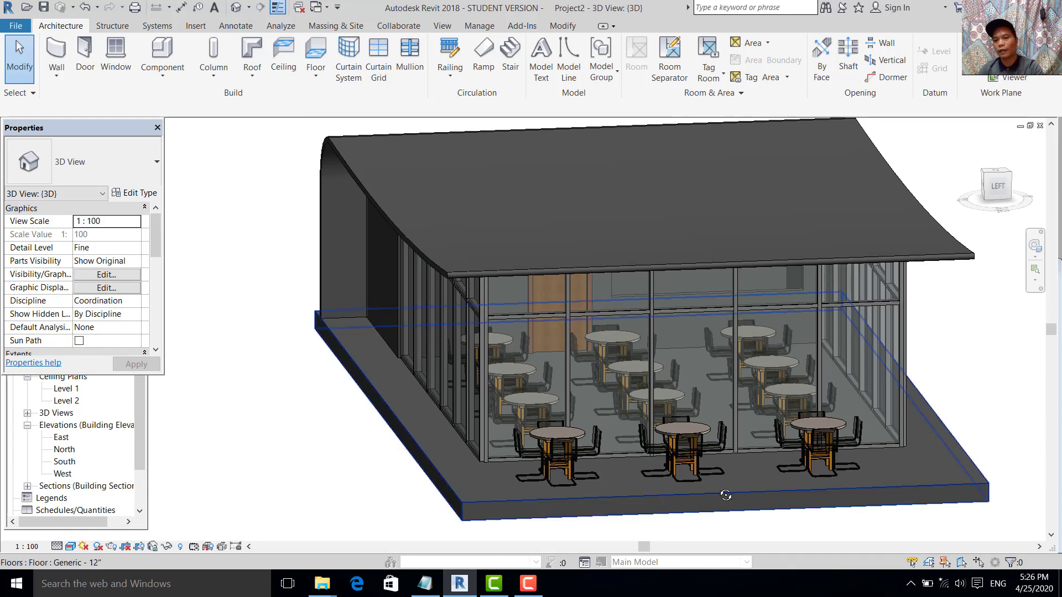
pyautogui.keyDown('shift'); pyautogui.moveTo(726, 495); pyautogui.dragTo(691, 425, button='middle'); pyautogui.keyUp('shift')
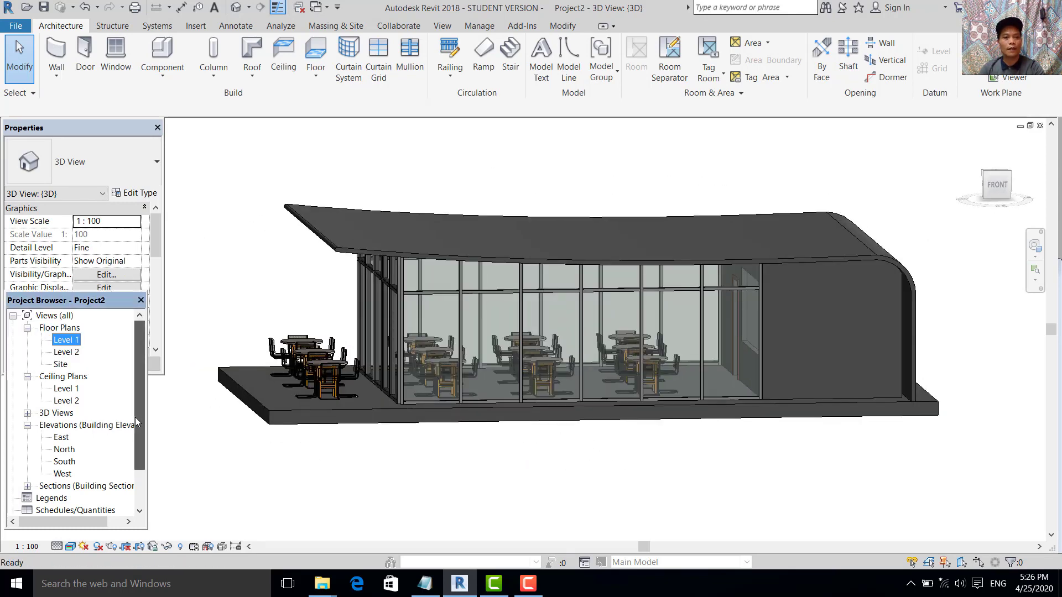
# - In the Level 1 floor plan, start a Handrail - Rectangular railing and sketch a path about 8.5 m long just inside the slab's west edge
pyautogui.doubleClick(66, 340)
pyautogui.scroll(-3, 422, 411)
pyautogui.moveTo(480, 409); pyautogui.dragTo(409, 413, button='middle')
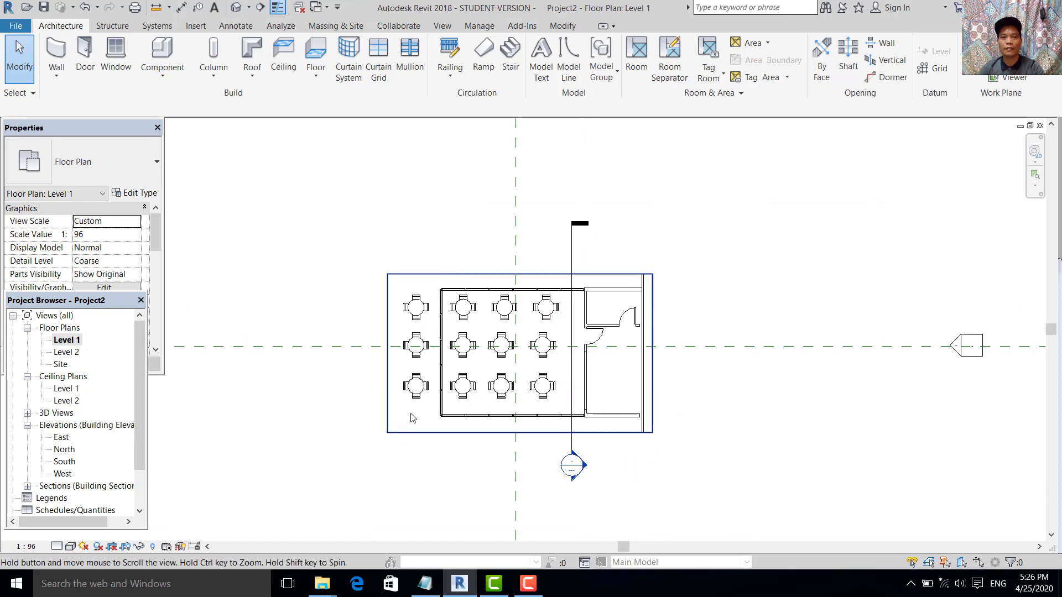
pyautogui.scroll(2, 472, 377)
pyautogui.moveTo(473, 377); pyautogui.dragTo(454, 372, button='middle')
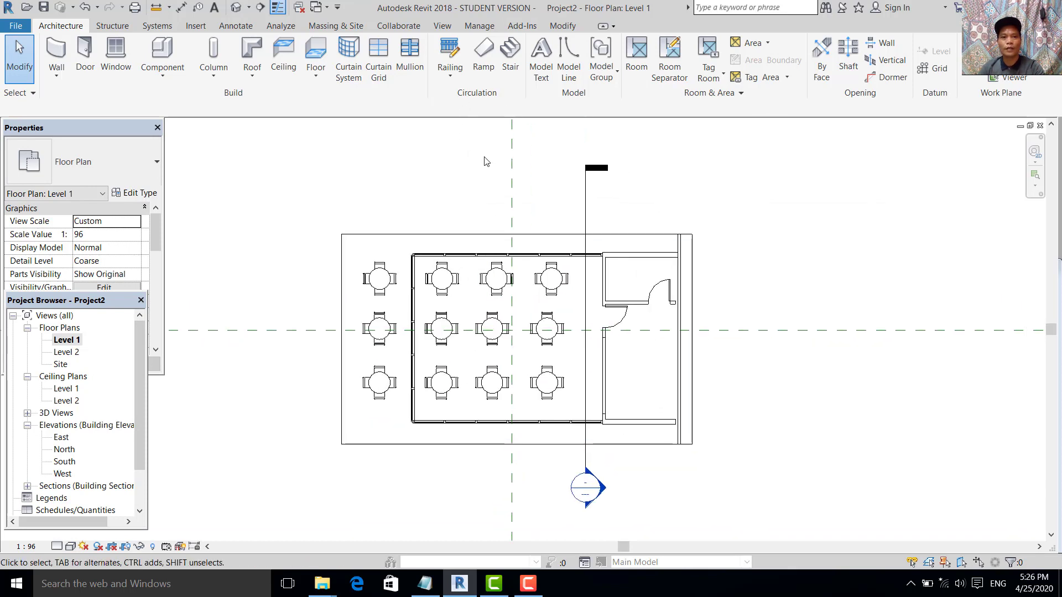
pyautogui.moveTo(485, 161); pyautogui.dragTo(481, 167, button='middle')
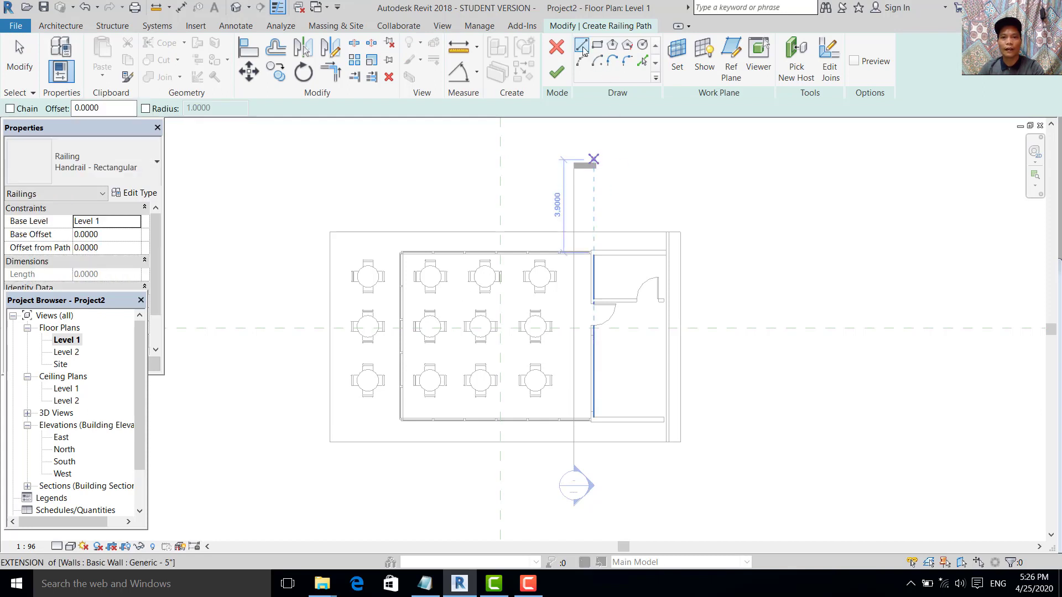
pyautogui.scroll(4, 346, 446)
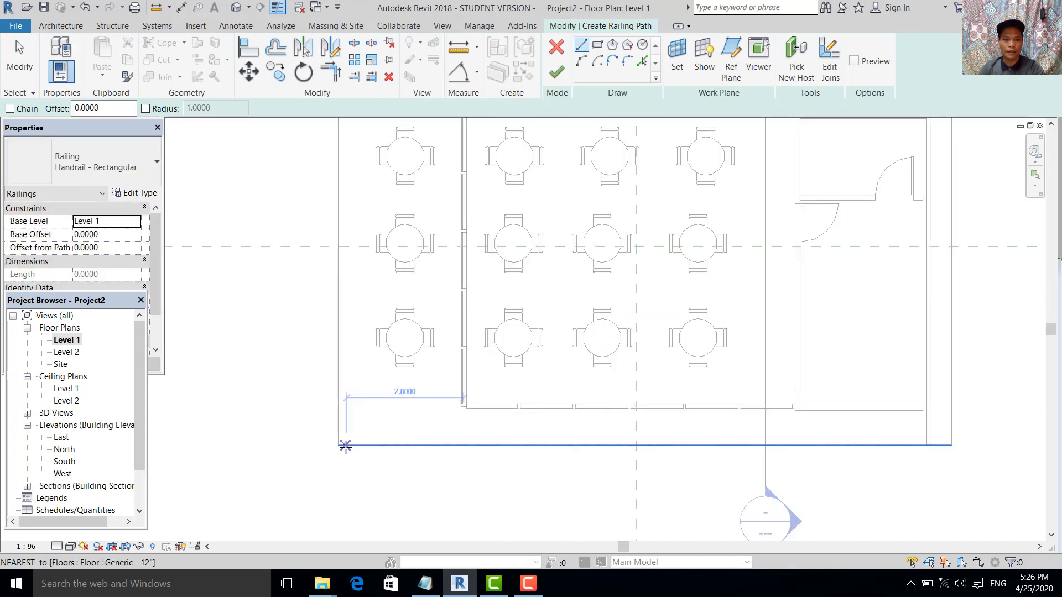
pyautogui.click(346, 446)
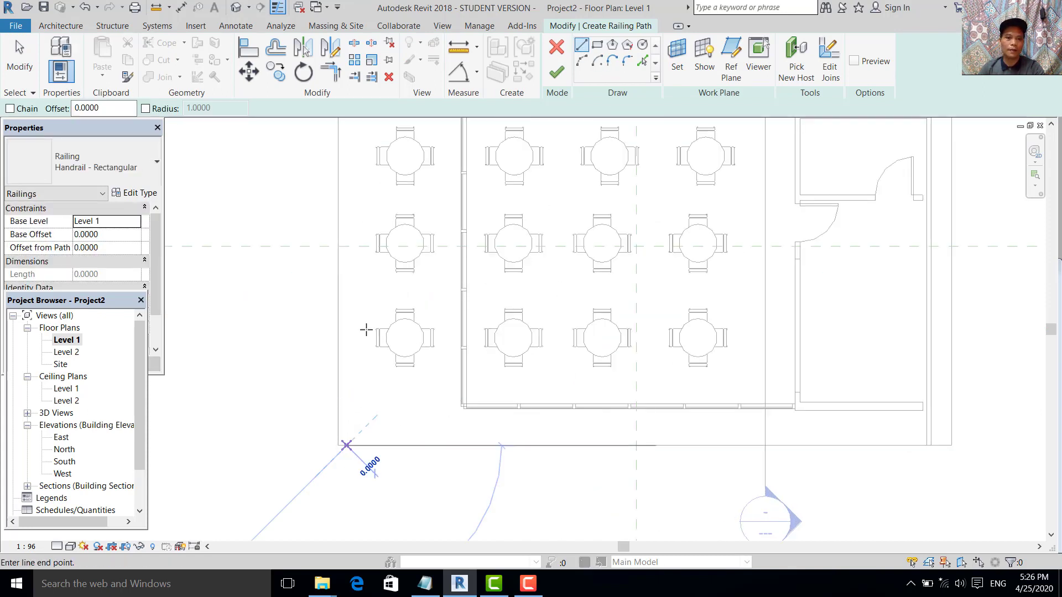
pyautogui.moveTo(344, 335); pyautogui.dragTo(324, 565, button='middle')
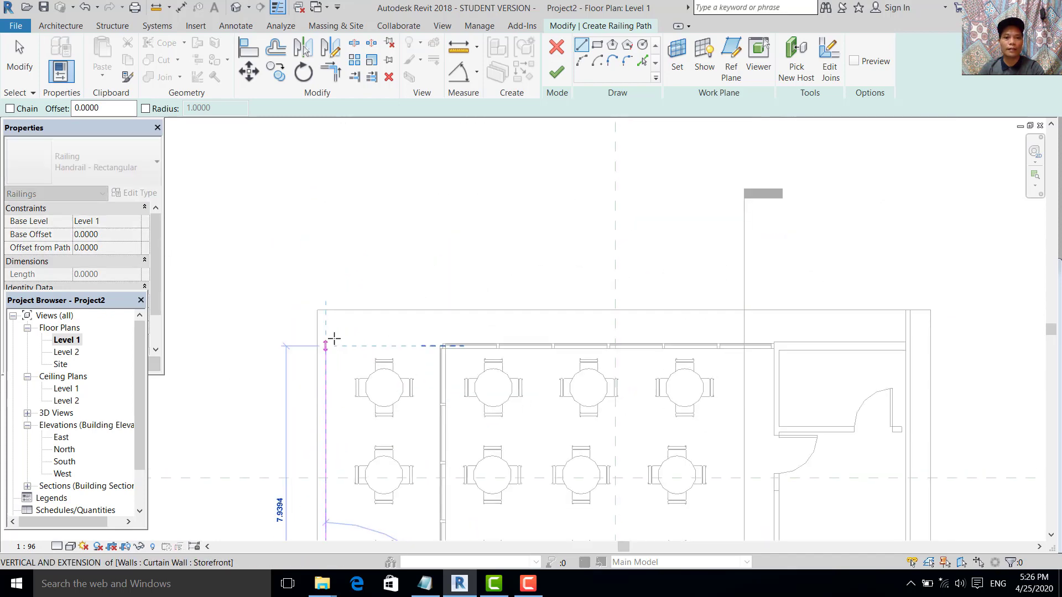
pyautogui.scroll(1, 333, 339)
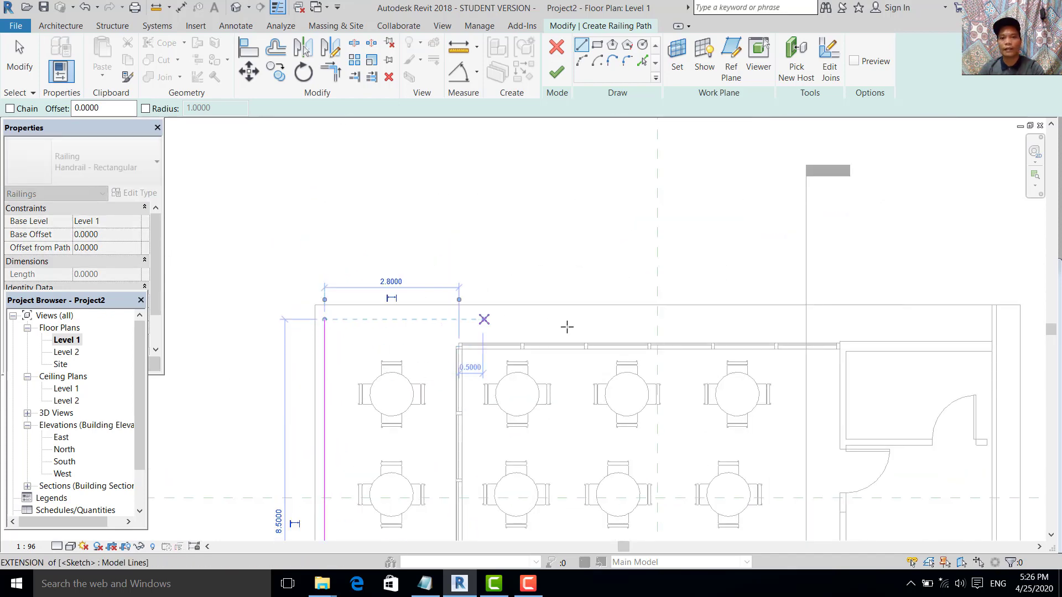
pyautogui.scroll(1, 962, 318)
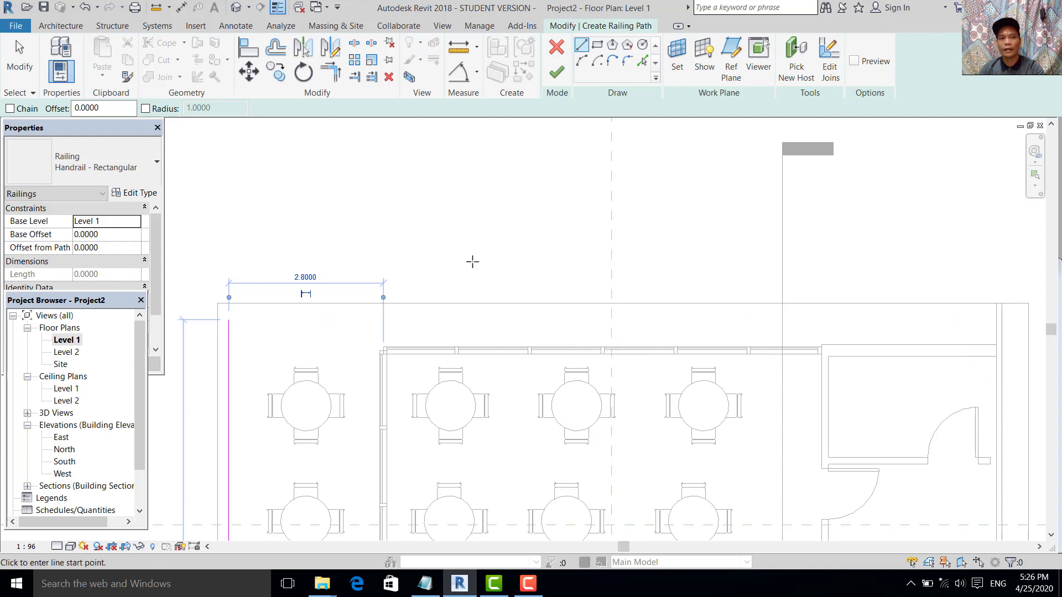
# - Continue the railing path about 13.9 m along the slab's north edge to the east wall and finish the railing
pyautogui.click(229, 320)
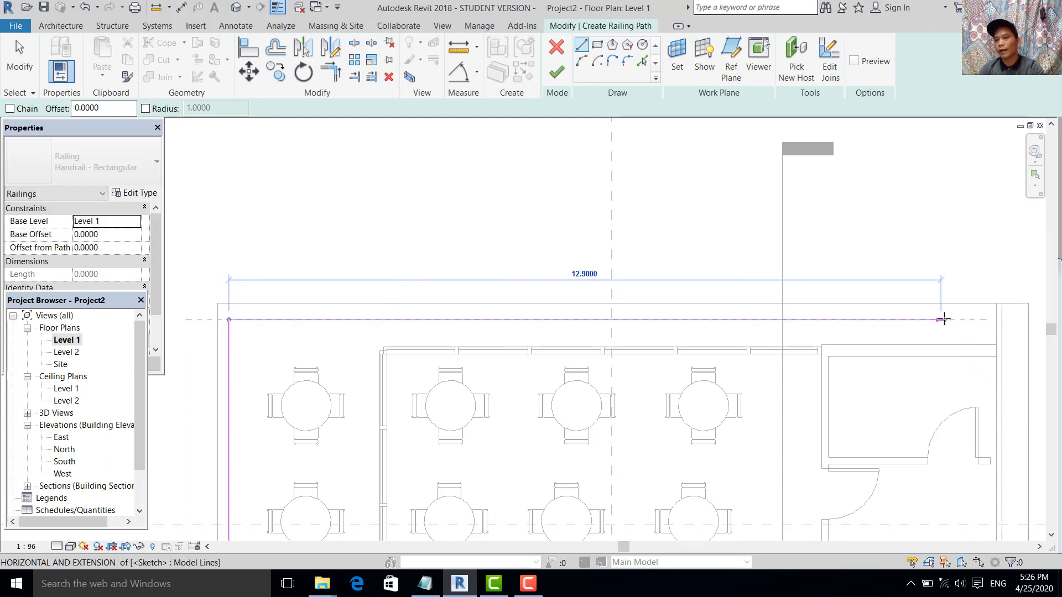
pyautogui.click(996, 320)
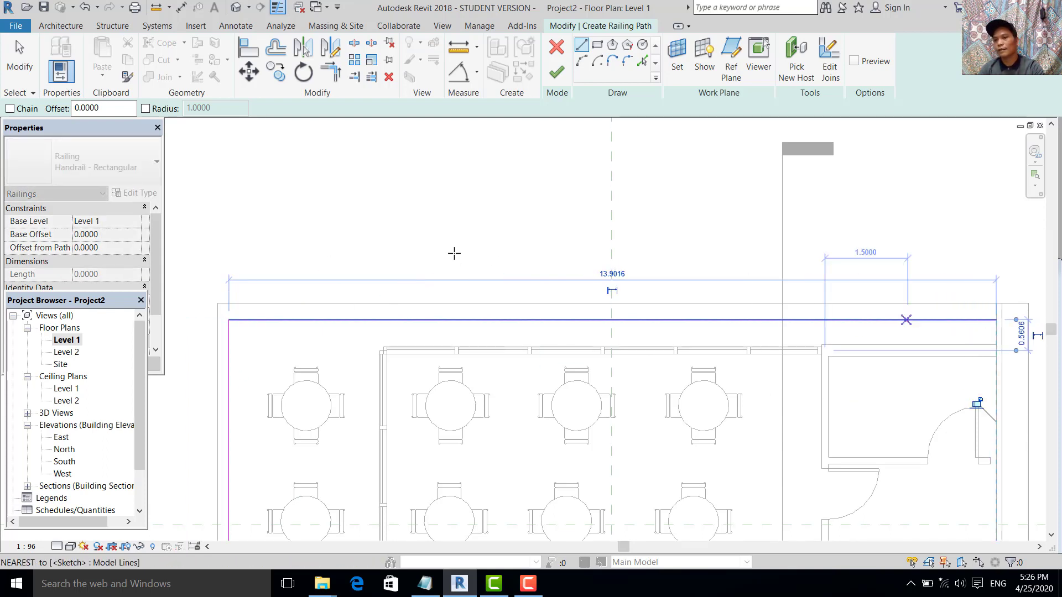
pyautogui.click(20, 56)
pyautogui.scroll(-3, 472, 244)
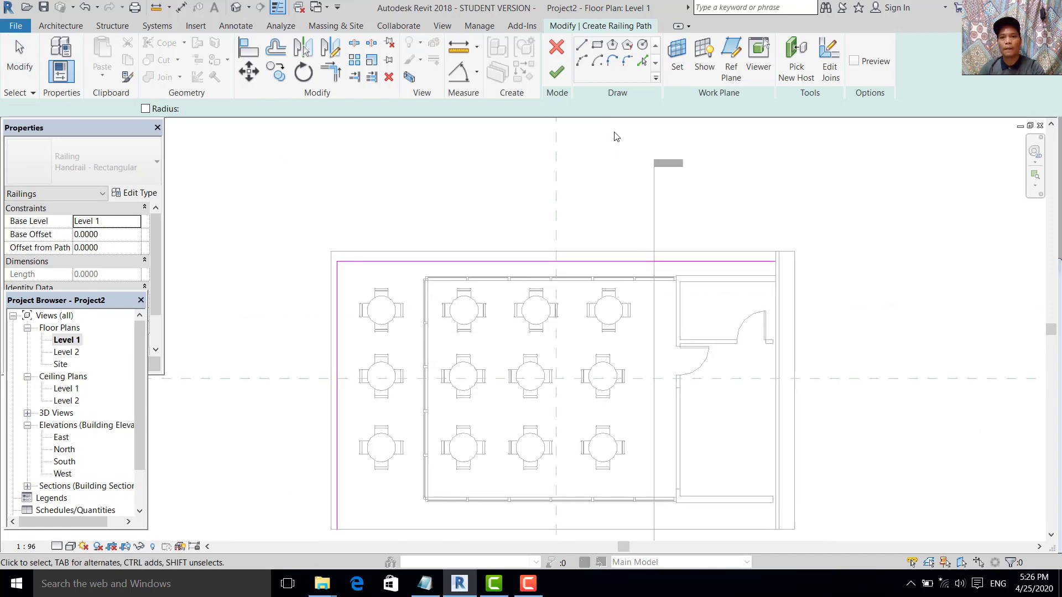
pyautogui.click(556, 70)
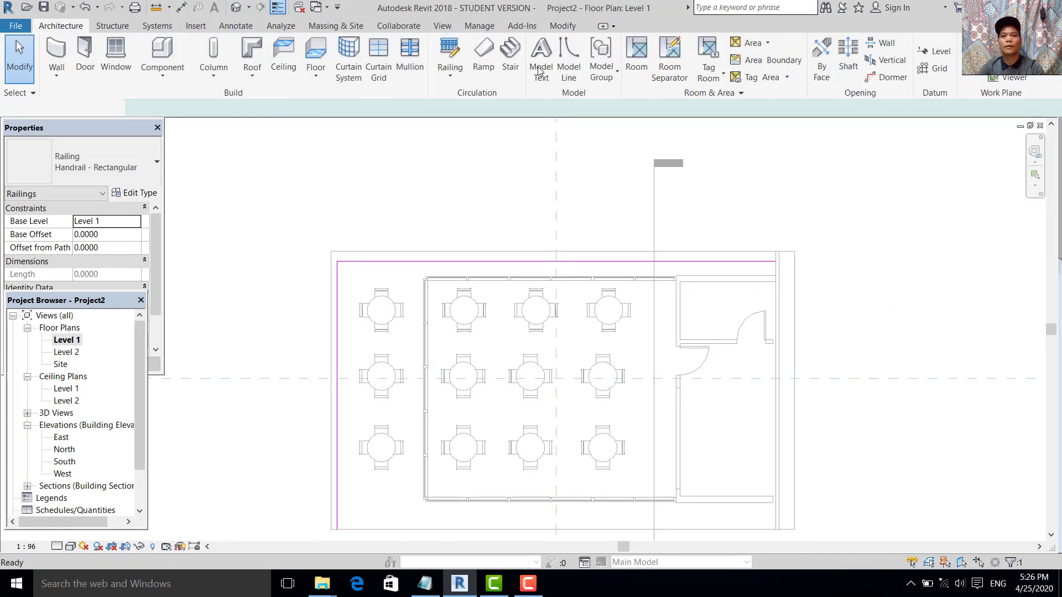
# - Select the new terrace railing in the 3D view and check the available railing types
pyautogui.moveTo(553, 393); pyautogui.dragTo(377, 421, button='middle')
pyautogui.click(236, 7)
pyautogui.click(377, 421)
pyautogui.click(105, 163)
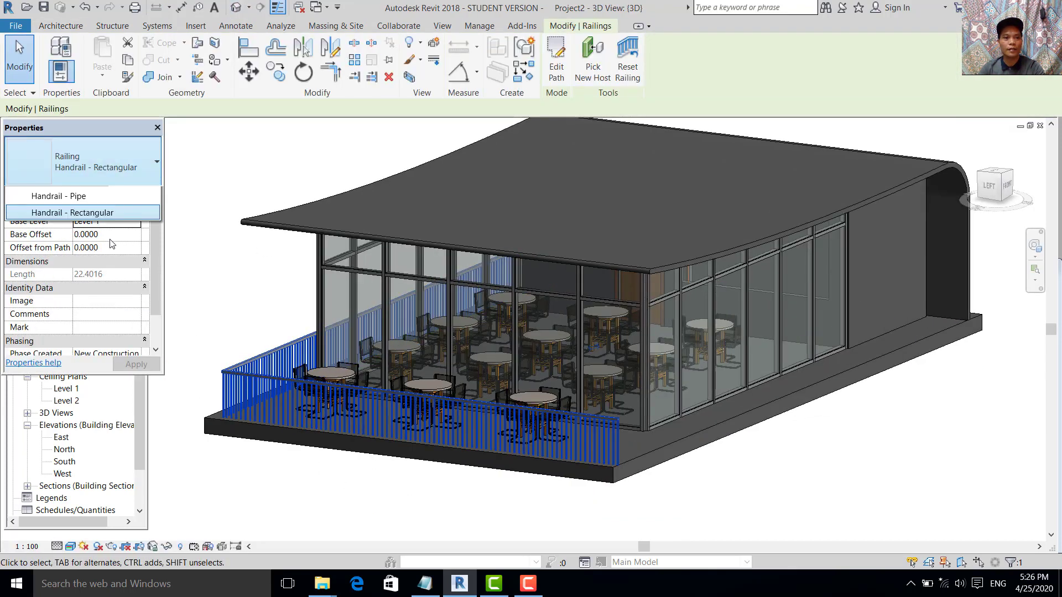
pyautogui.click(117, 230)
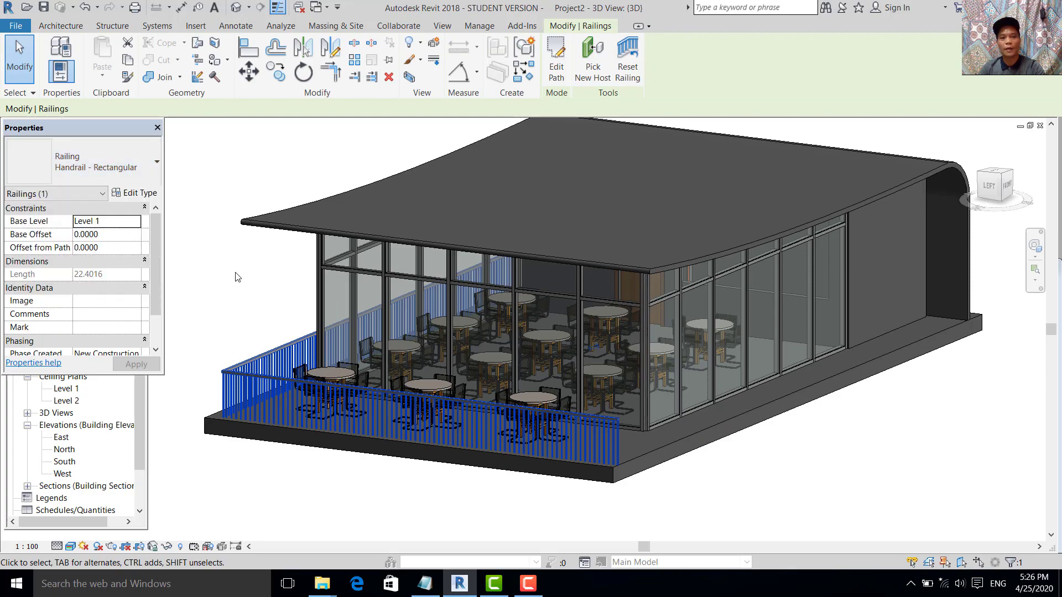
# - Change the terrace railing to the style with posts and horizontal rails, deselect it, and view the building from the front
pyautogui.click(239, 276)
pyautogui.keyDown('shift'); pyautogui.moveTo(675, 476); pyautogui.dragTo(509, 490, button='middle'); pyautogui.keyUp('shift')
pyautogui.scroll(-2, 590, 472)
pyautogui.keyDown('shift'); pyautogui.moveTo(651, 375); pyautogui.dragTo(756, 358, button='middle'); pyautogui.keyUp('shift')
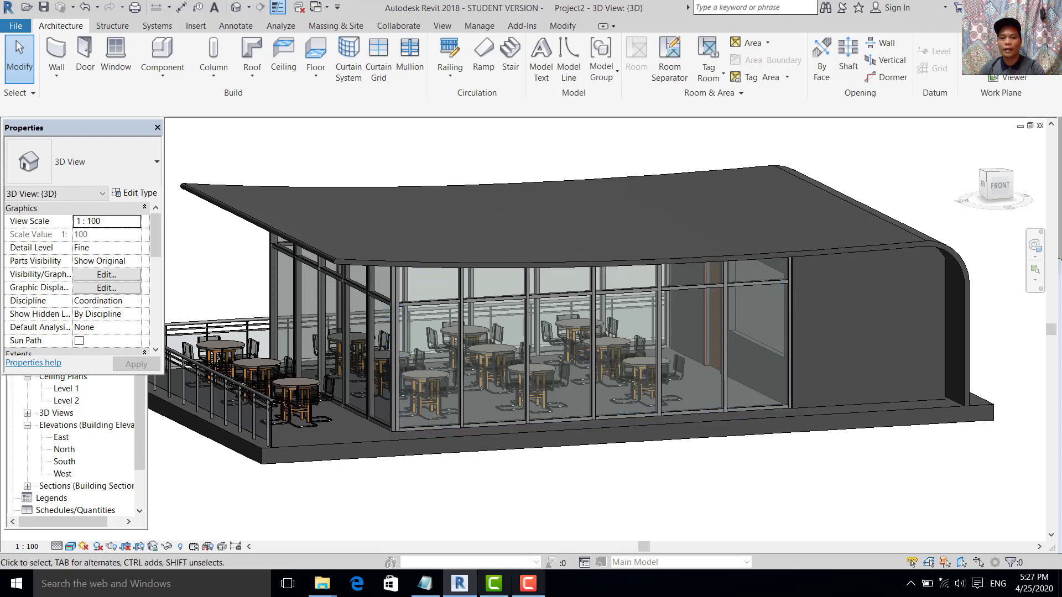
pyautogui.moveTo(536, 578)
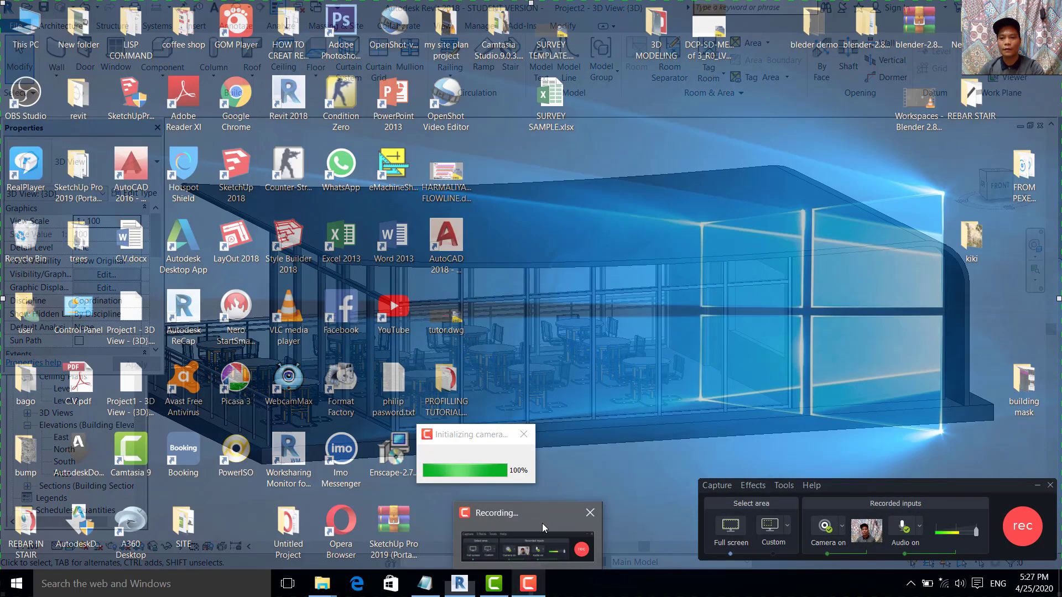
pyautogui.click(542, 524)
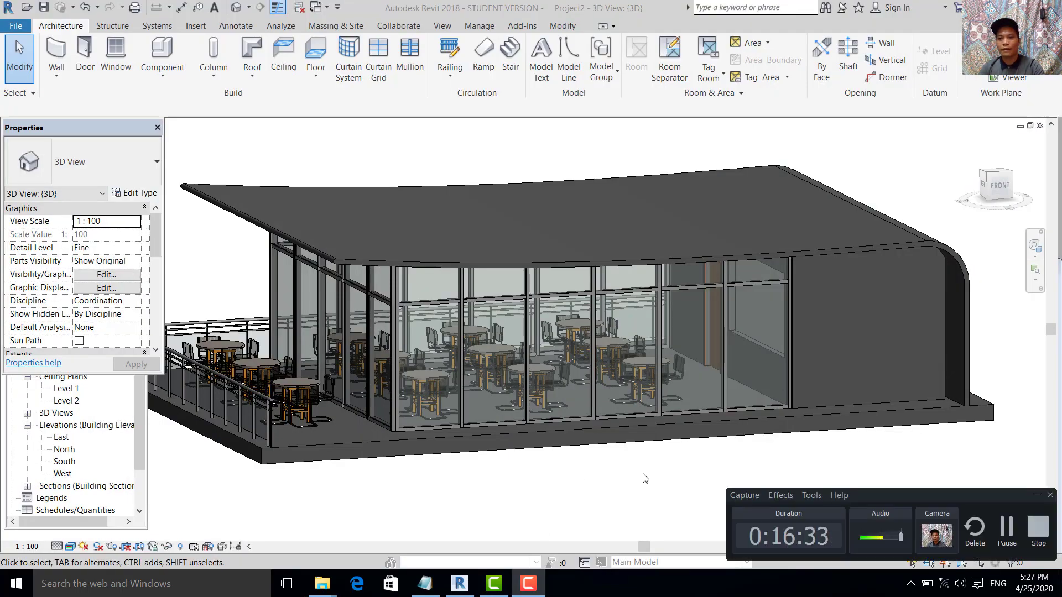
pyautogui.click(1034, 496)
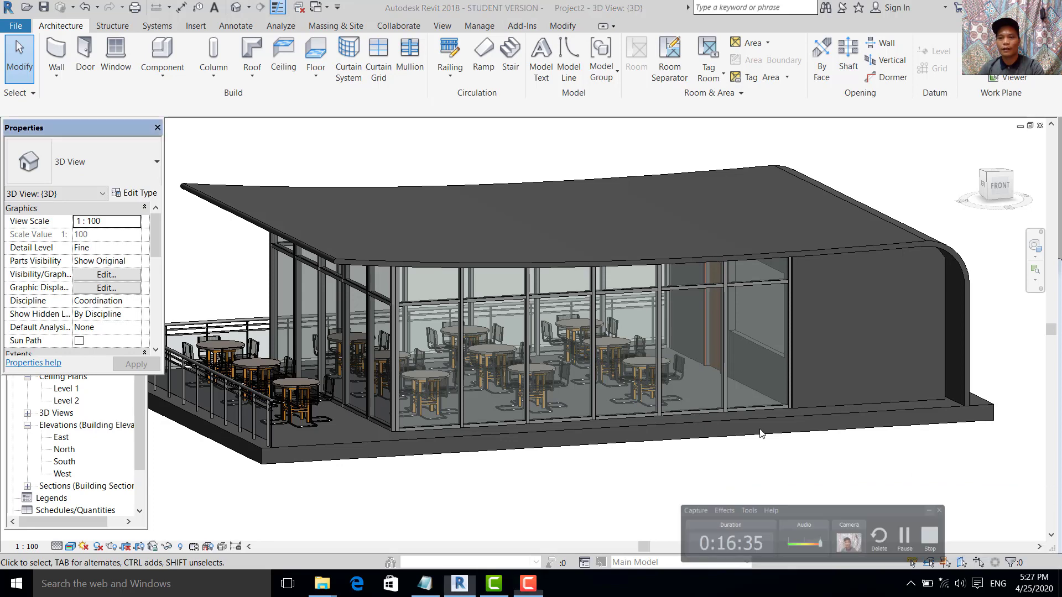
# - Open the Level 1 floor plan and unpin the rectangular mullion in the easternmost bay of the south storefront wall
pyautogui.keyDown('shift'); pyautogui.moveTo(755, 436); pyautogui.dragTo(685, 445, button='middle'); pyautogui.keyUp('shift')
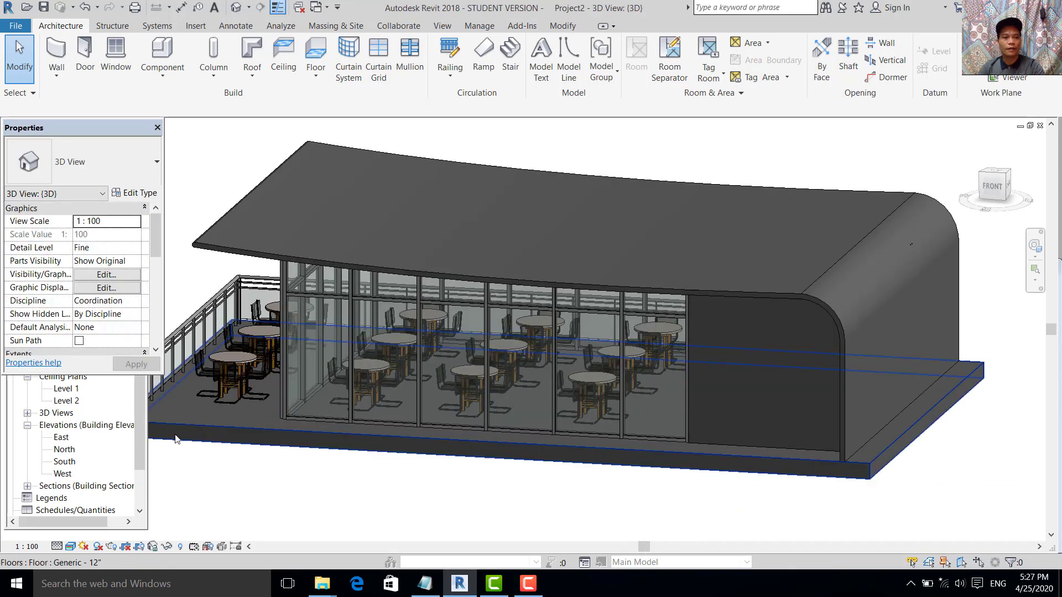
pyautogui.click(143, 426)
pyautogui.doubleClick(67, 339)
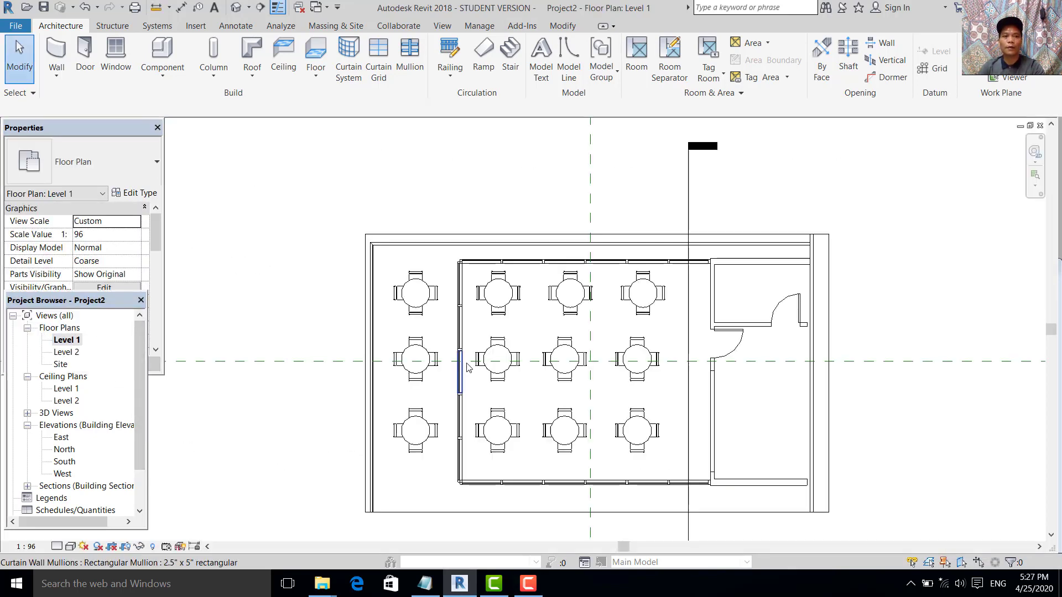
pyautogui.moveTo(657, 506); pyautogui.dragTo(604, 434, button='middle')
pyautogui.scroll(5, 605, 434)
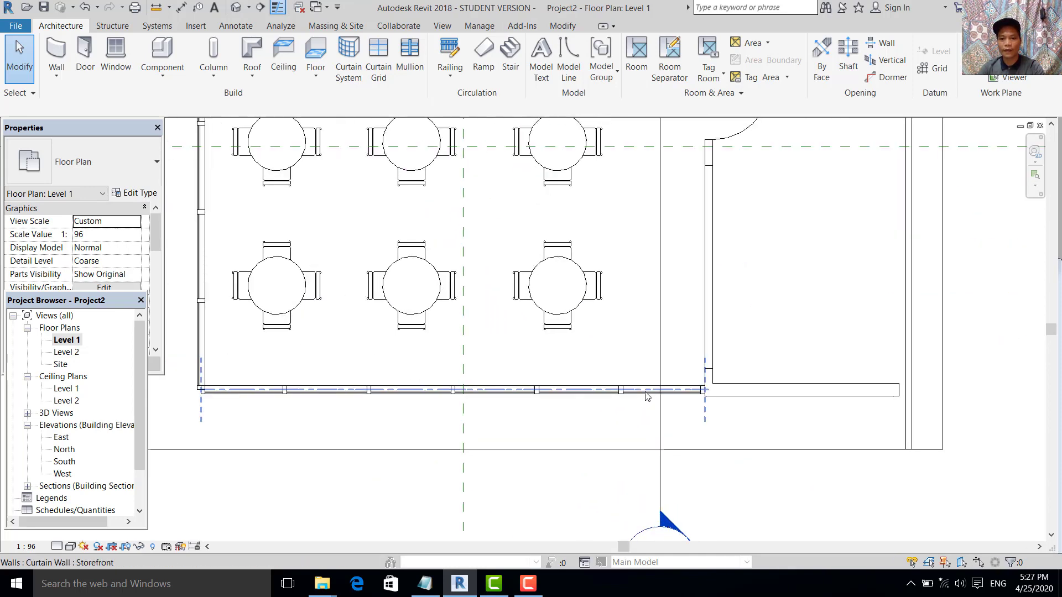
pyautogui.scroll(2, 628, 389)
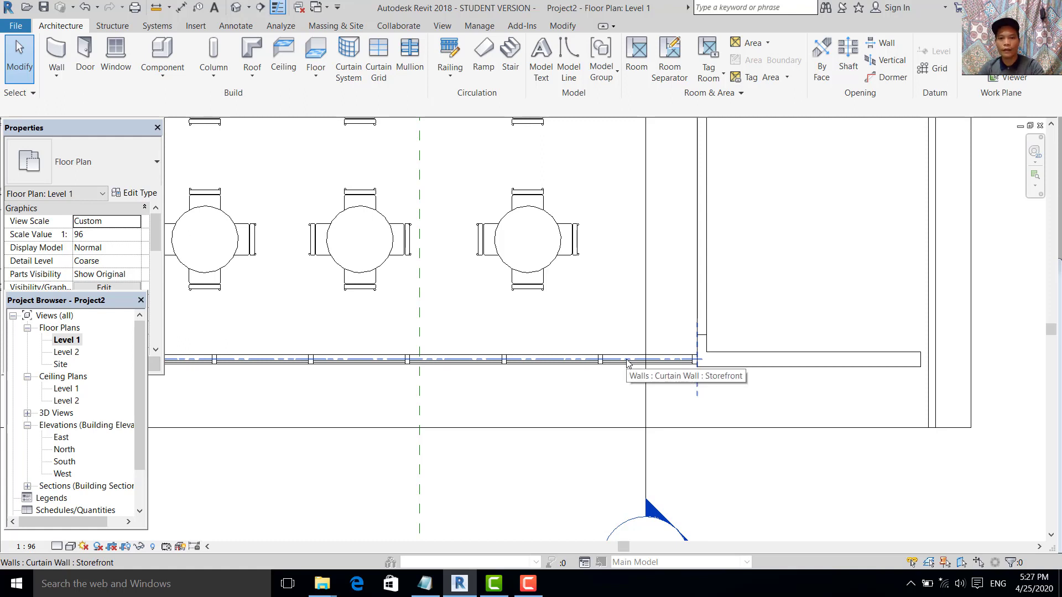
pyautogui.press('Tab')
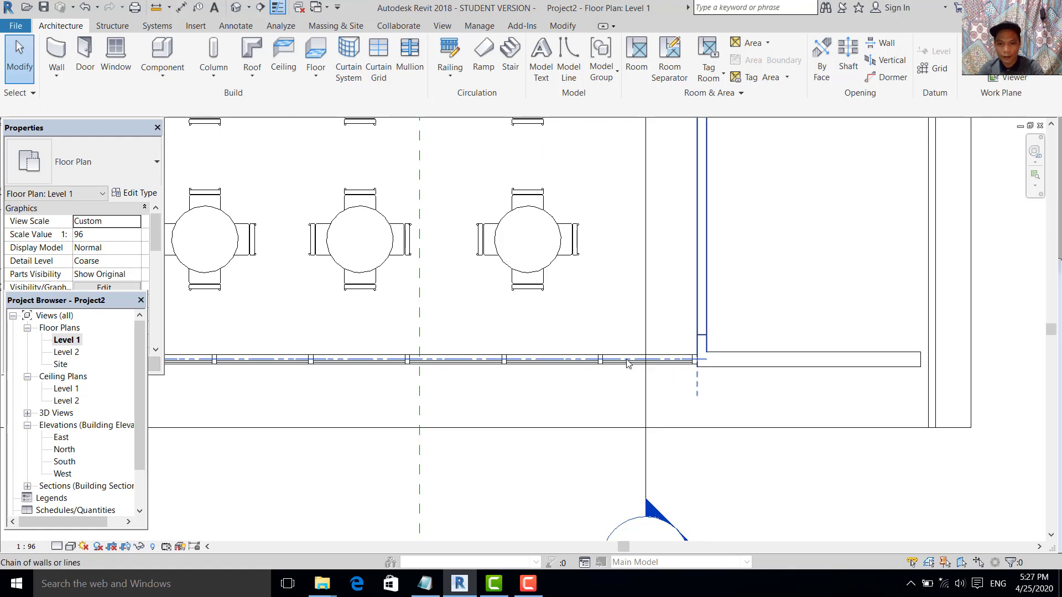
pyautogui.press('Tab')
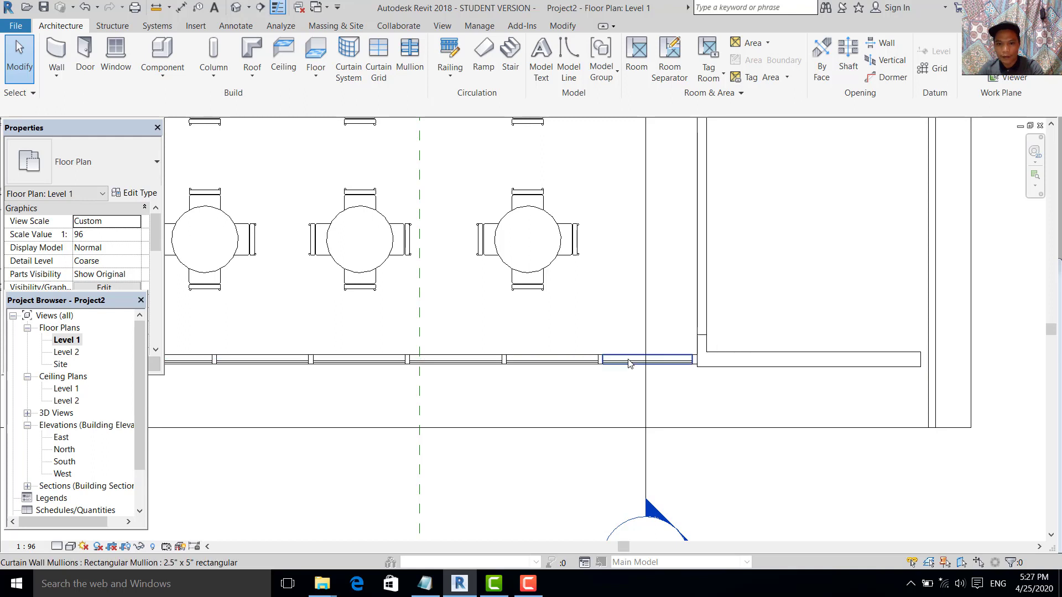
pyautogui.click(631, 363)
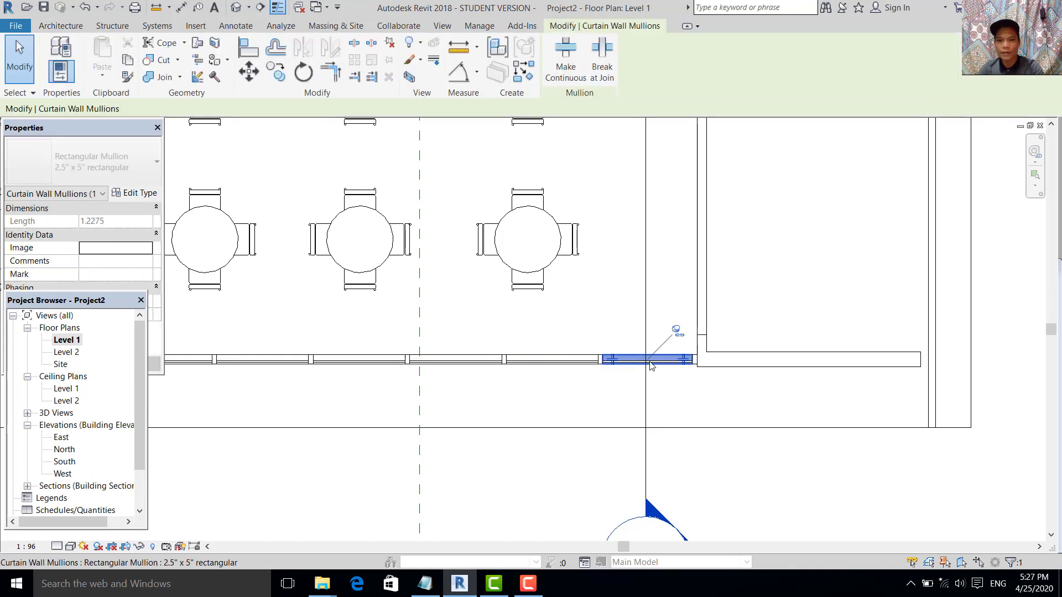
pyautogui.click(677, 330)
pyautogui.click(633, 372)
# - Select the rectangular mullion in the easternmost bay of the north storefront wall and unpin it
pyautogui.moveTo(639, 386); pyautogui.dragTo(637, 479, button='middle')
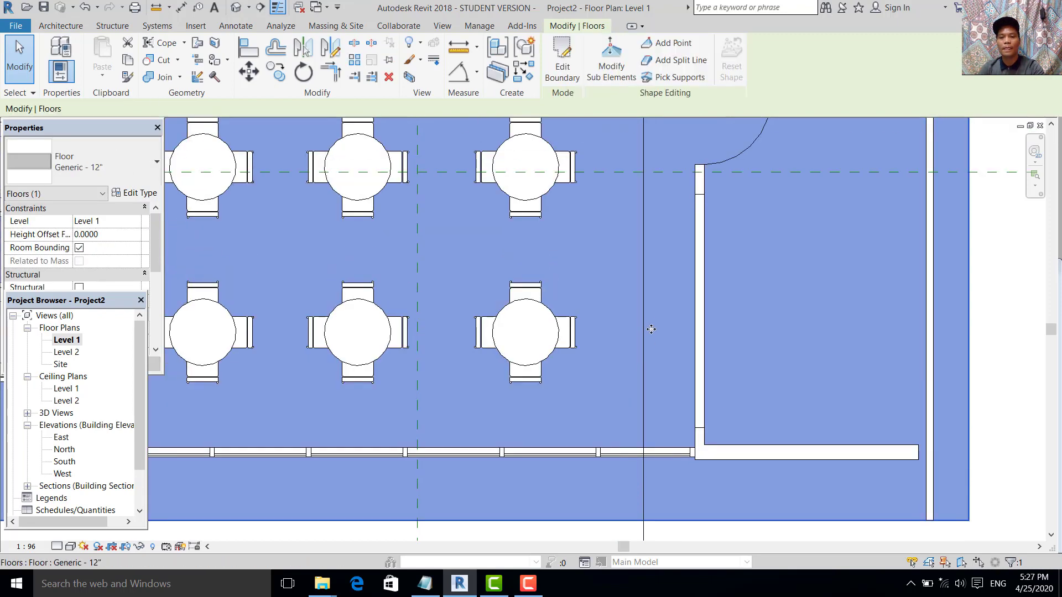
pyautogui.scroll(-3, 619, 299)
pyautogui.scroll(3, 618, 427)
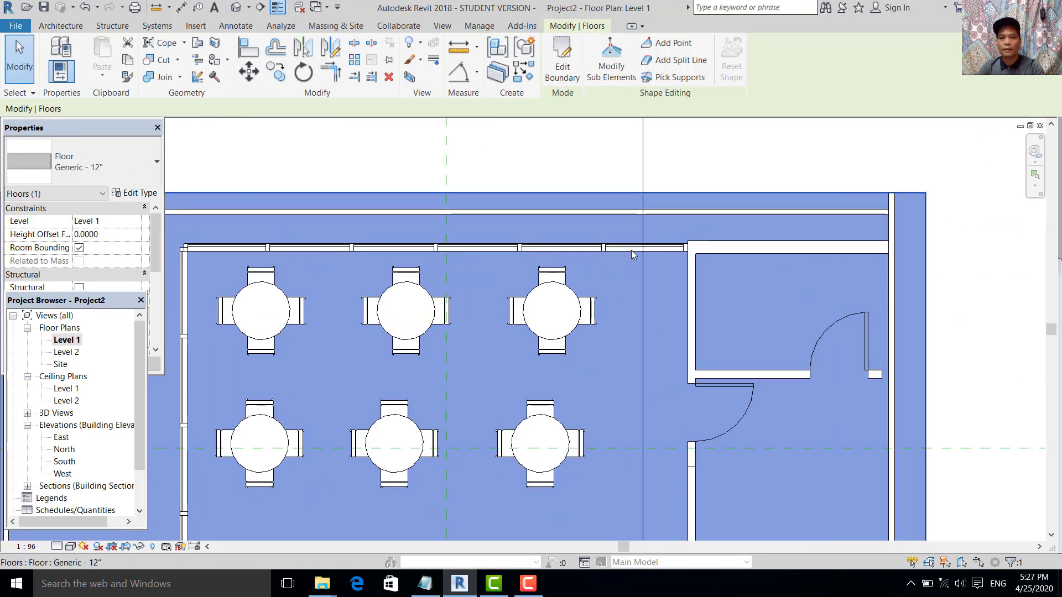
pyautogui.press('Tab')
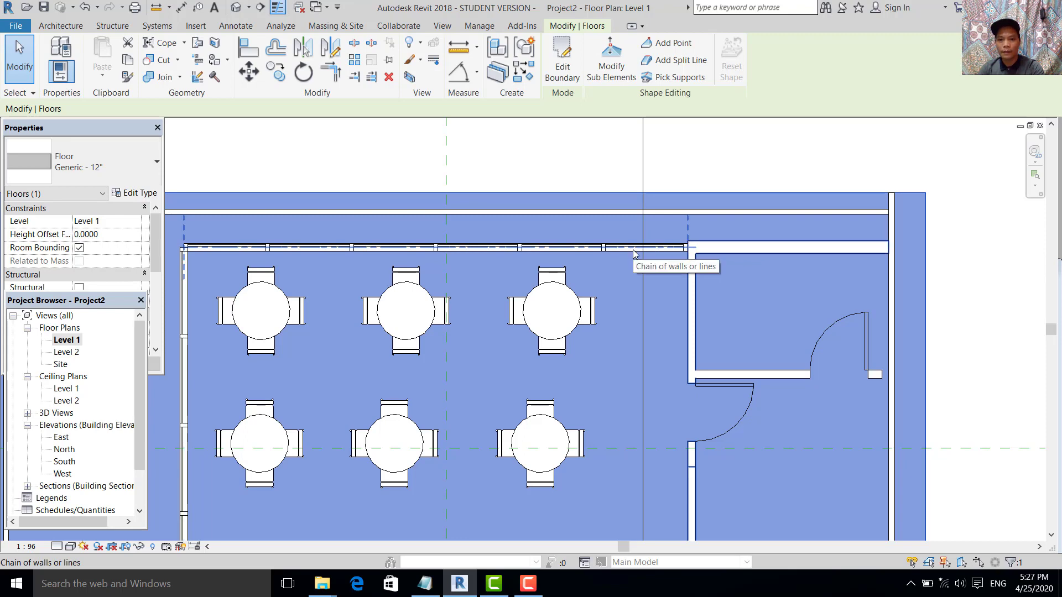
pyautogui.press('Tab')
pyautogui.click(634, 252)
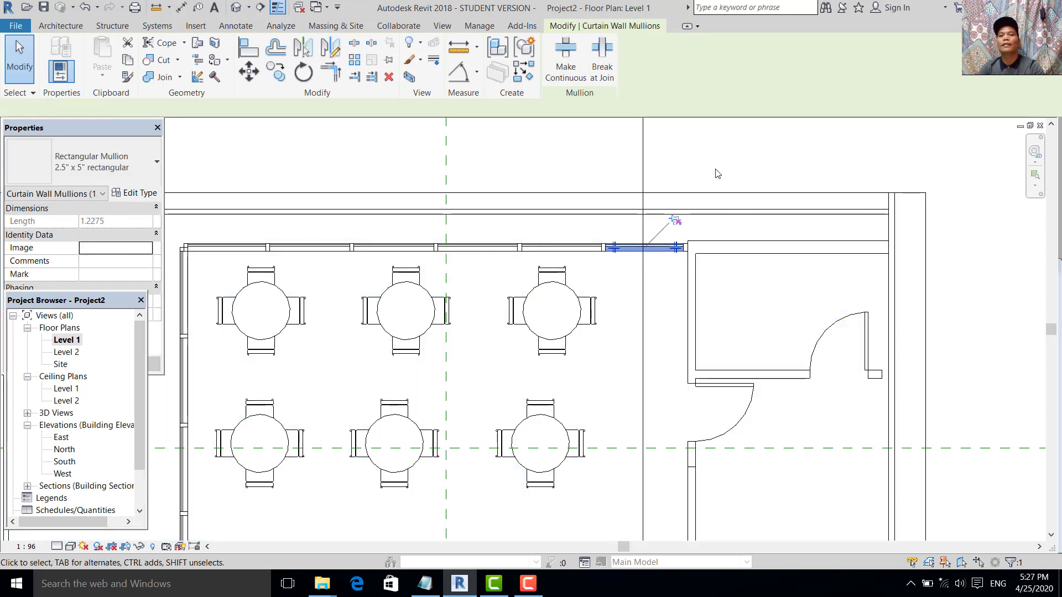
pyautogui.press('Escape')
# - Examine the dining area and the end bays of the storefront walls in the Level 1 floor plan
pyautogui.scroll(-4, 647, 282)
pyautogui.scroll(2, 650, 285)
pyautogui.moveTo(642, 294); pyautogui.dragTo(604, 322, button='middle')
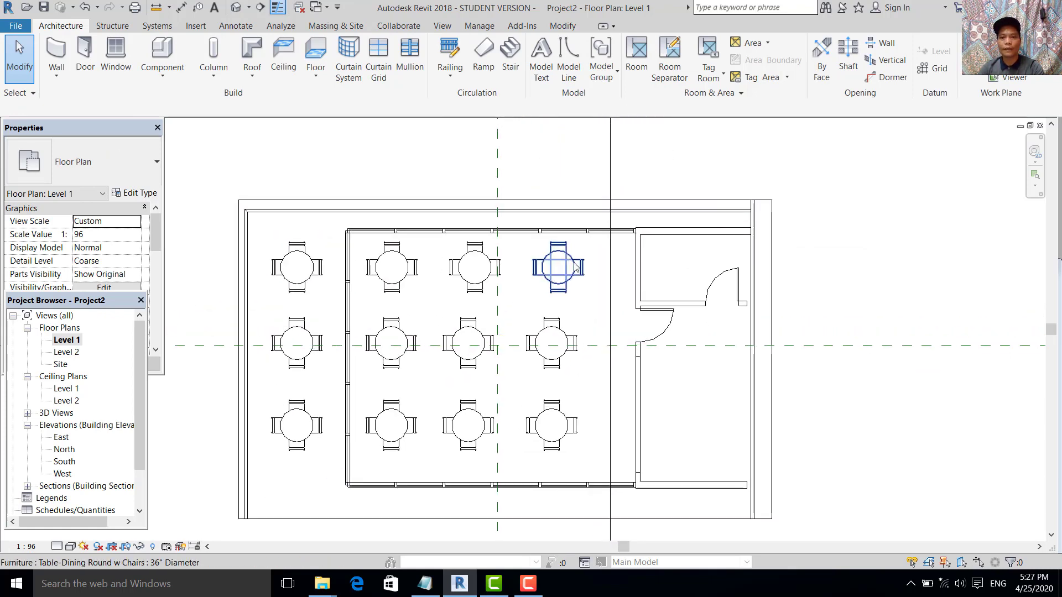
pyautogui.scroll(2, 564, 259)
pyautogui.scroll(-2, 556, 291)
pyautogui.moveTo(552, 327); pyautogui.dragTo(548, 291, button='middle')
pyautogui.scroll(1, 579, 441)
pyautogui.moveTo(599, 473); pyautogui.dragTo(568, 394, button='middle')
pyautogui.scroll(2, 592, 423)
pyautogui.scroll(2, 593, 424)
pyautogui.scroll(-2, 569, 394)
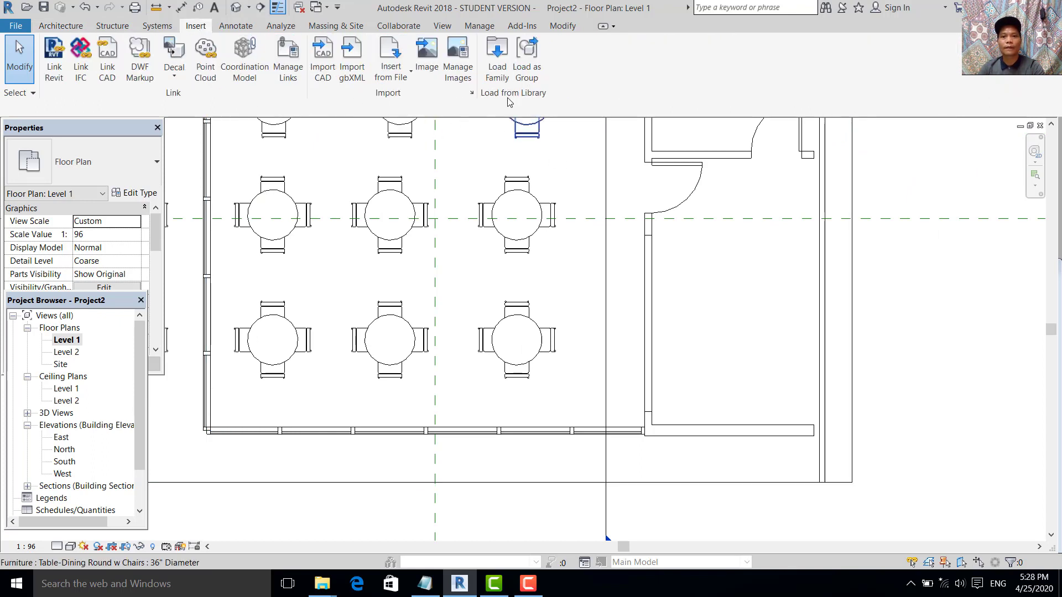
# - Load the Door-Curtain-Wall-Single-Glass.rfa family from the Doors folder of the US Imperial library
pyautogui.click(497, 58)
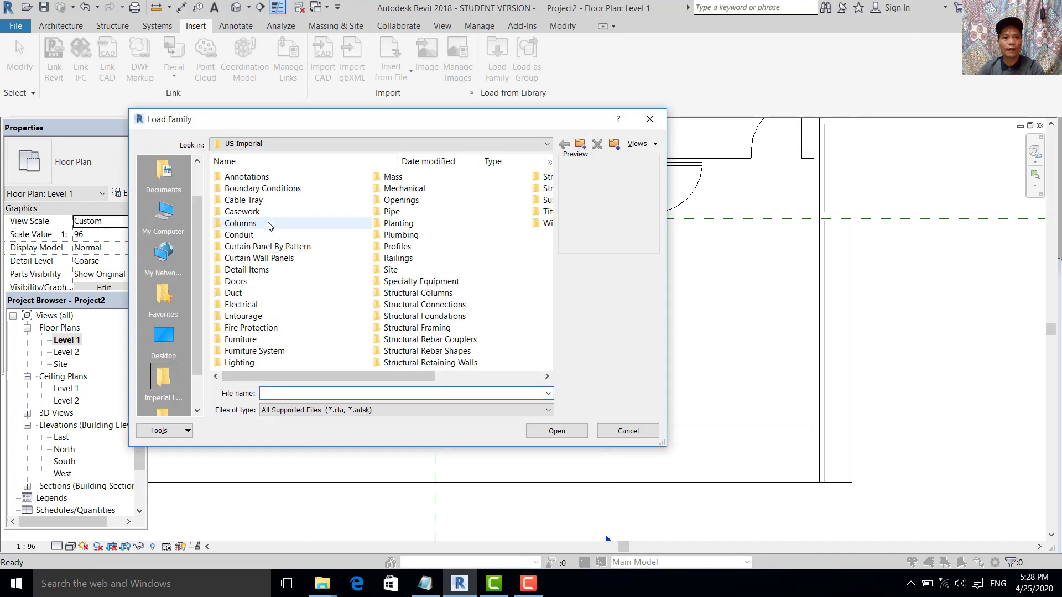
pyautogui.doubleClick(268, 282)
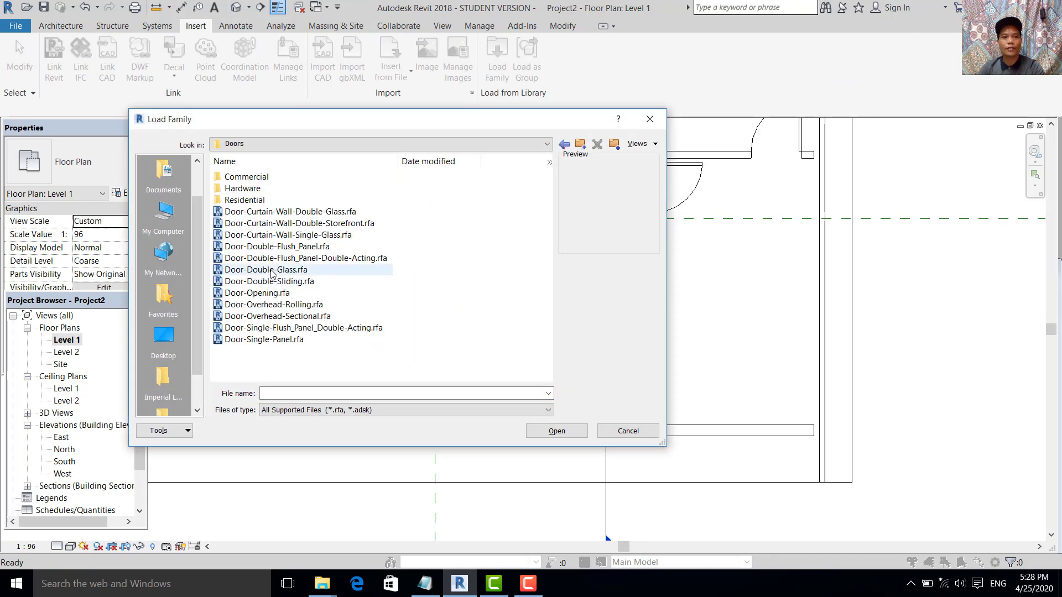
pyautogui.click(296, 223)
pyautogui.click(303, 212)
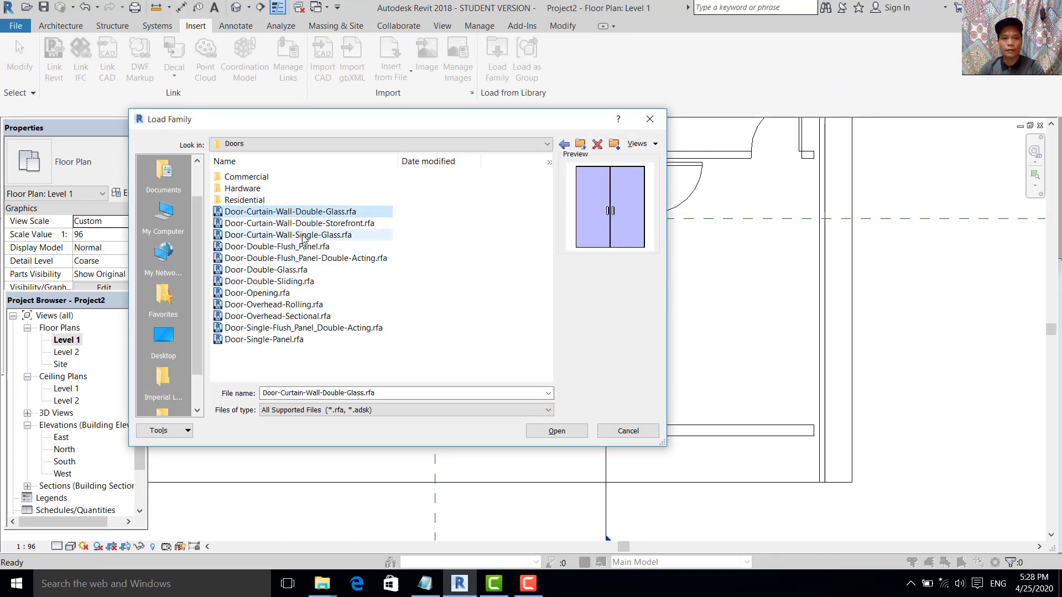
pyautogui.click(302, 234)
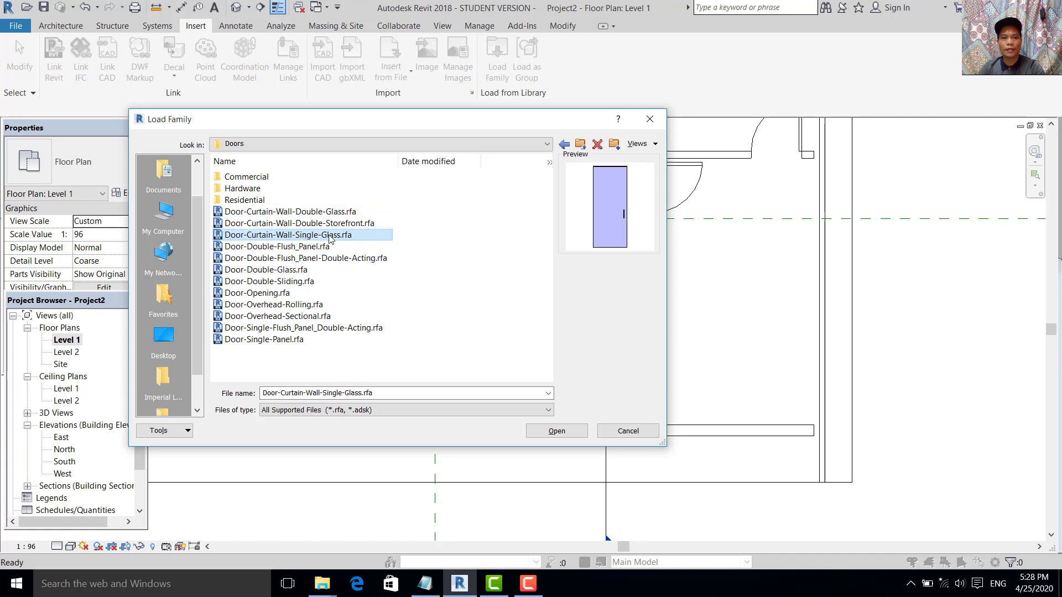
pyautogui.click(553, 431)
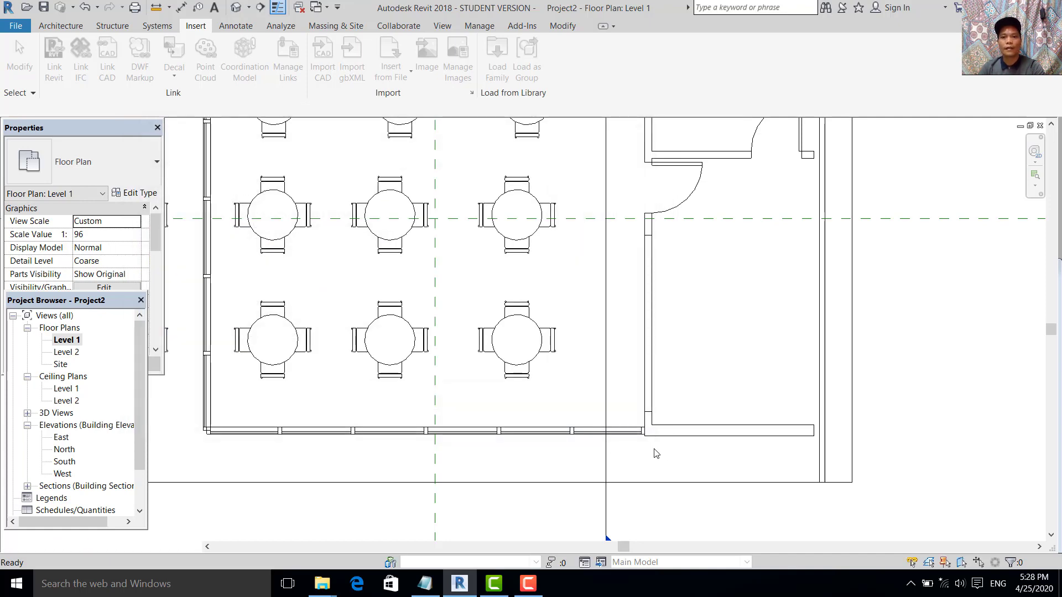
# - Replace the glazed panel in the easternmost bay of the south storefront wall with Door-Curtain-Wall-Single-Glass
pyautogui.scroll(-2, 622, 469)
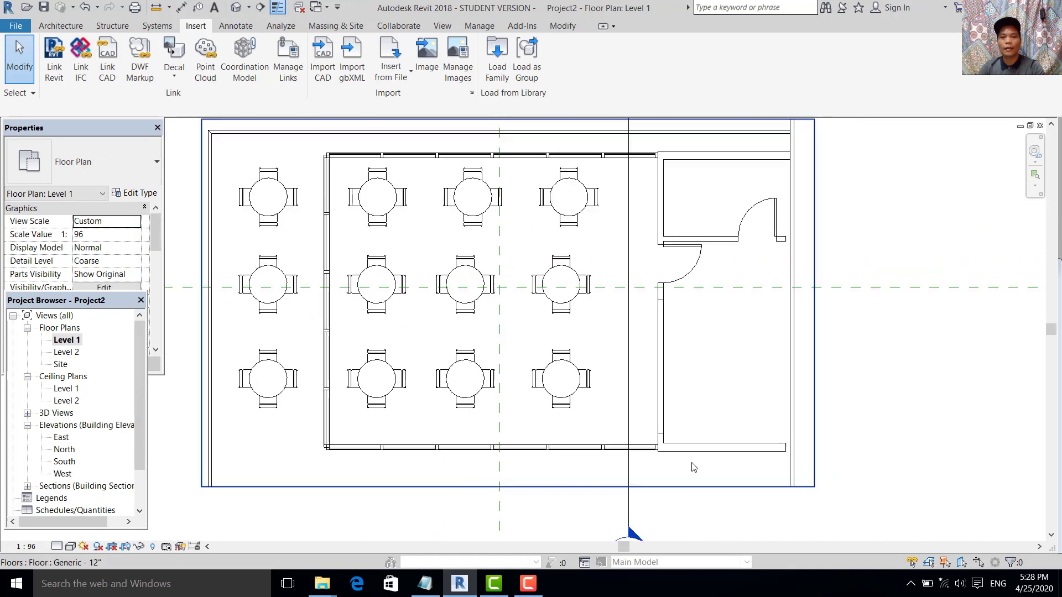
pyautogui.scroll(2, 636, 465)
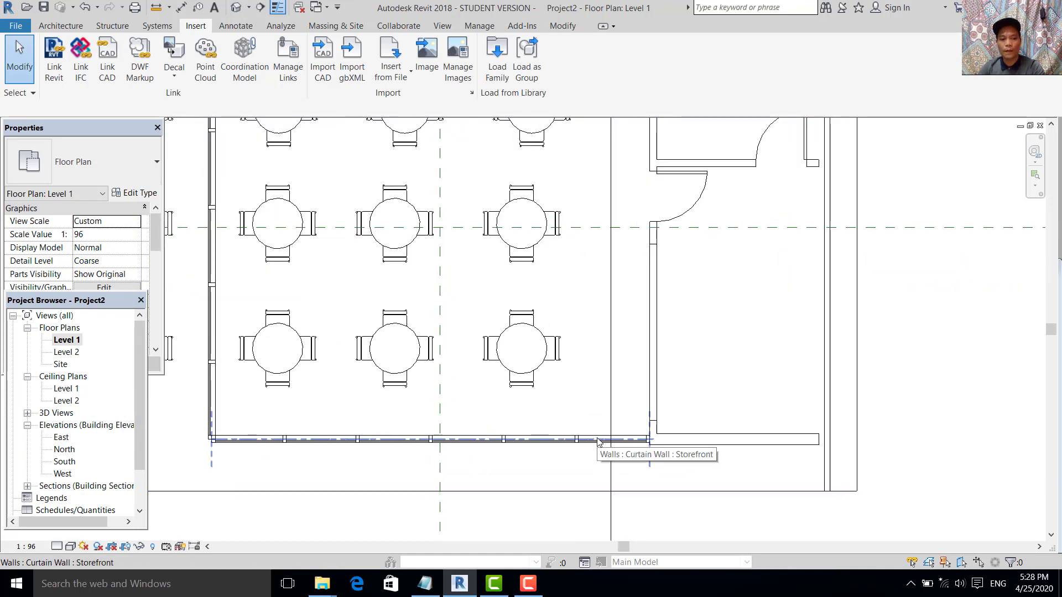
pyautogui.press('Tab')
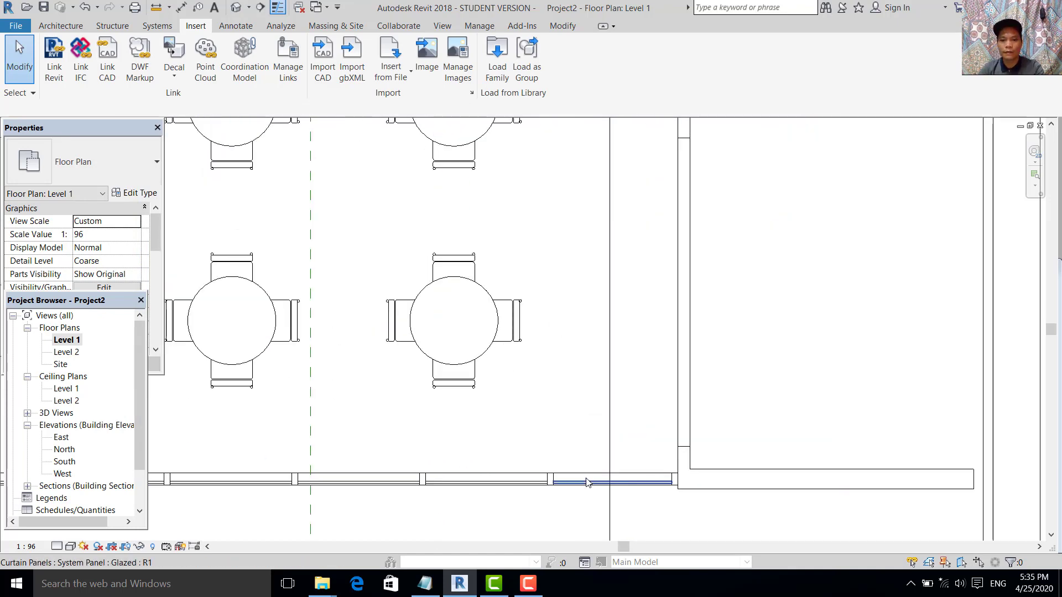
pyautogui.press('Tab')
pyautogui.click(588, 481)
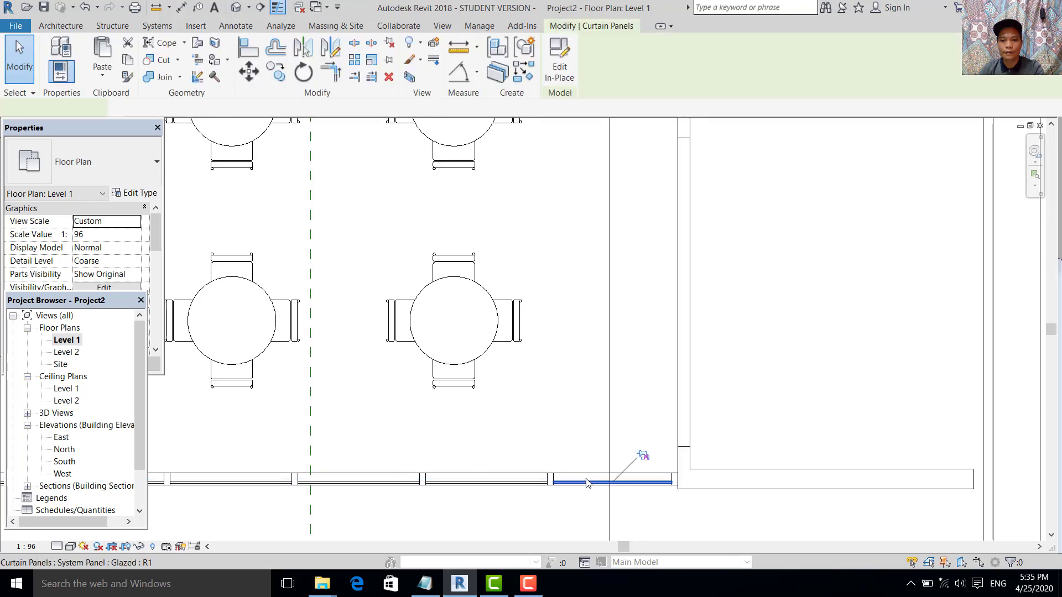
pyautogui.click(147, 158)
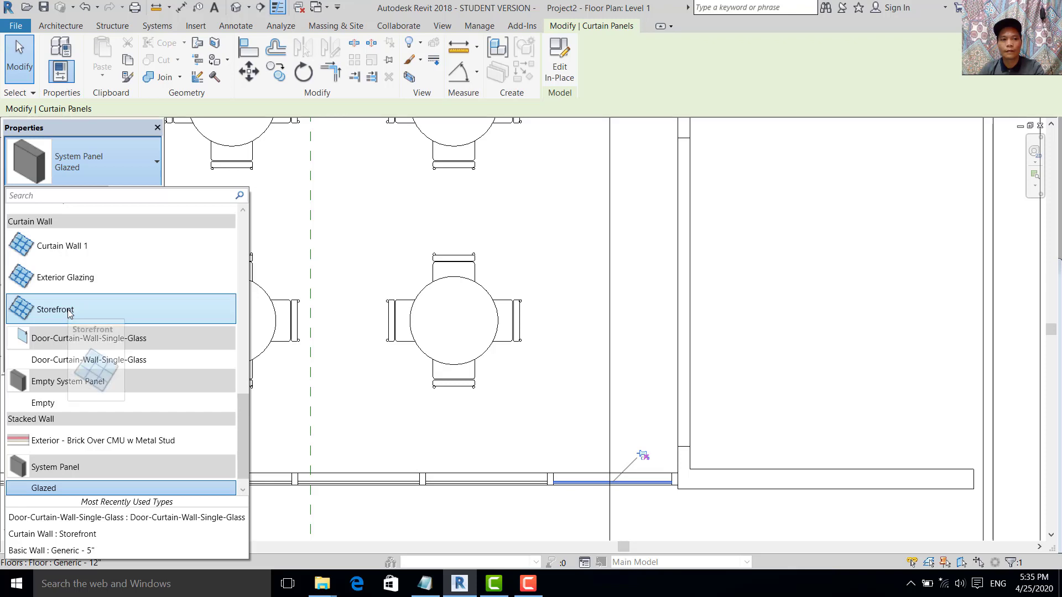
pyautogui.click(137, 362)
# - Flip the south storefront door so it swings into the dining area with its hinge beside the interior wall
pyautogui.scroll(-2, 591, 405)
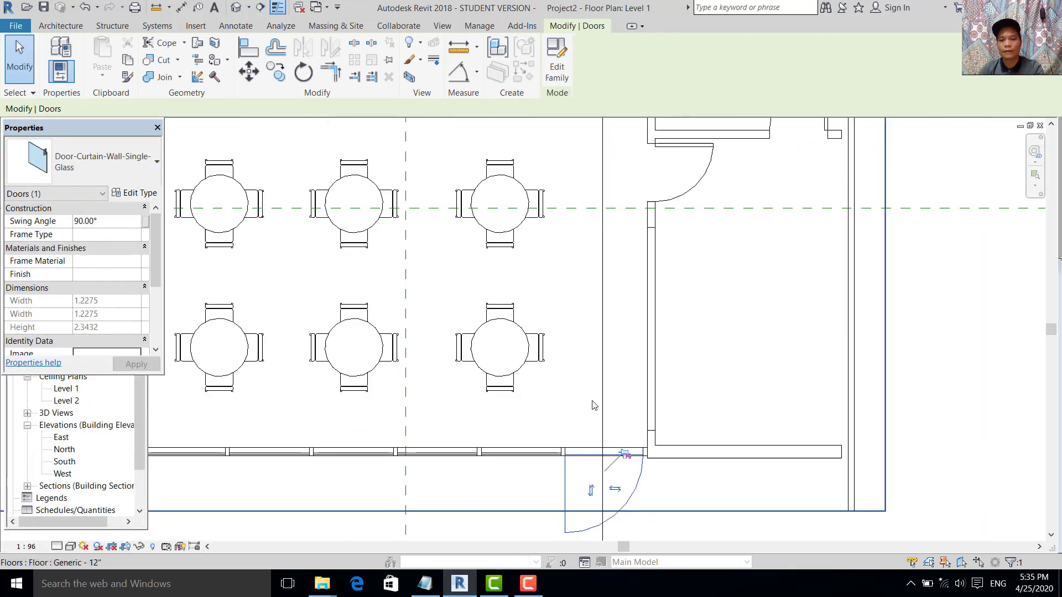
pyautogui.moveTo(592, 406); pyautogui.dragTo(595, 388, button='middle')
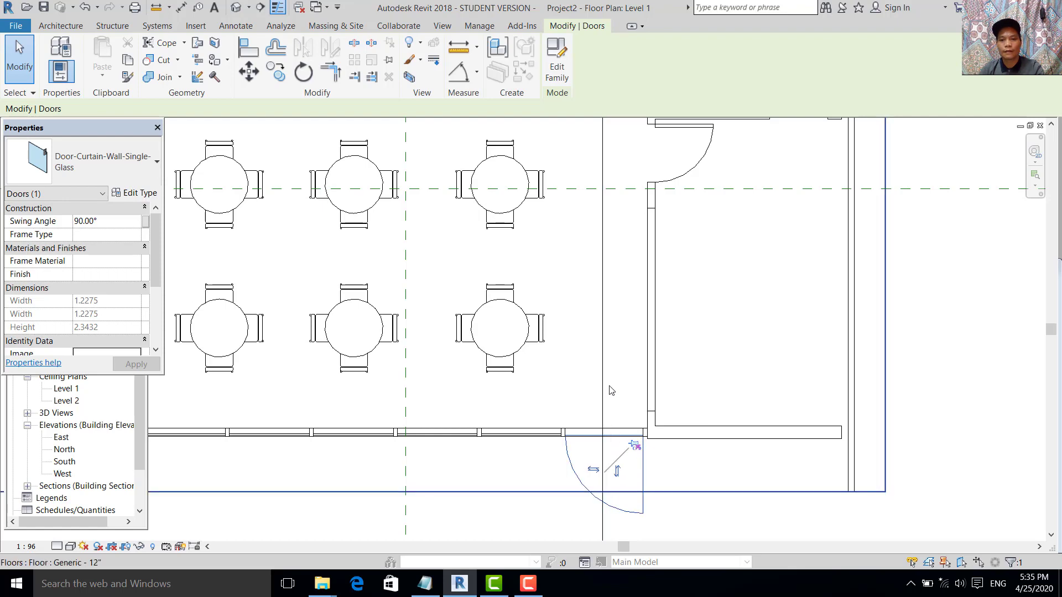
pyautogui.scroll(-3, 614, 391)
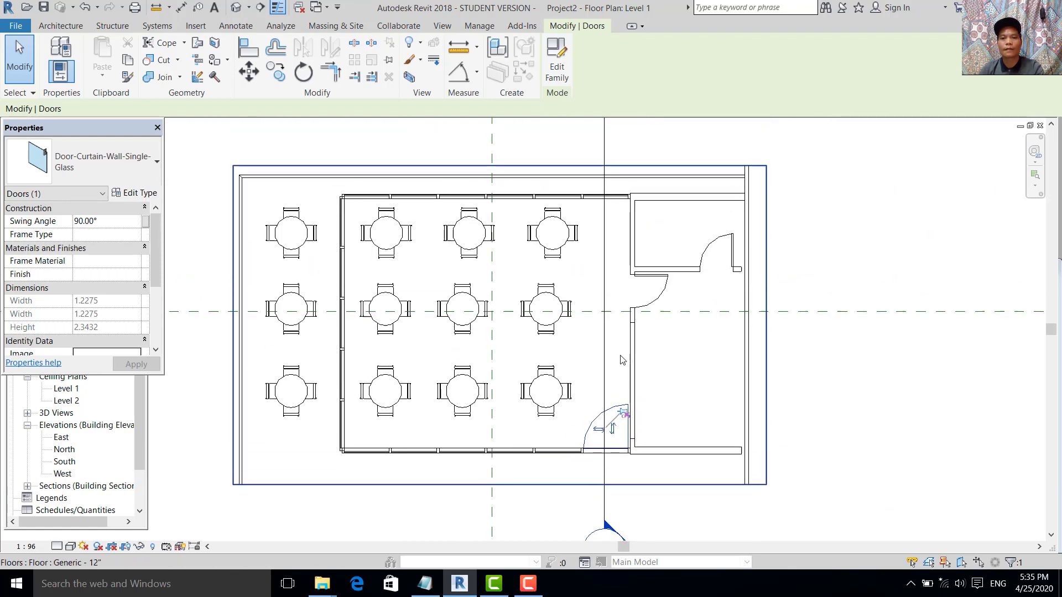
pyautogui.press('Escape')
# - Replace the glazed panel in the easternmost bay of the north storefront wall with Door-Curtain-Wall-Single-Glass
pyautogui.scroll(3, 572, 216)
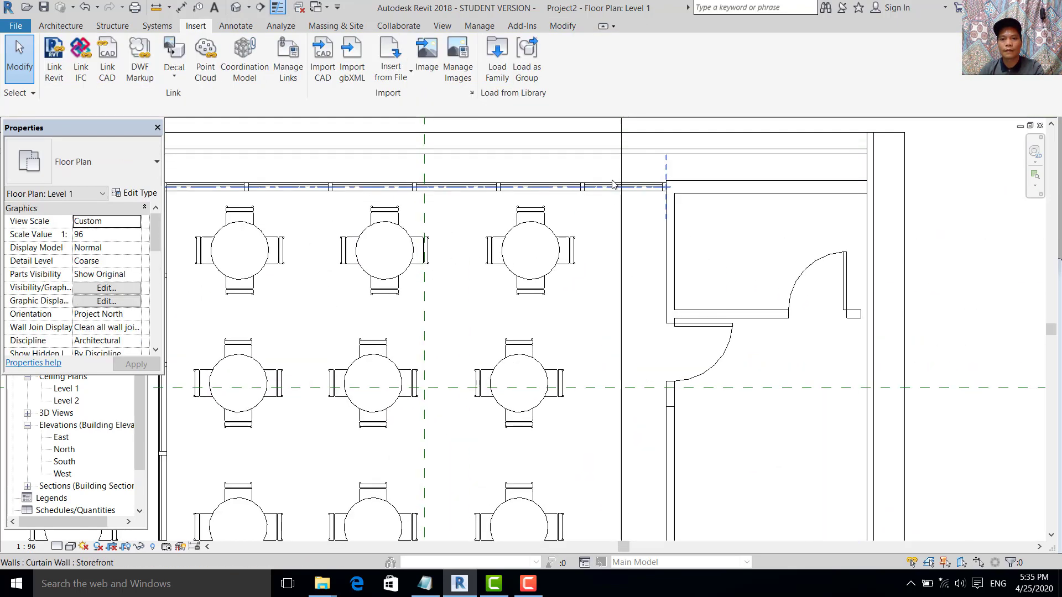
pyautogui.press('Tab')
pyautogui.press('Tab')
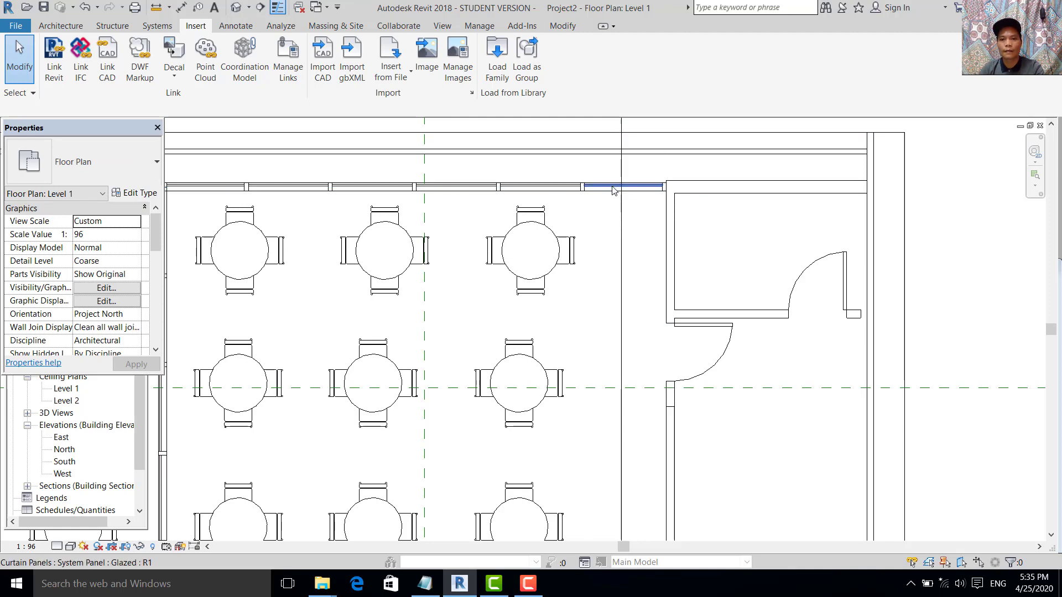
pyautogui.click(612, 191)
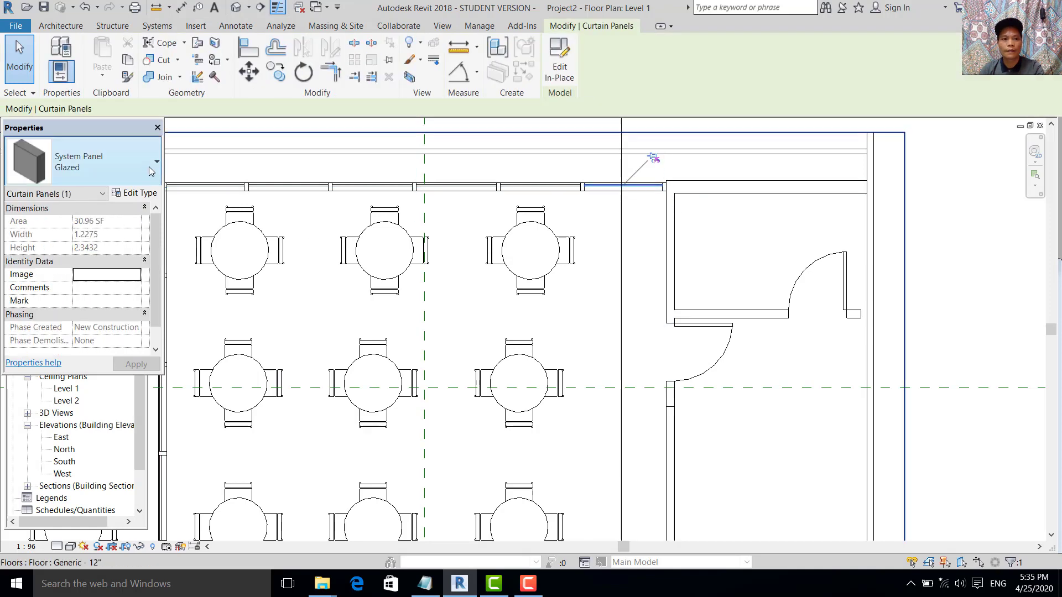
pyautogui.click(149, 167)
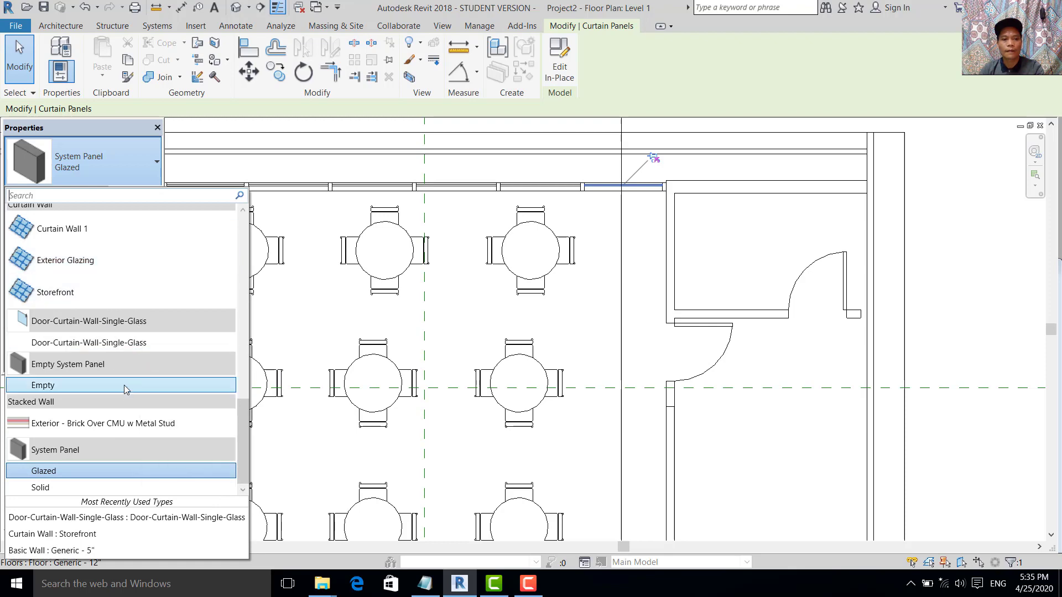
pyautogui.click(124, 345)
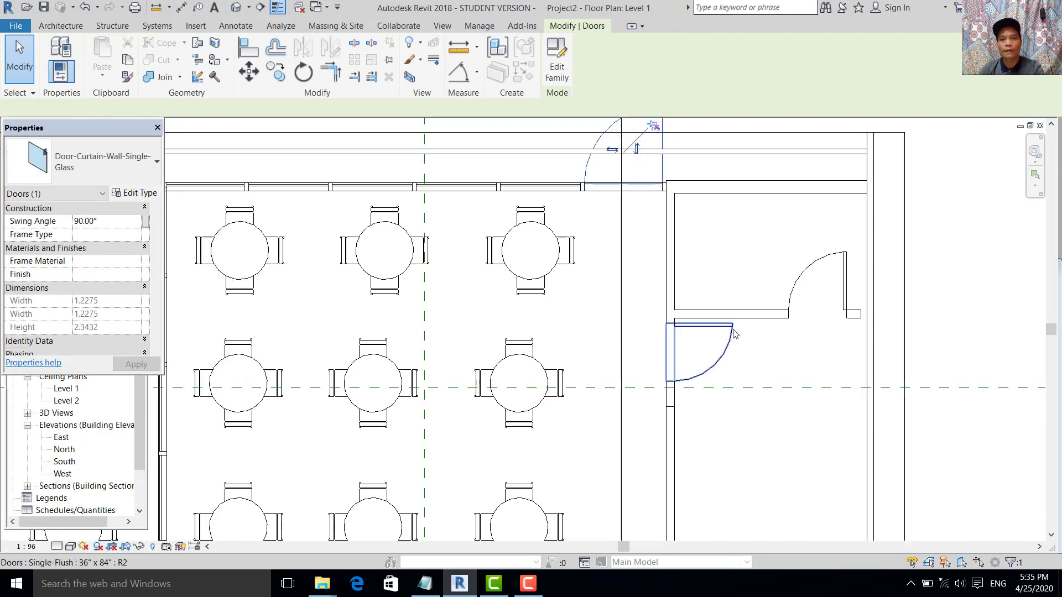
# - Flip the north storefront door so it opens into the dining area, hinged on its east side, and deselect it
pyautogui.scroll(-2, 734, 334)
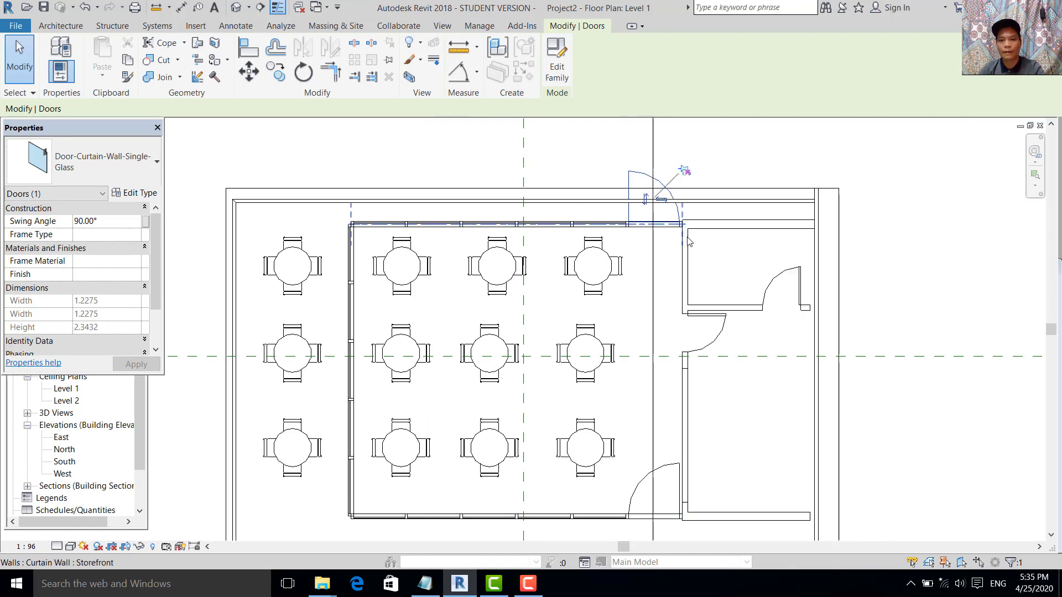
pyautogui.press('space')
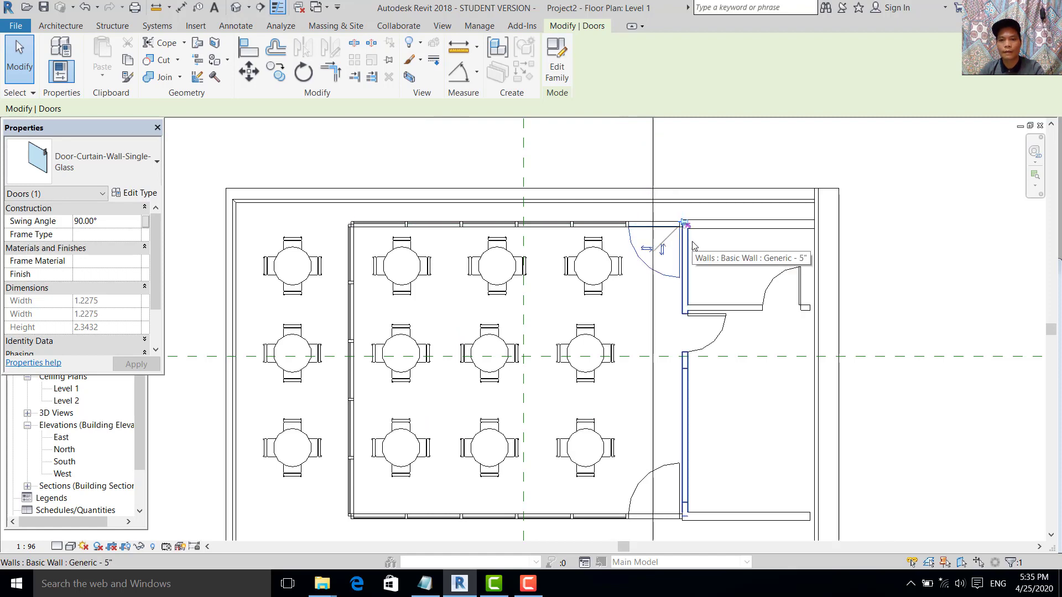
pyautogui.click(689, 157)
pyautogui.scroll(-2, 676, 202)
# - Open the 3D view and inspect the storefront walls with their new glass doors from a low front corner
pyautogui.click(234, 7)
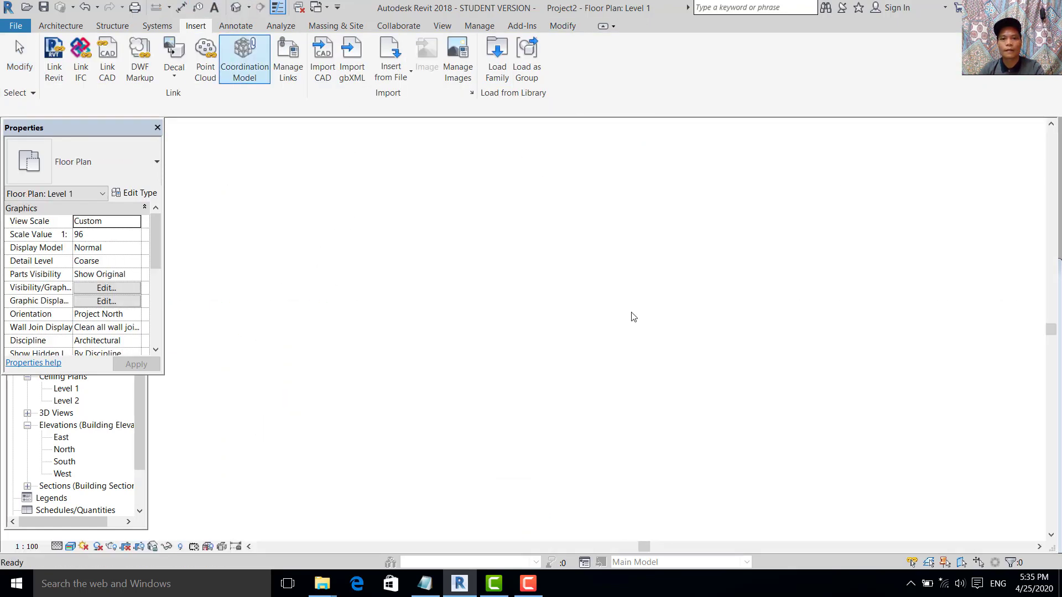
pyautogui.keyDown('shift'); pyautogui.moveTo(470, 431); pyautogui.dragTo(389, 474, button='middle'); pyautogui.keyUp('shift')
pyautogui.moveTo(517, 476)
pyautogui.keyDown('shift'); pyautogui.mouseDown(button='middle')
pyautogui.moveTo(462, 467)
pyautogui.moveTo(549, 488)
pyautogui.moveTo(574, 446)
pyautogui.moveTo(602, 460)
pyautogui.moveTo(596, 483)
pyautogui.mouseUp(button='middle'); pyautogui.keyUp('shift')
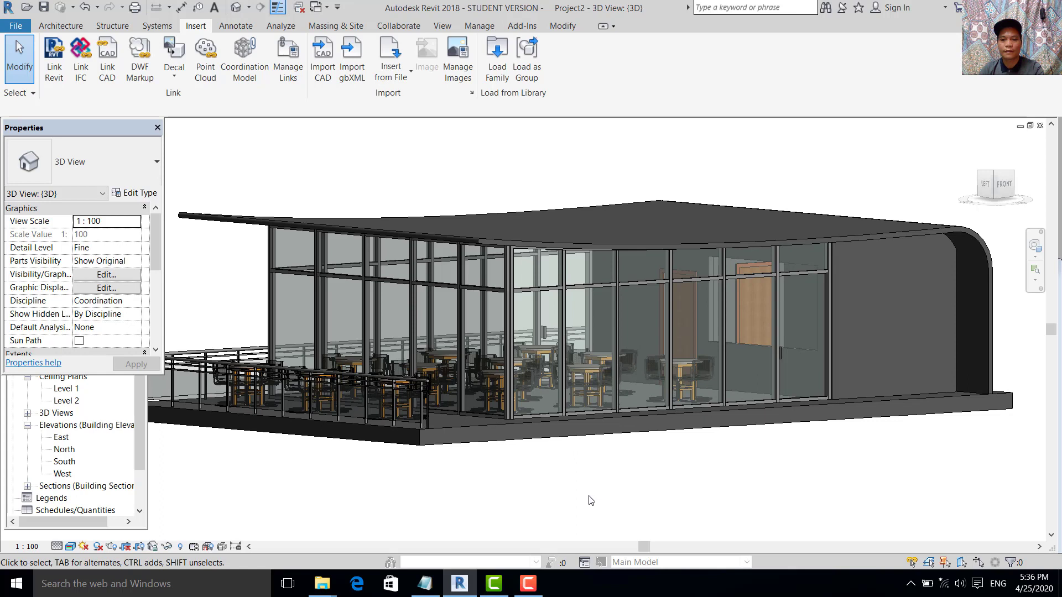
pyautogui.click(537, 585)
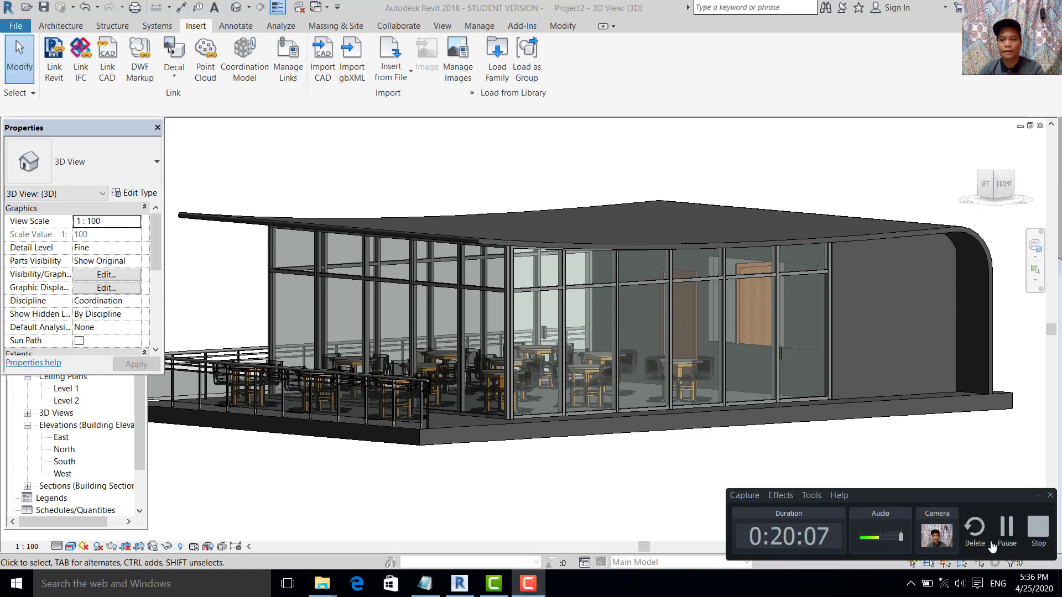